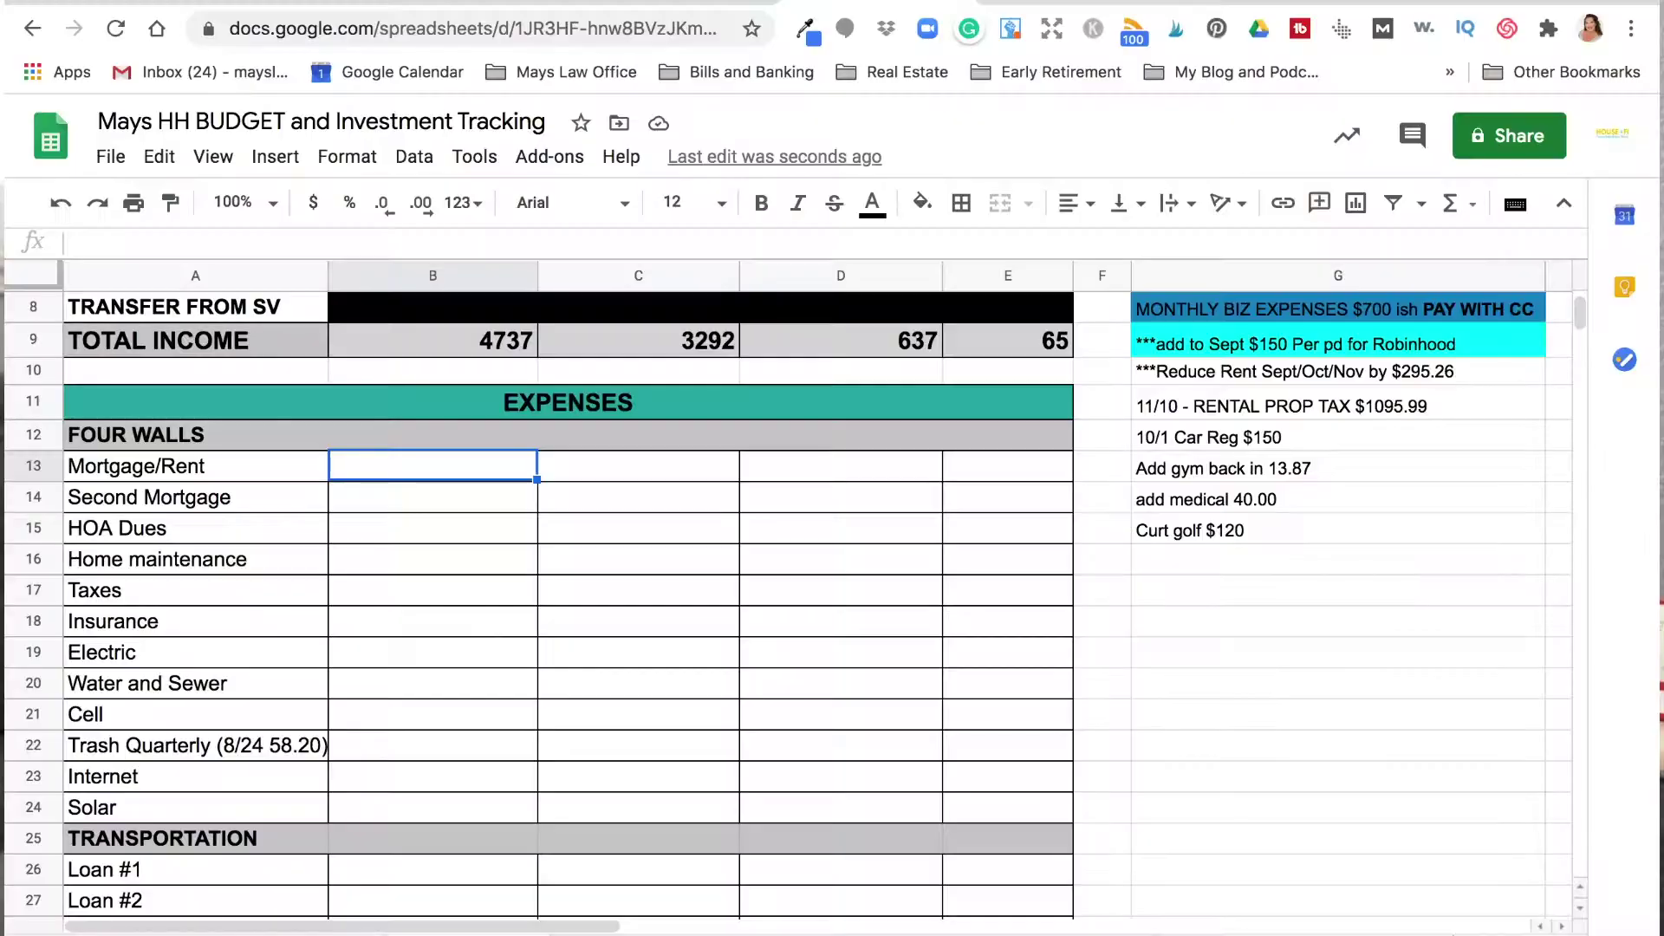
Enter 3112 for Mortgage/Rent and 100 for Home maintenance in column B of the Four Walls expenses
type("311")
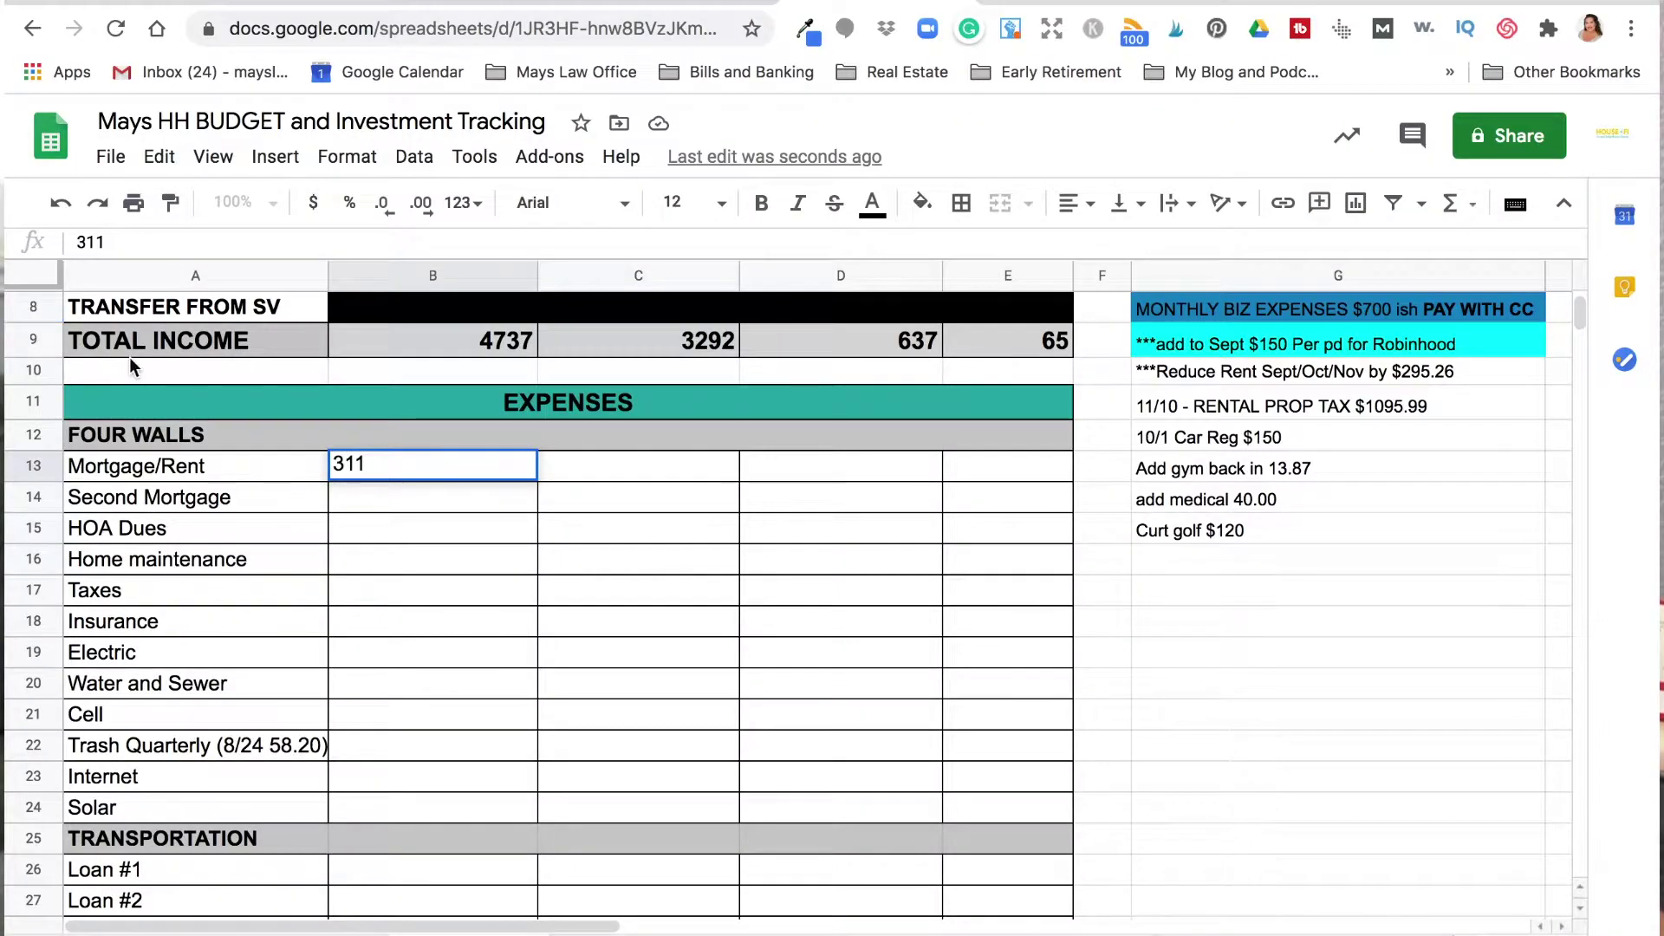
type("2")
key("Tab")
left_click(481, 503)
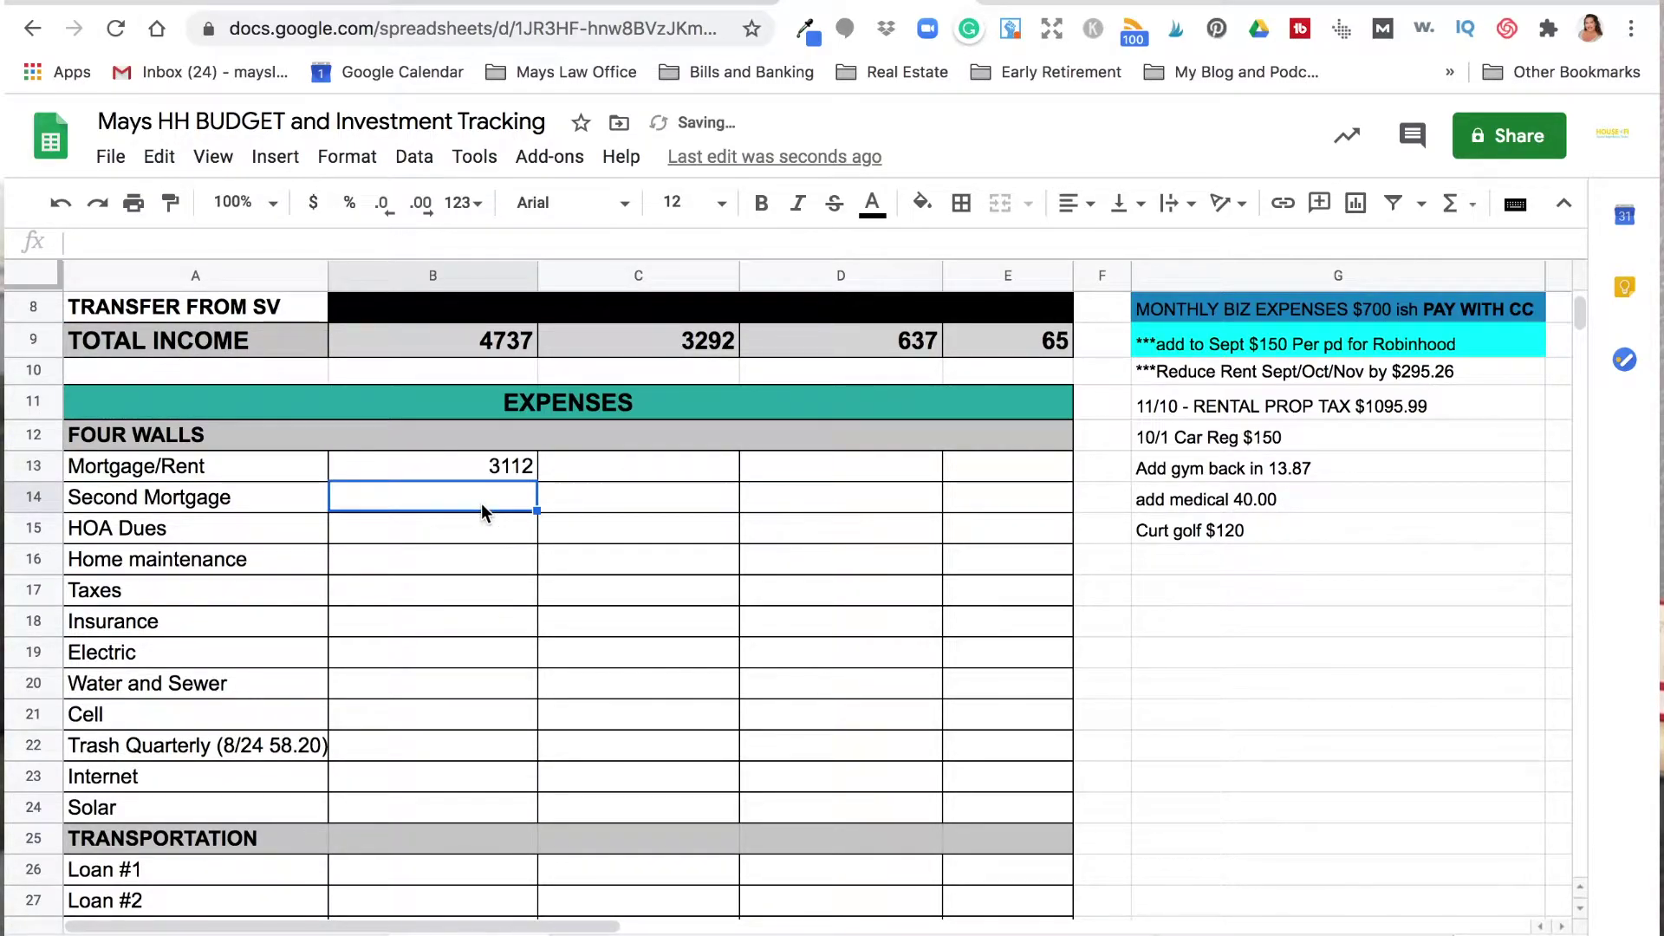
key("Down")
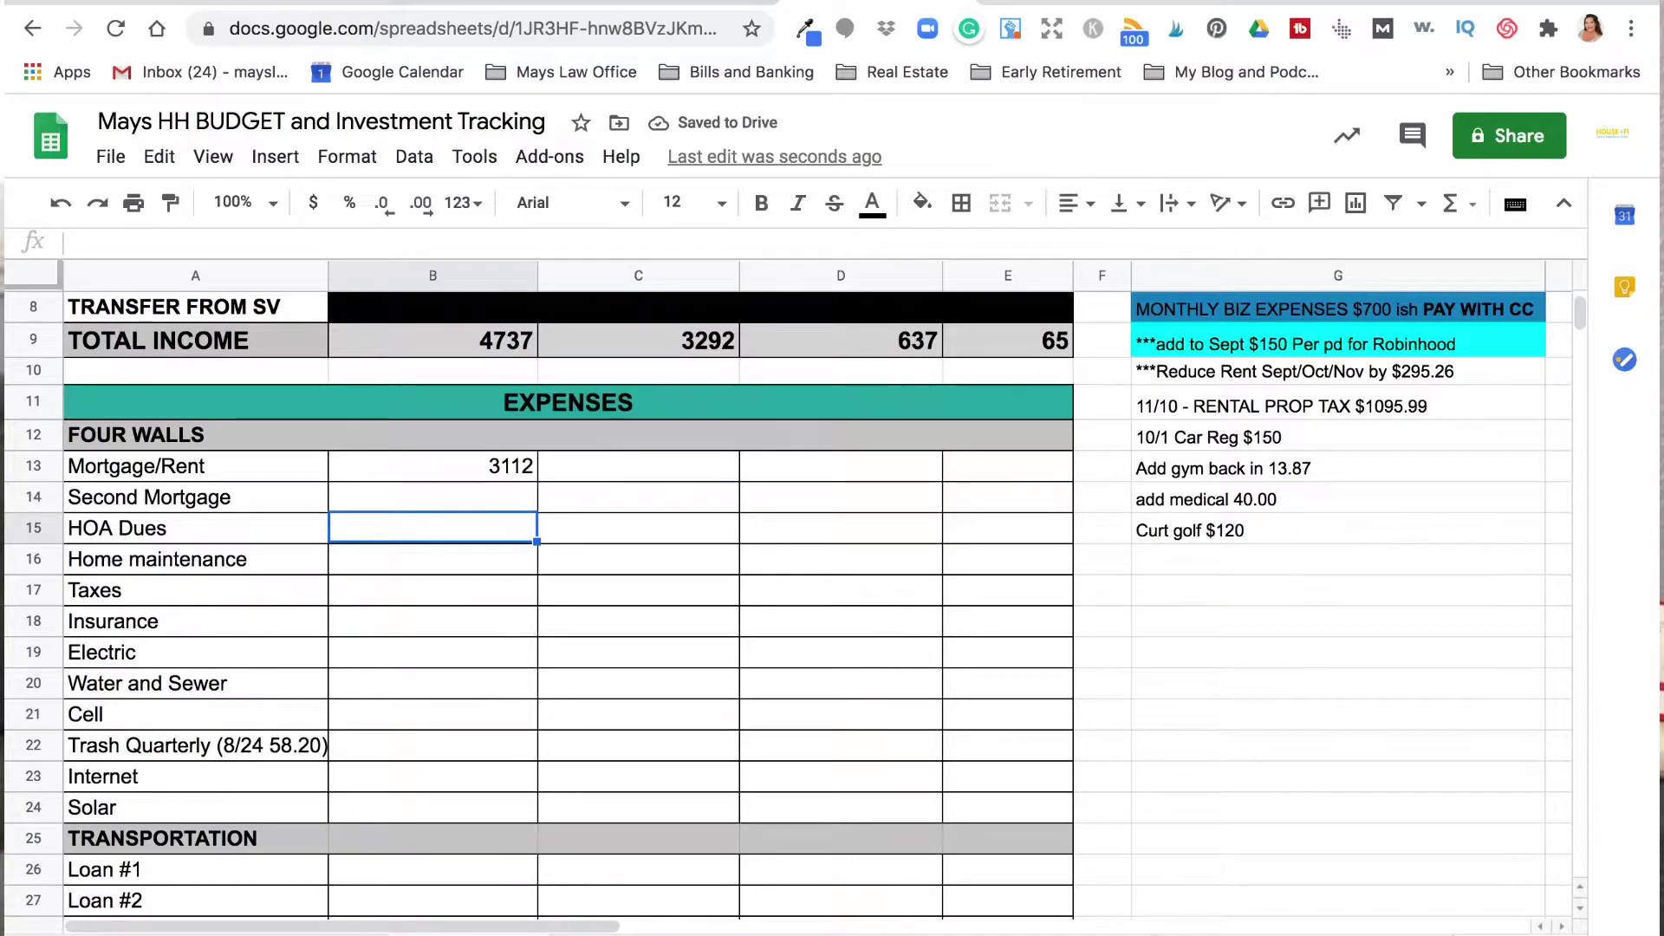
key("Down")
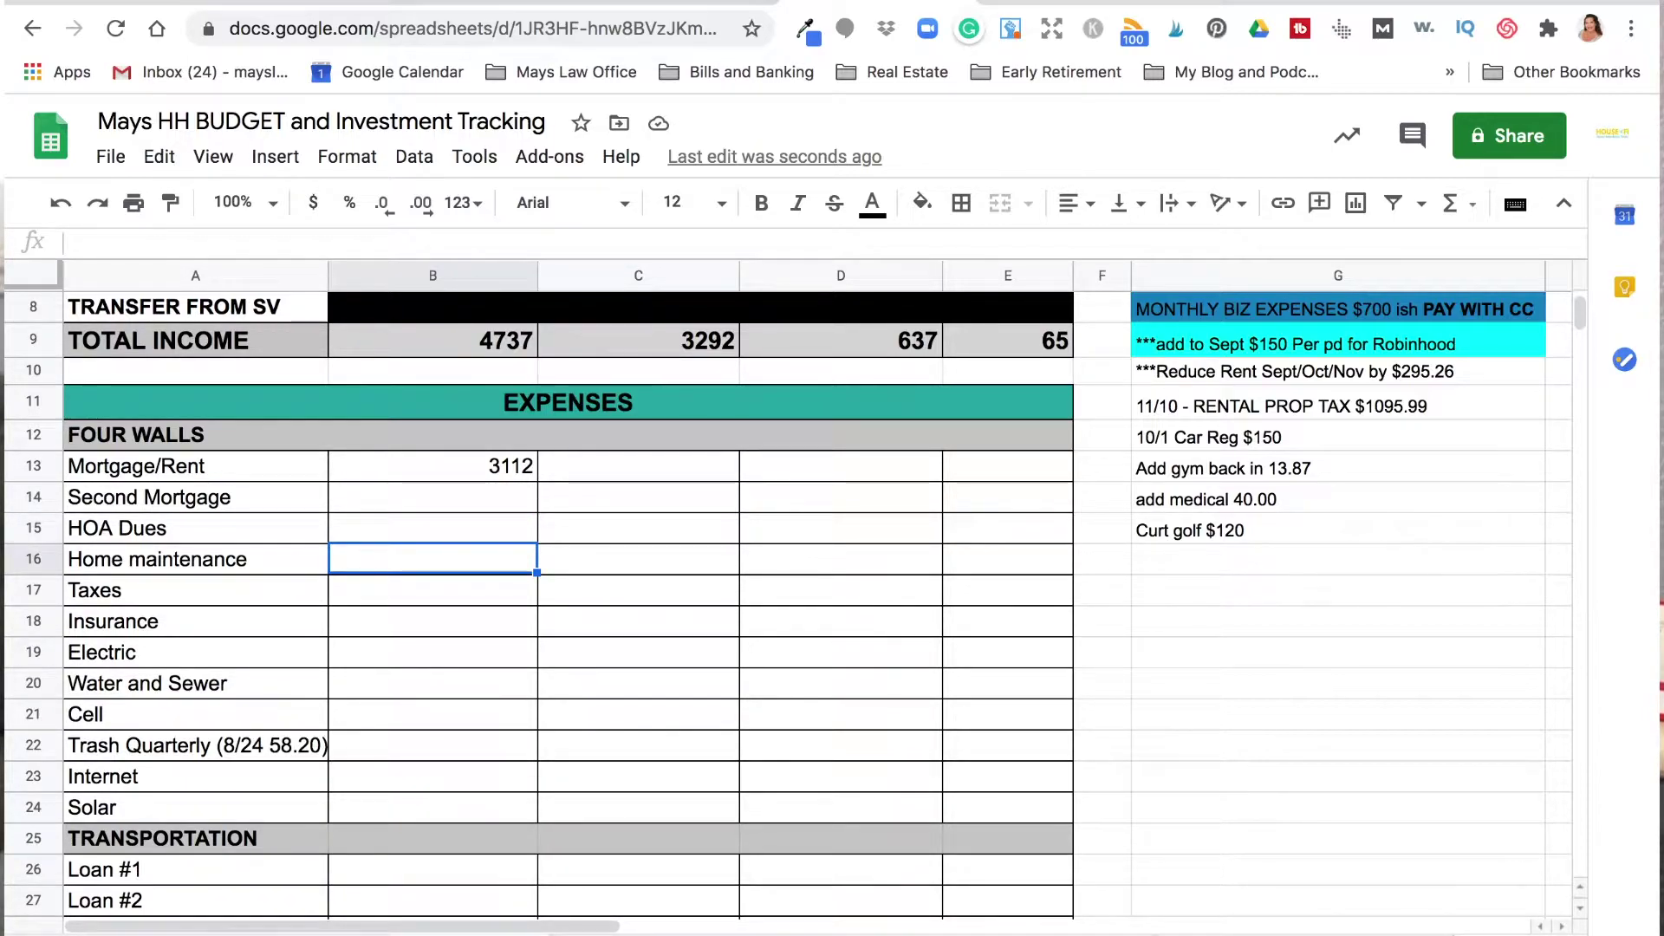
type("100")
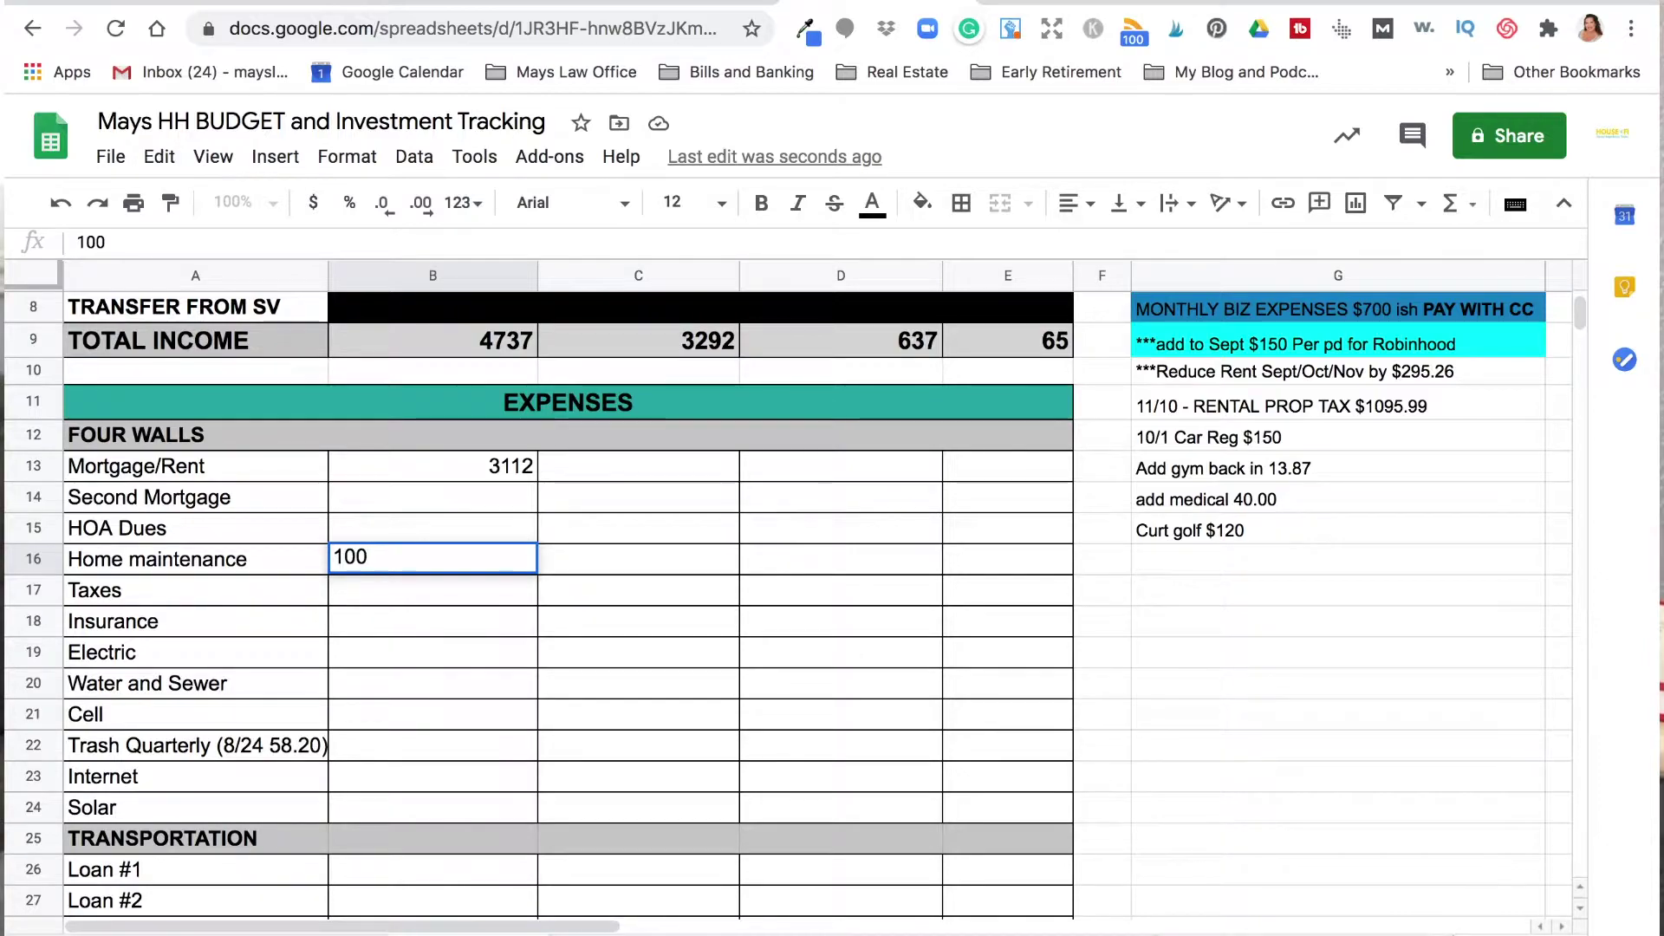
key("Return")
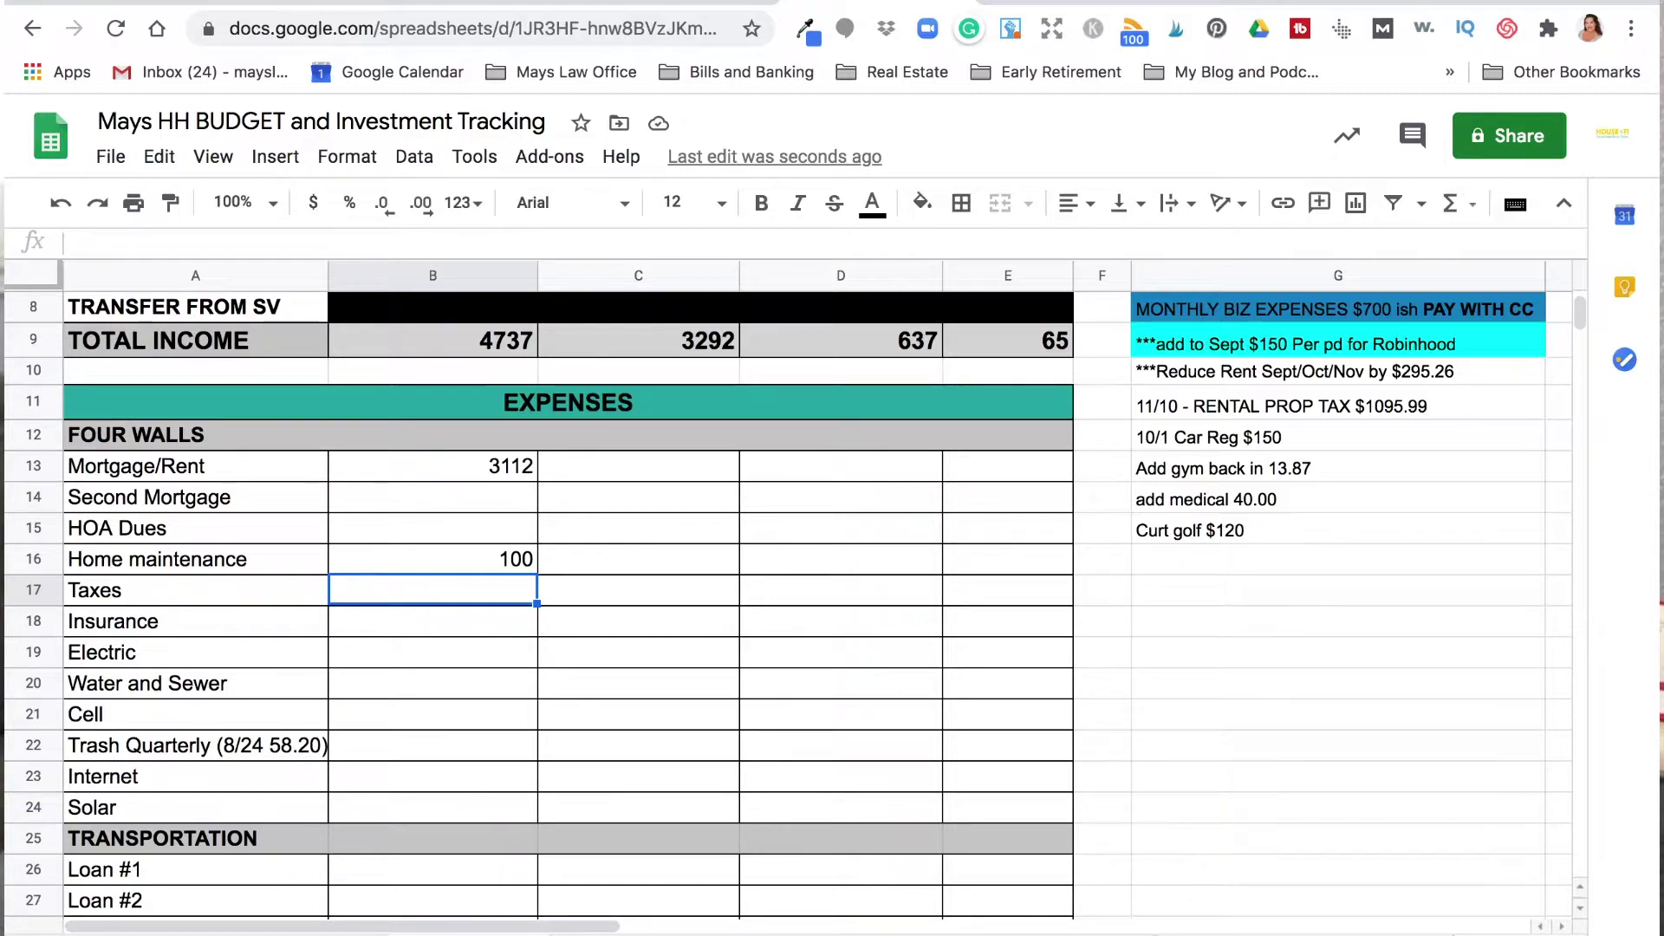
left_click(432, 621)
left_click(432, 590)
left_click(432, 559)
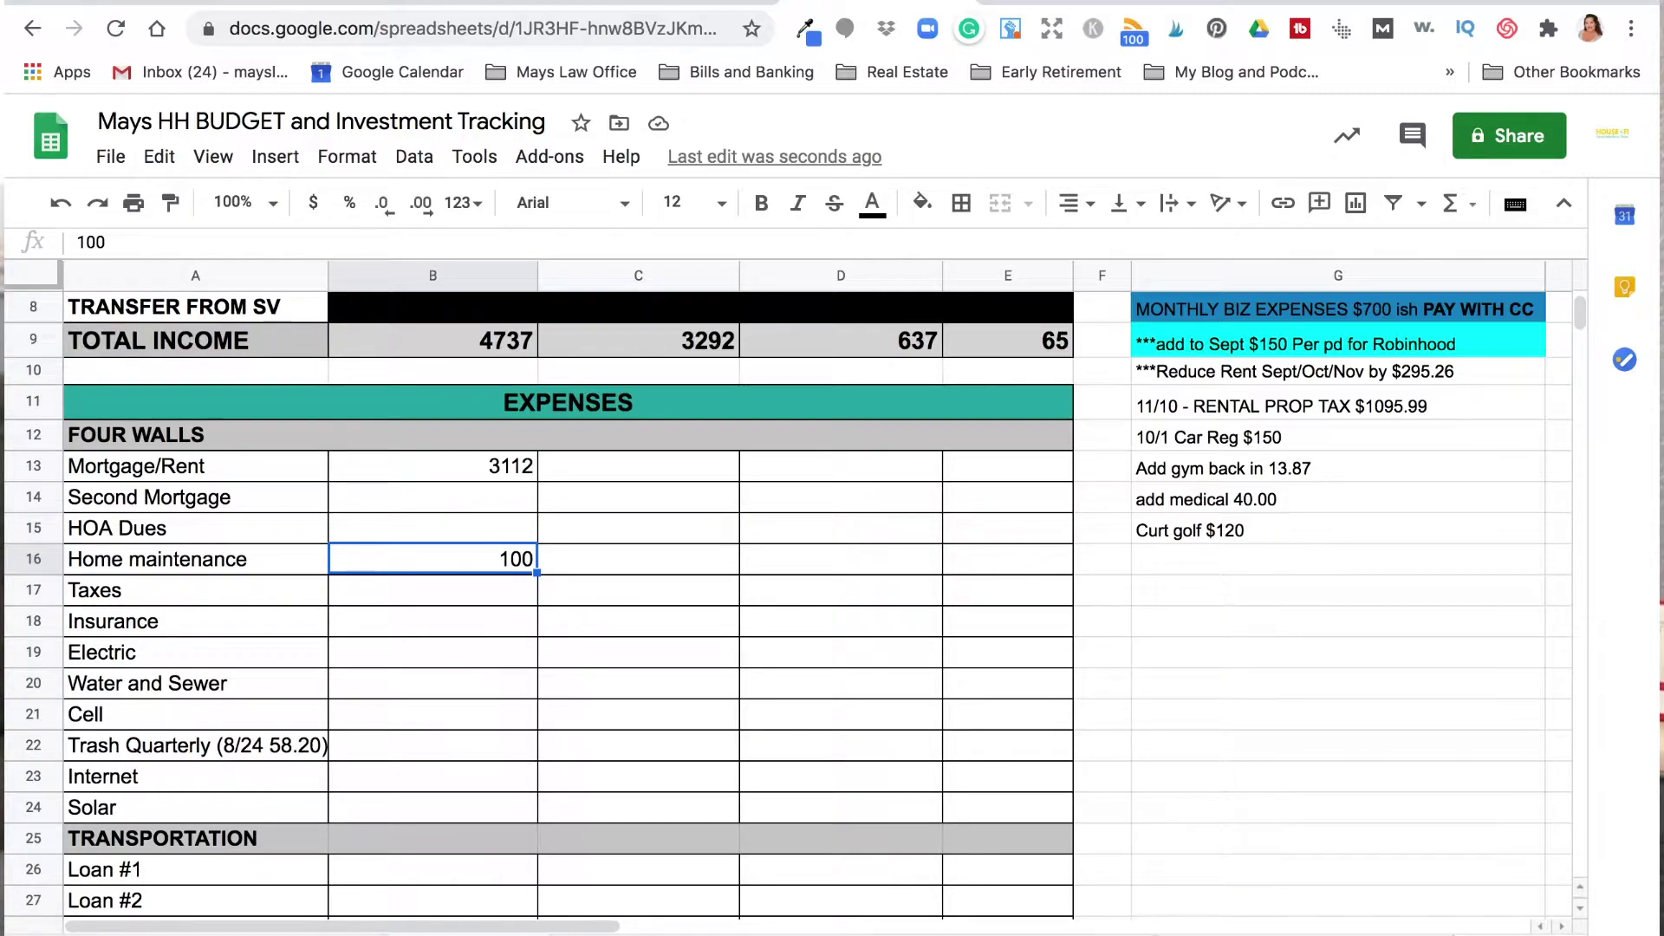
left_click(433, 590)
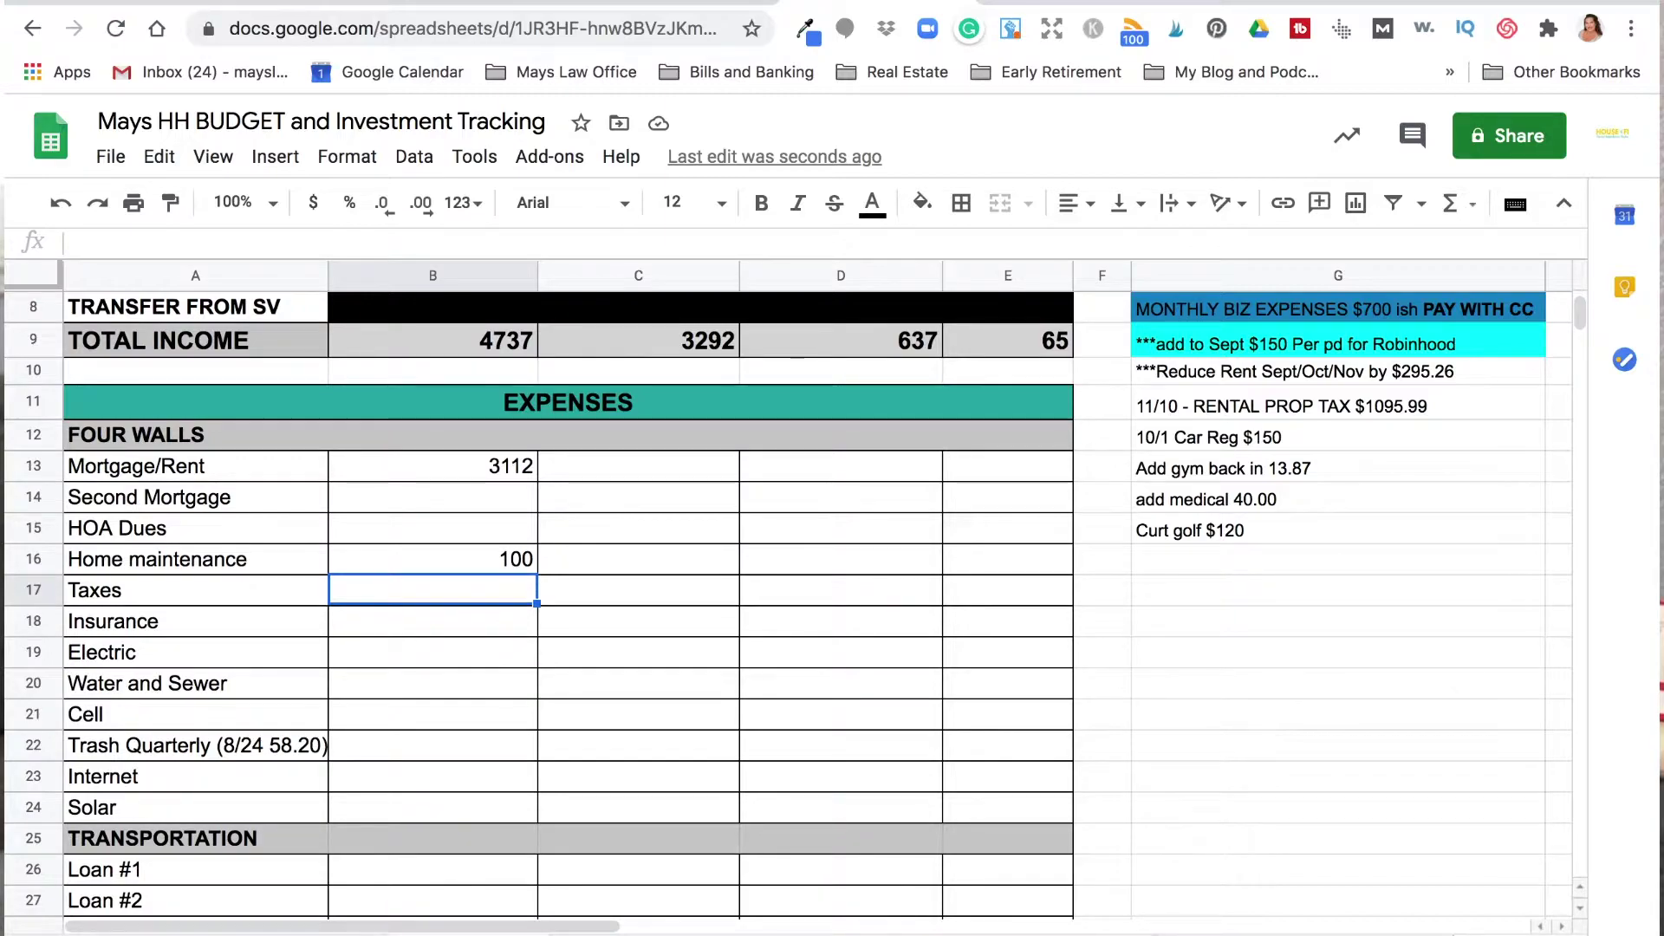
left_click(433, 620)
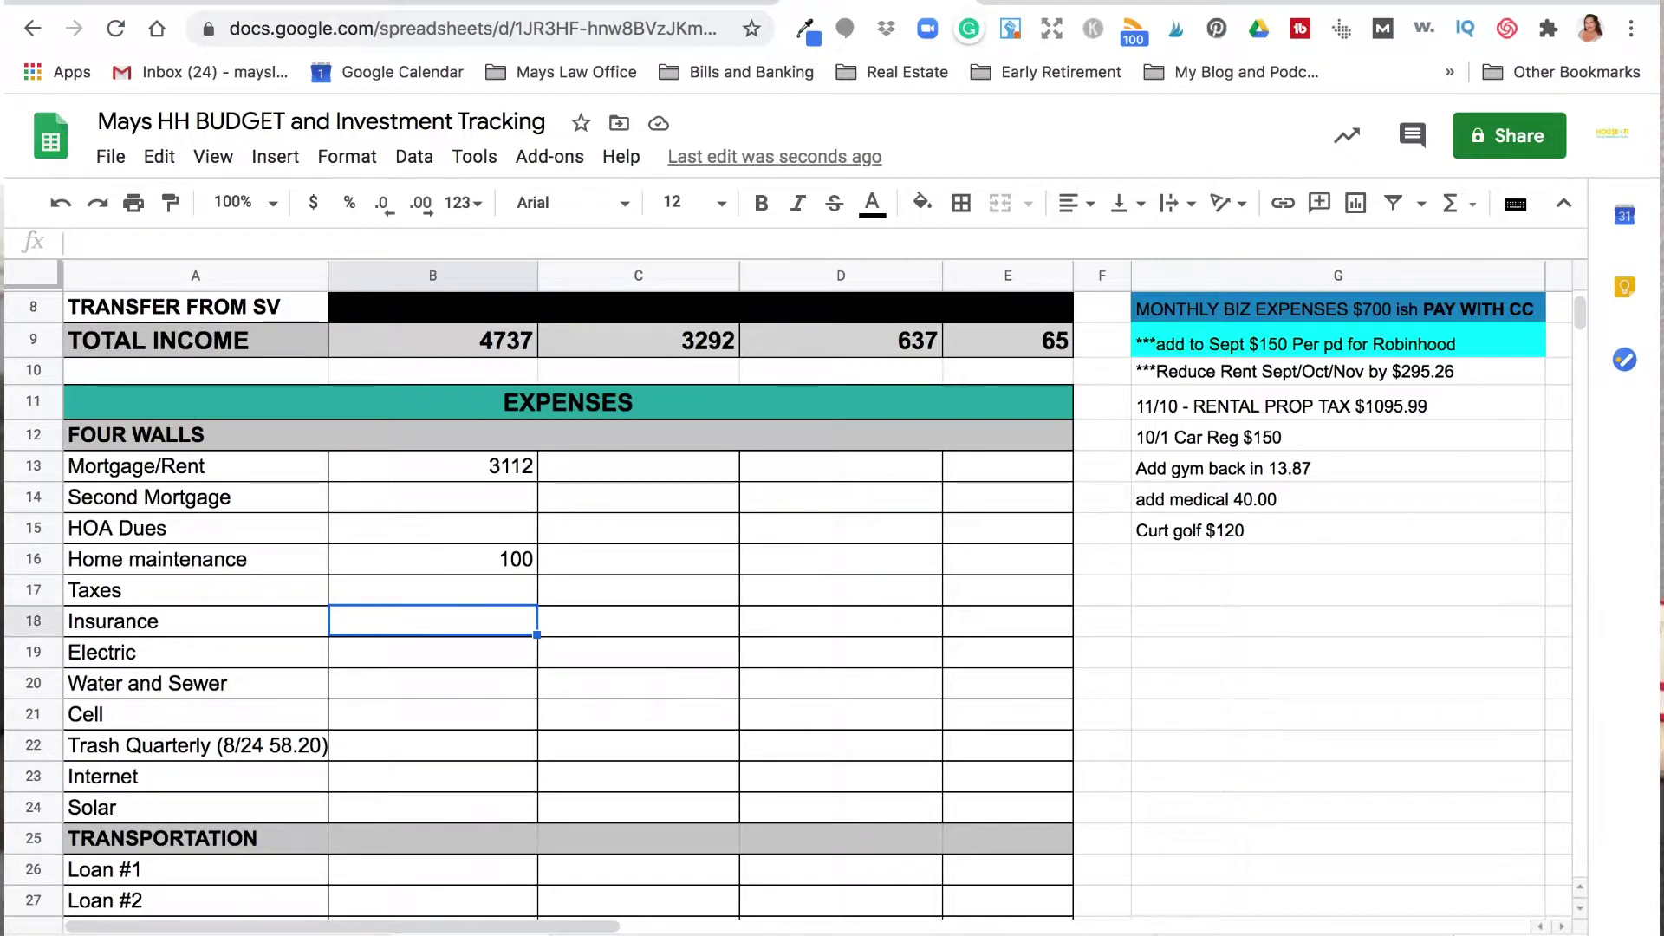
left_click(433, 652)
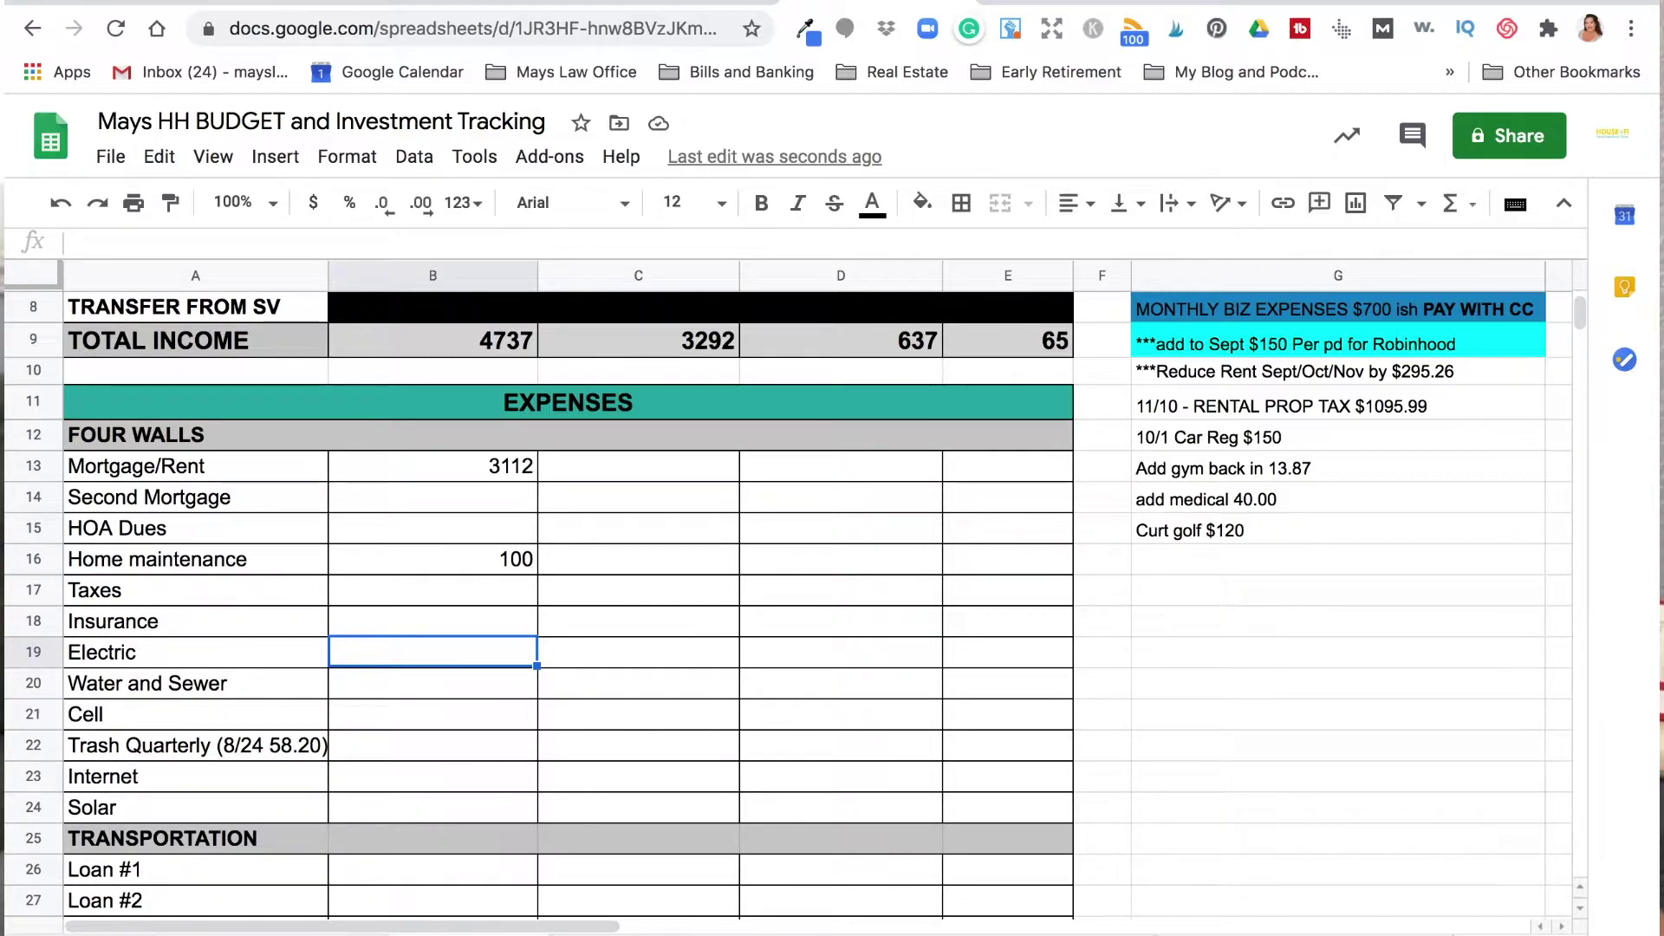
Enter 50 for Electric and 228 for Water and Sewer in column C
left_click(638, 652)
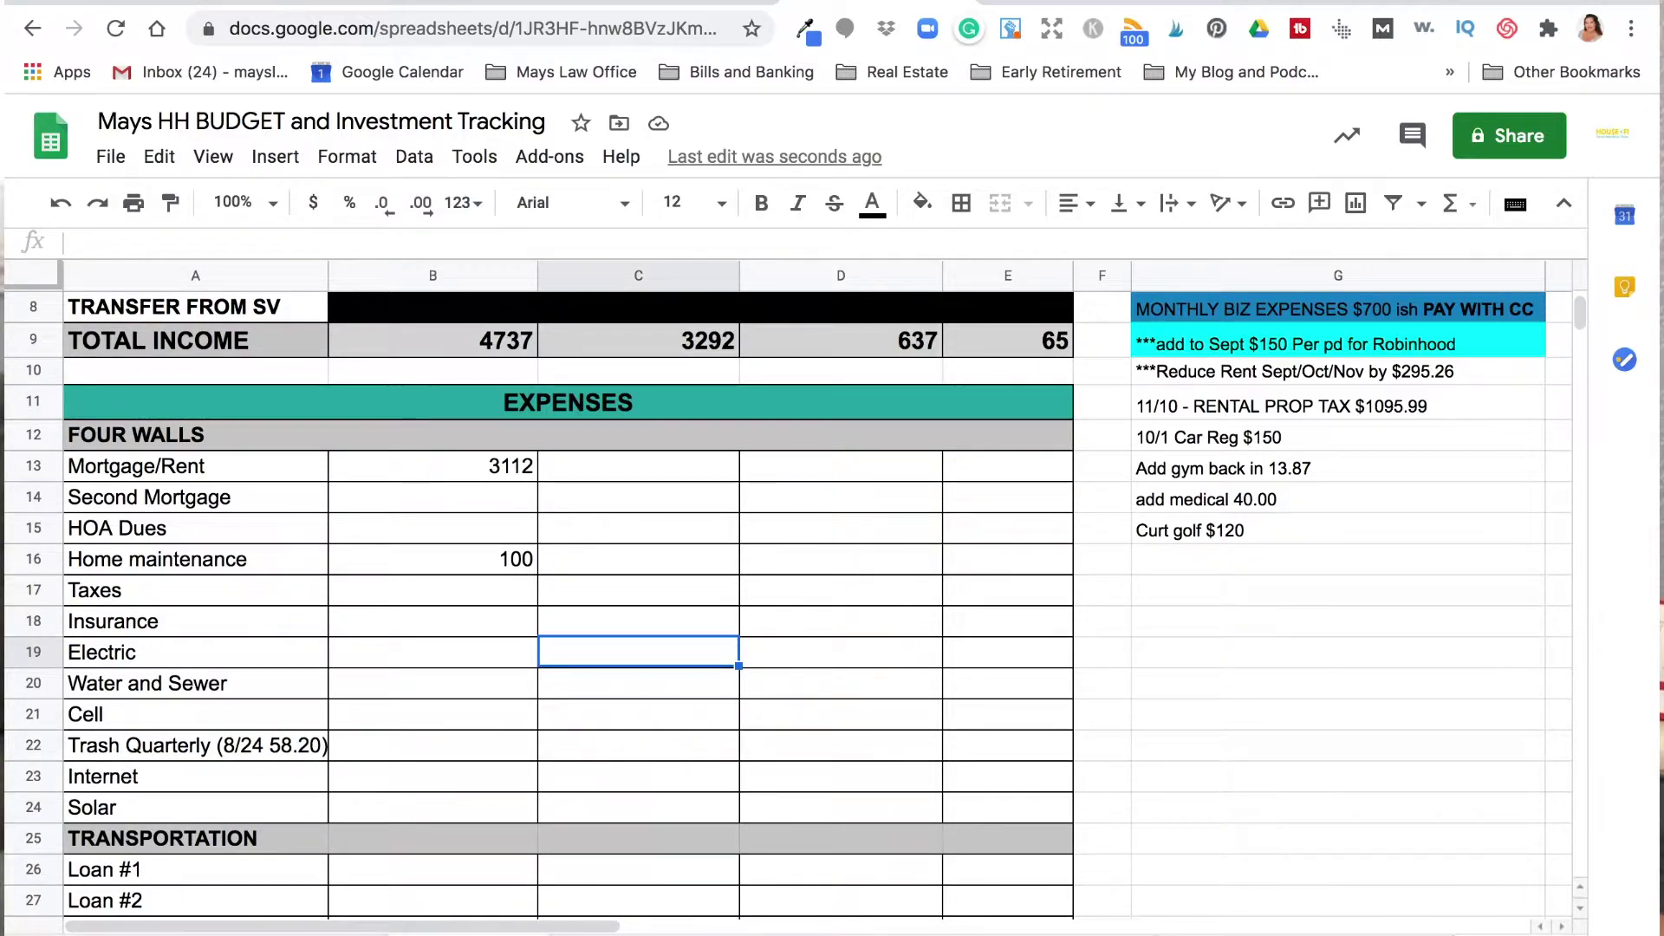
type("50")
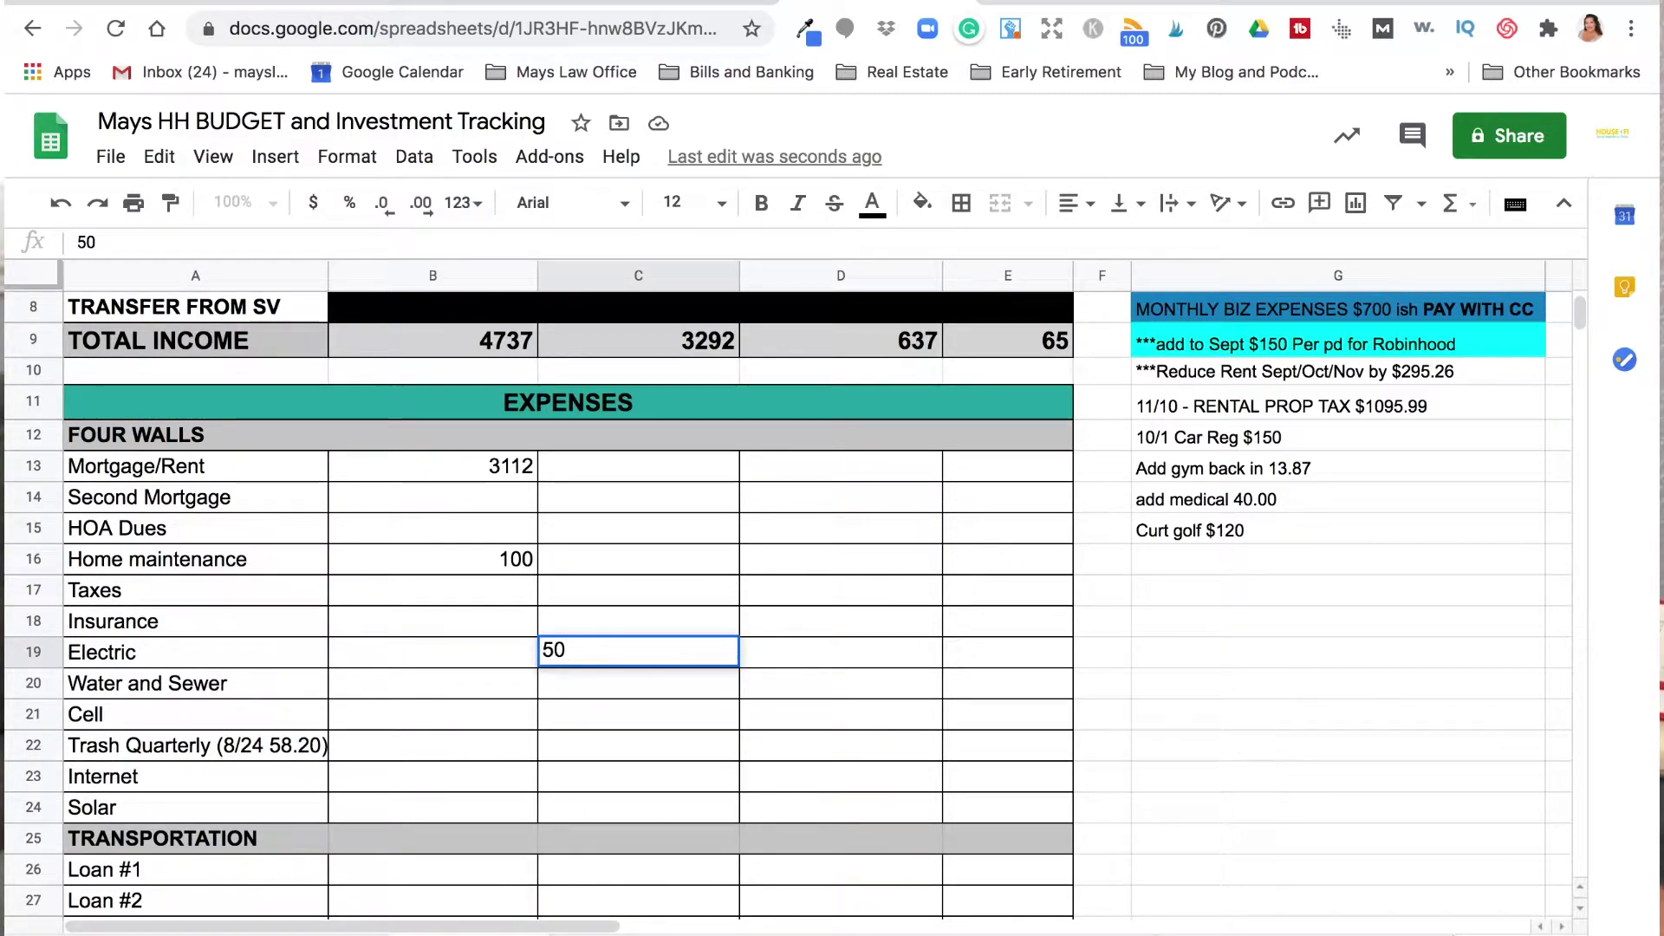
key("Return")
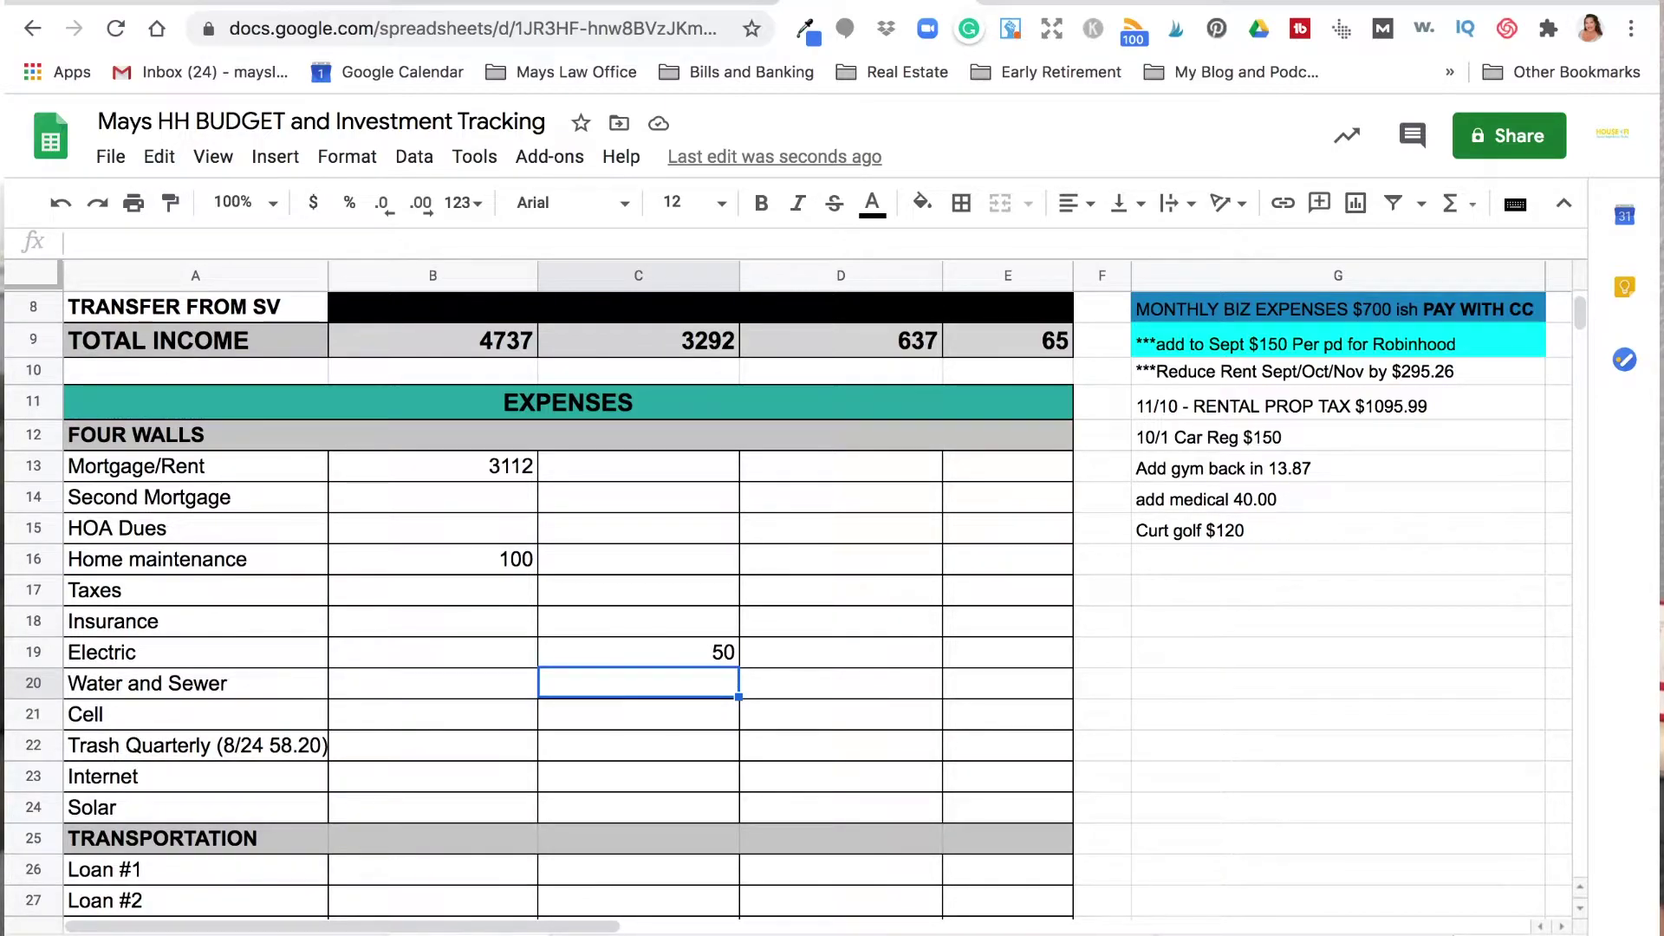
type("228")
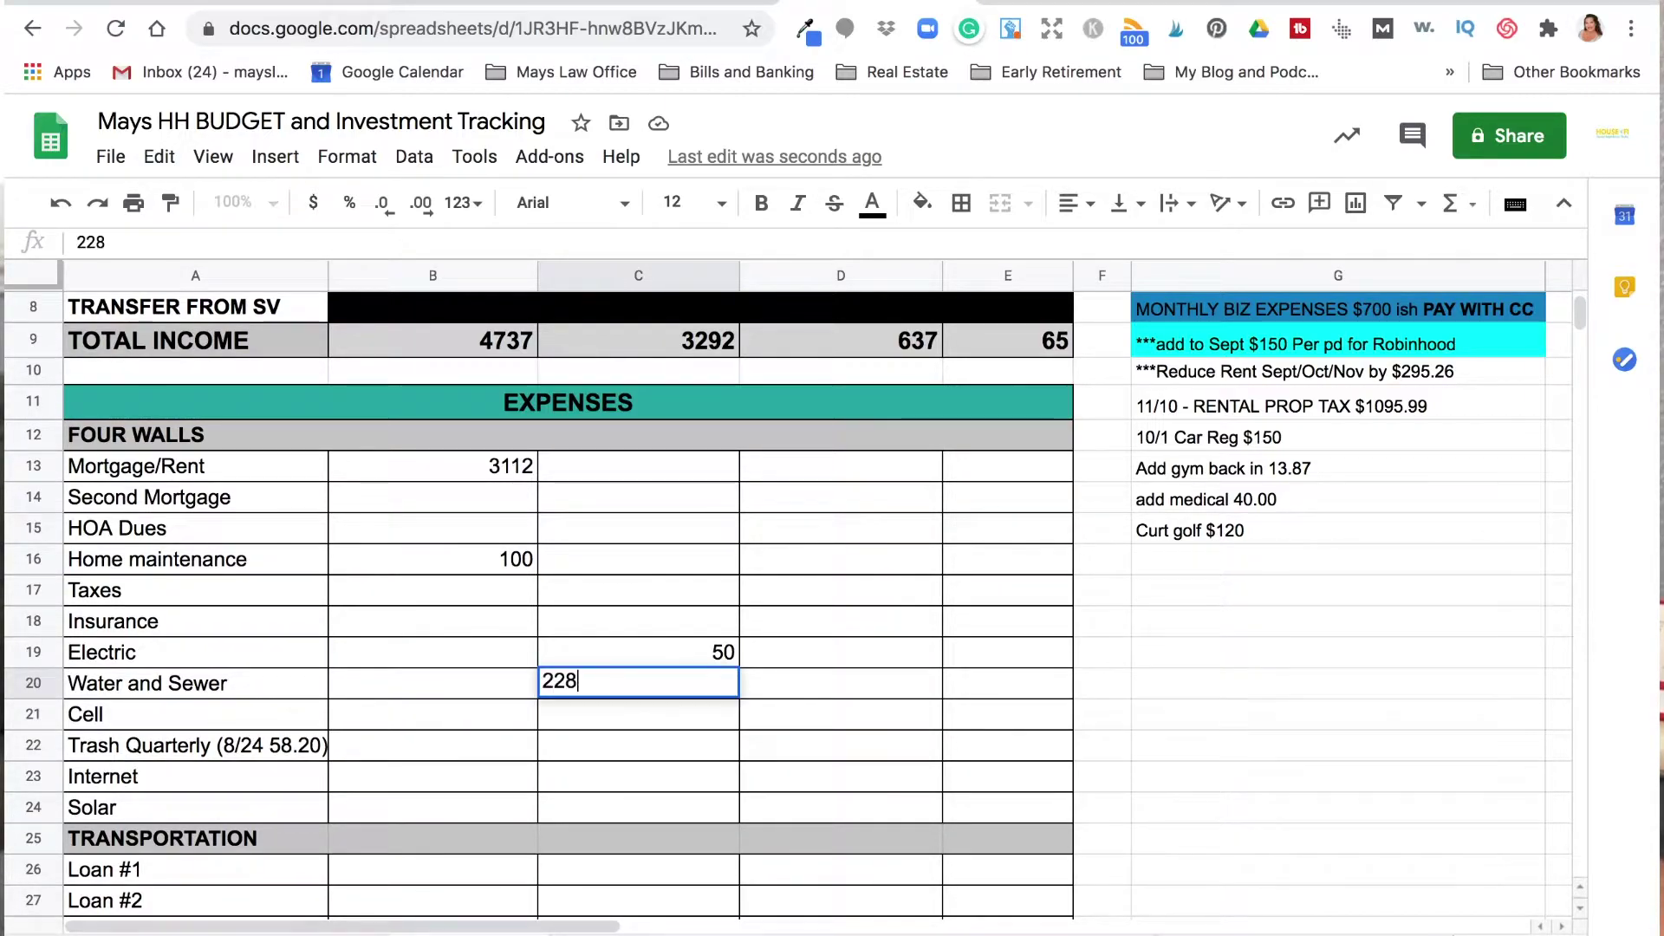
key("Return")
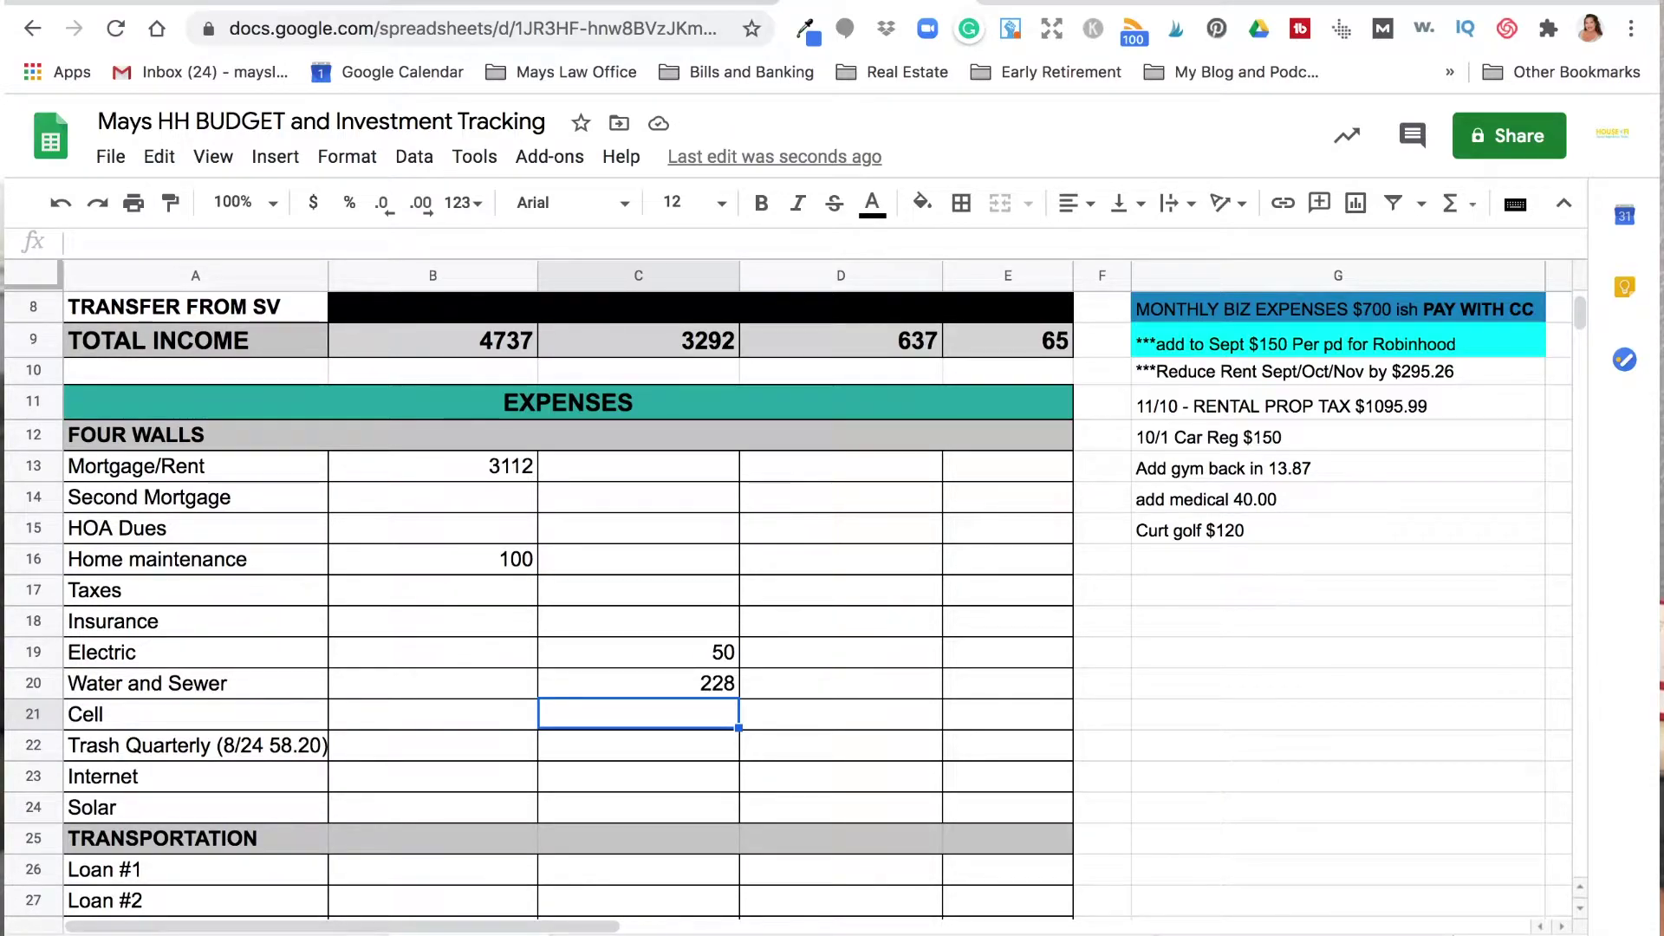
Enter 340 for Cell and 60 for Internet in column C, leaving the quarterly trash row blank
type("340")
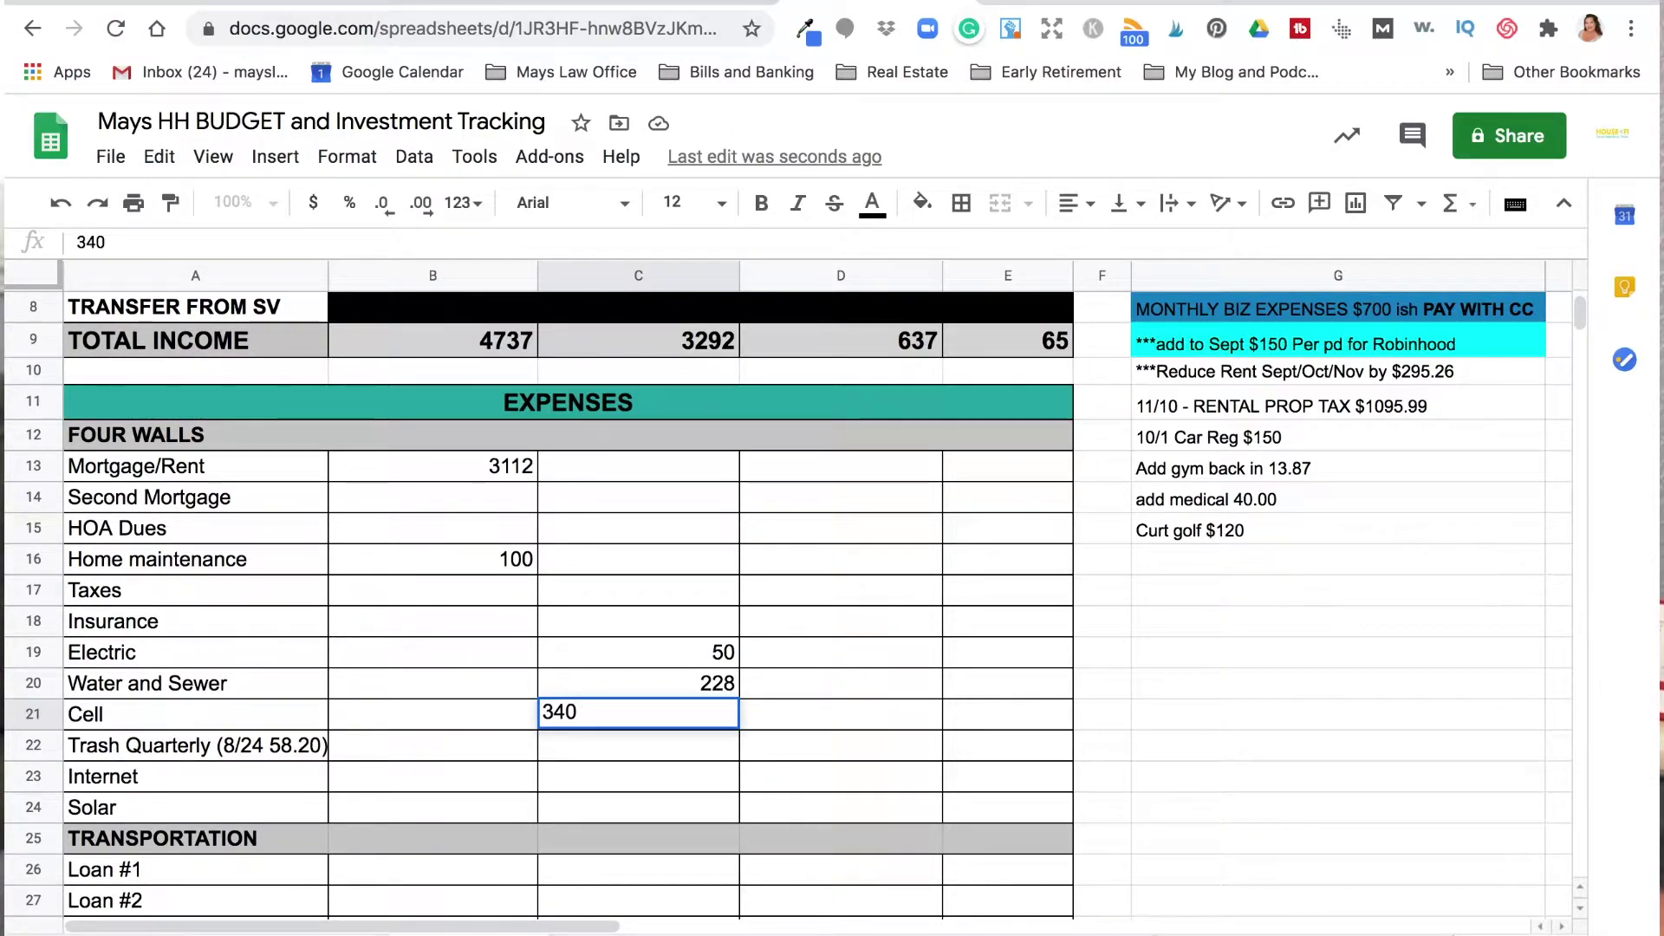
key("Return")
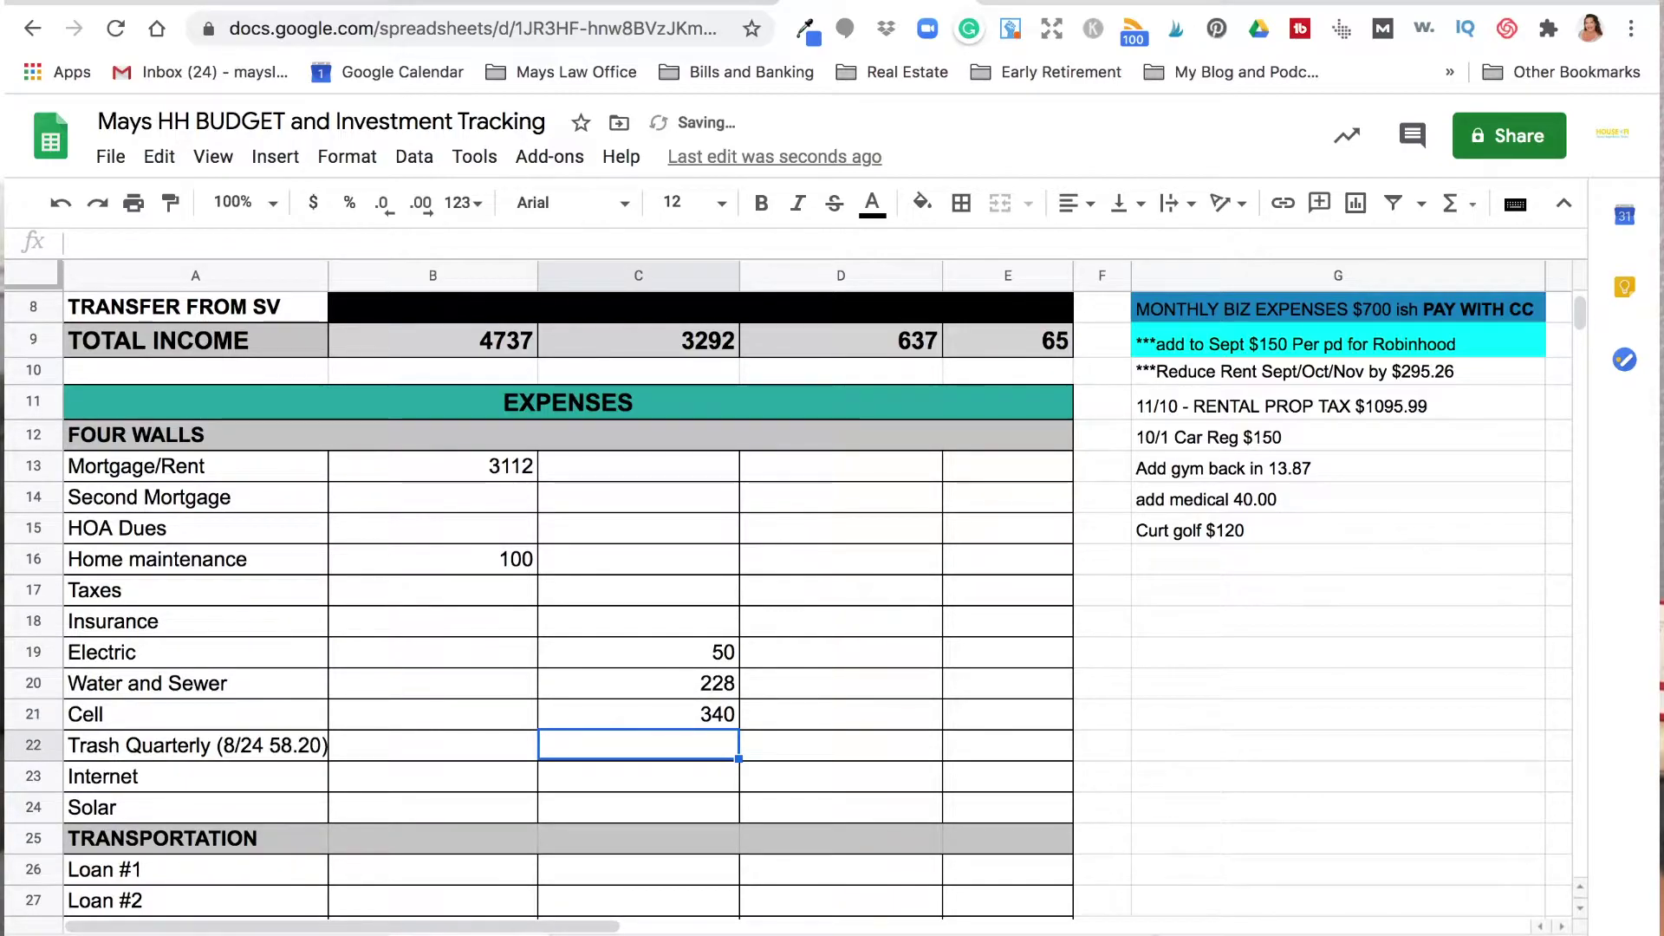
type("60")
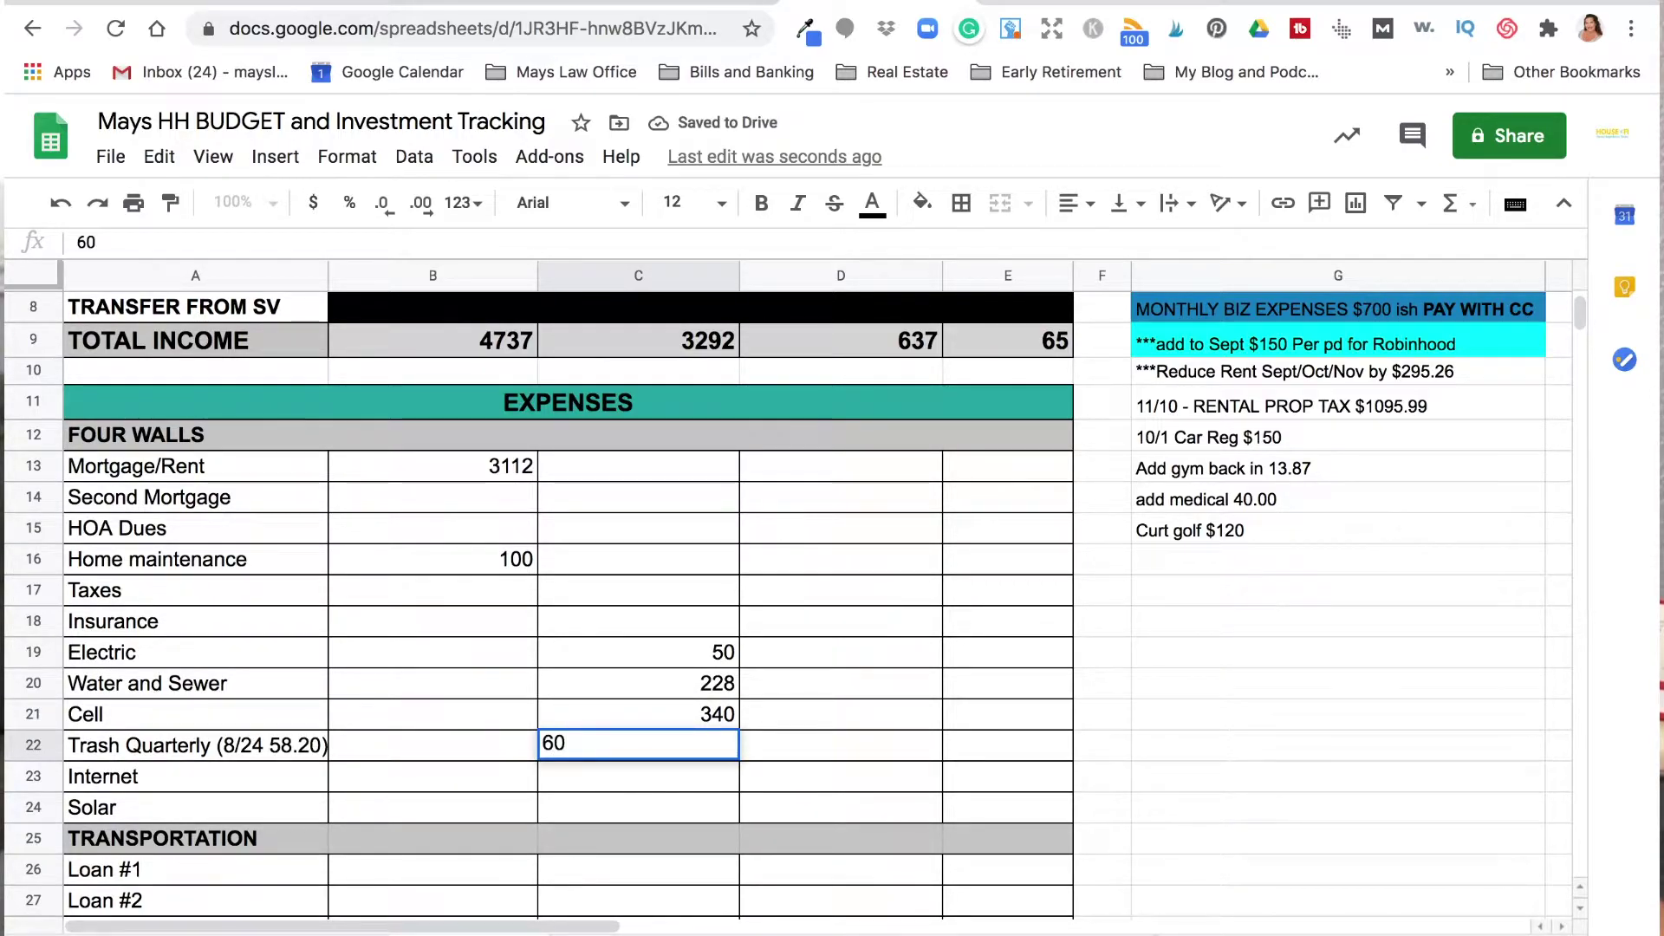
key("Escape")
key("Down")
type("60")
key("Return")
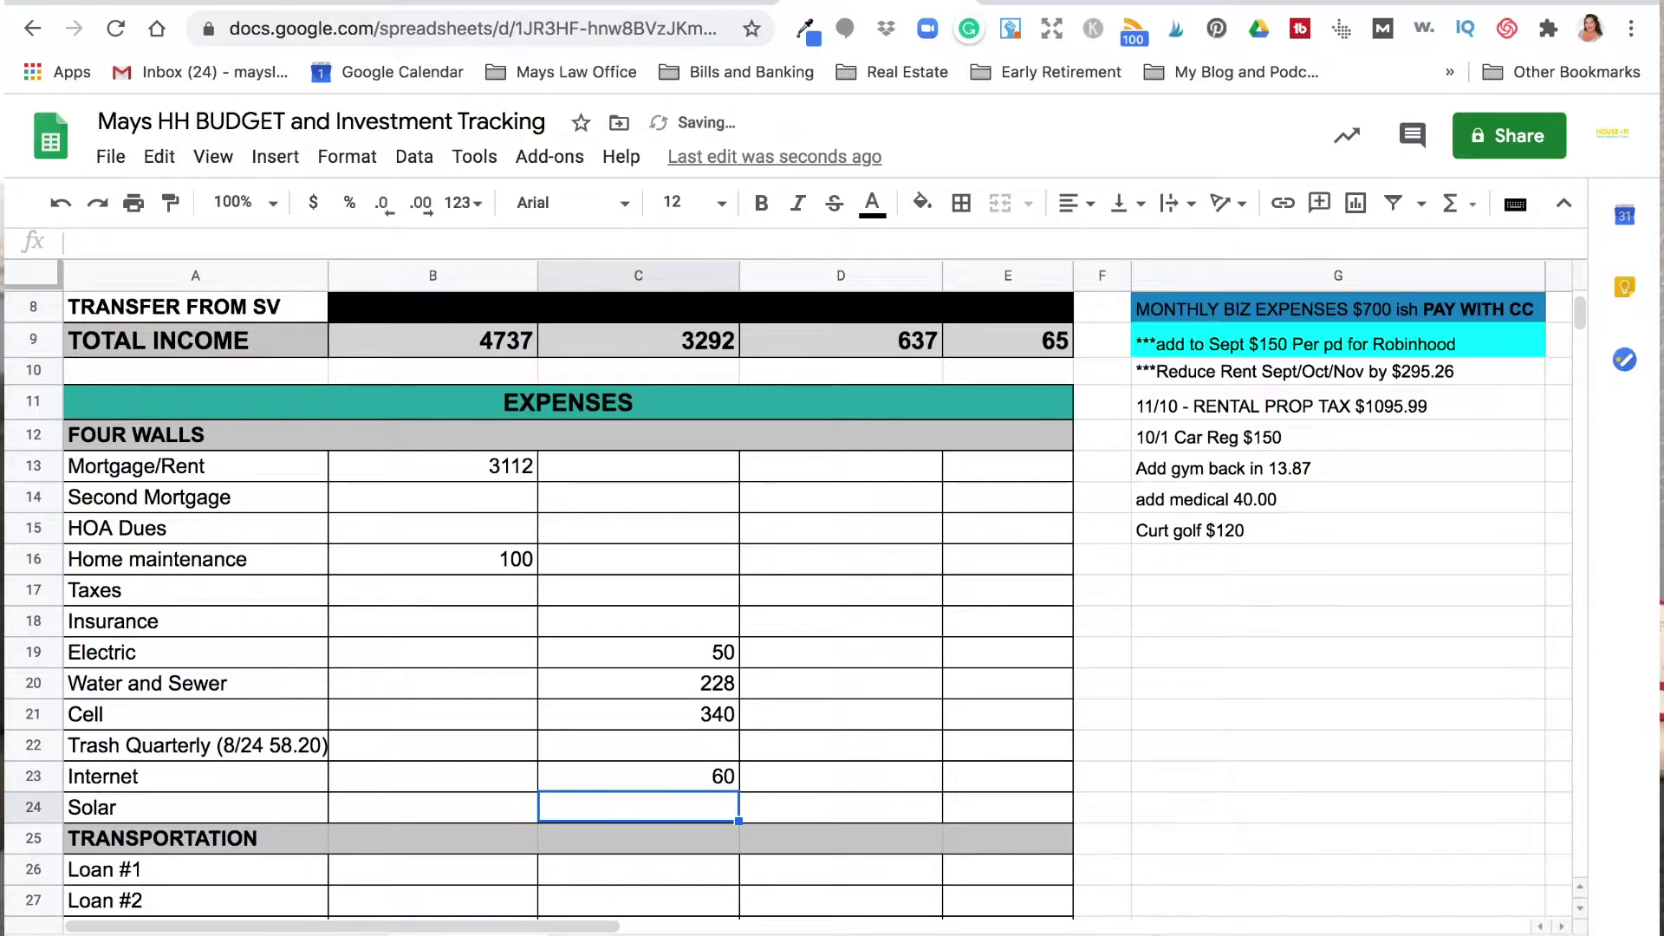
Review the expense categories in column A, from Four Walls down through the Transportation and Debt sections
key("Down")
key("Down")
key("Down")
key("Down")
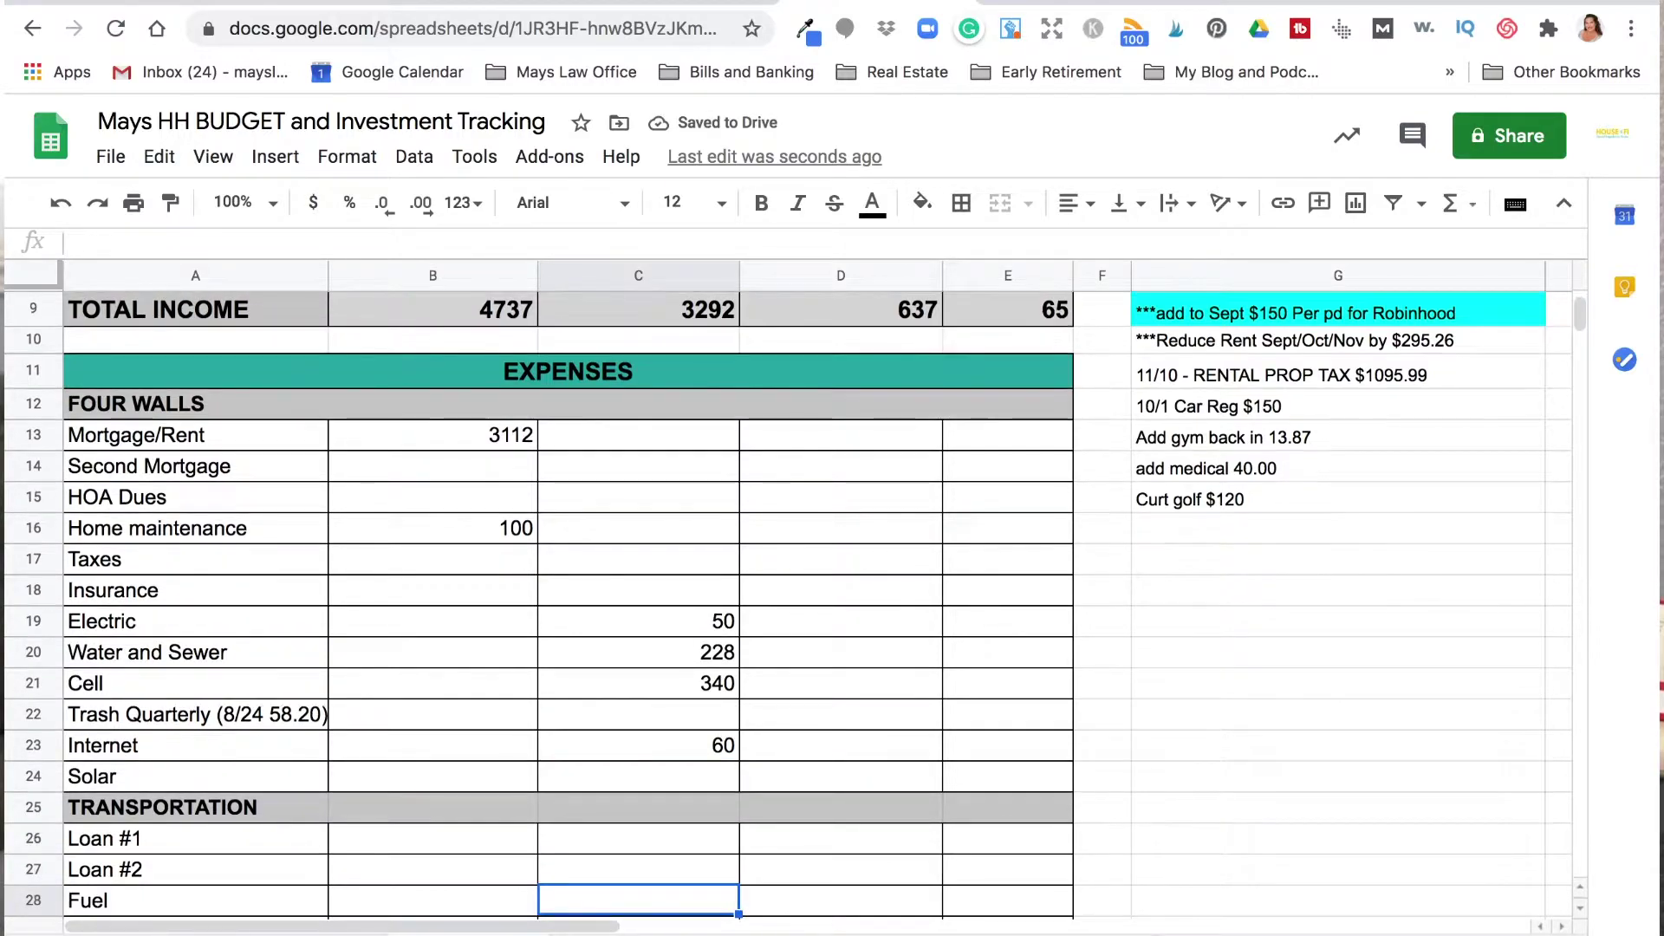
left_click(637, 775)
key("Down")
key("Down")
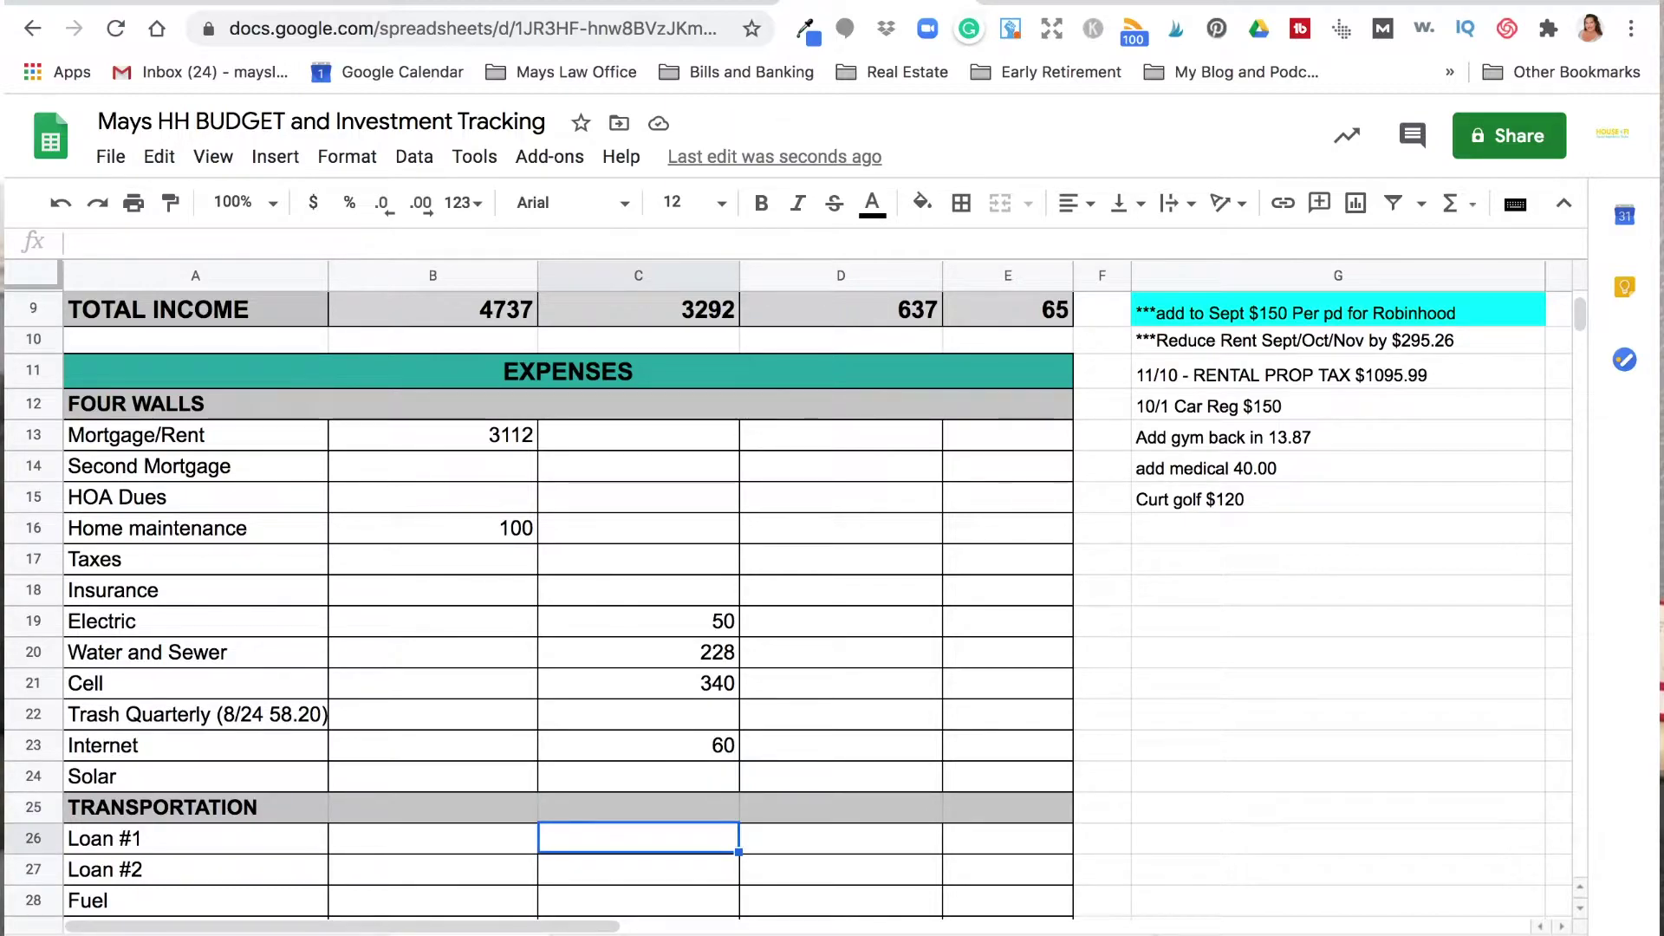
left_click(162, 434)
key("Down")
key("Down")
key("Down")
key("Down")
key("Down")
key("Down")
key("Down")
key("Down")
key("Down")
key("Down")
key("Down")
key("Down")
key("Down")
key("Down")
key("Down")
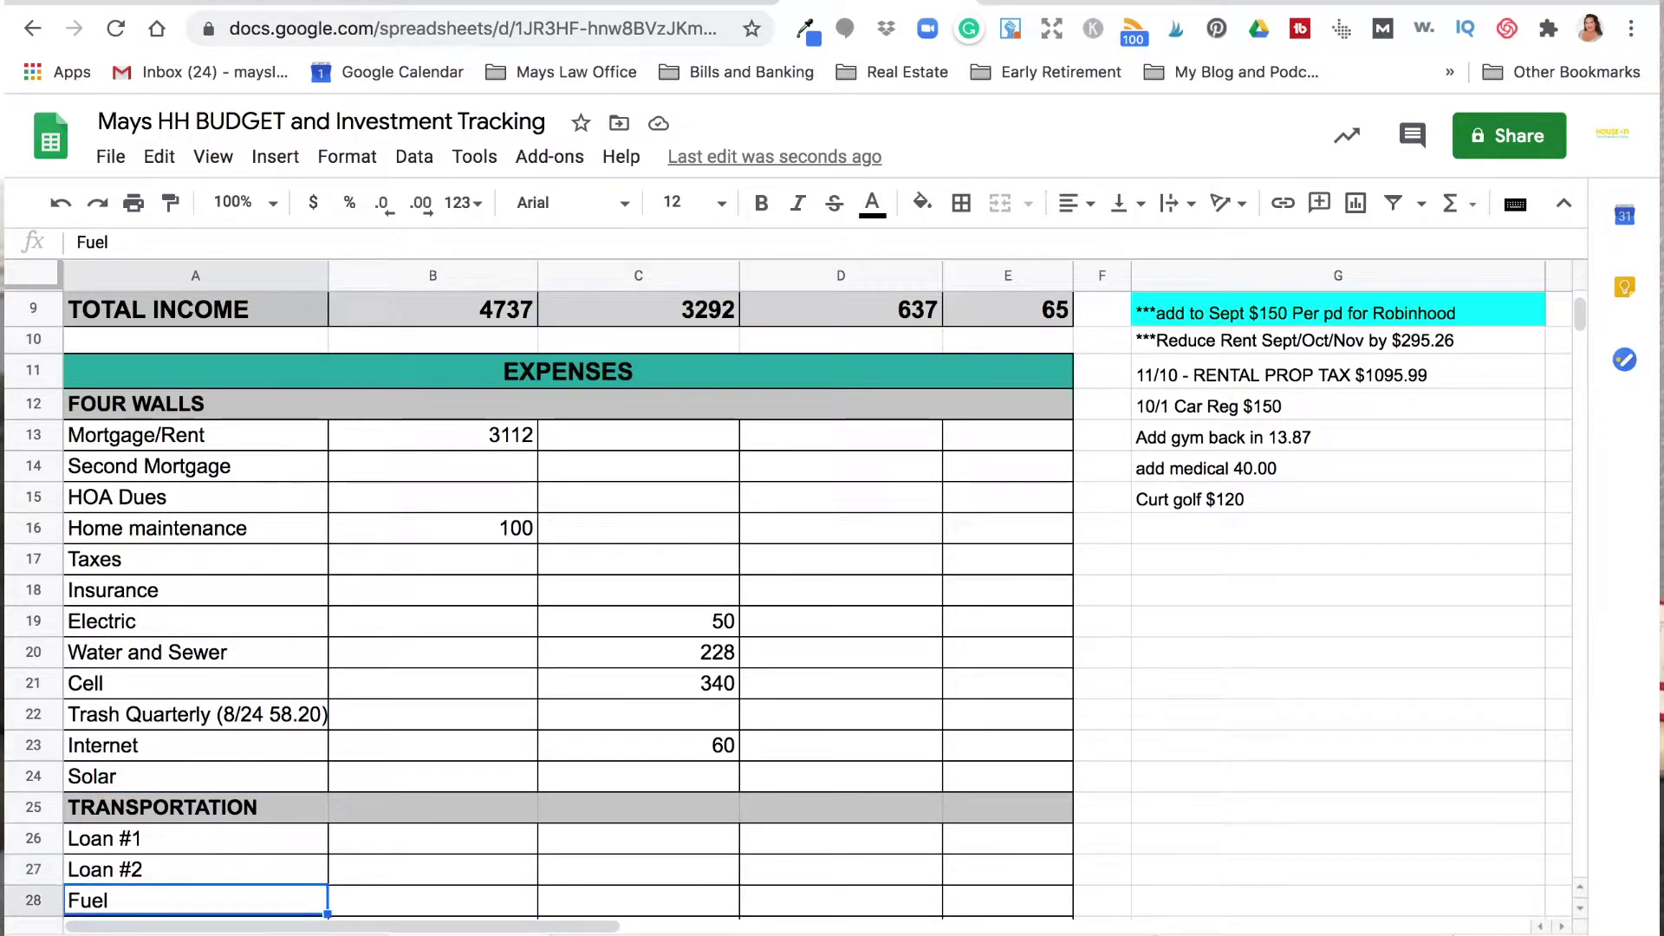
key("Down")
key("Down")
key("Down")
key("Down")
key("Down")
key("Down")
key("Down")
key("Down")
key("Down")
key("Down")
key("Down")
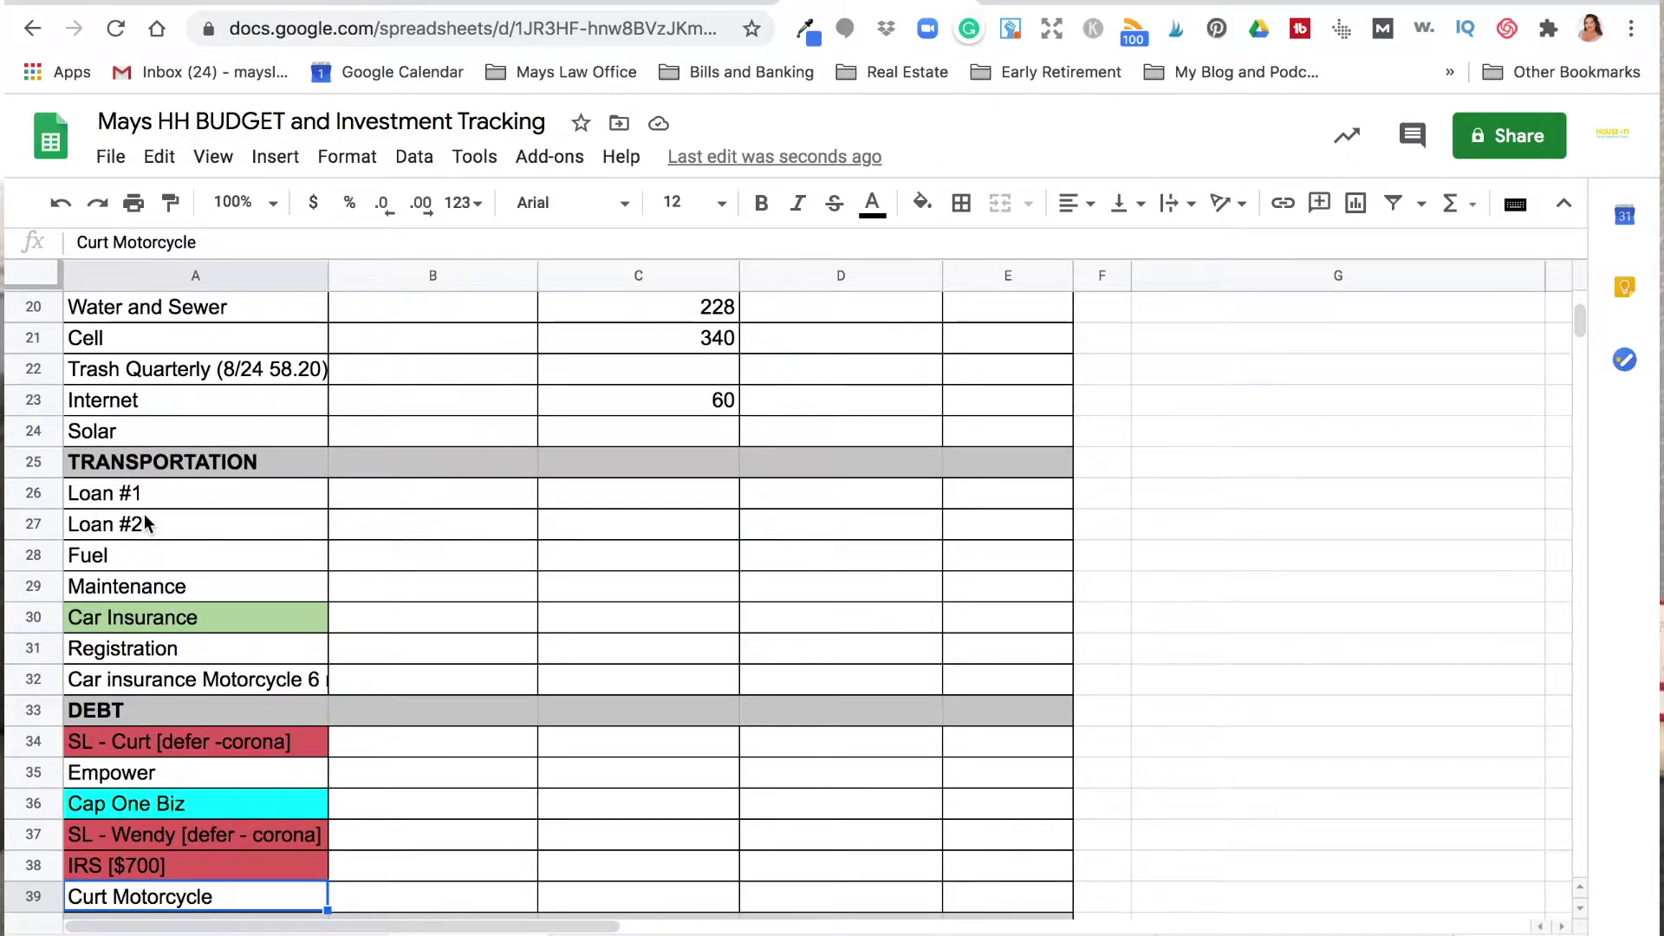
Enter 287.82 for Car Insurance in column B and 400 for the motorcycle insurance in column C
left_click(402, 620)
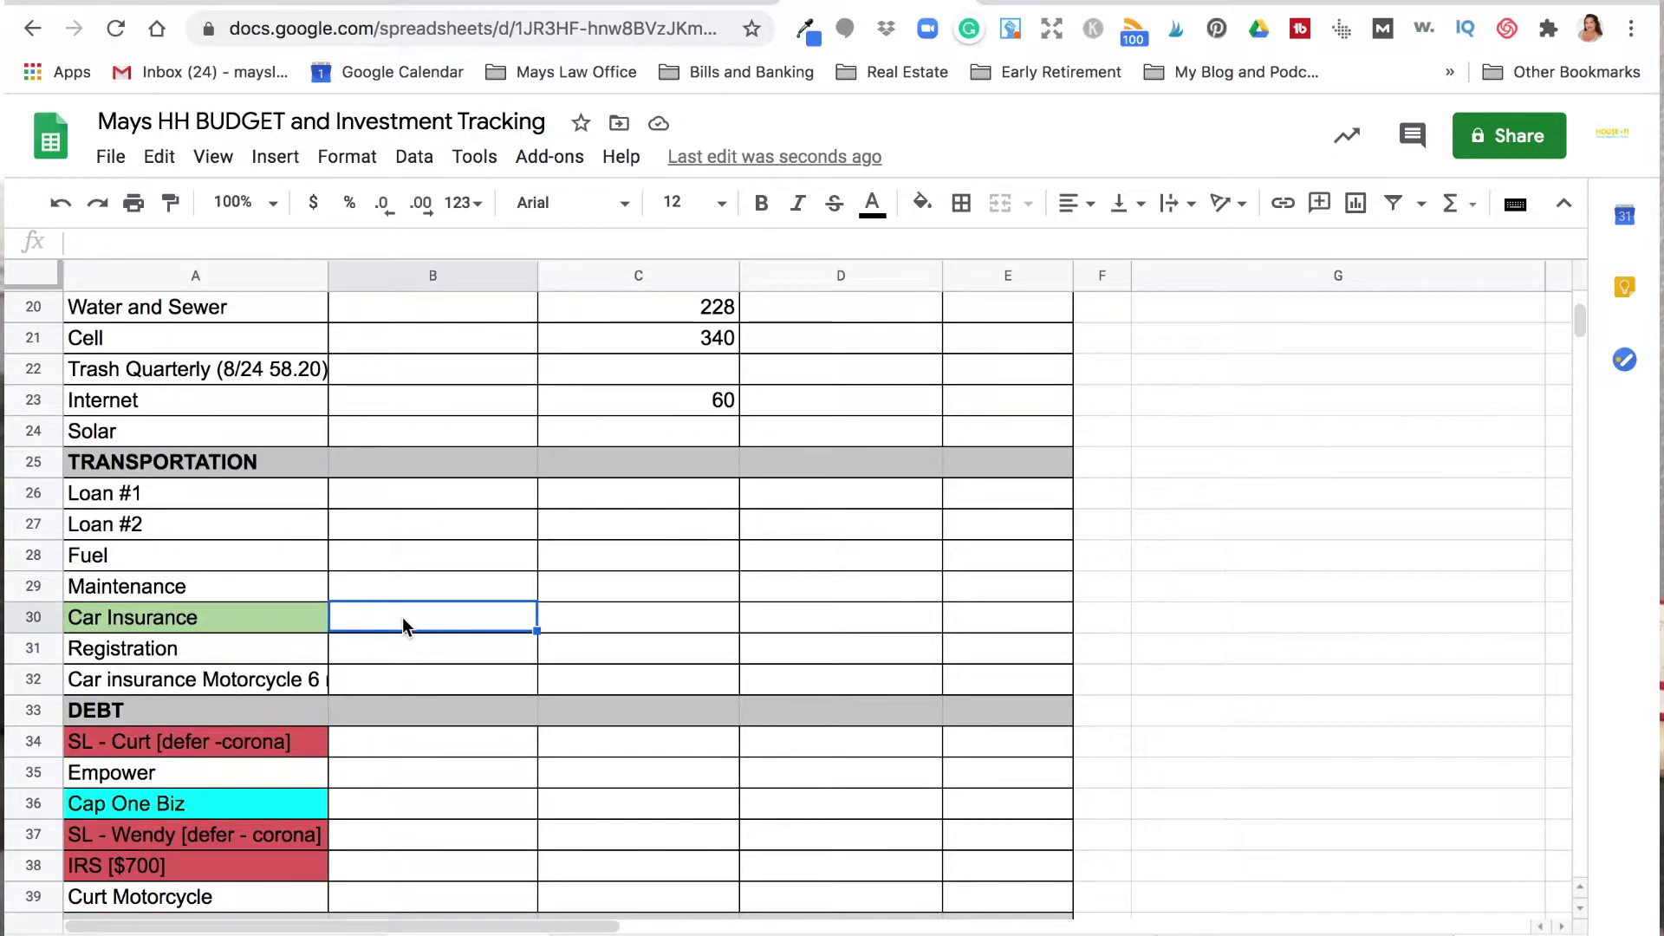
type("287.")
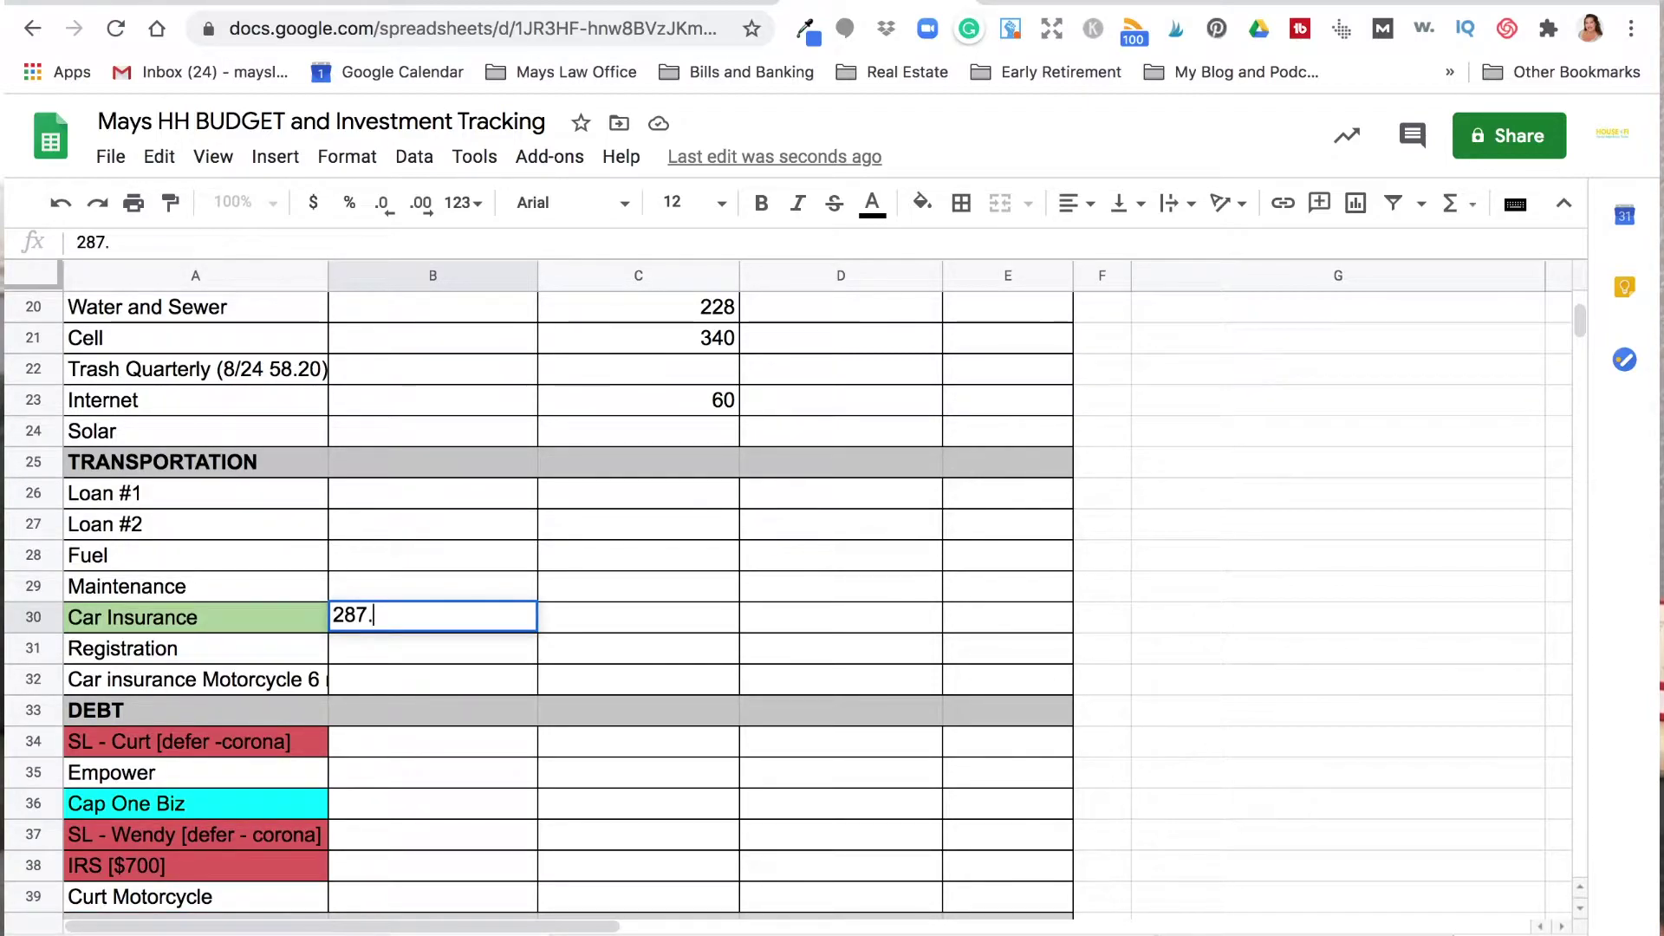
type("82")
key("Return")
key("Down")
key("Right")
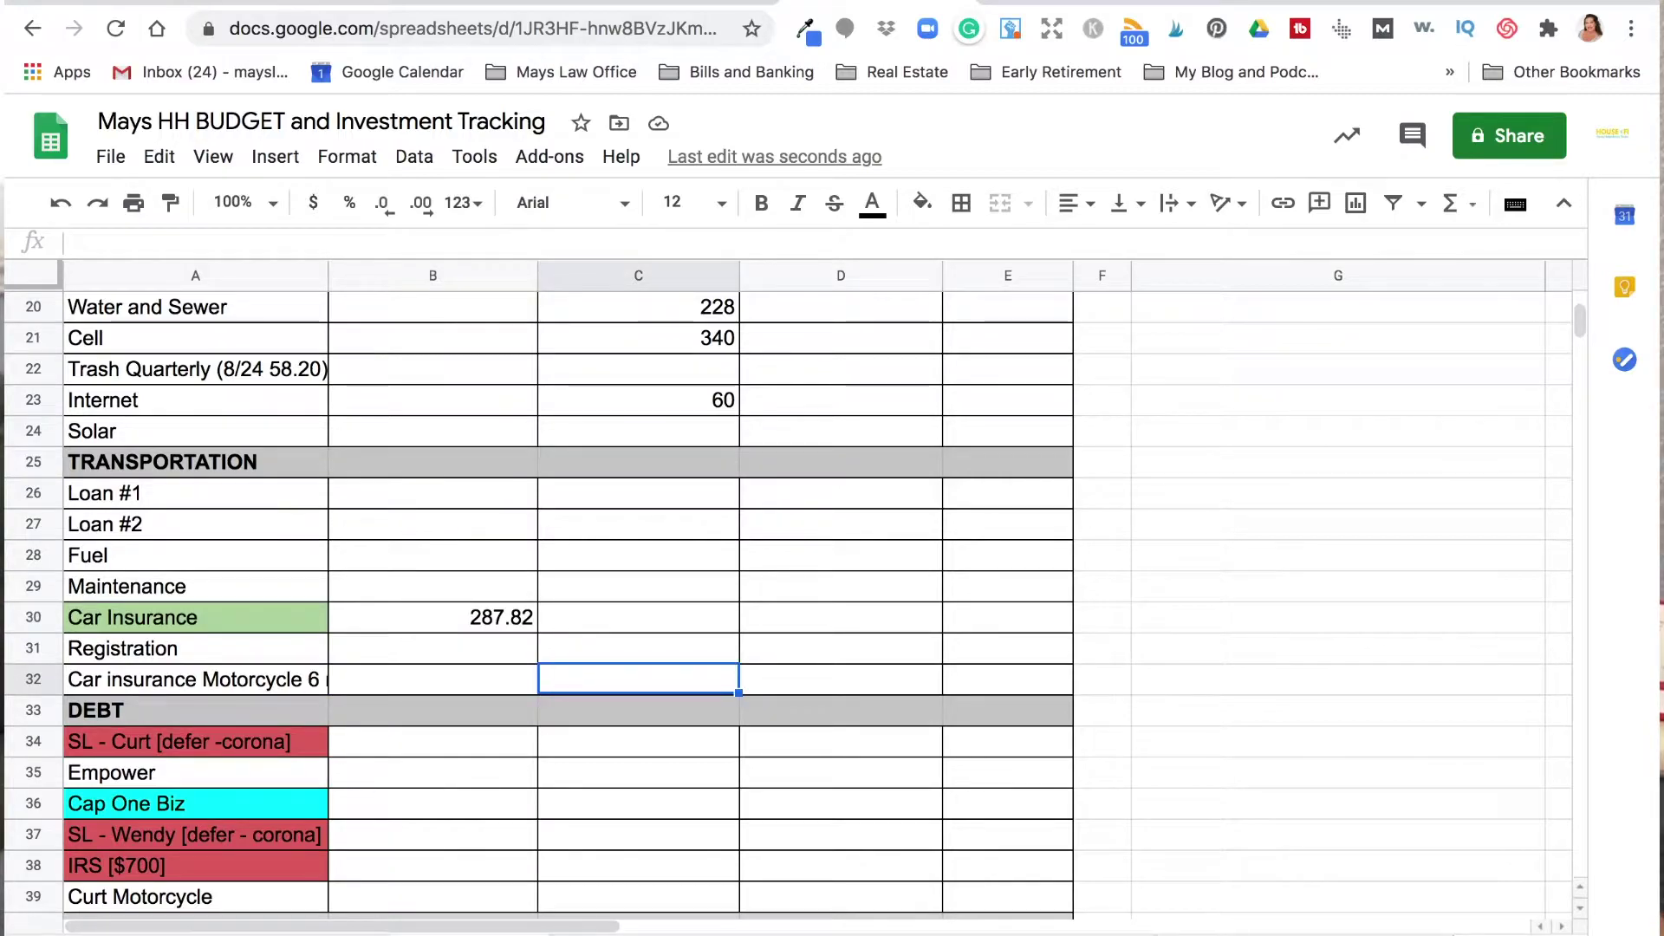
type("400")
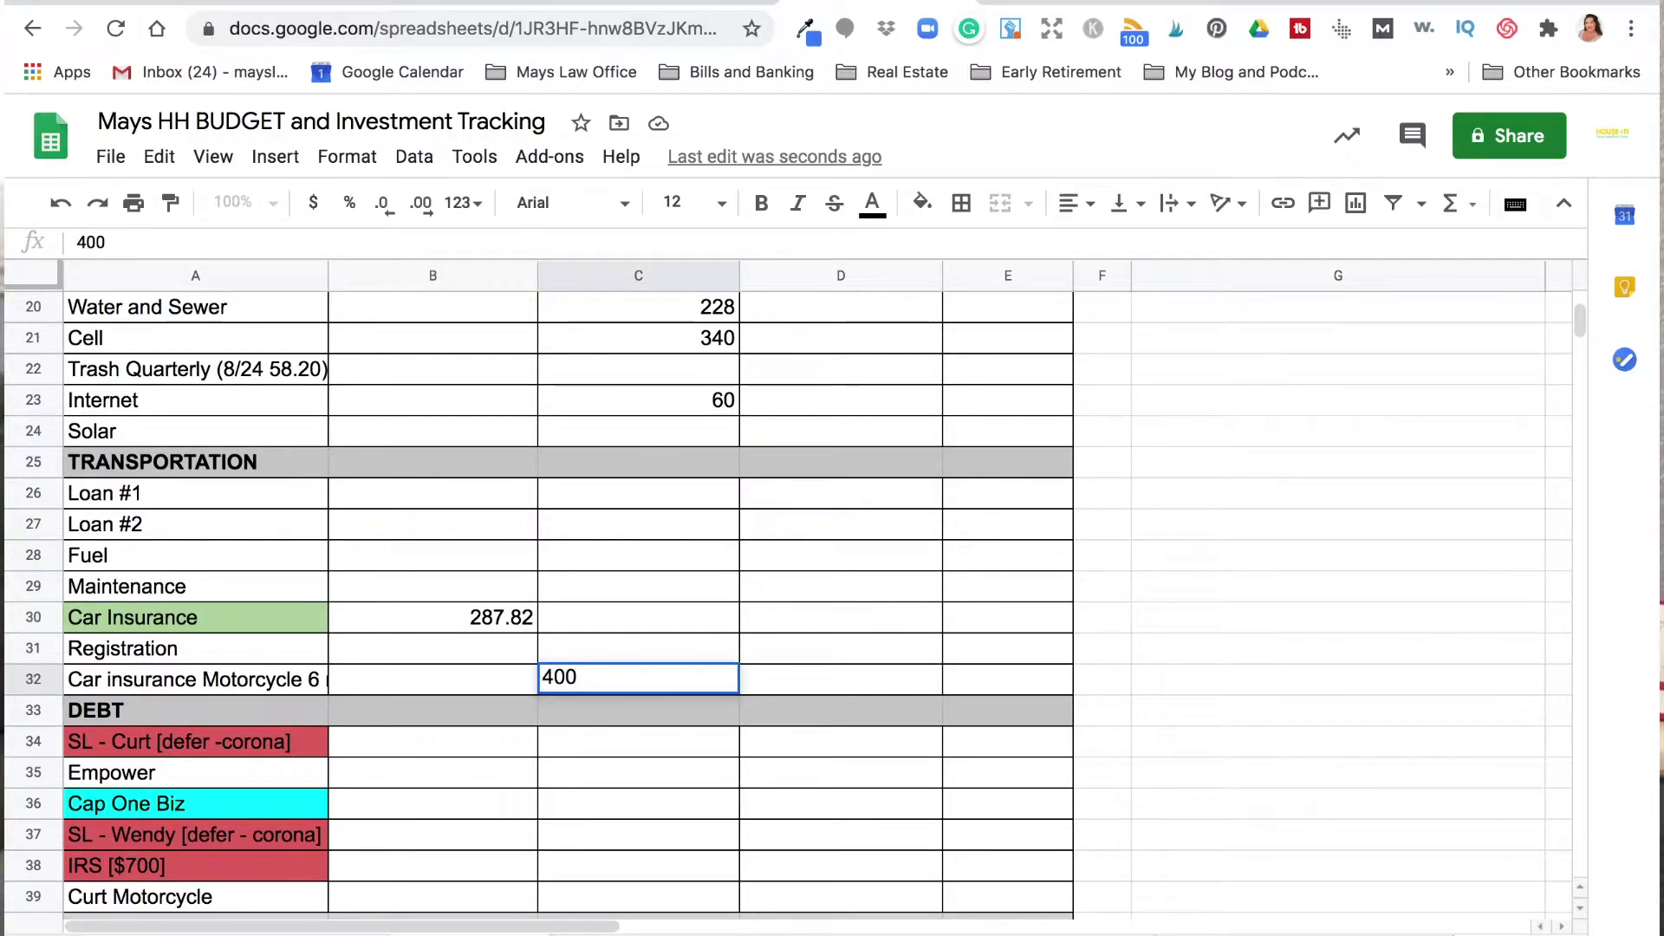
key("Return")
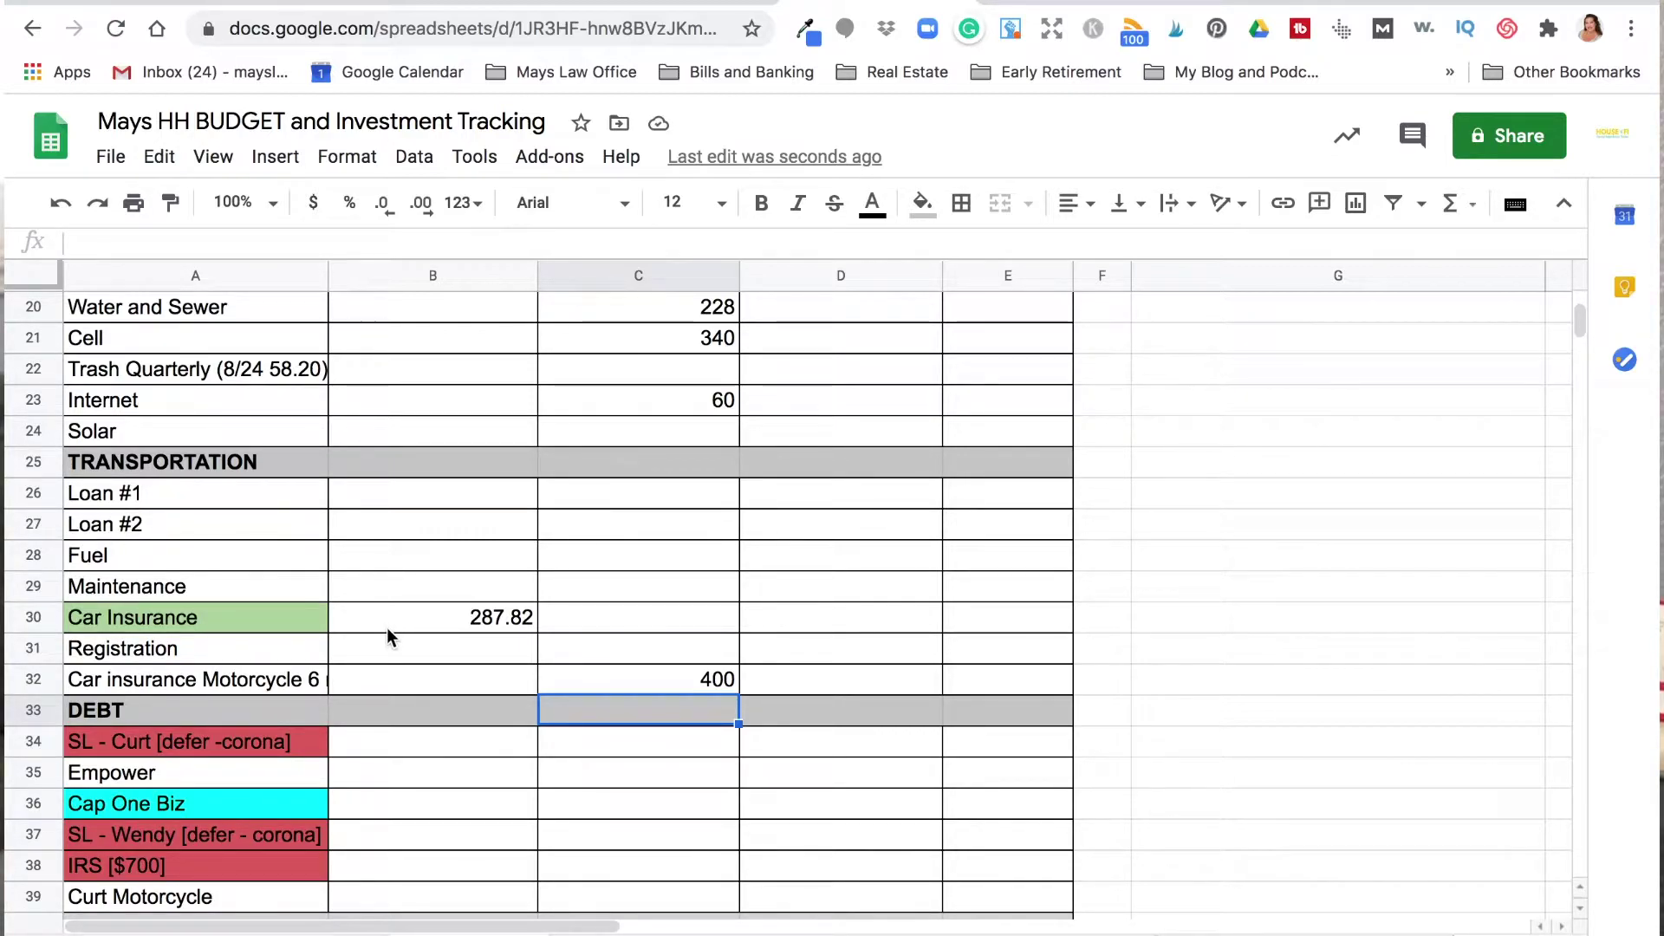
Enter 100 for Fuel in column C of the Transportation section, leaving its column B cell blank
left_click(418, 555)
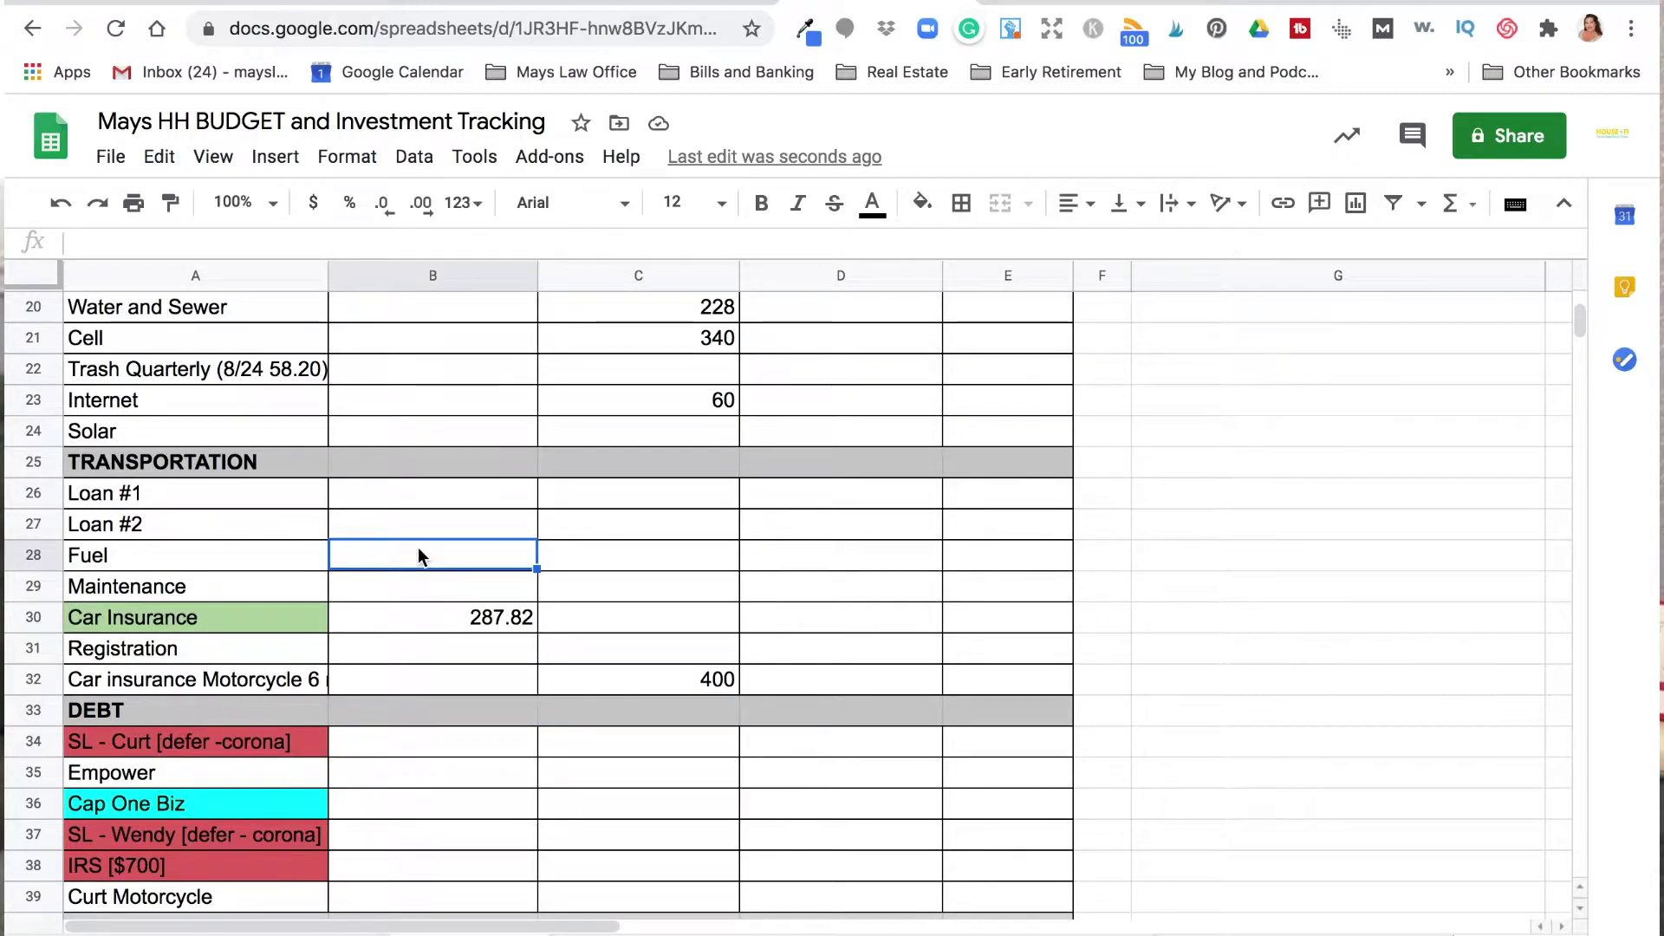
type("1")
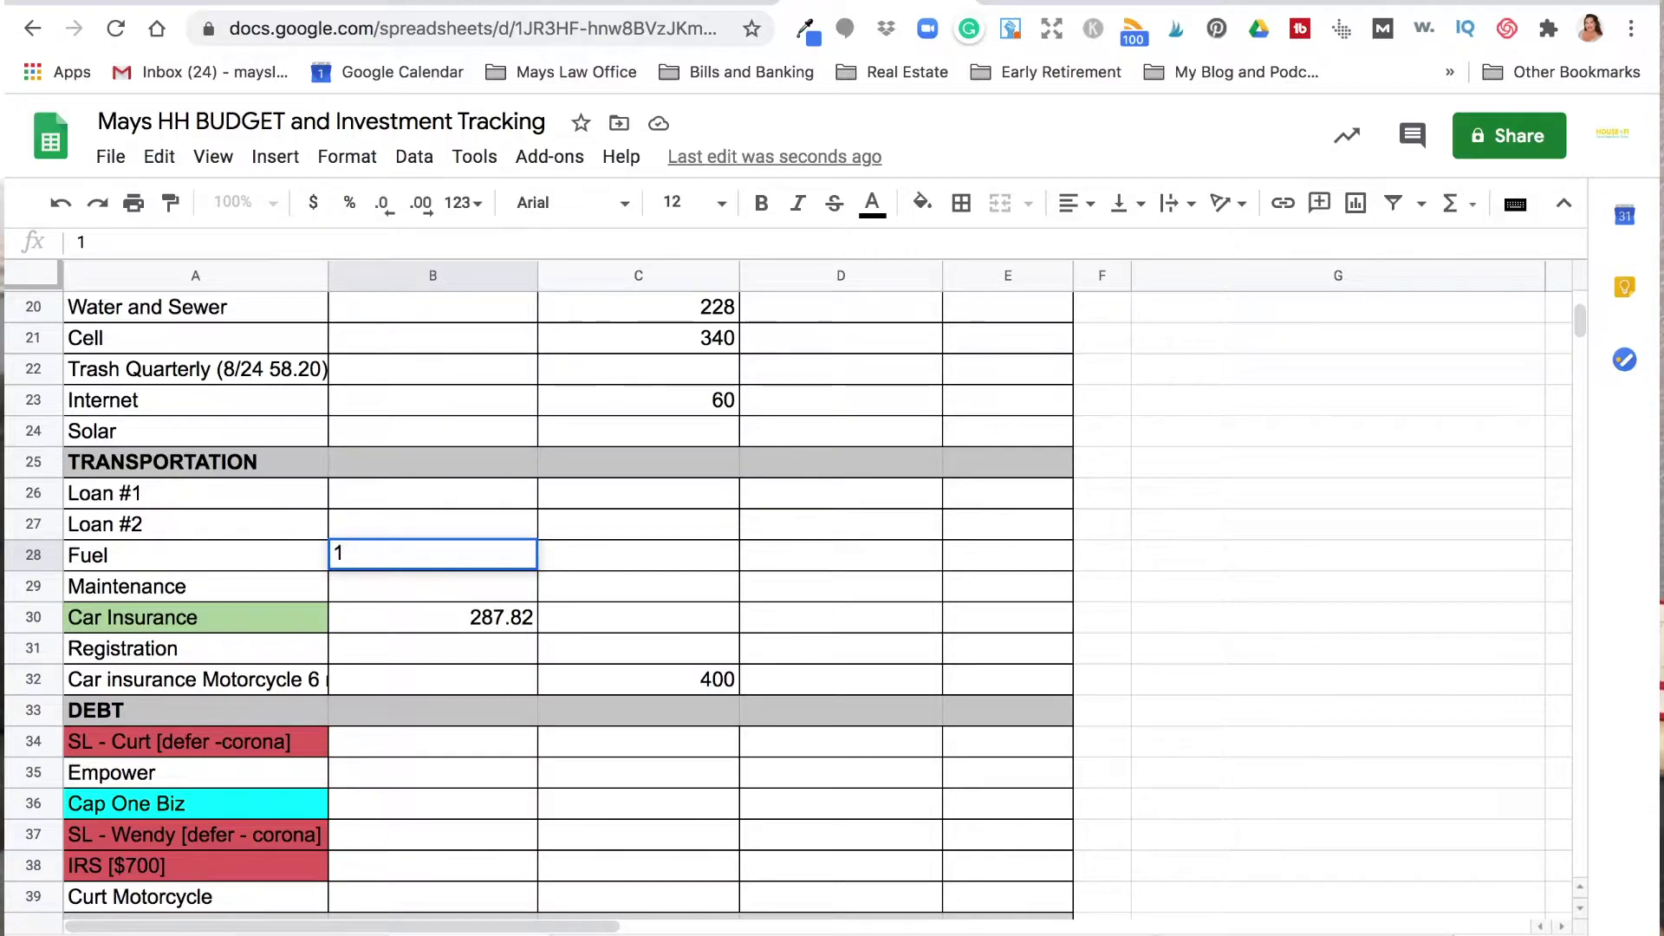
key("Tab")
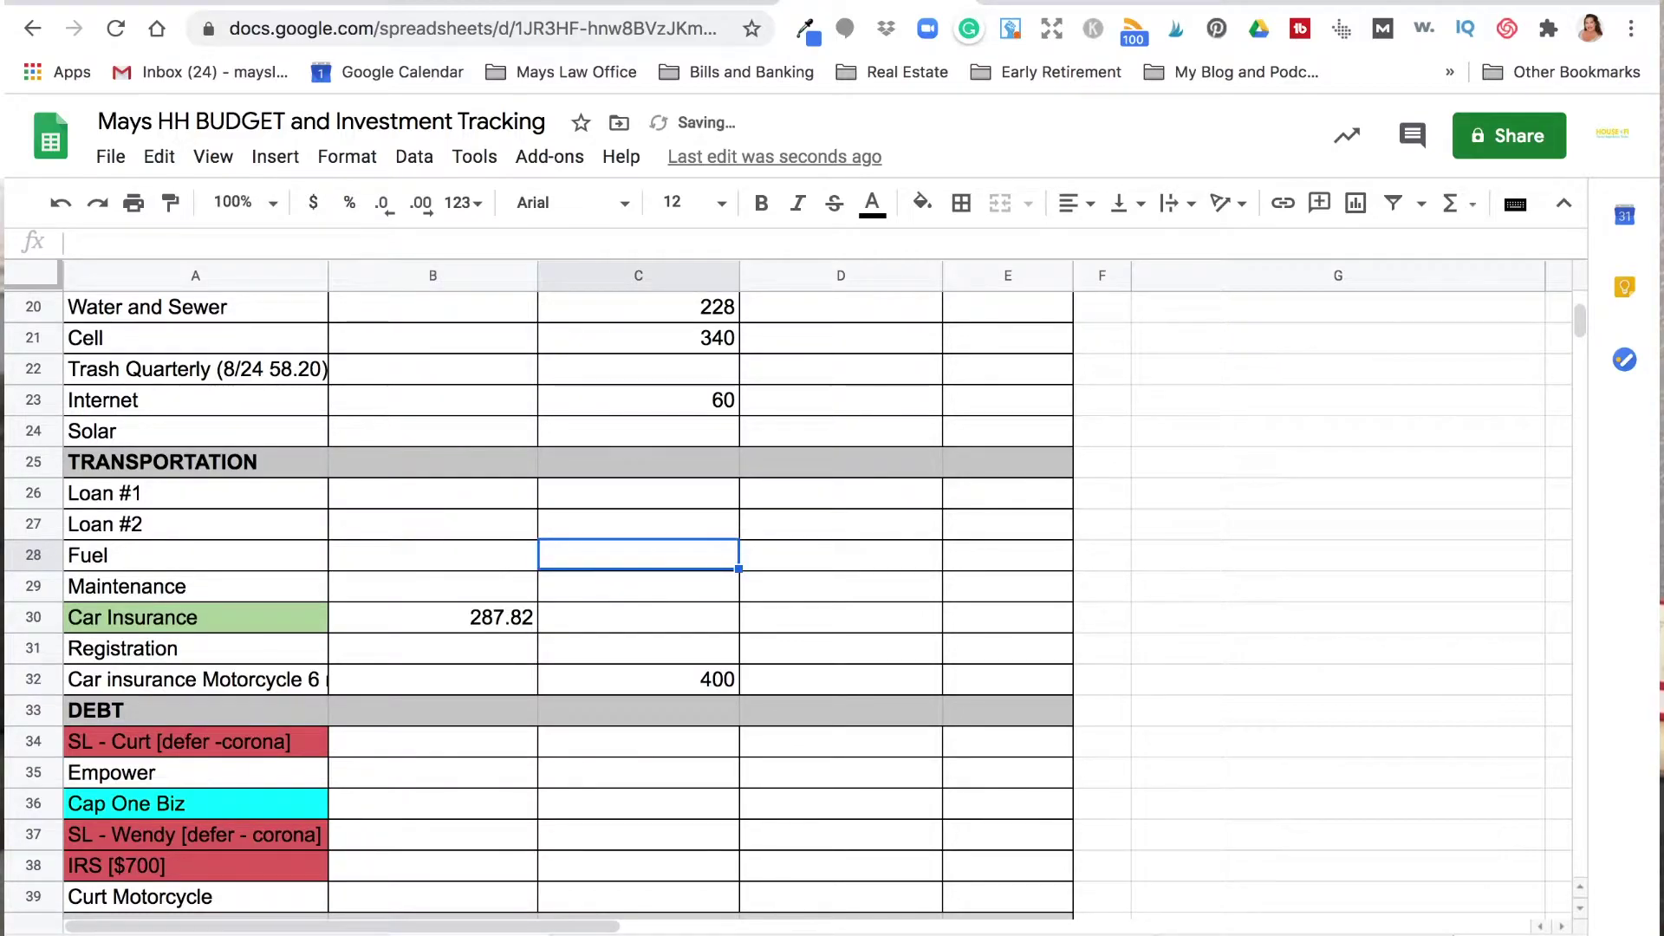
type("1000")
key("BackSpace")
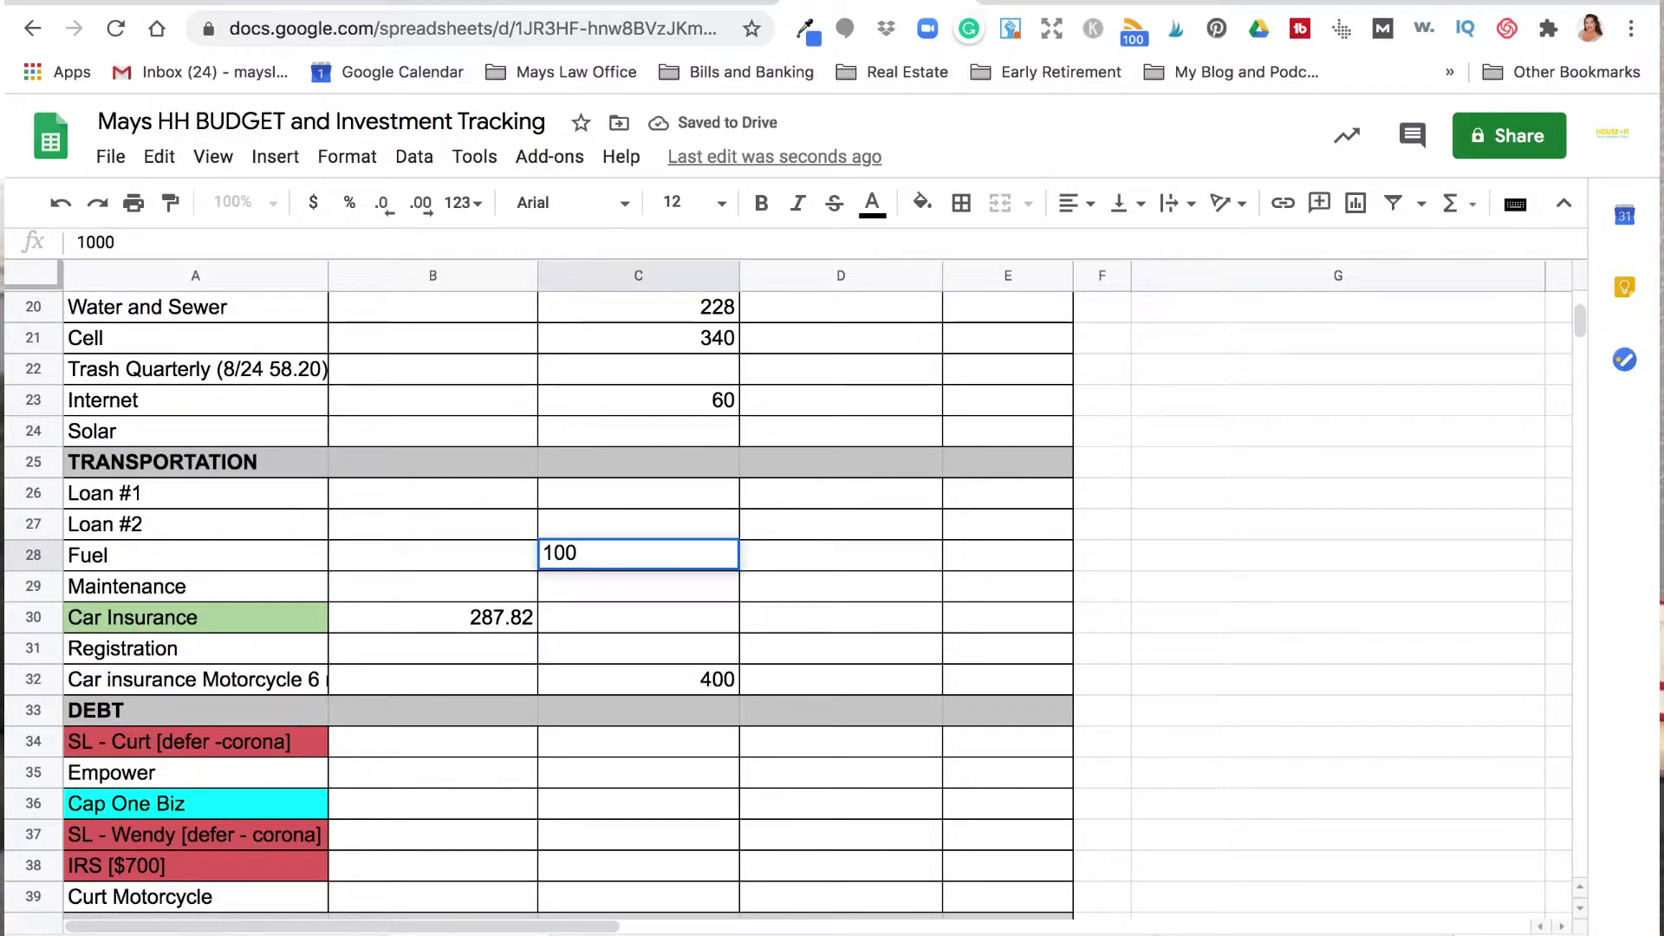
key("Return")
Enter 300 for Cap One Biz in both column B and column C of the Debt section
key("Down")
key("Down")
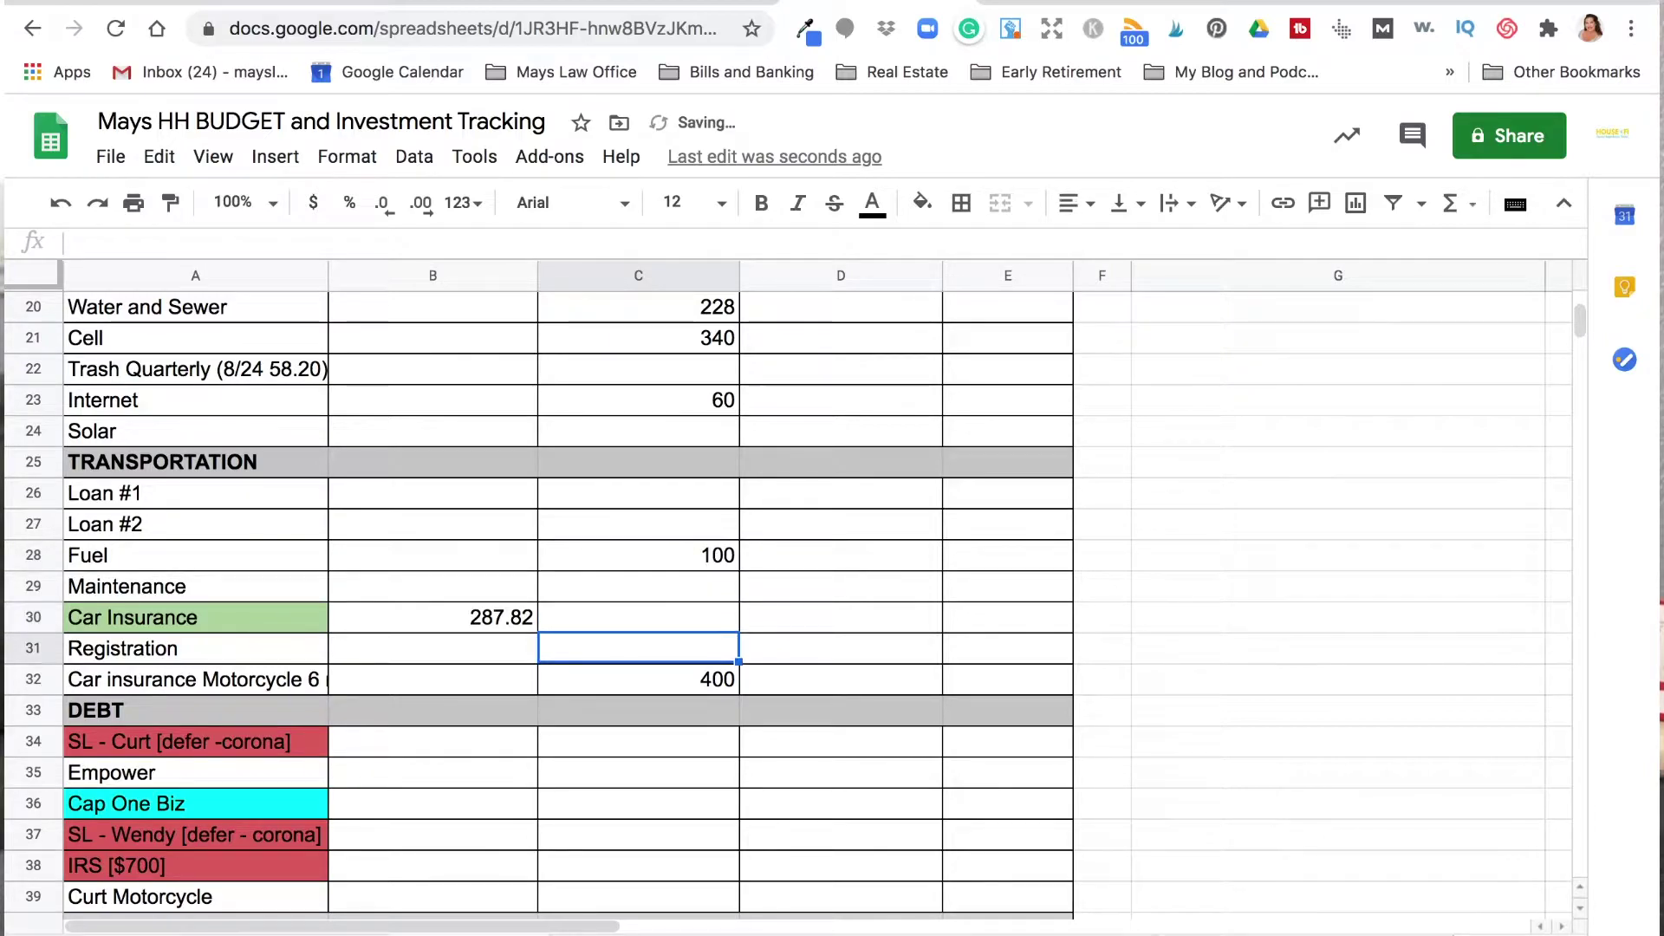
key("Down")
key("Down")
key("Down")
key("Down")
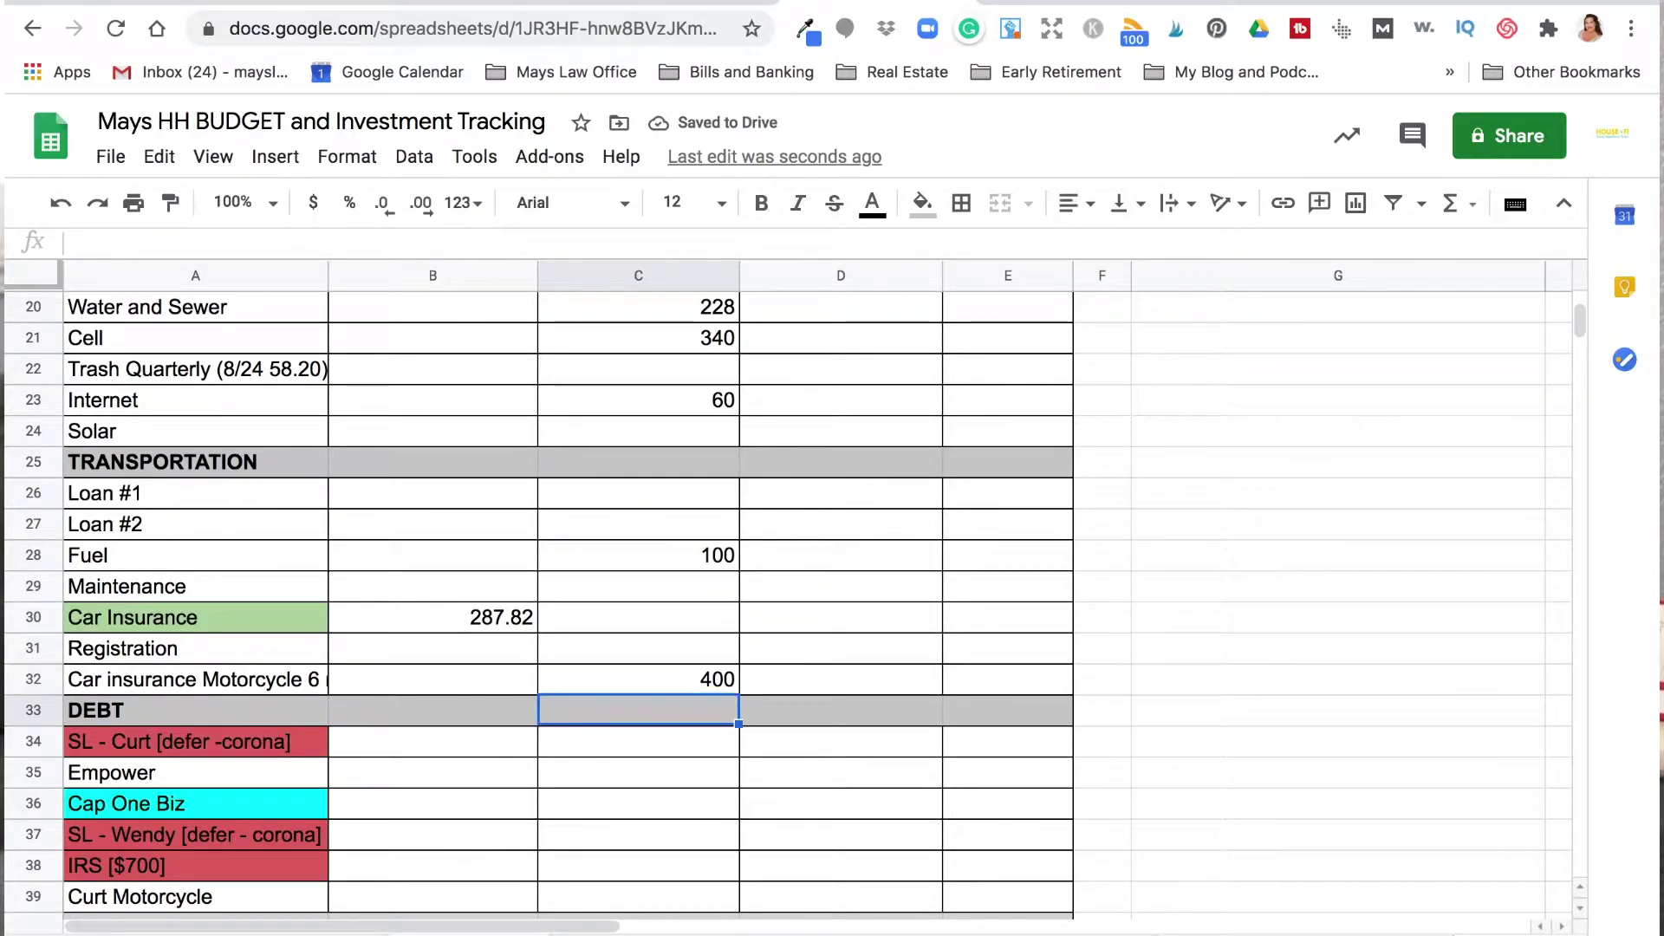
key("Down")
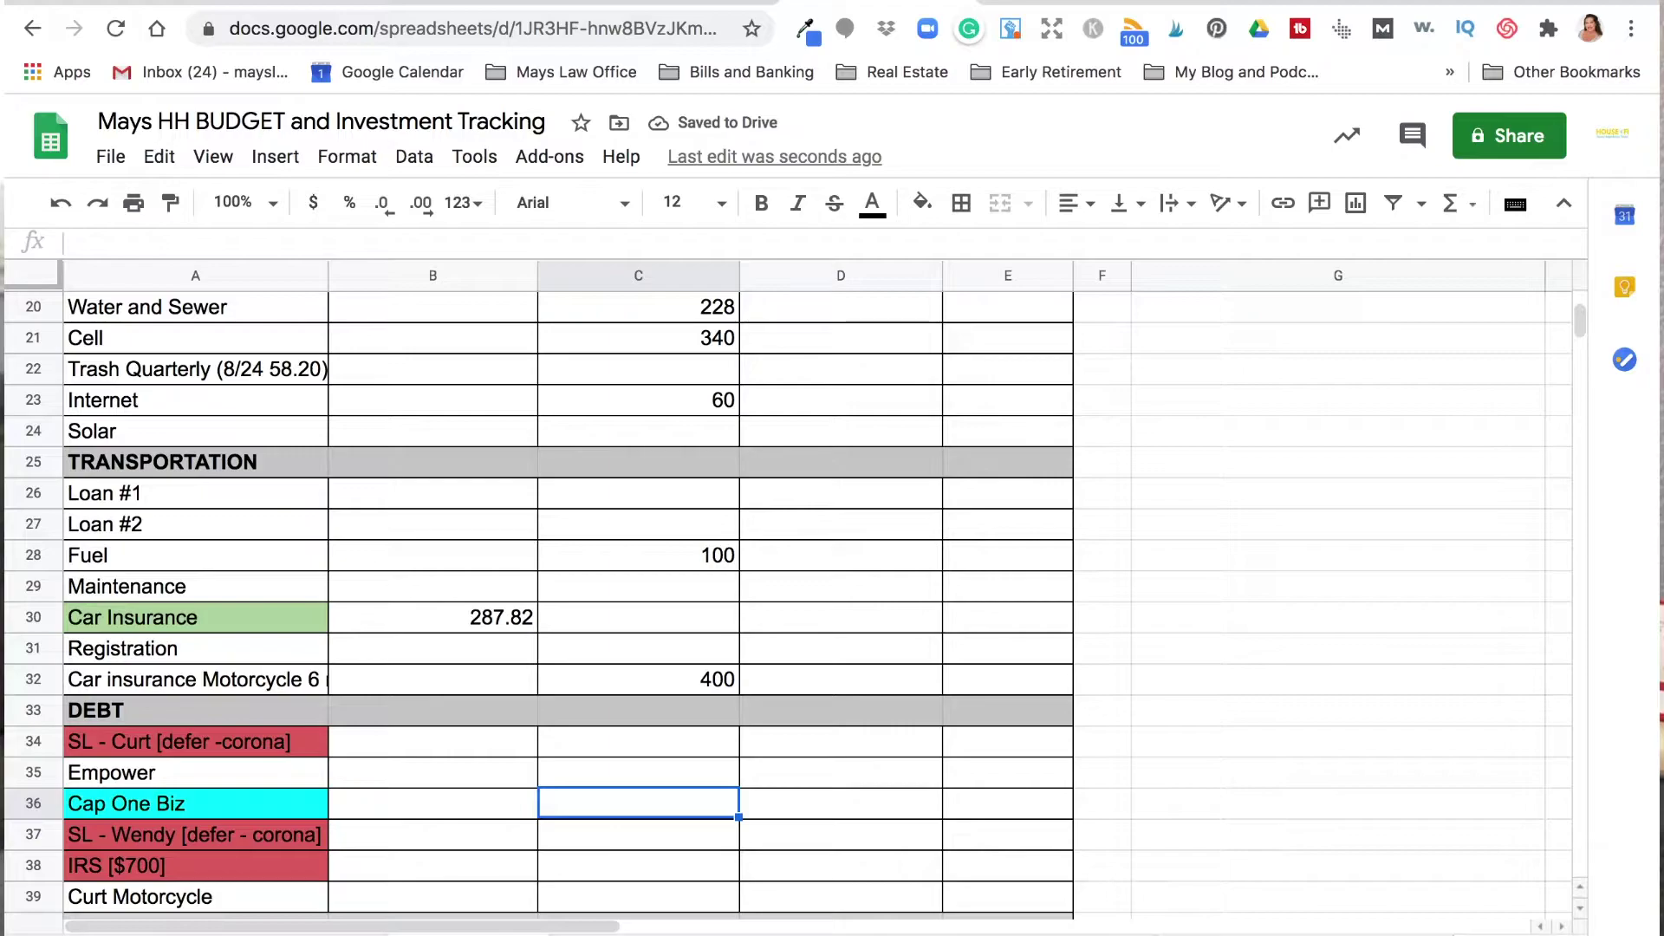
key("Left")
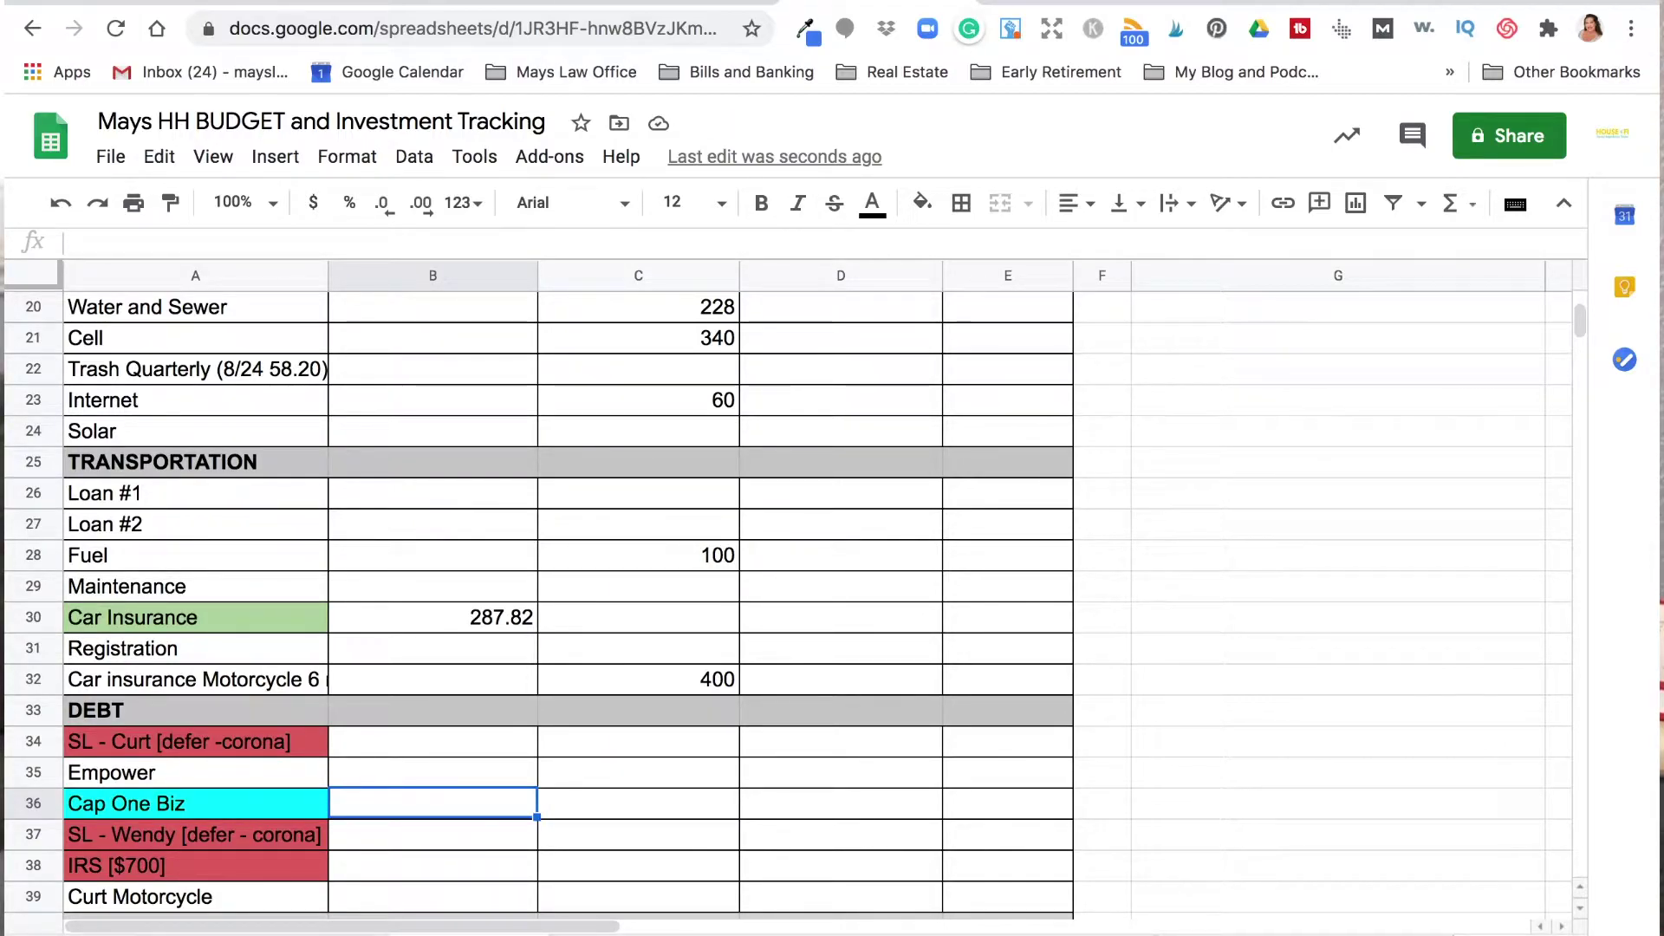
type("300")
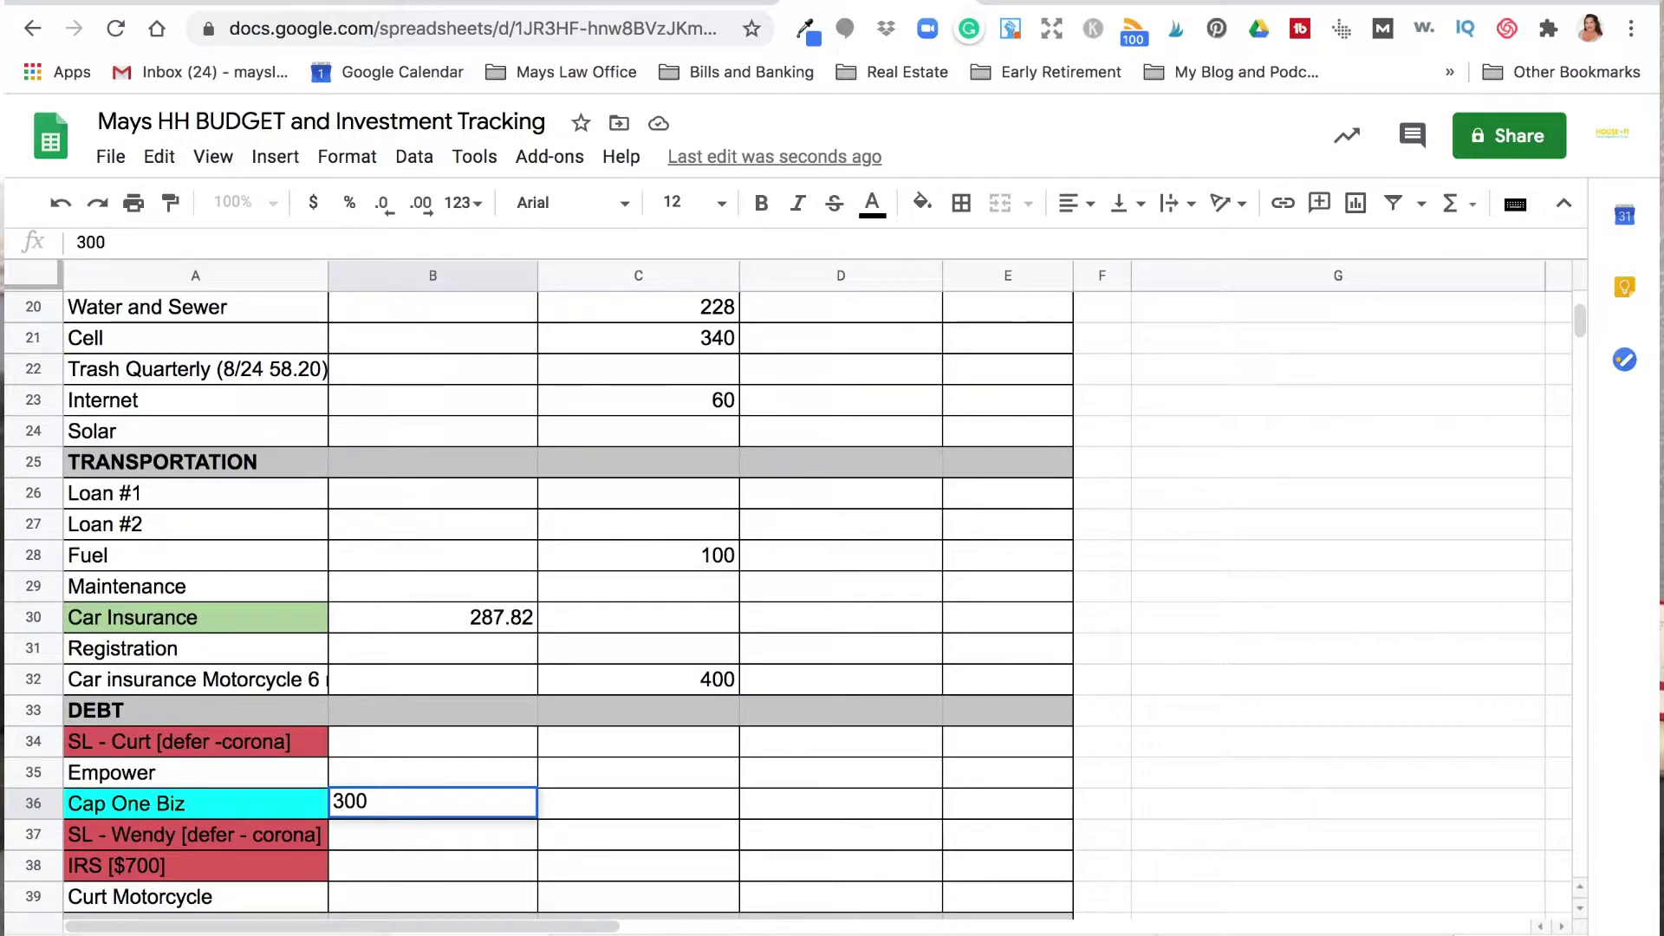
key("Tab")
type("300")
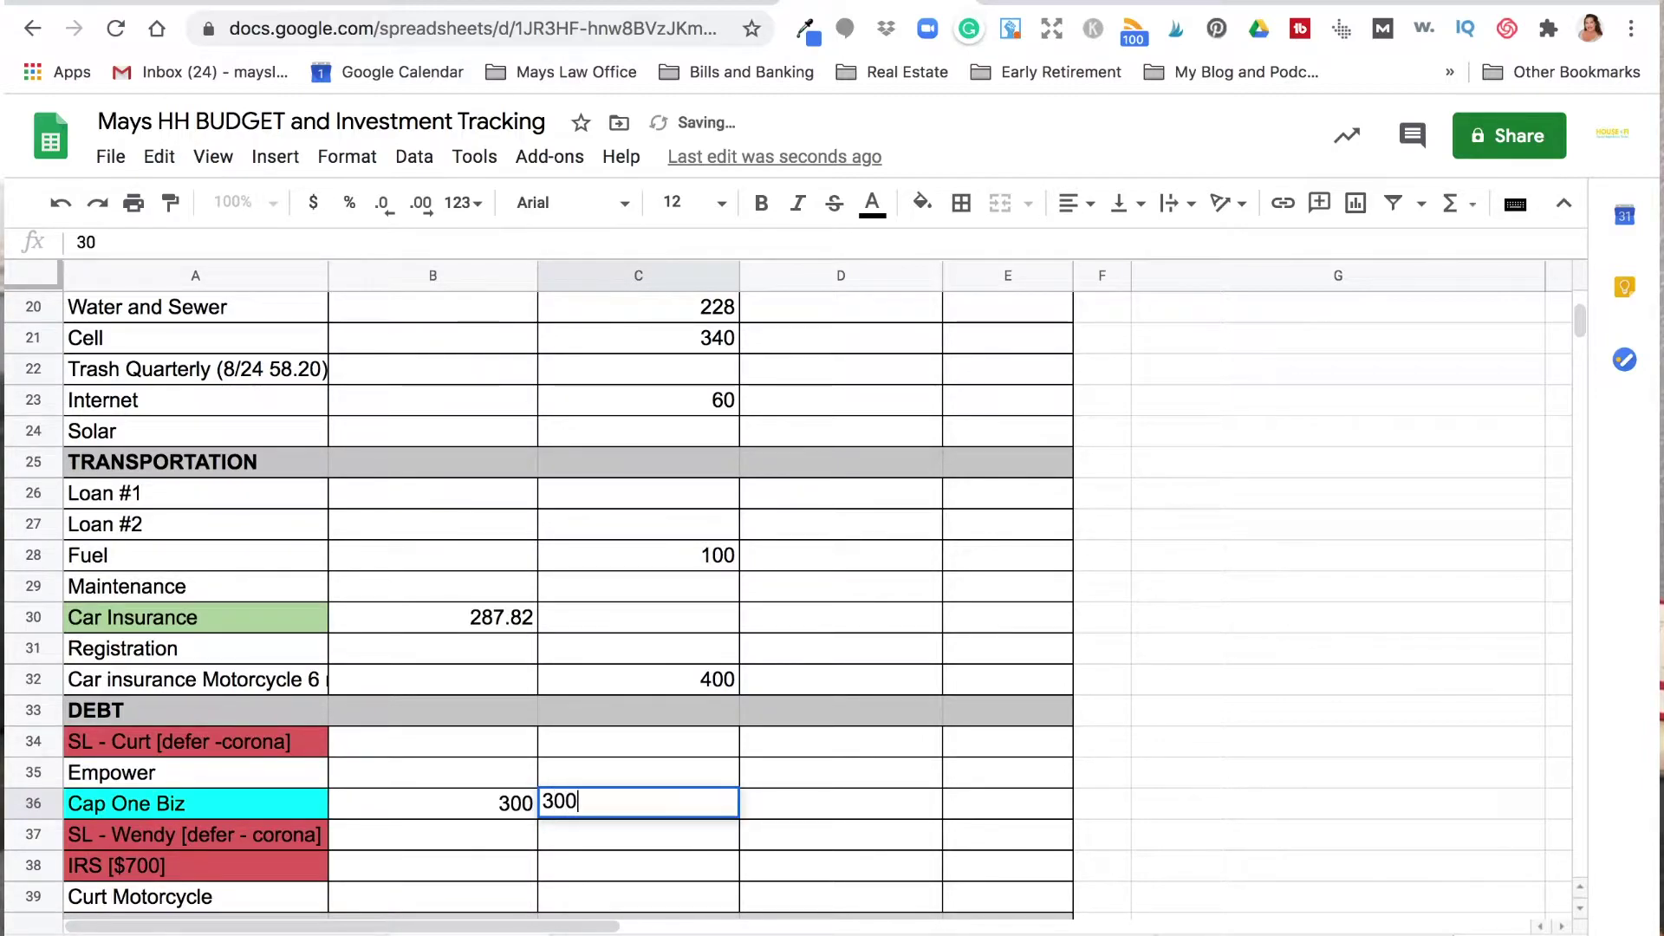
key("Tab")
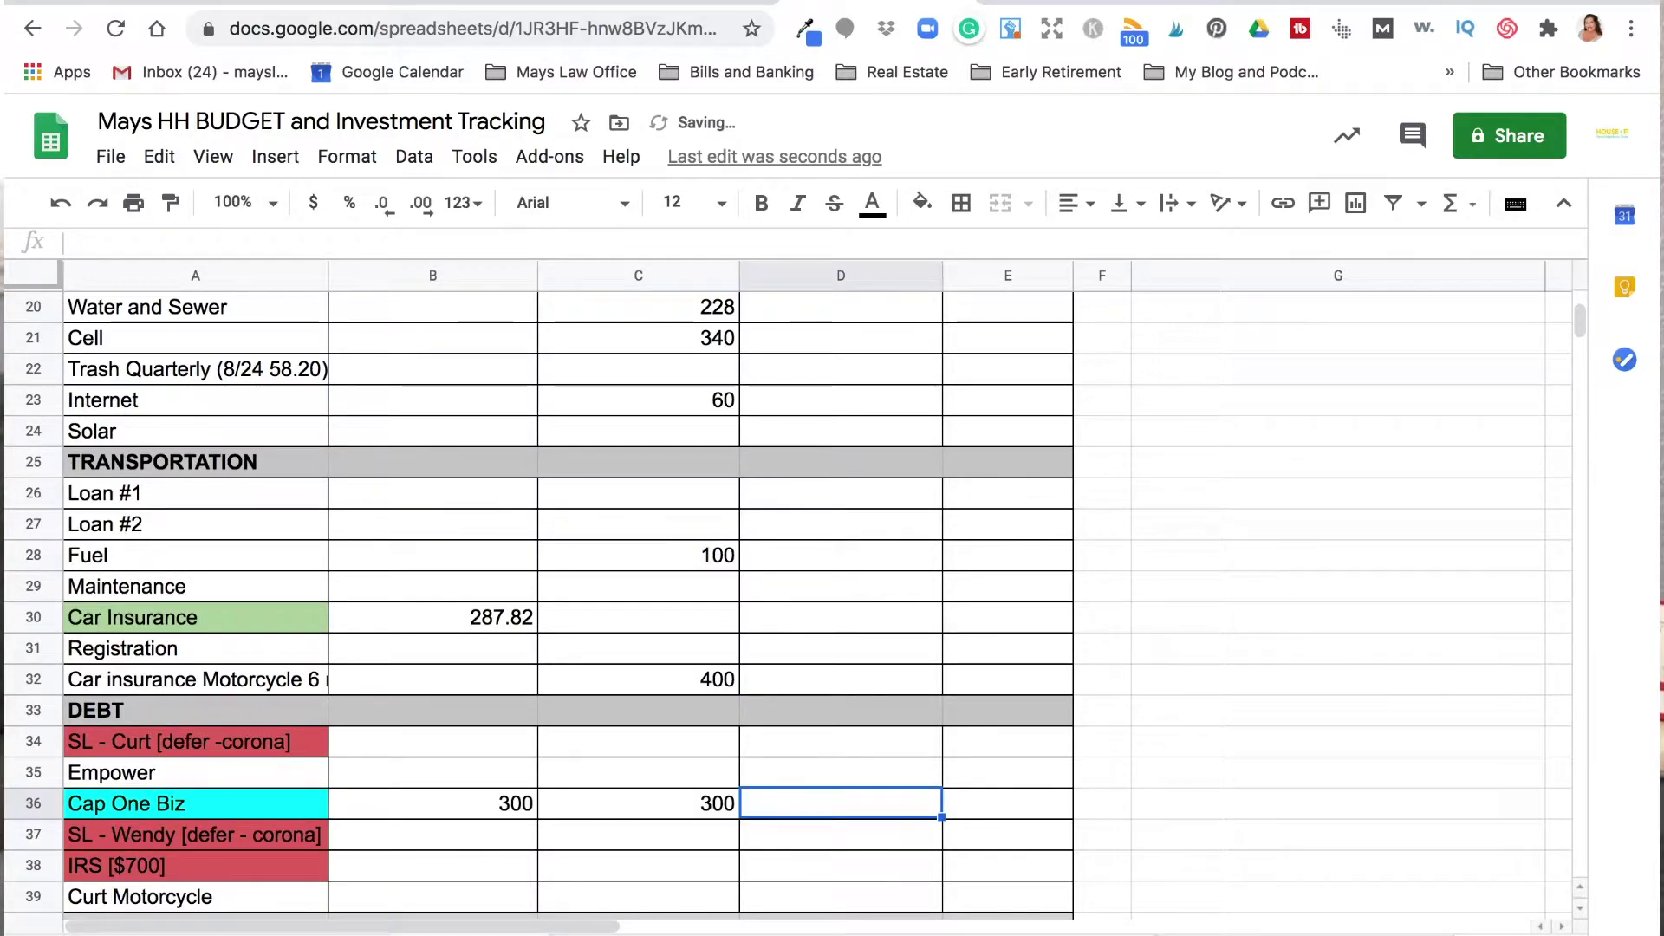
Enter 330 for the IRS debt in column D, leaving its column B and C cells blank
left_click(841, 833)
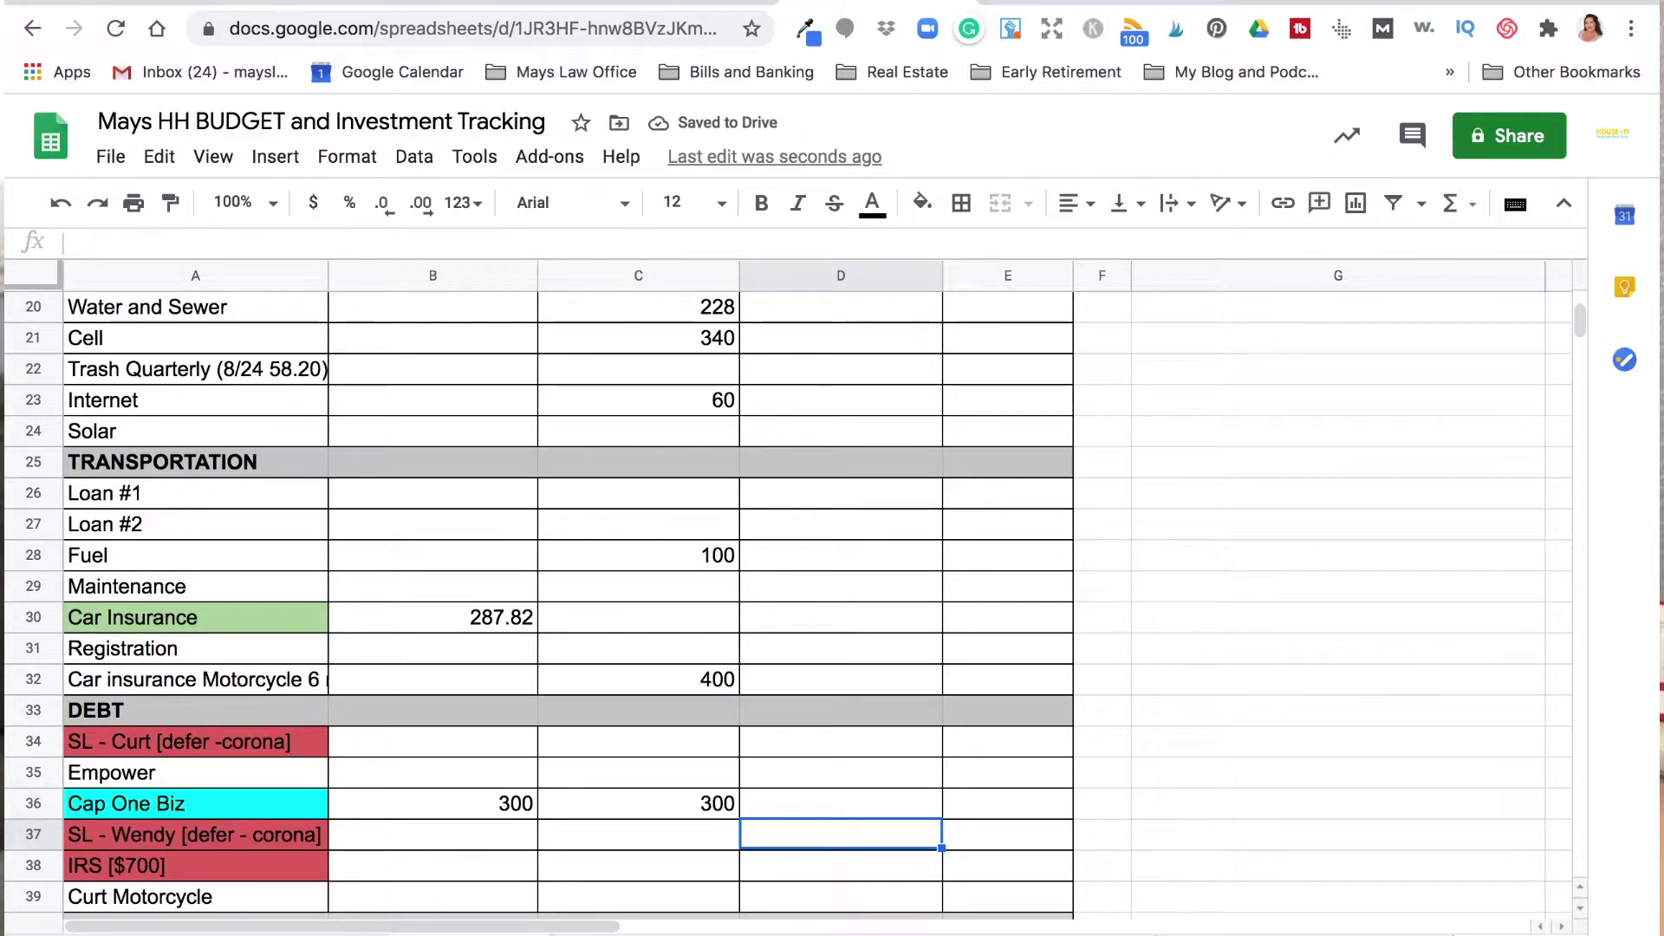
left_click(841, 865)
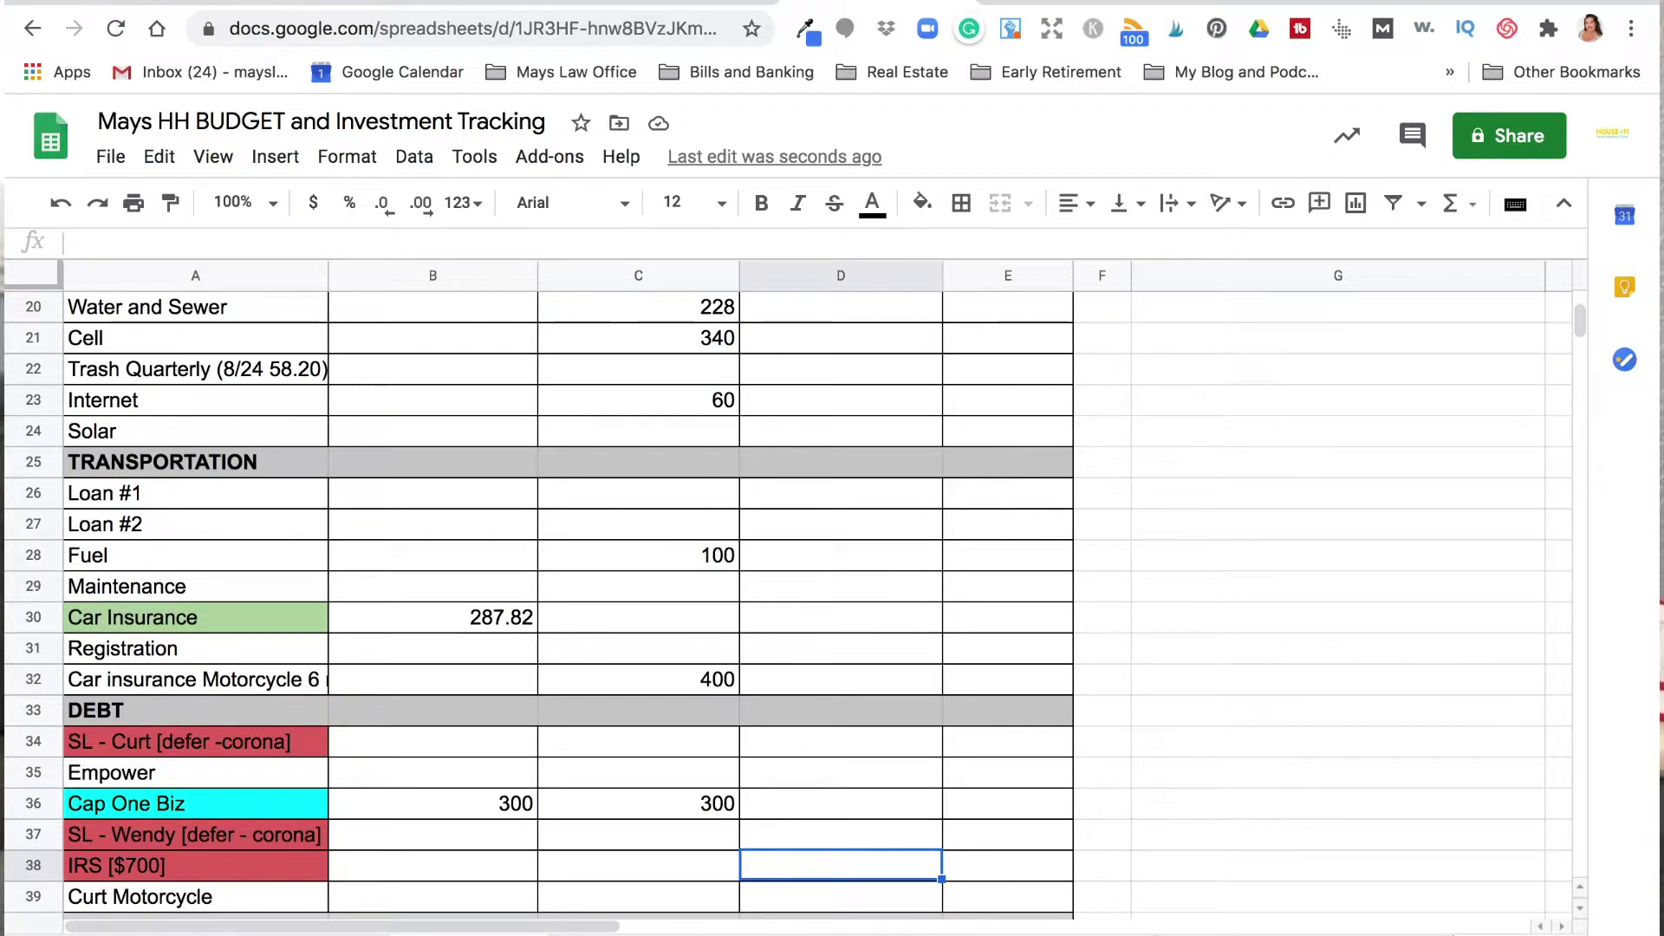
key("Left")
key("Left")
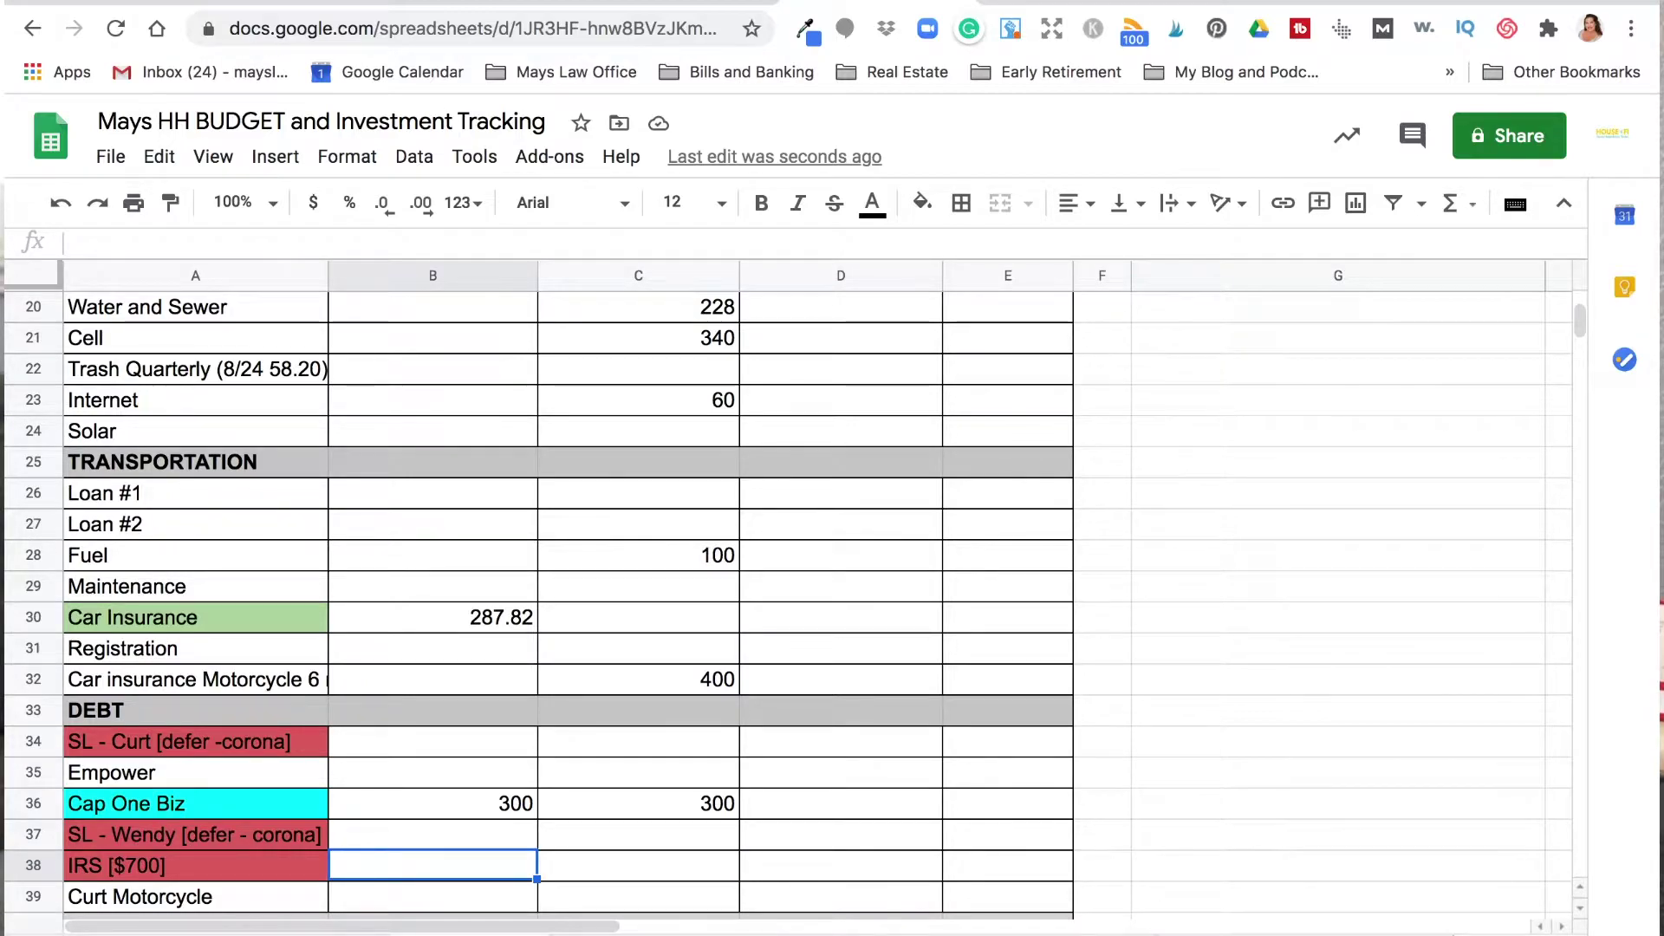
key("Right")
key("Right")
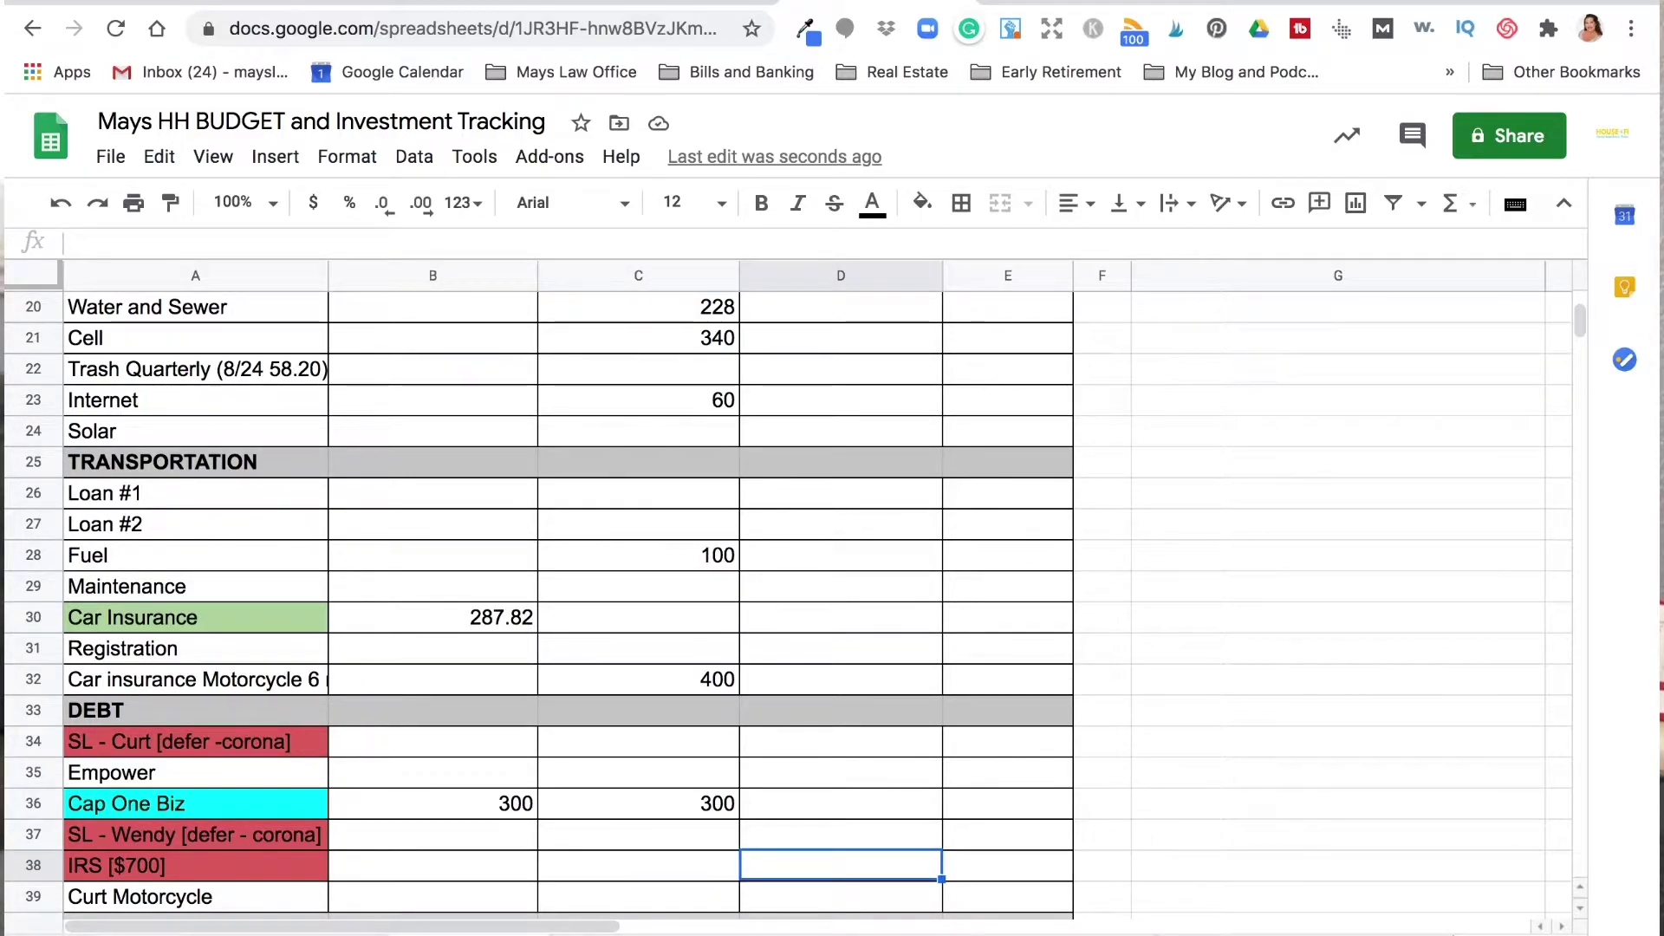
type("330")
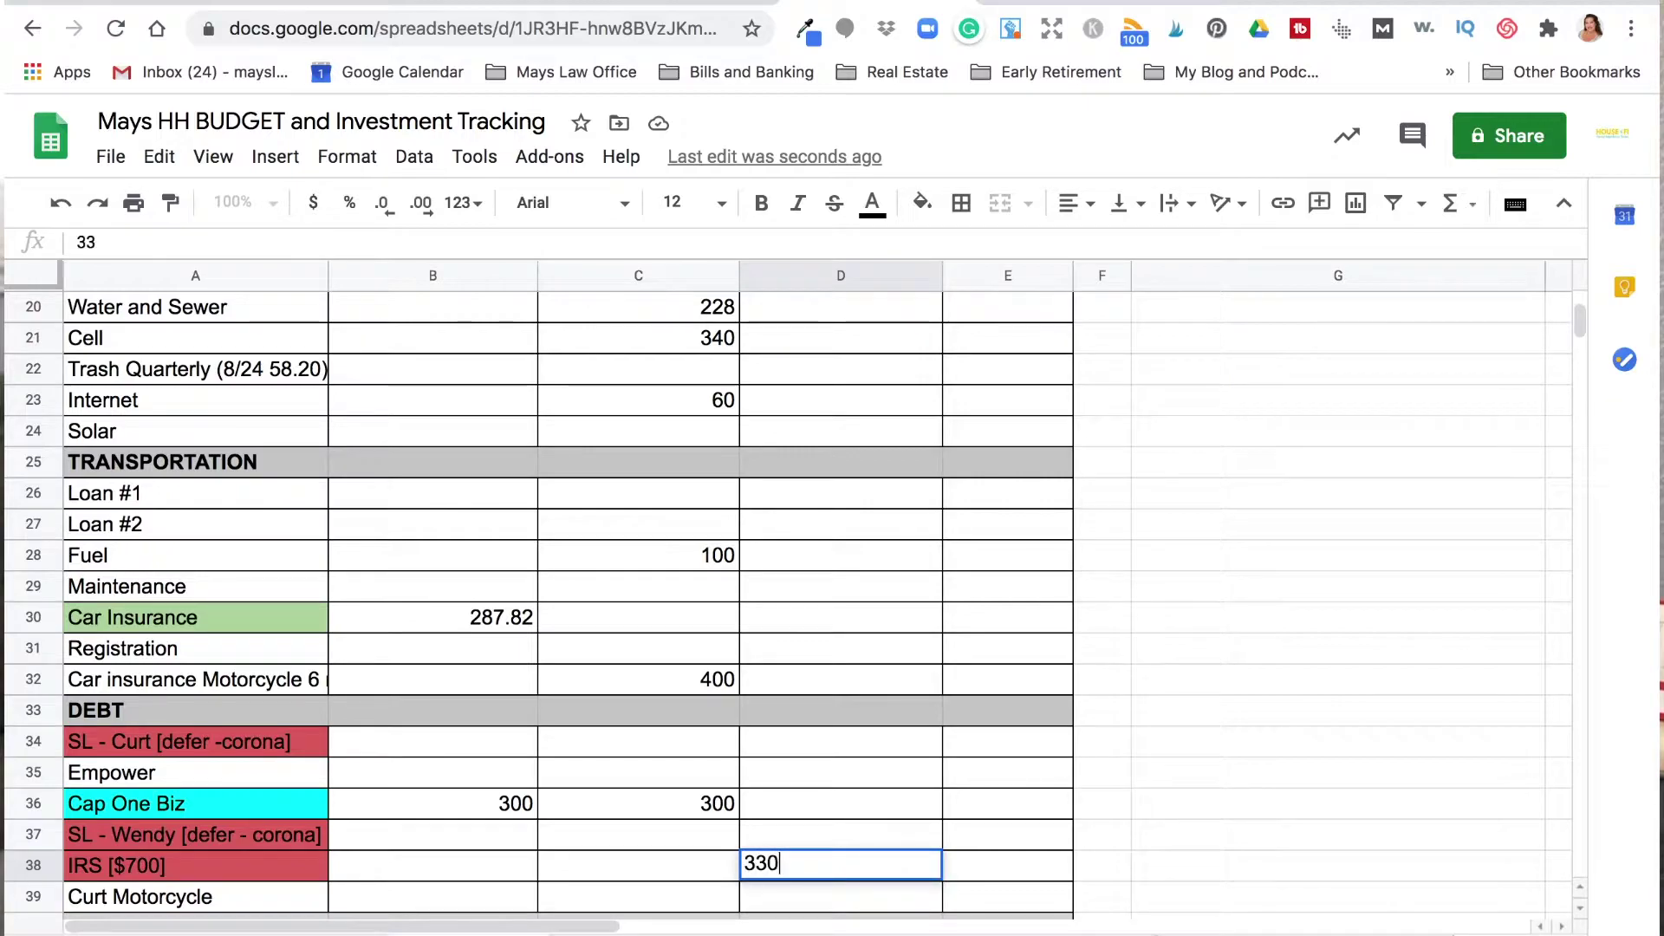
key("Return")
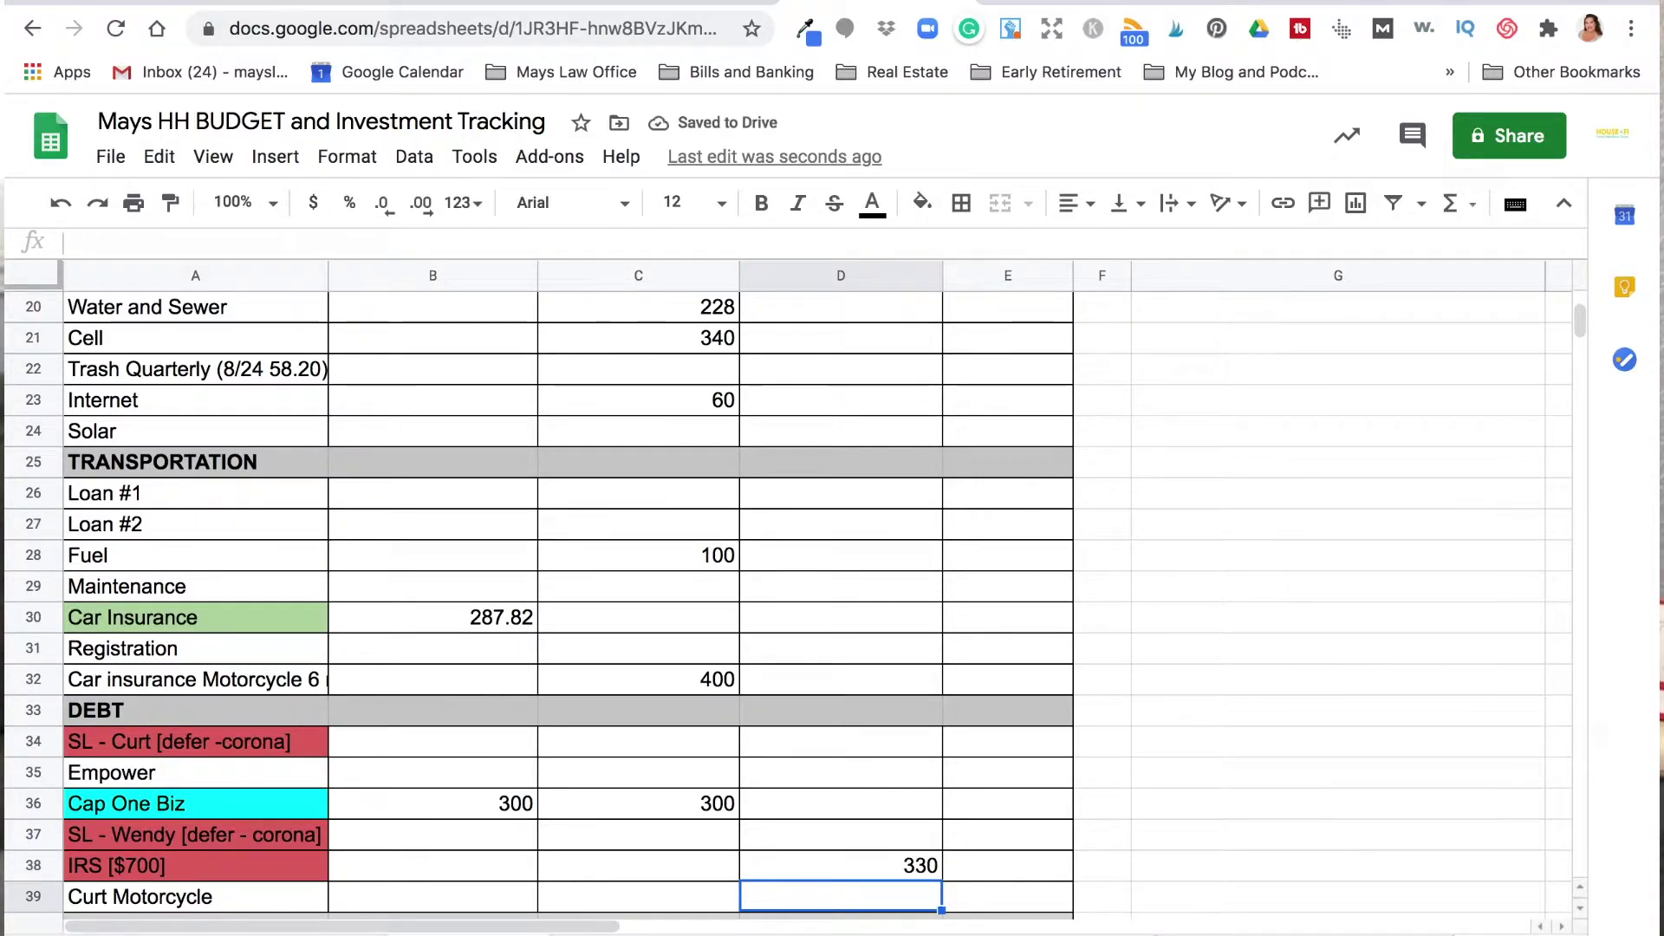
Clear the motorcycle label in column A of the row below IRS in the Debt section
key("Down")
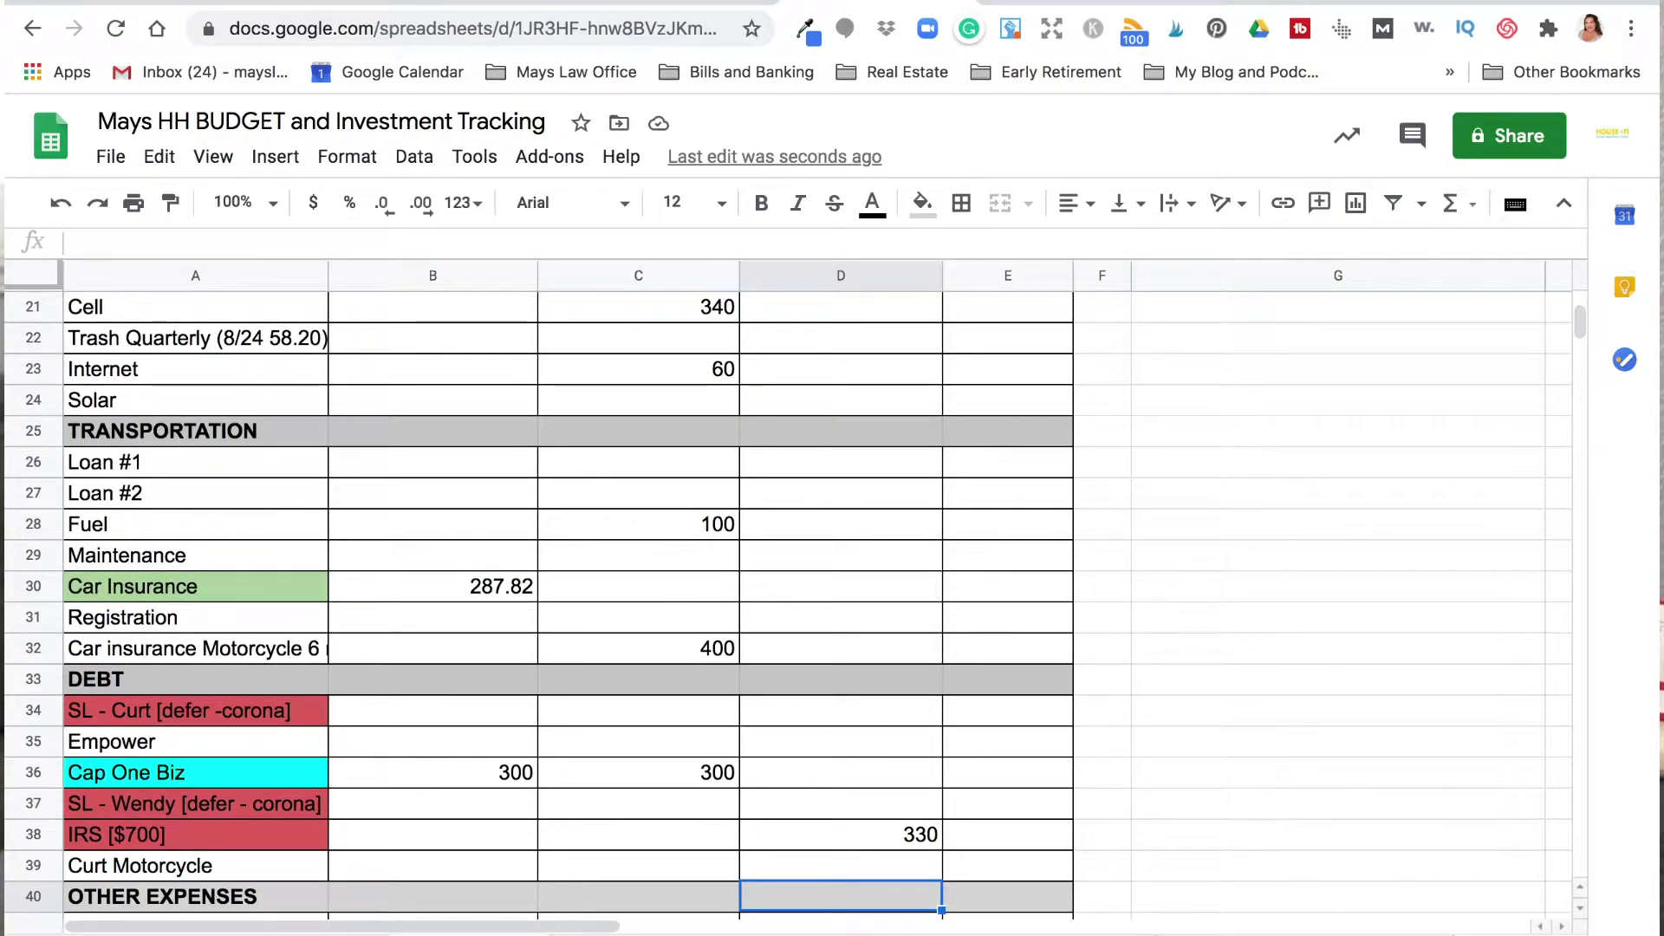
key("Down")
key("Down")
key("Down")
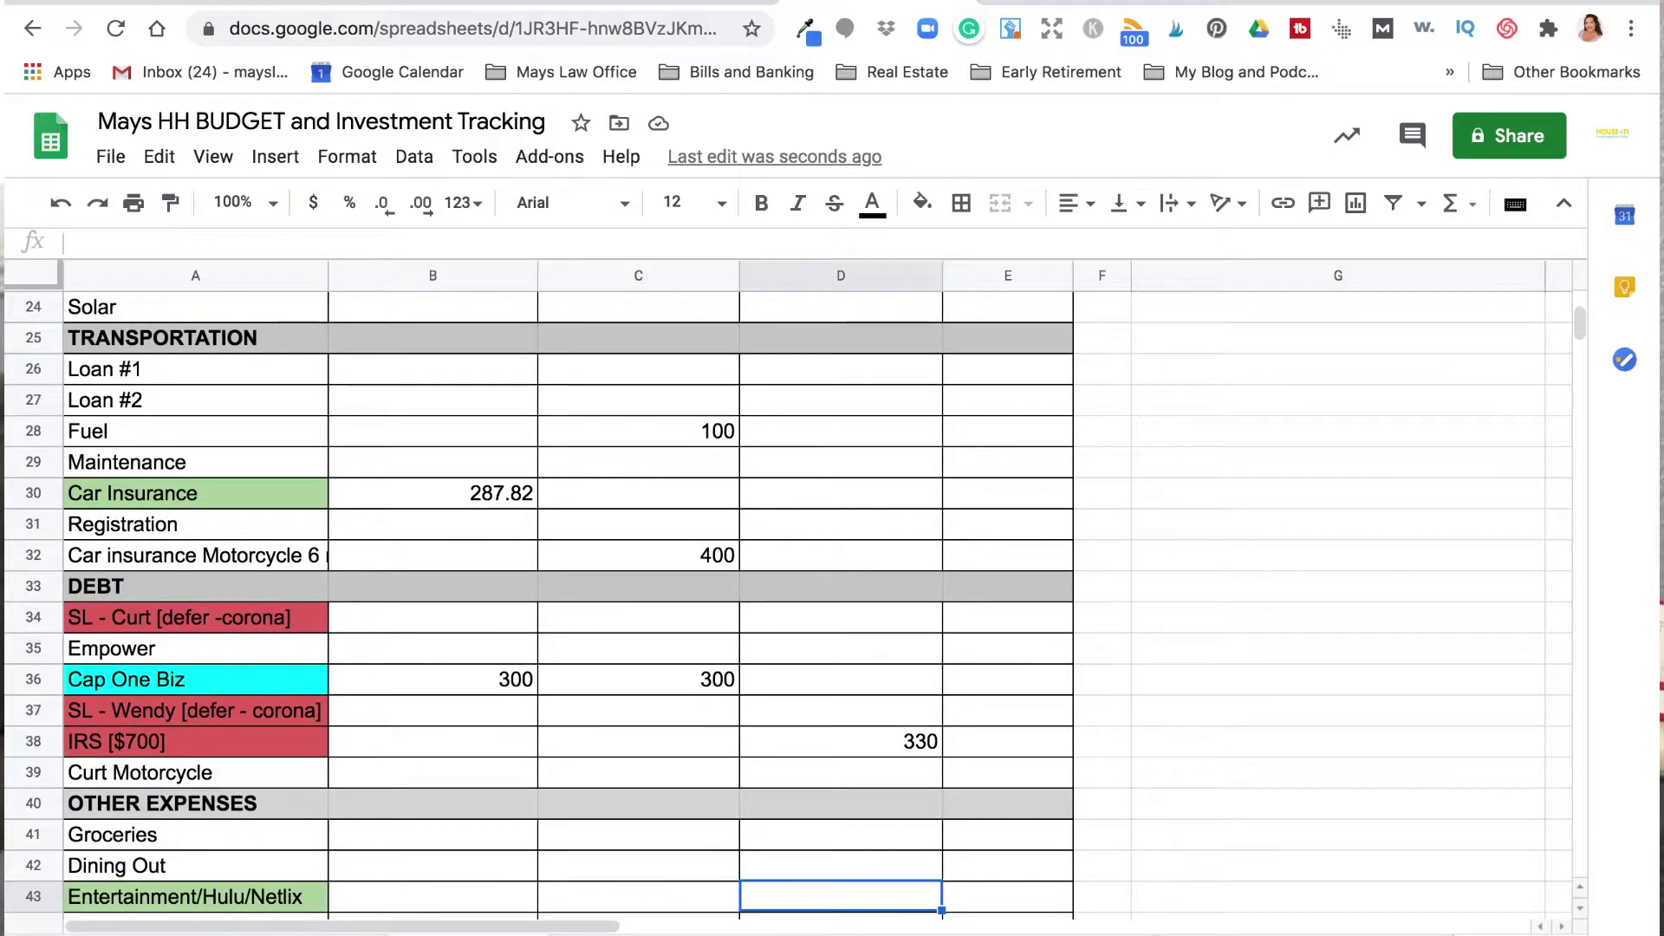
left_click(149, 774)
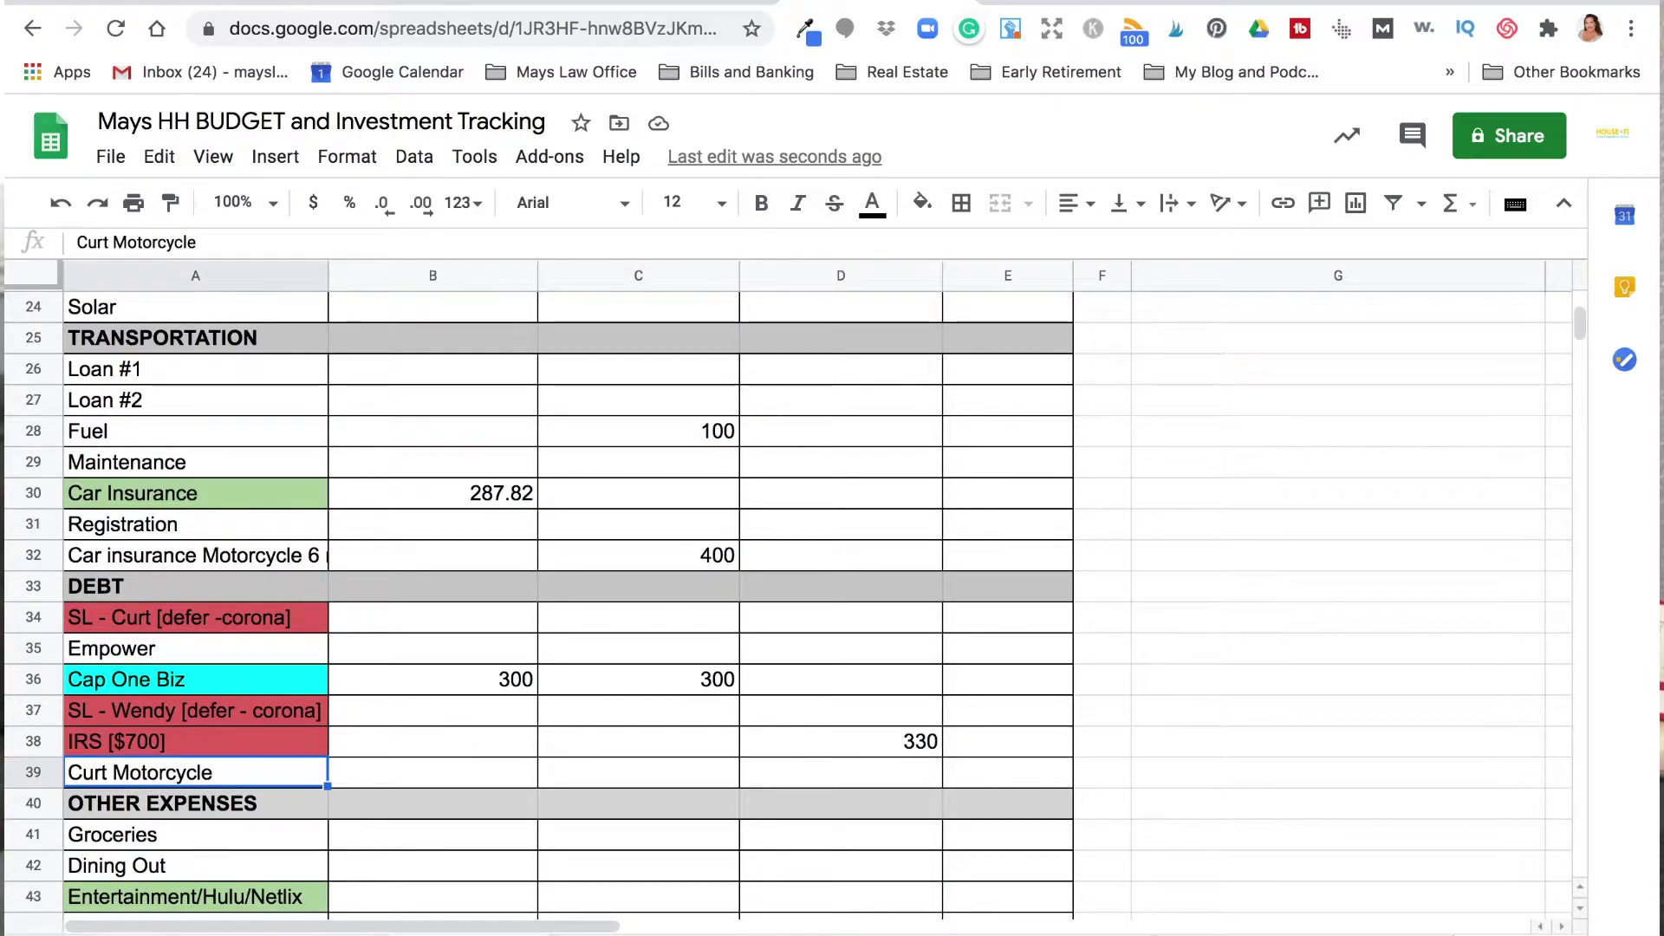
key("BackSpace")
Relabel the motorcycle insurance row in the Transportation section with the owner's first name followed by Motorcycle
left_click(118, 556)
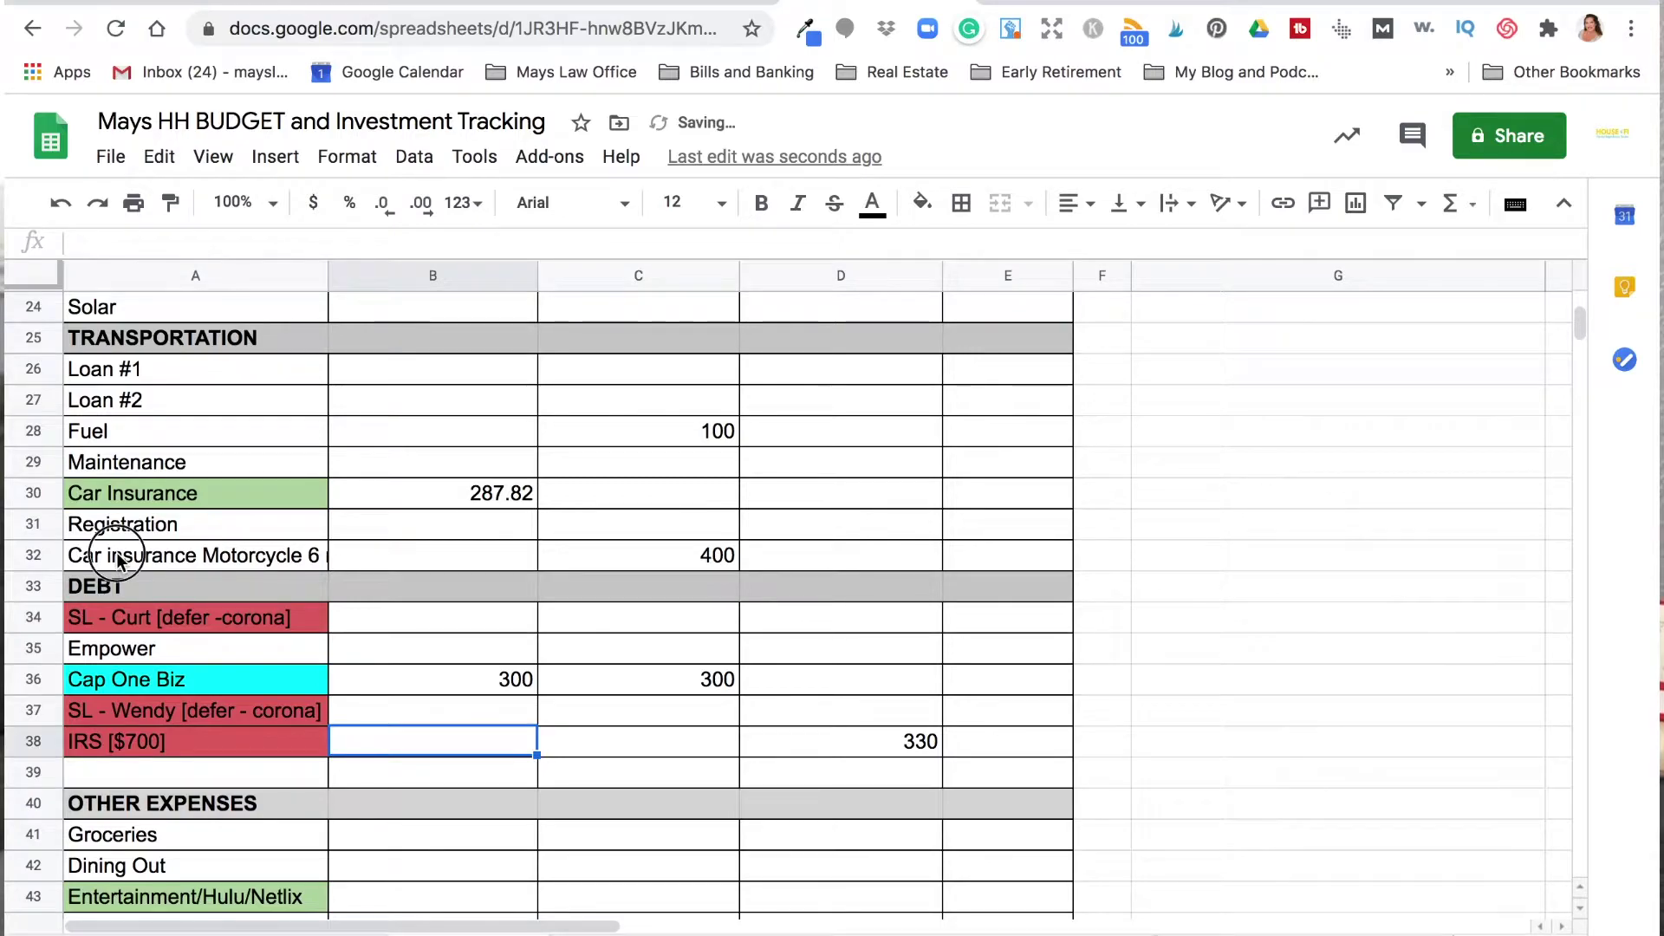
type("Curt Mot")
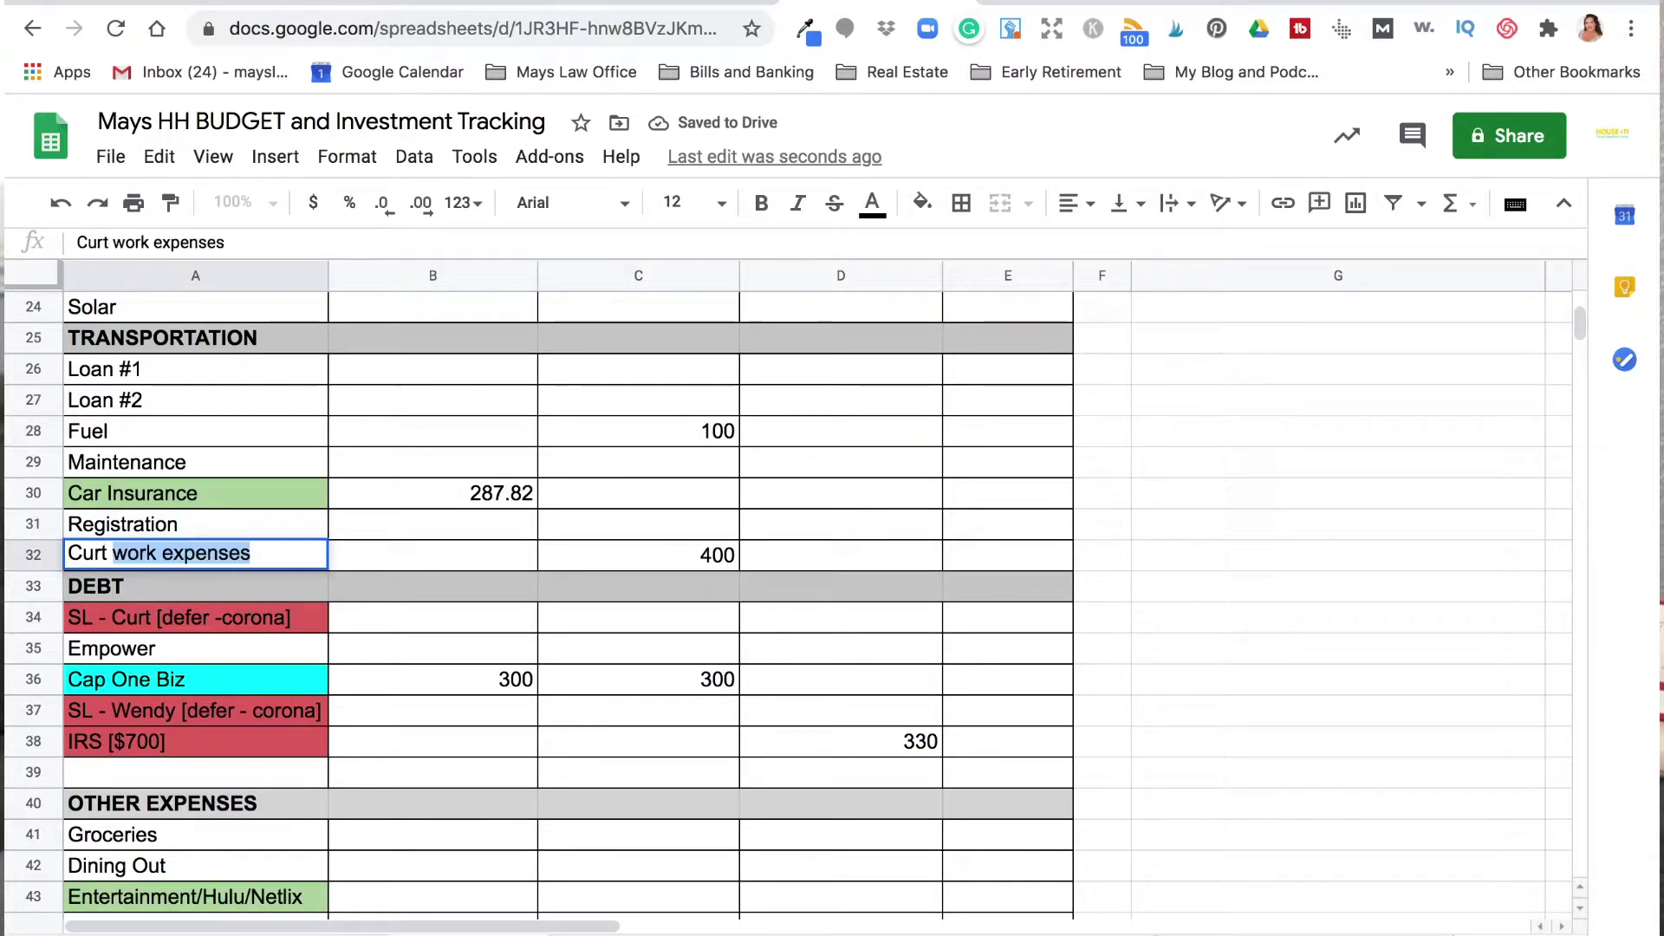
type("o")
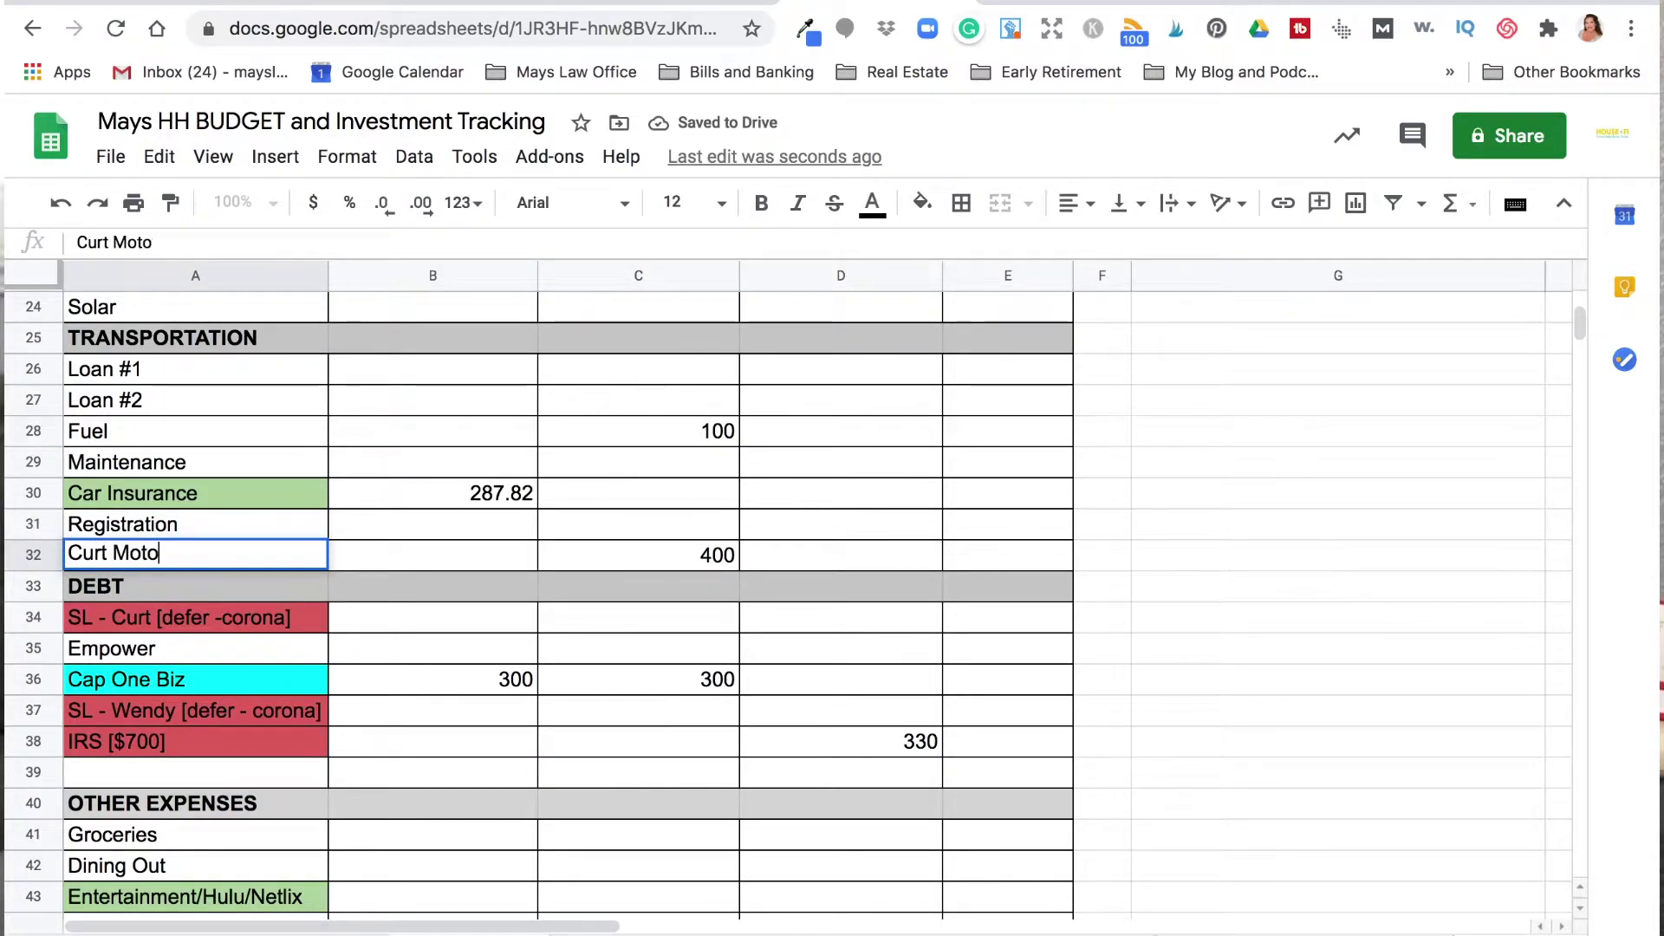
type("rcycl")
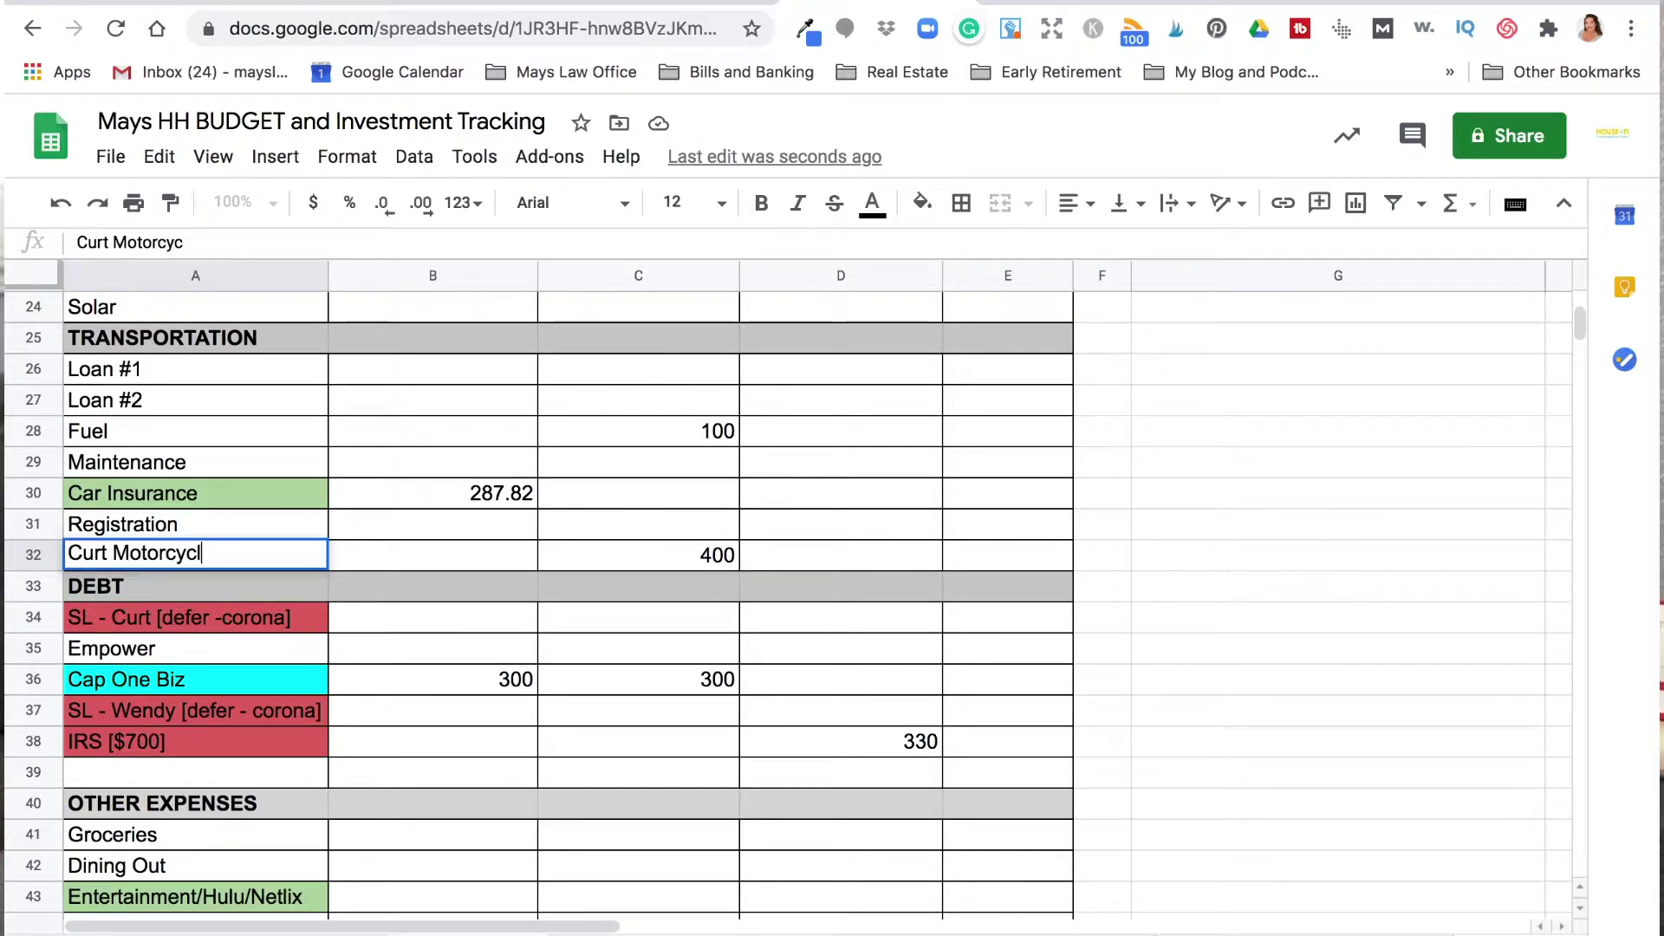
type("e")
key("Return")
Review the Other Expenses categories in column A down to Dividend Investing, and the total income for each payday
key("Down")
key("Down")
key("Down")
key("Down")
key("Down")
key("Down")
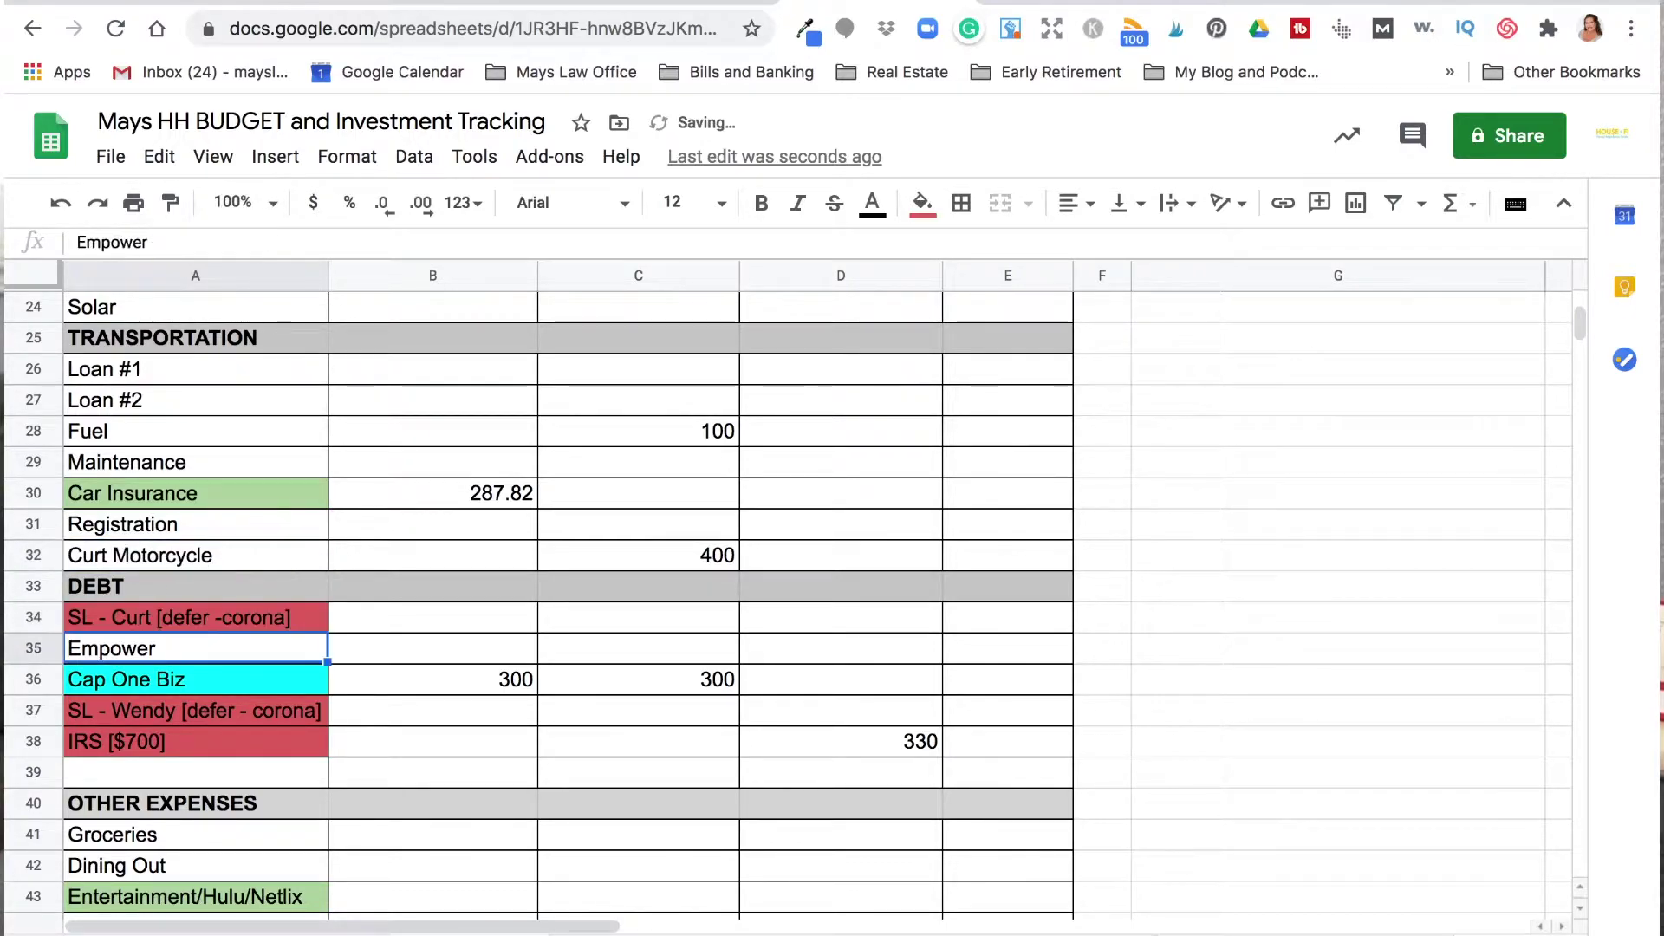
key("Down")
key("Down")
key("Down")
key("Down")
key("Down")
type("Dog Food")
key("Return")
type("Personal Wendy")
key("Return")
type("Personal Curt")
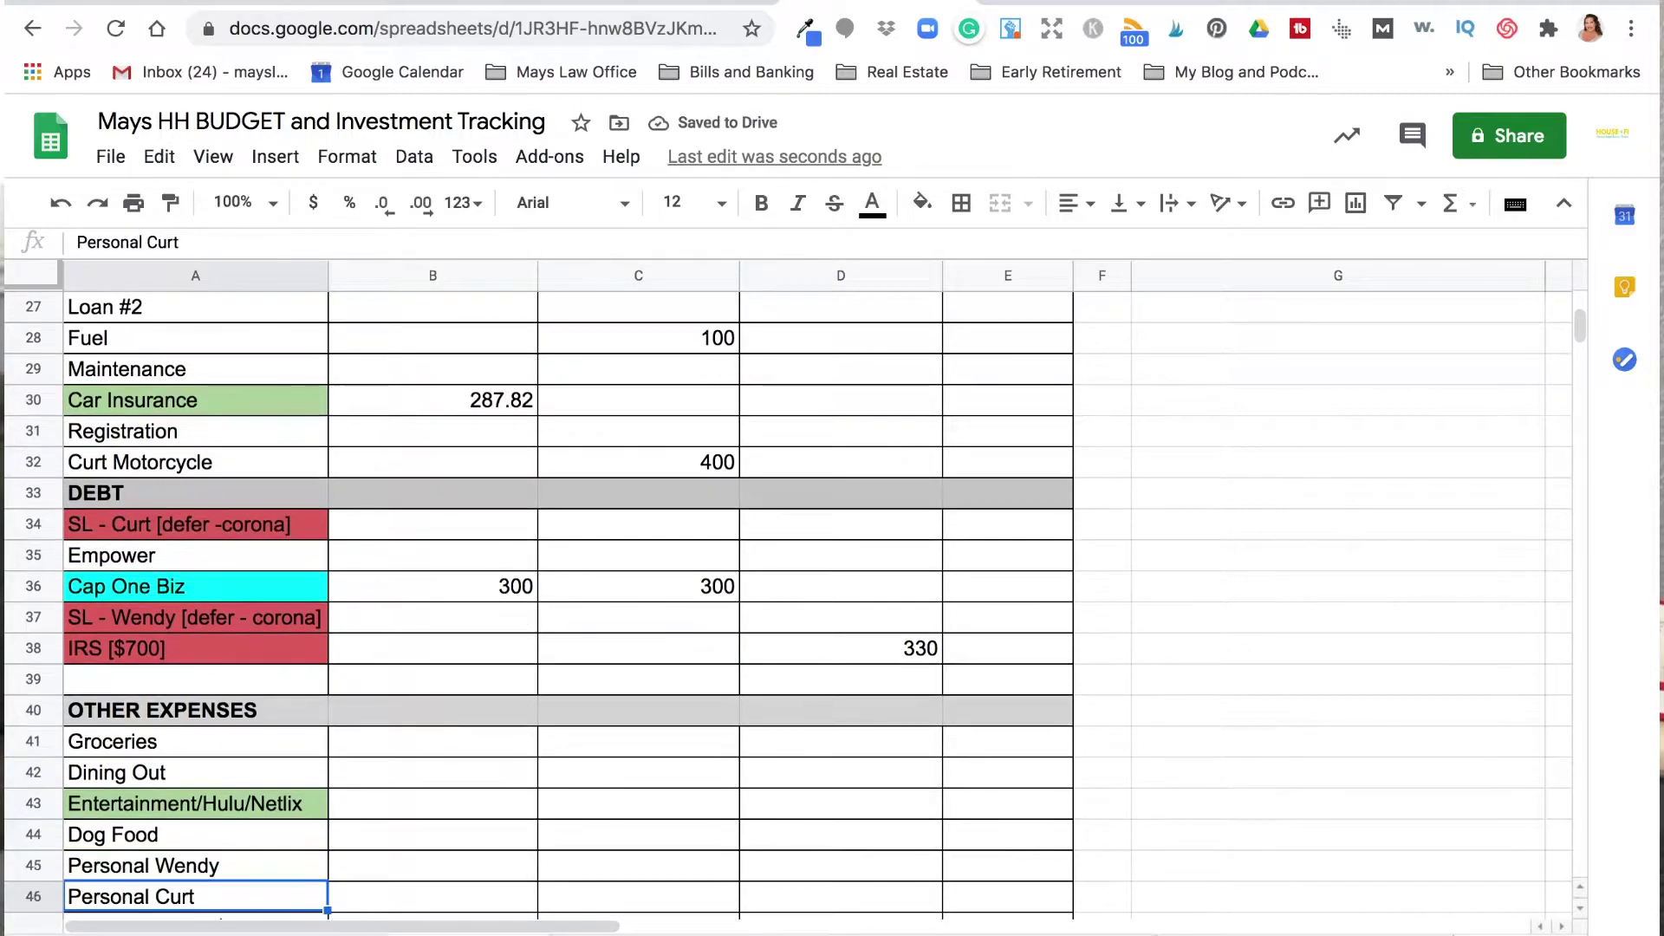
key("Return")
type("Treat and Soda $ School Supllies Health & Fitness Other Expenses Life Insurance Medical Gifts Curt work expenses Kids Allowance")
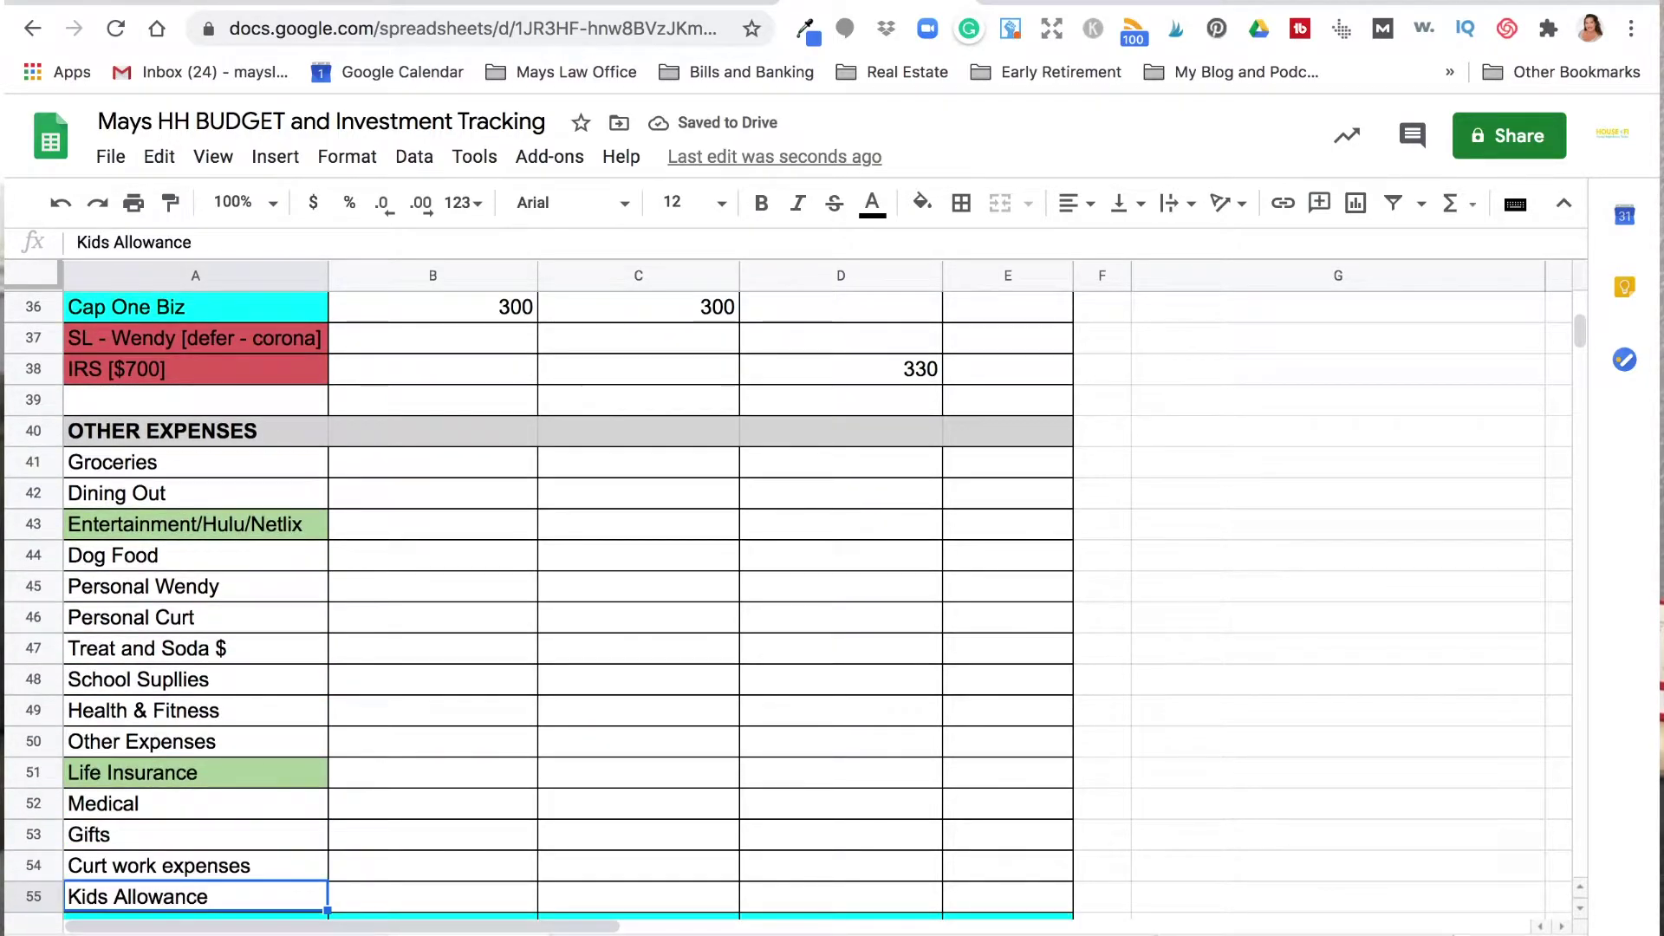
type(" Cap One/CC XTRA")
key("Return")
type("Savings (20% Kids & W *not Curt)")
key("Return")
type("Dividend Investing")
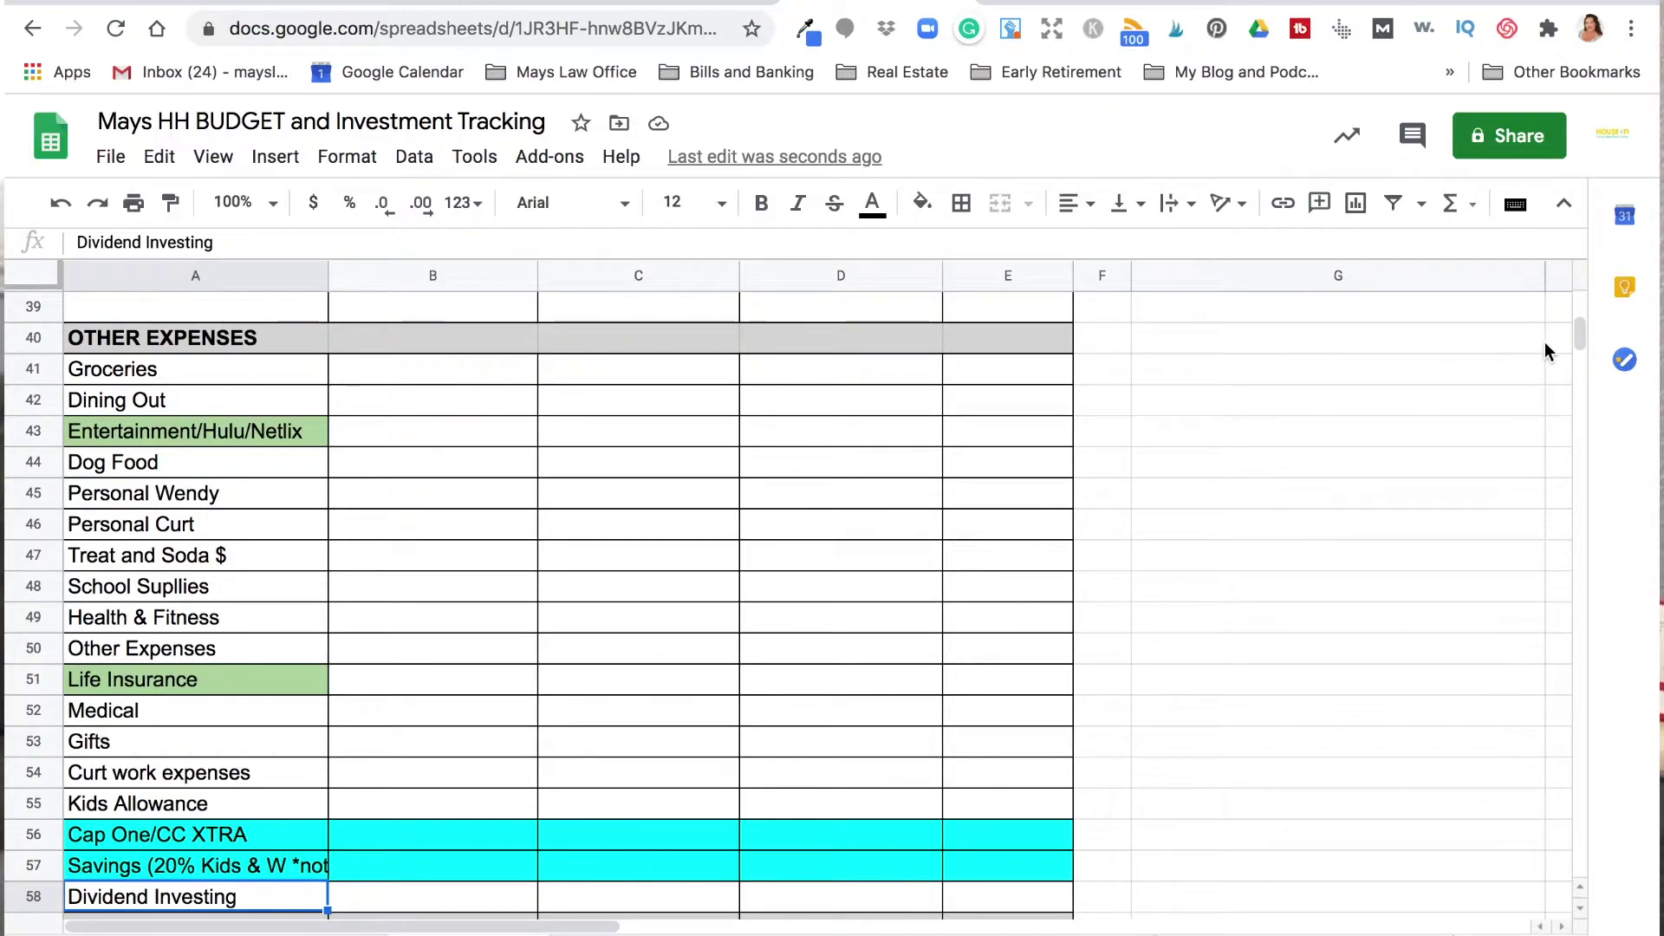
left_click_drag(1573, 334, 1573, 298)
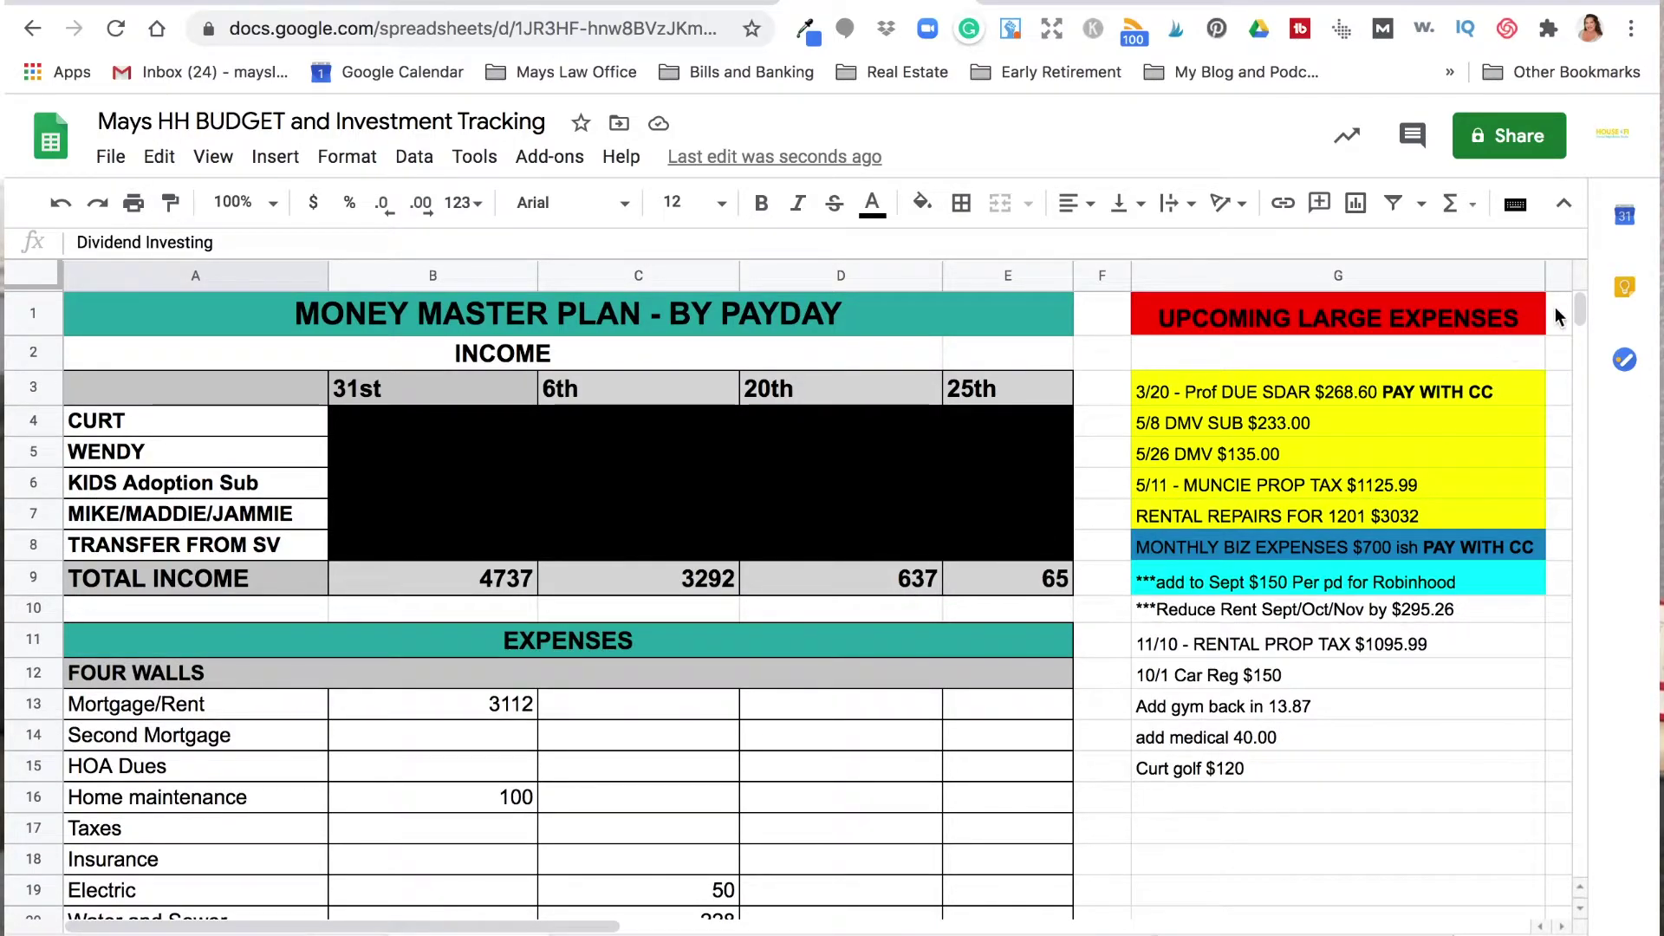
left_click_drag(1576, 309, 1577, 334)
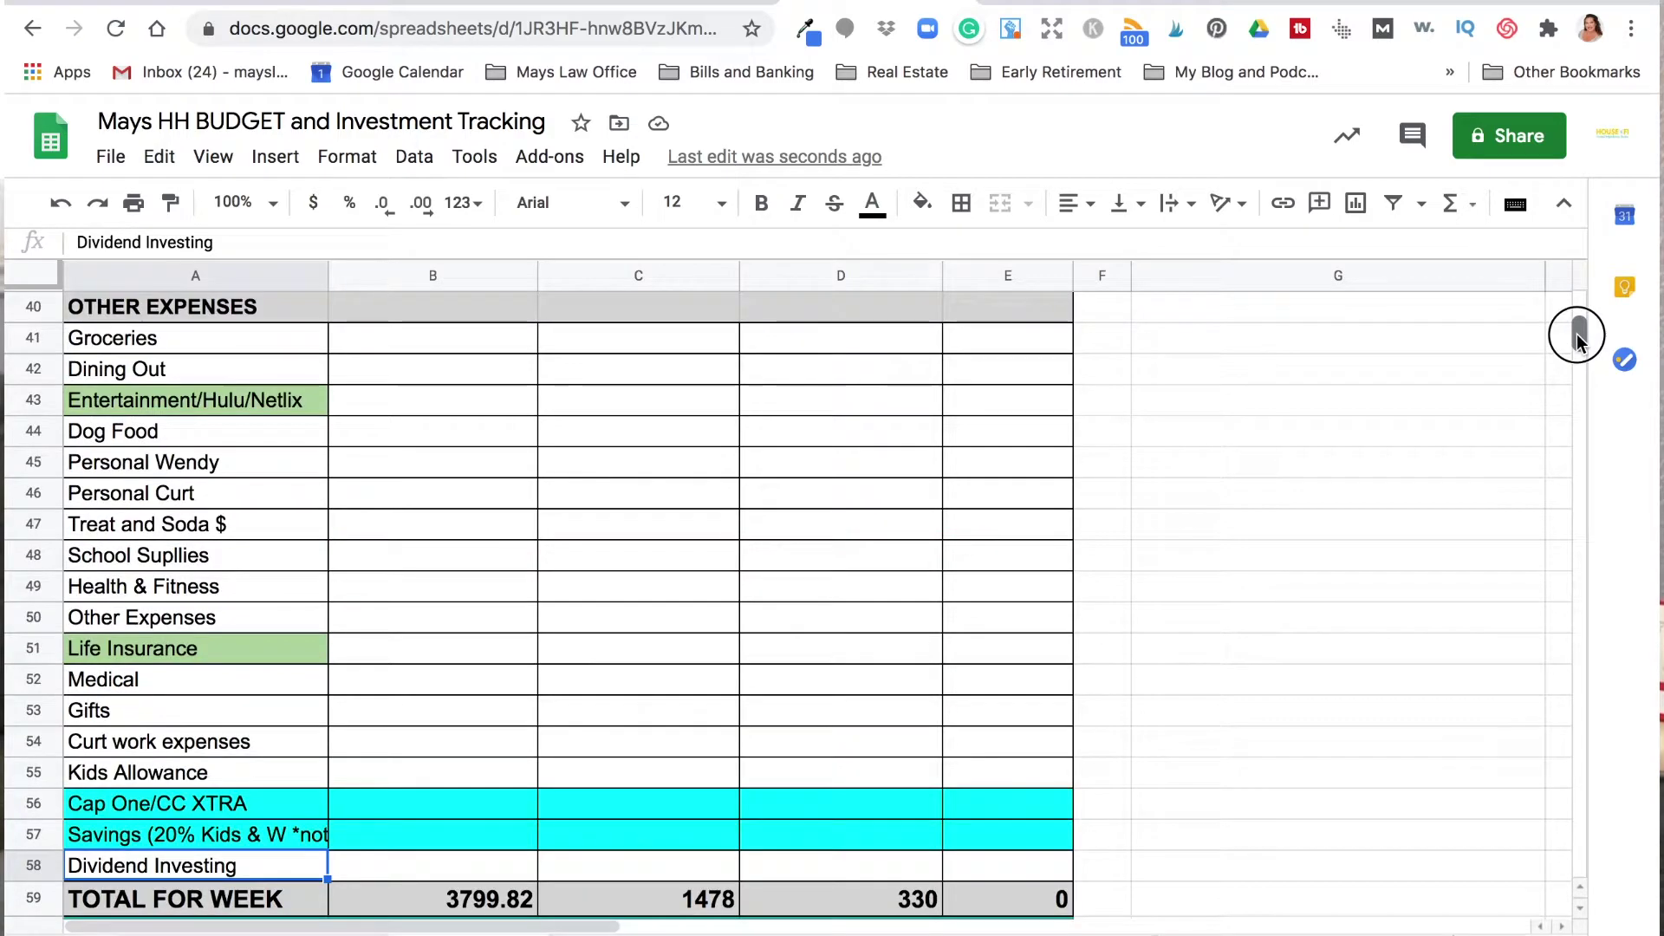
Enter the Groceries amounts: 200 in column B, 360 in column C, 100 in column D and 0 in column E
left_click(486, 346)
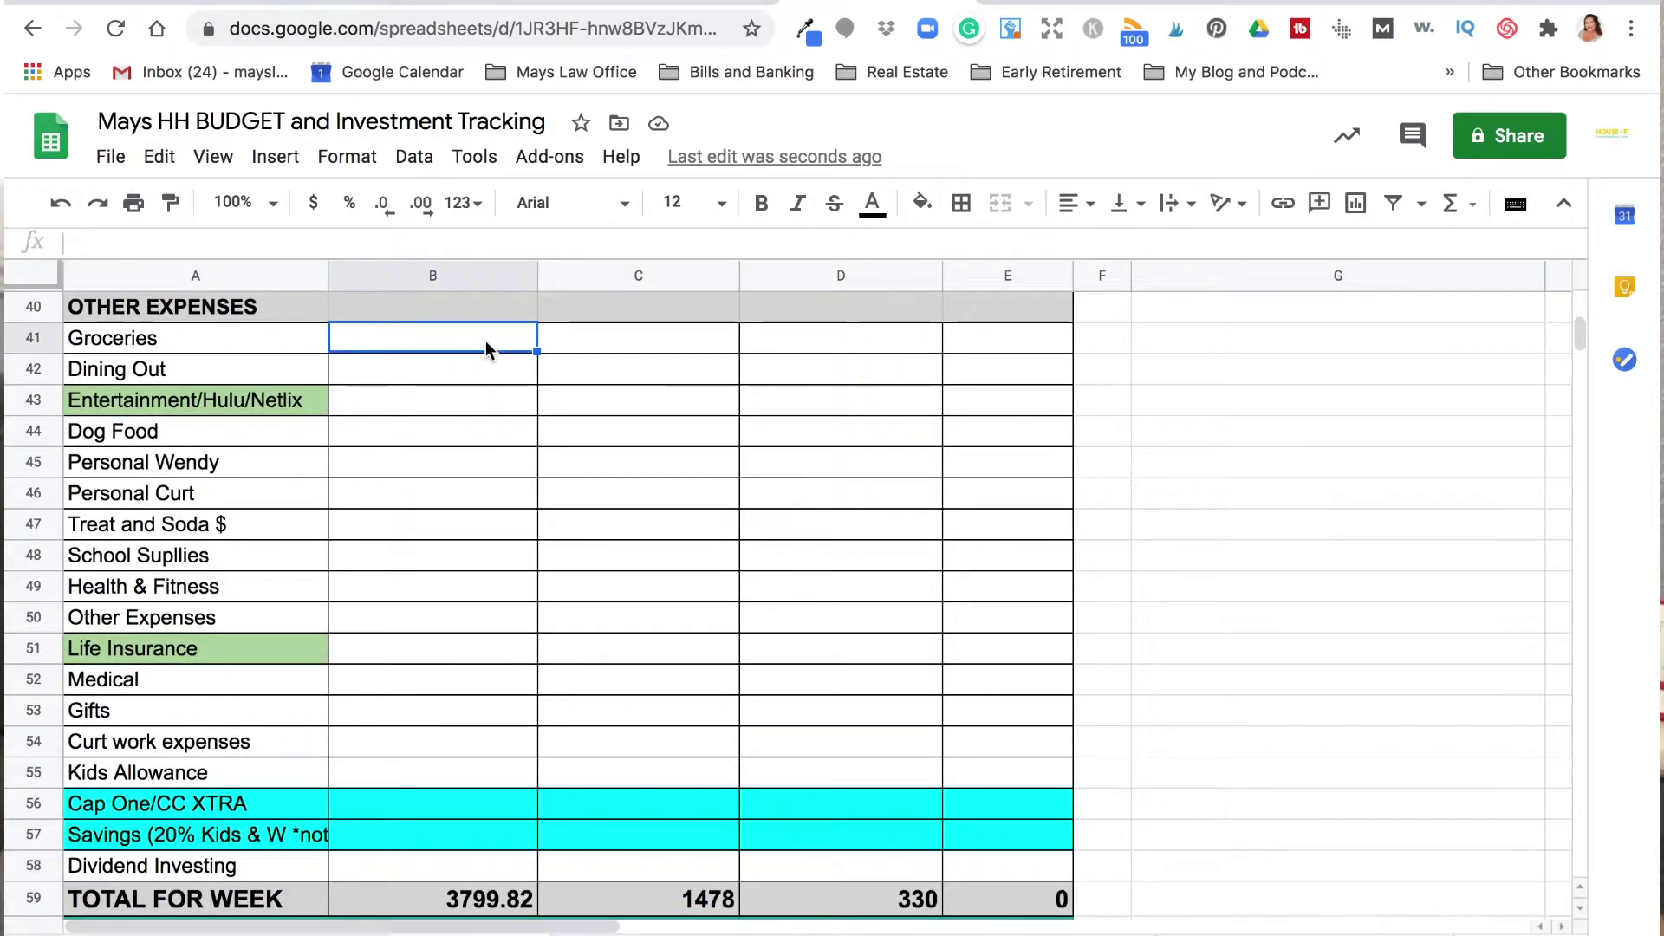
type("200")
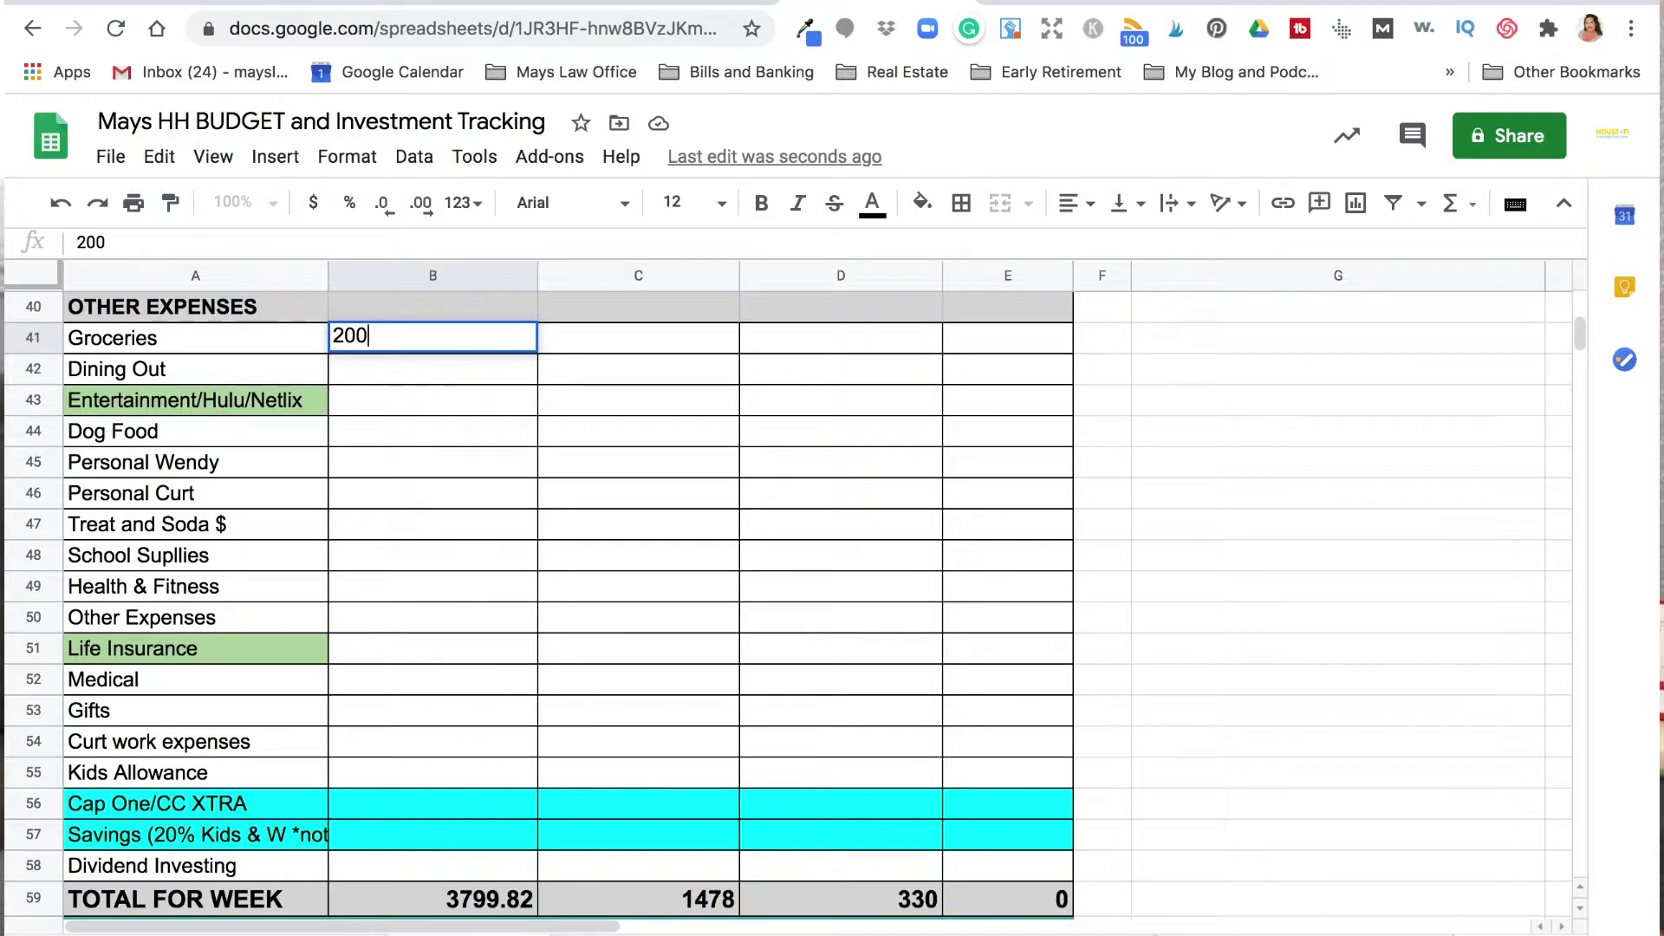
key("Tab")
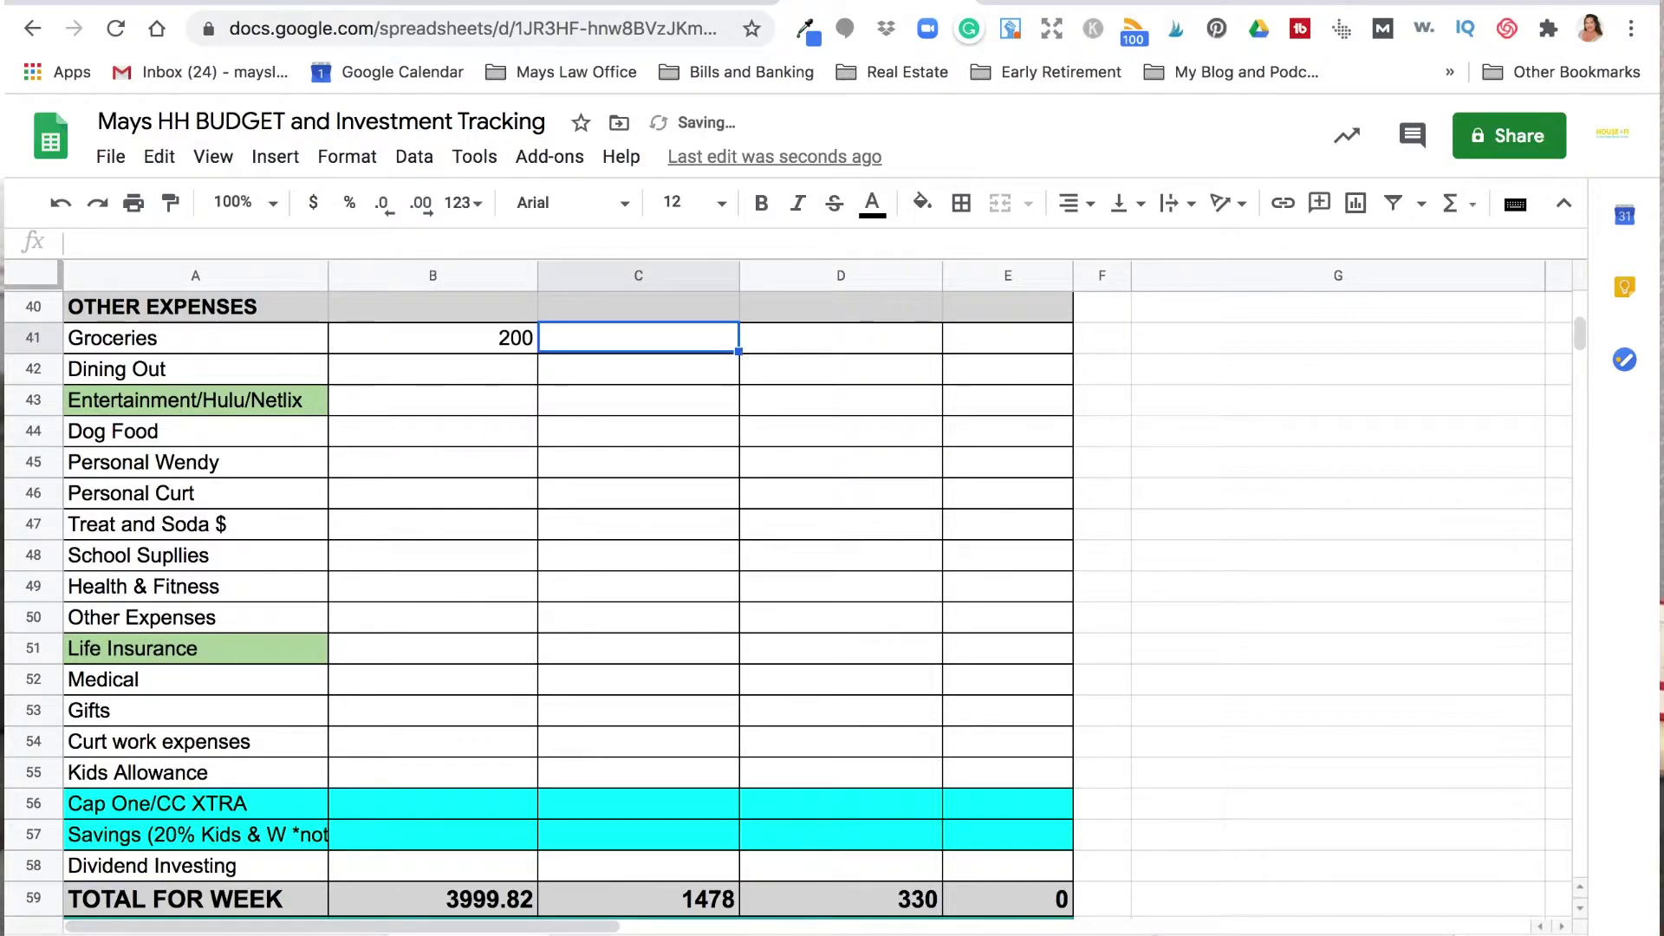
type("360")
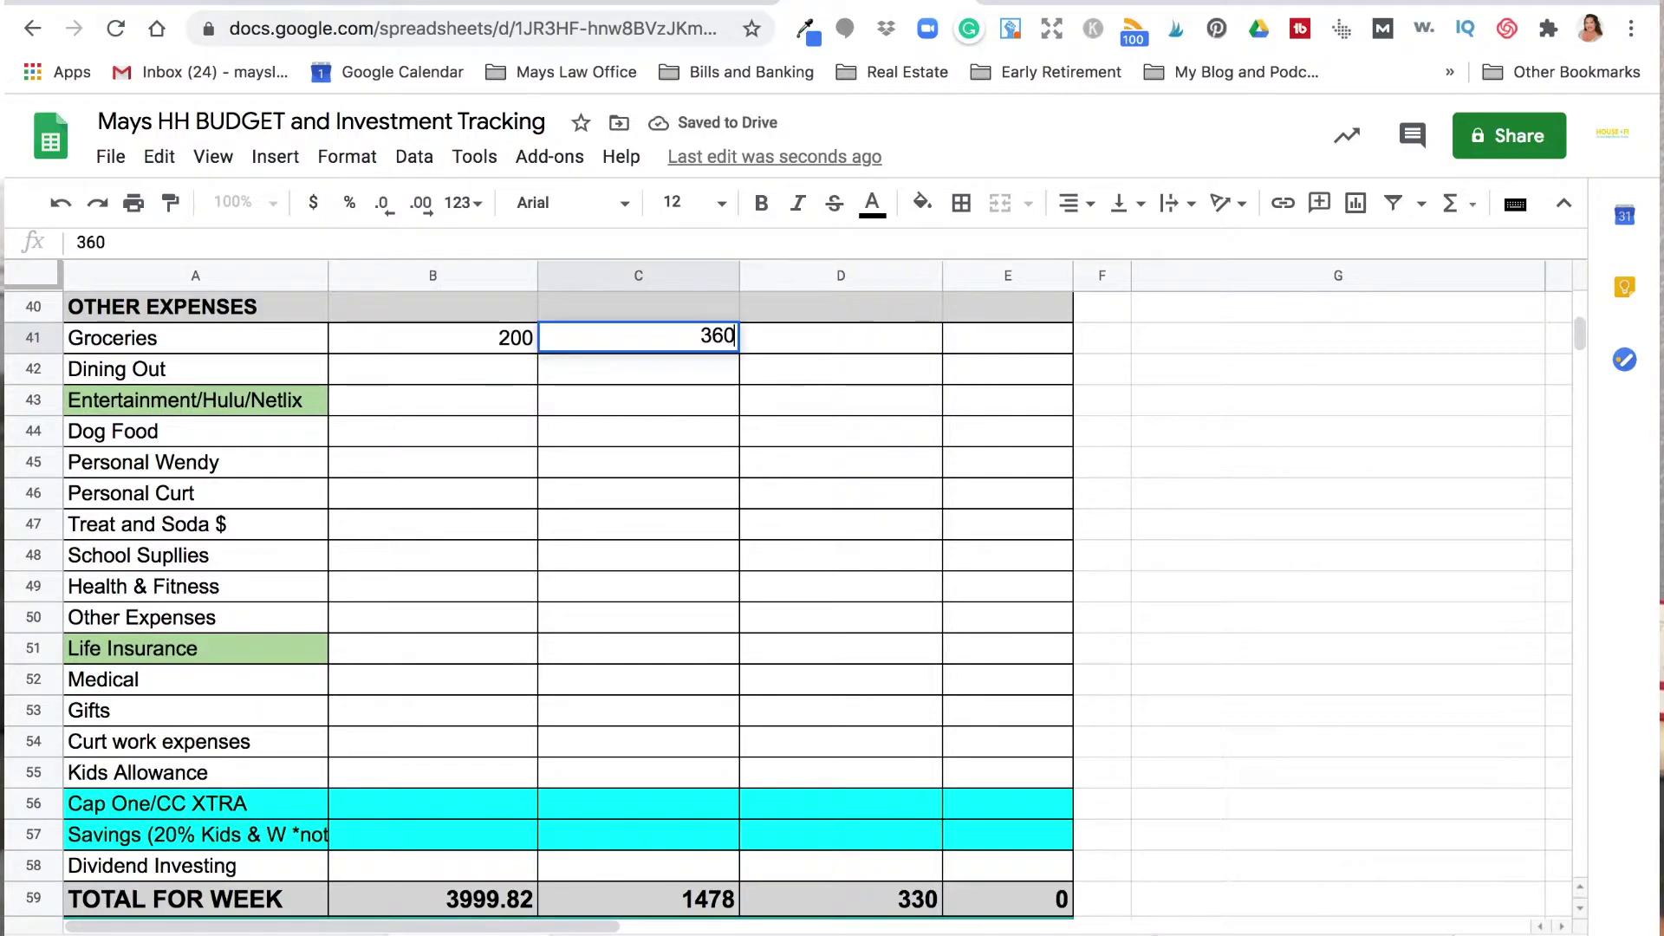
key("Tab")
type("100")
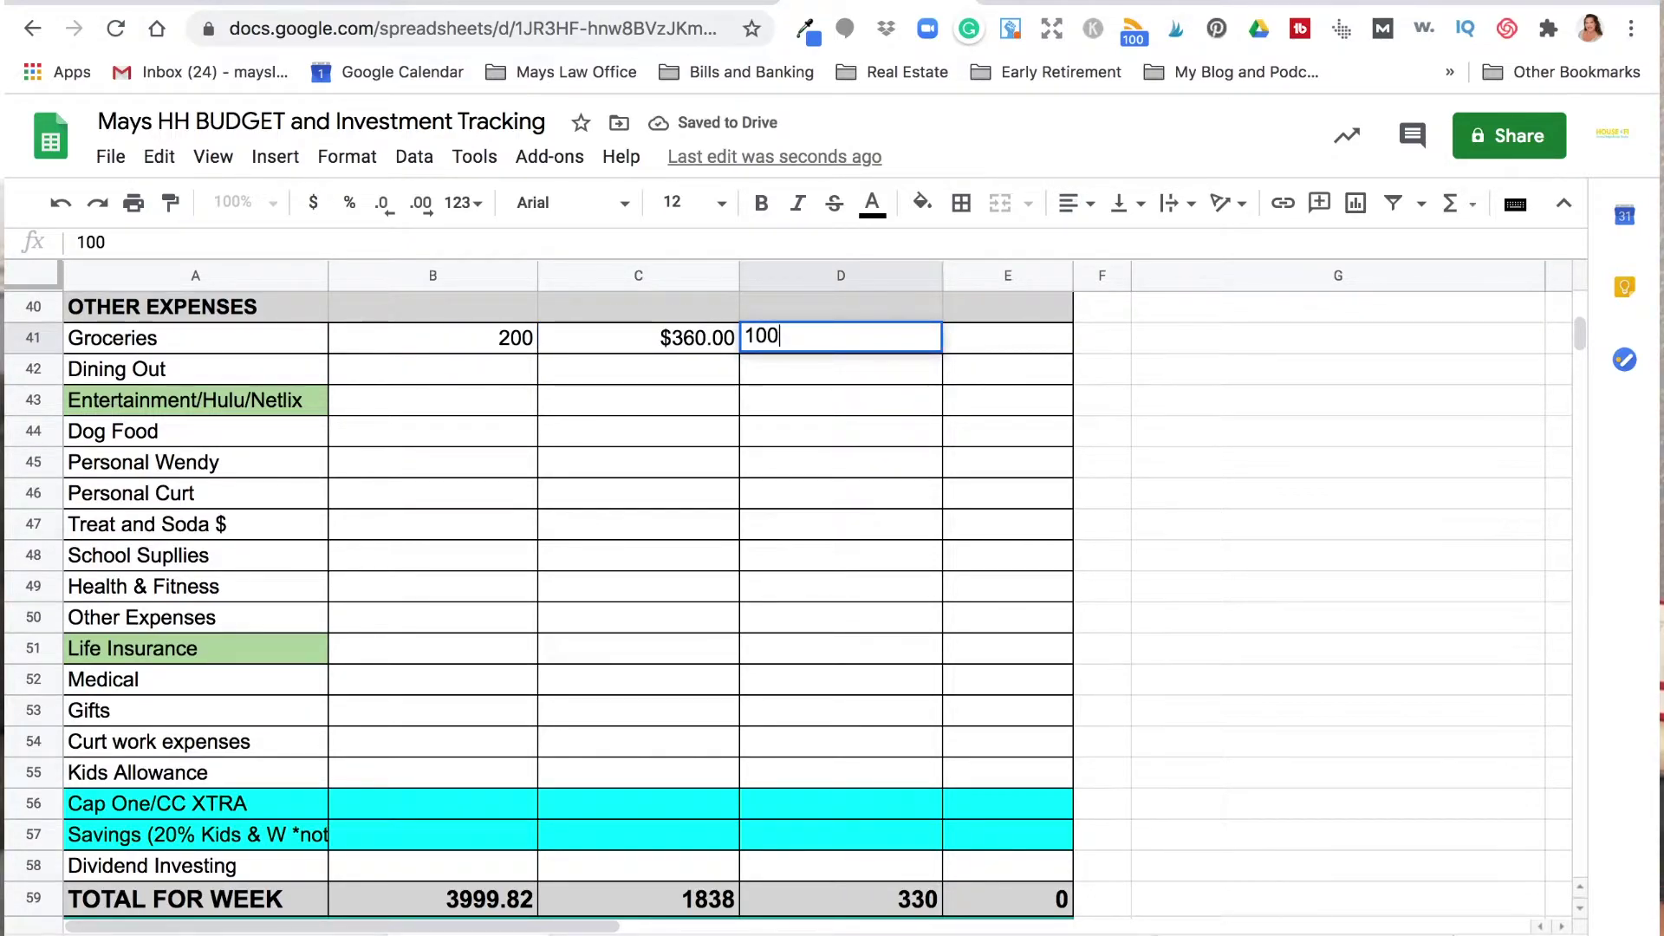
key("Tab")
type("0")
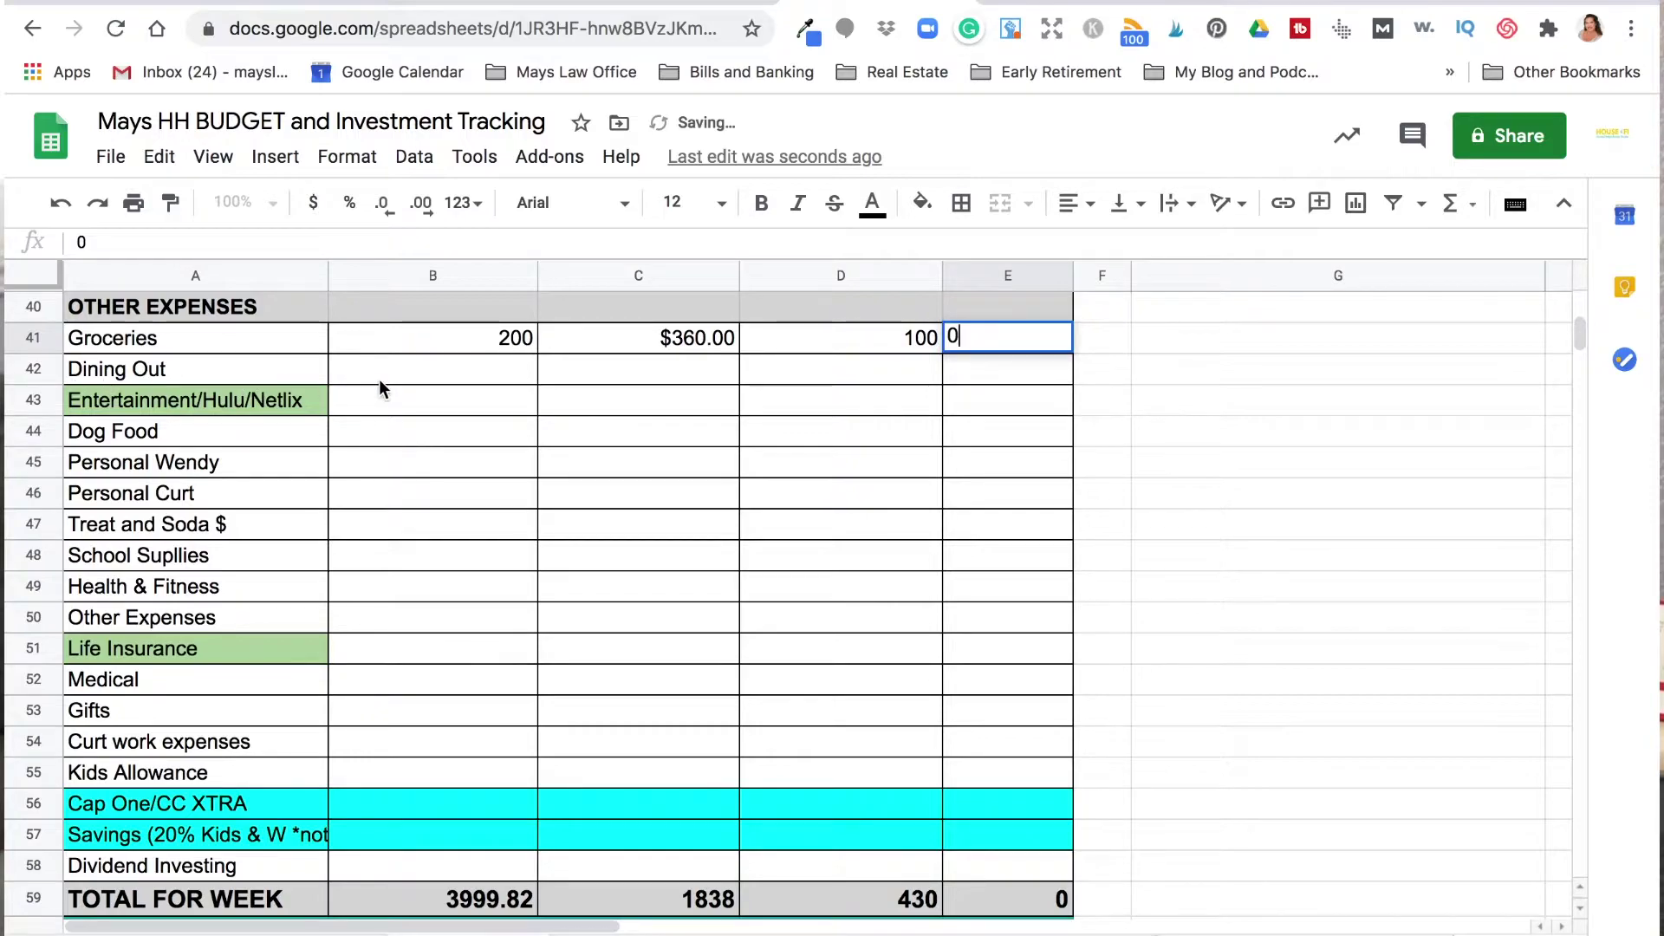
Enter the Dining Out amounts: 40 in column B and 60 in each of columns C, D and E
left_click(449, 369)
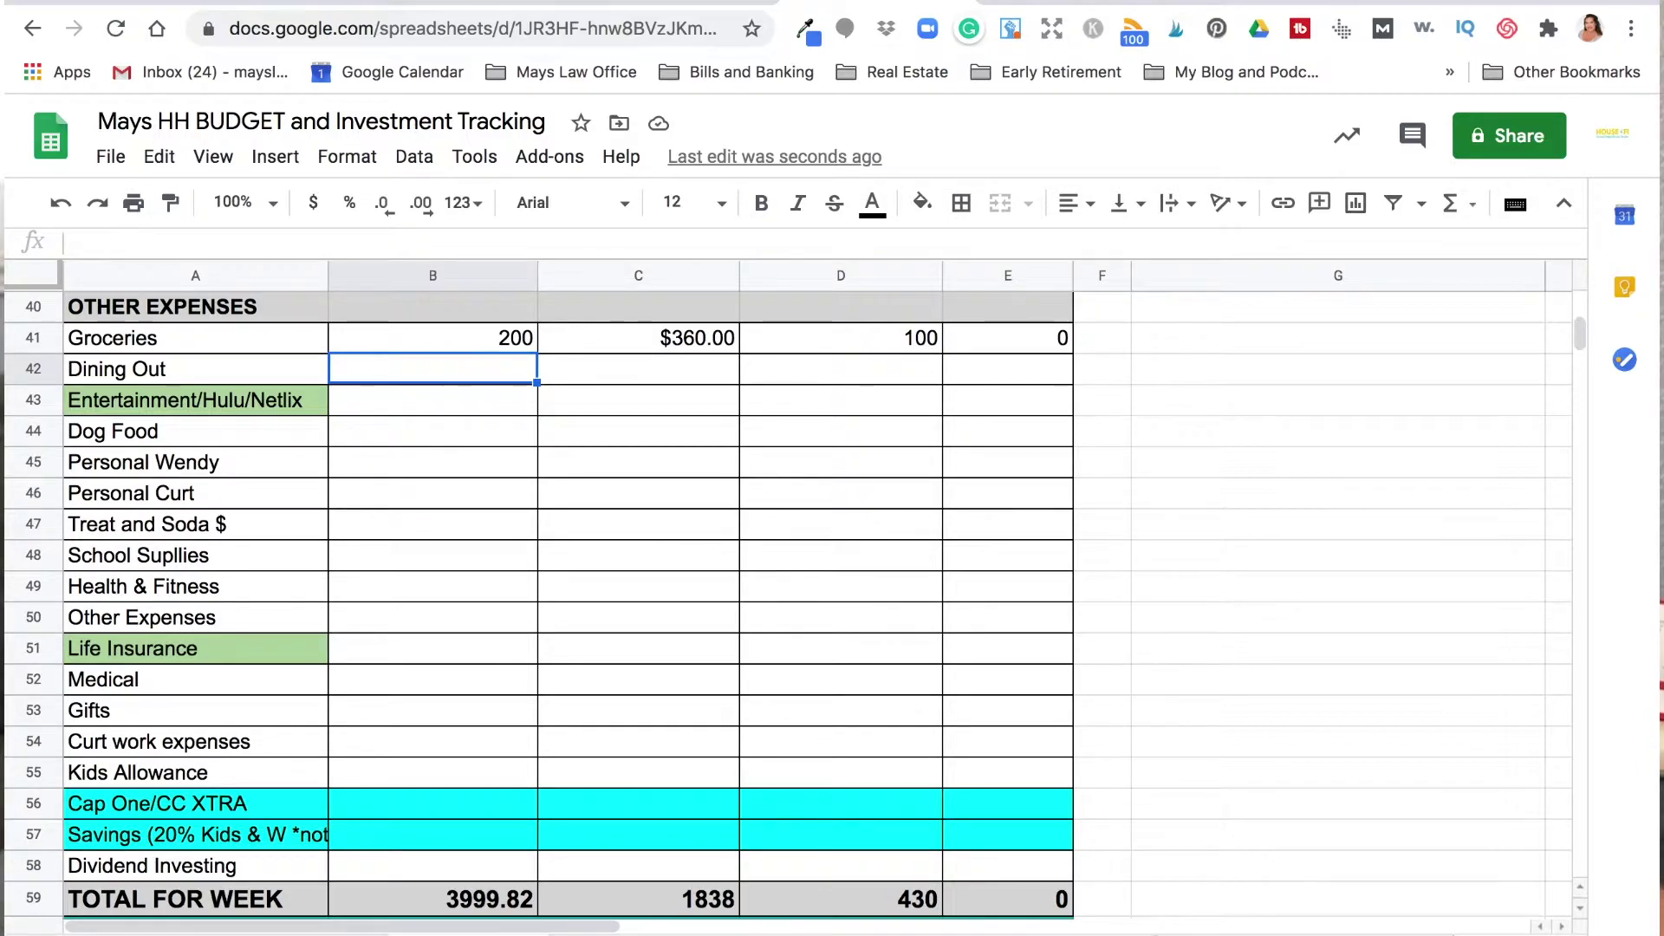
type("40")
key("Tab")
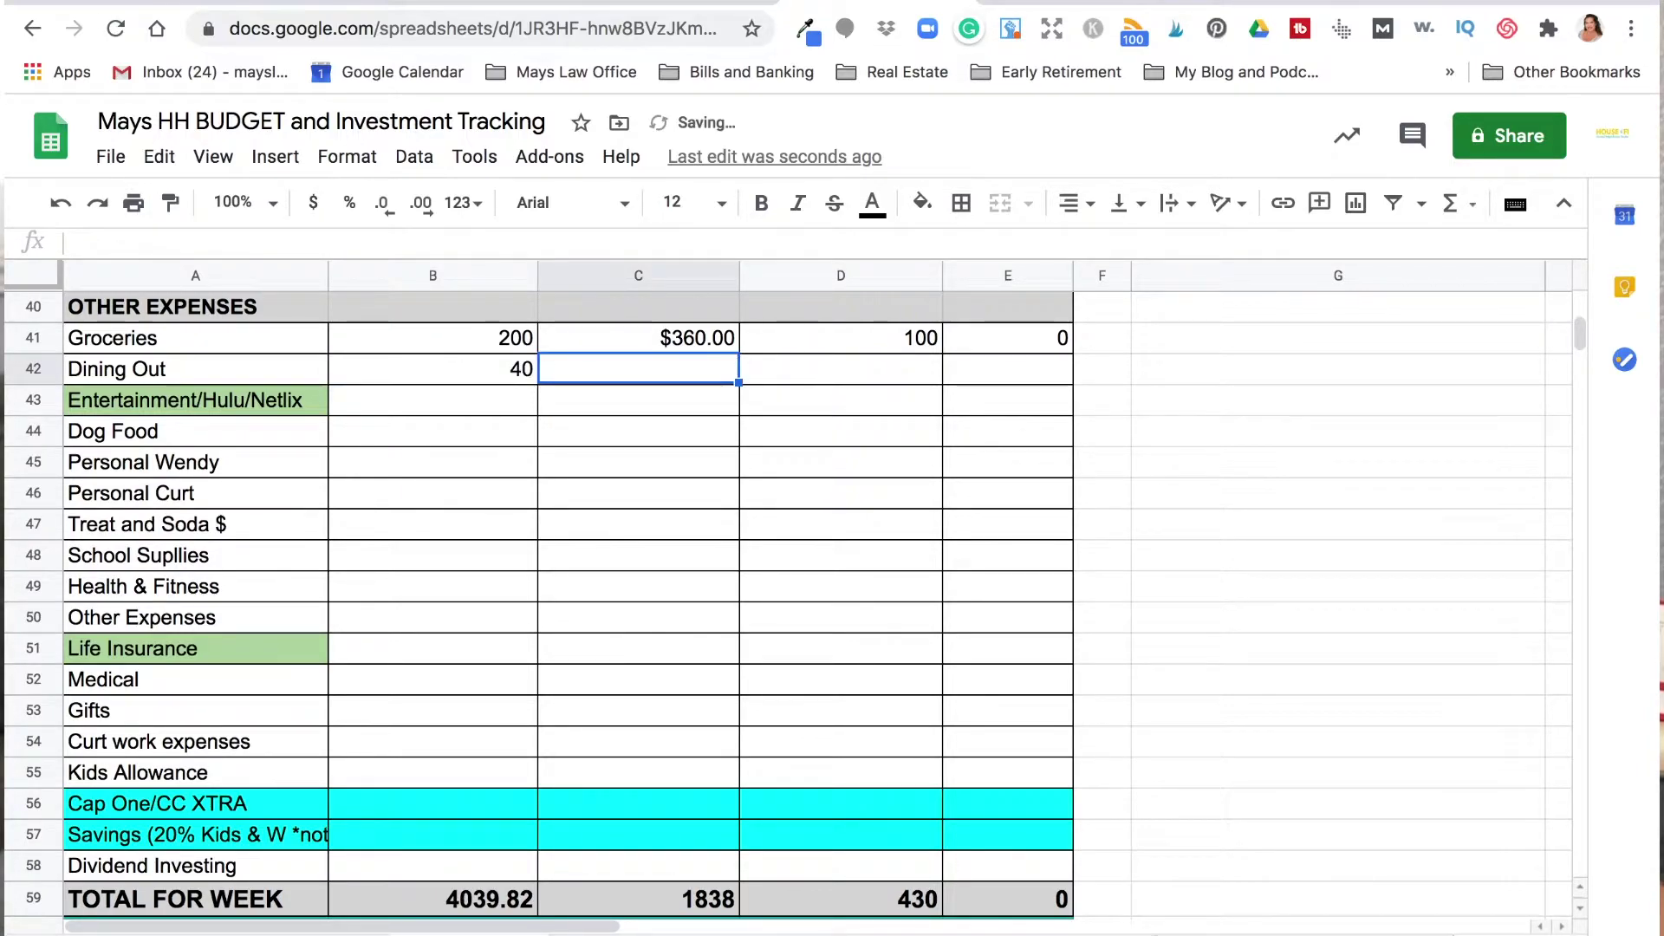
type("60")
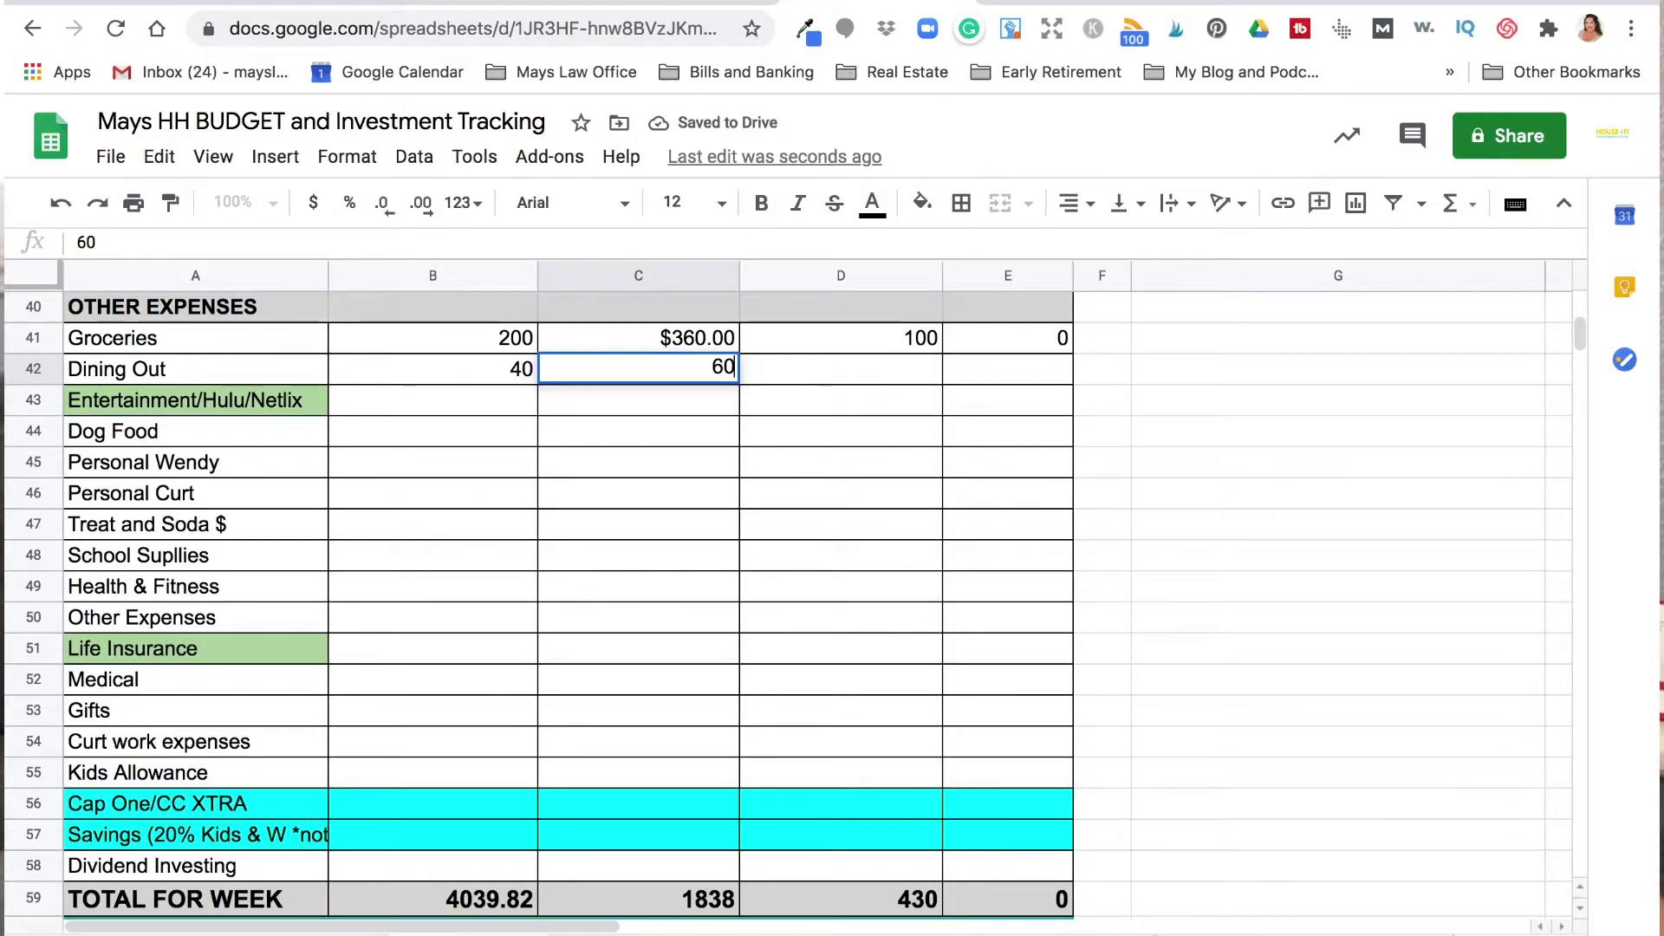
key("Tab")
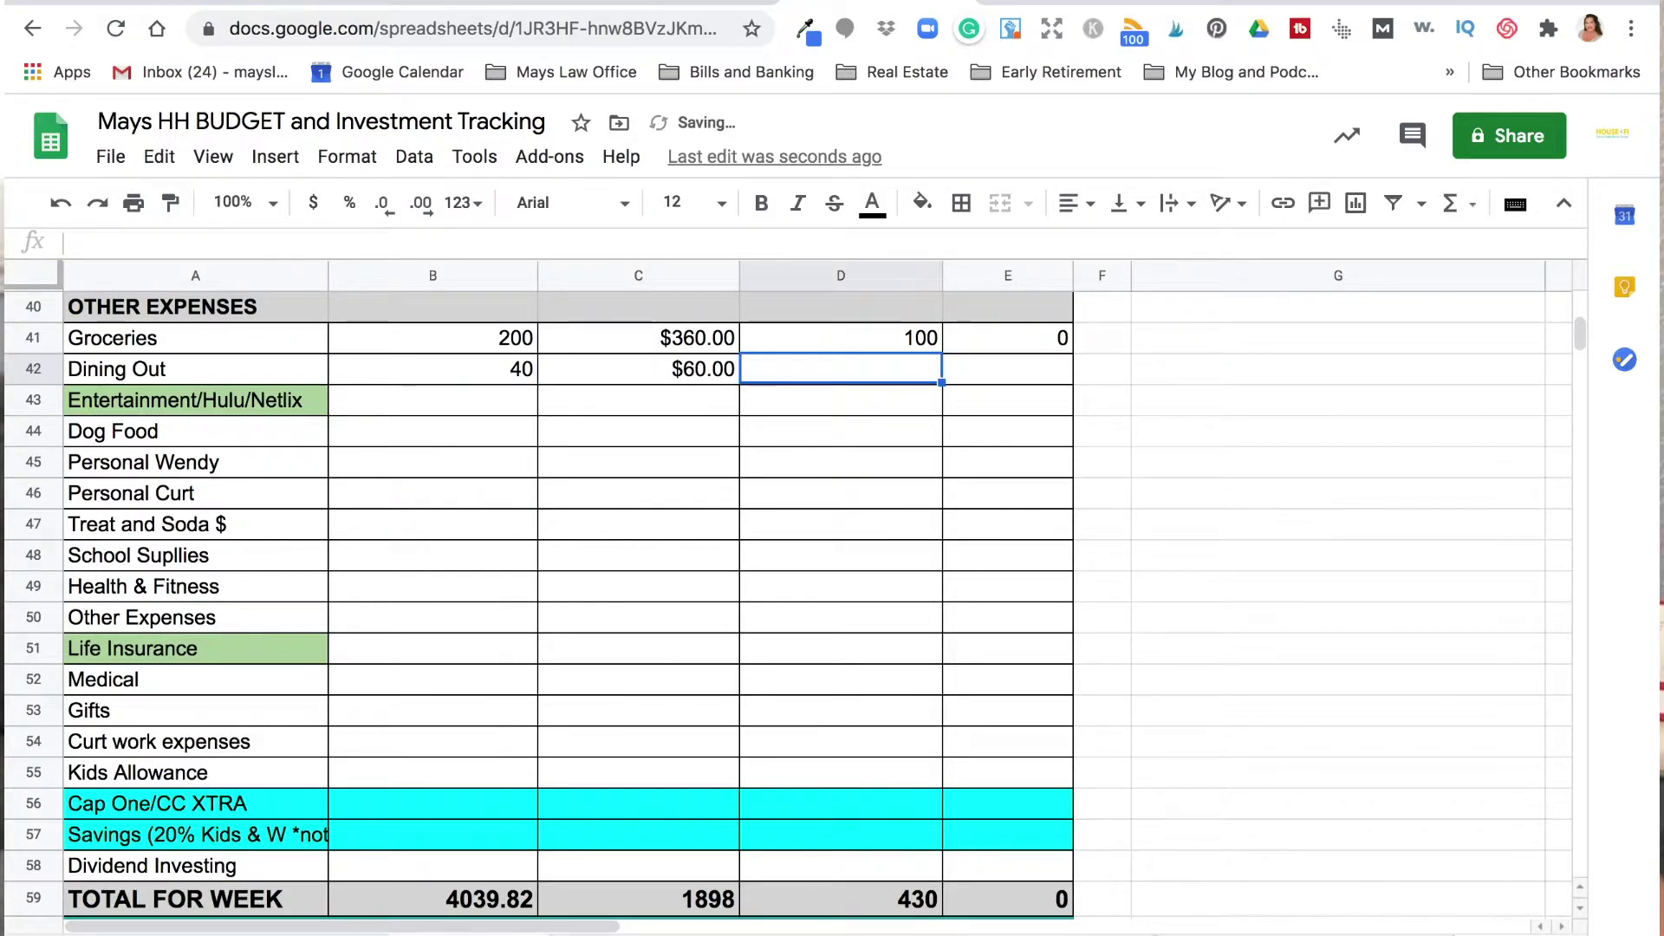
type("60")
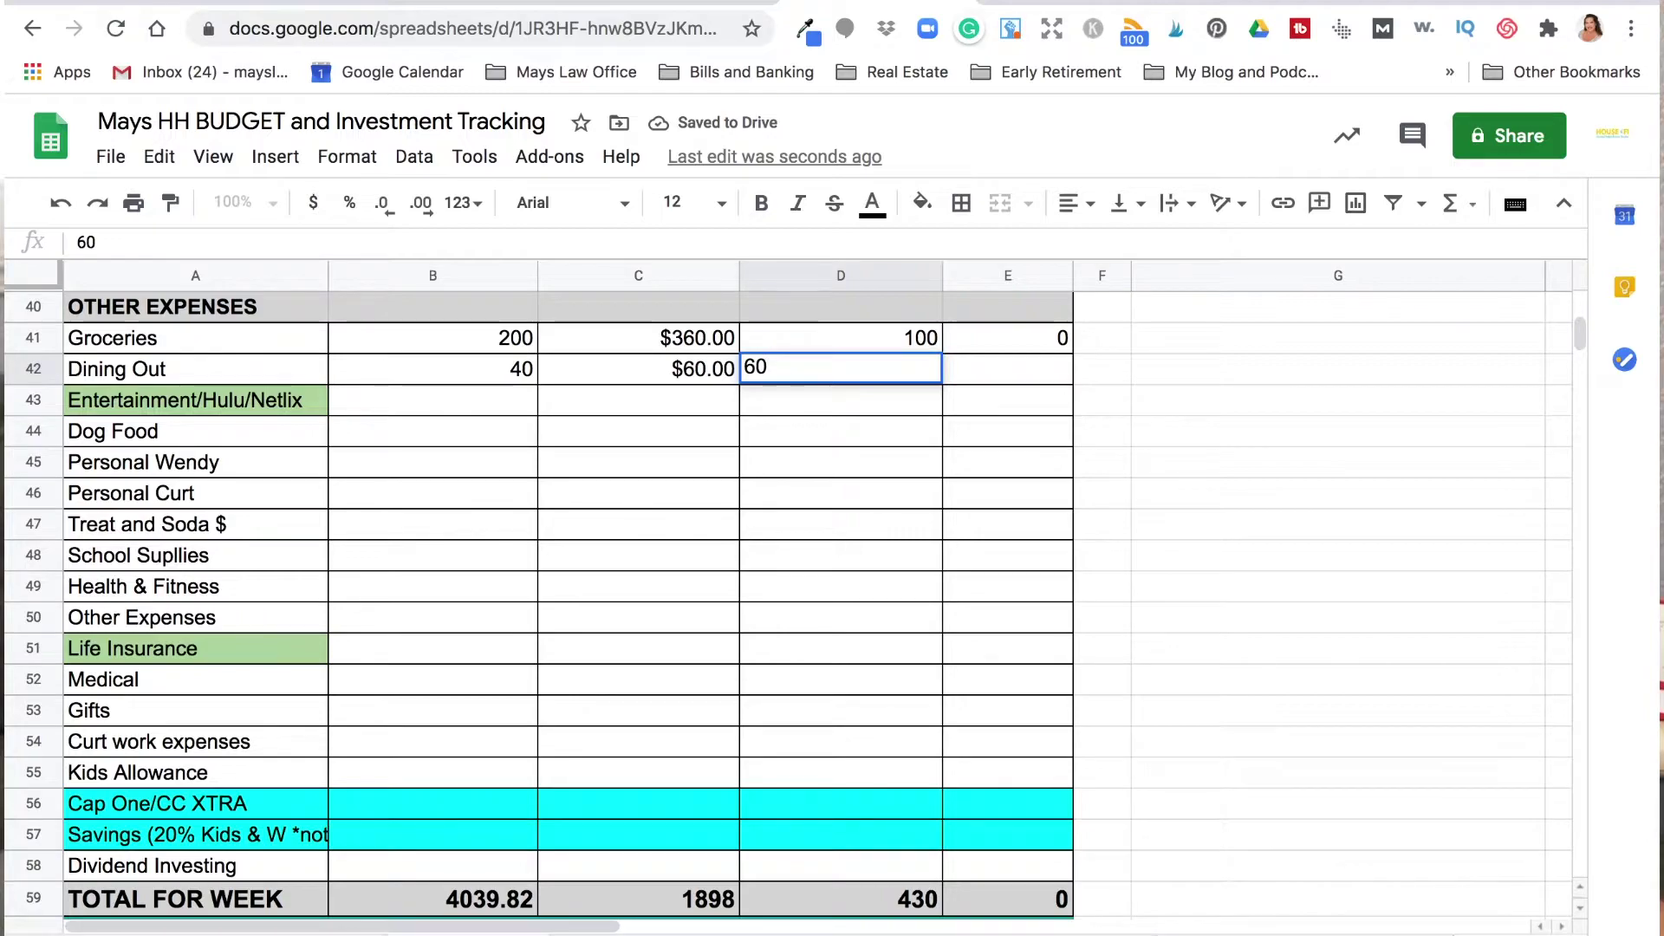
key("Tab")
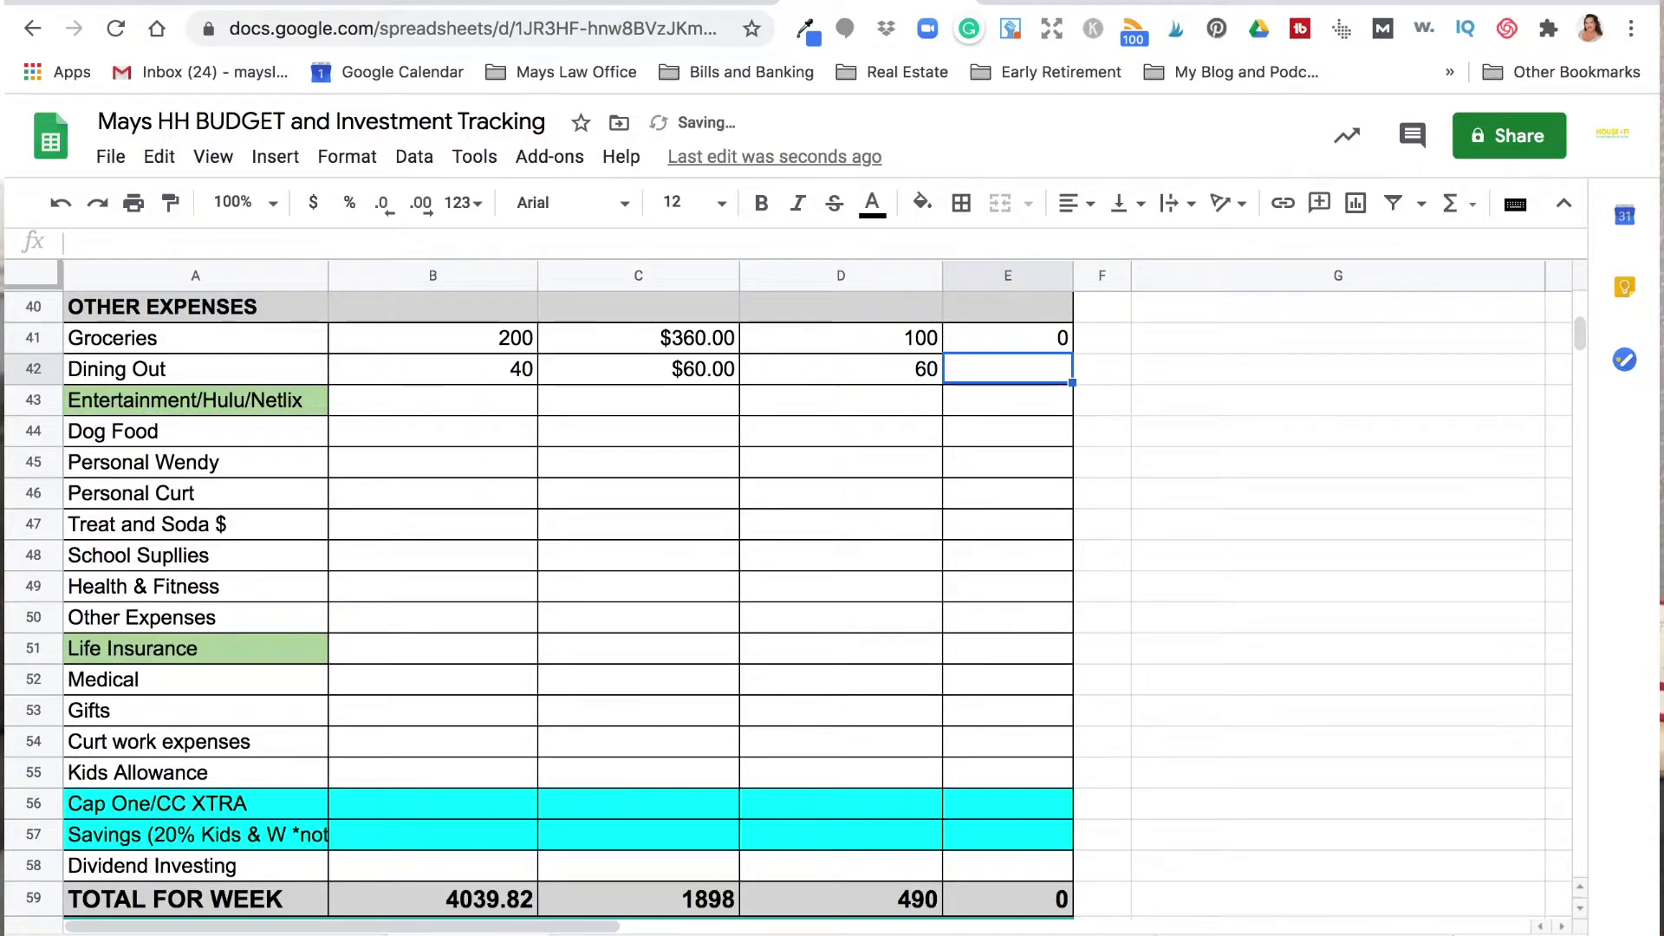
type("60")
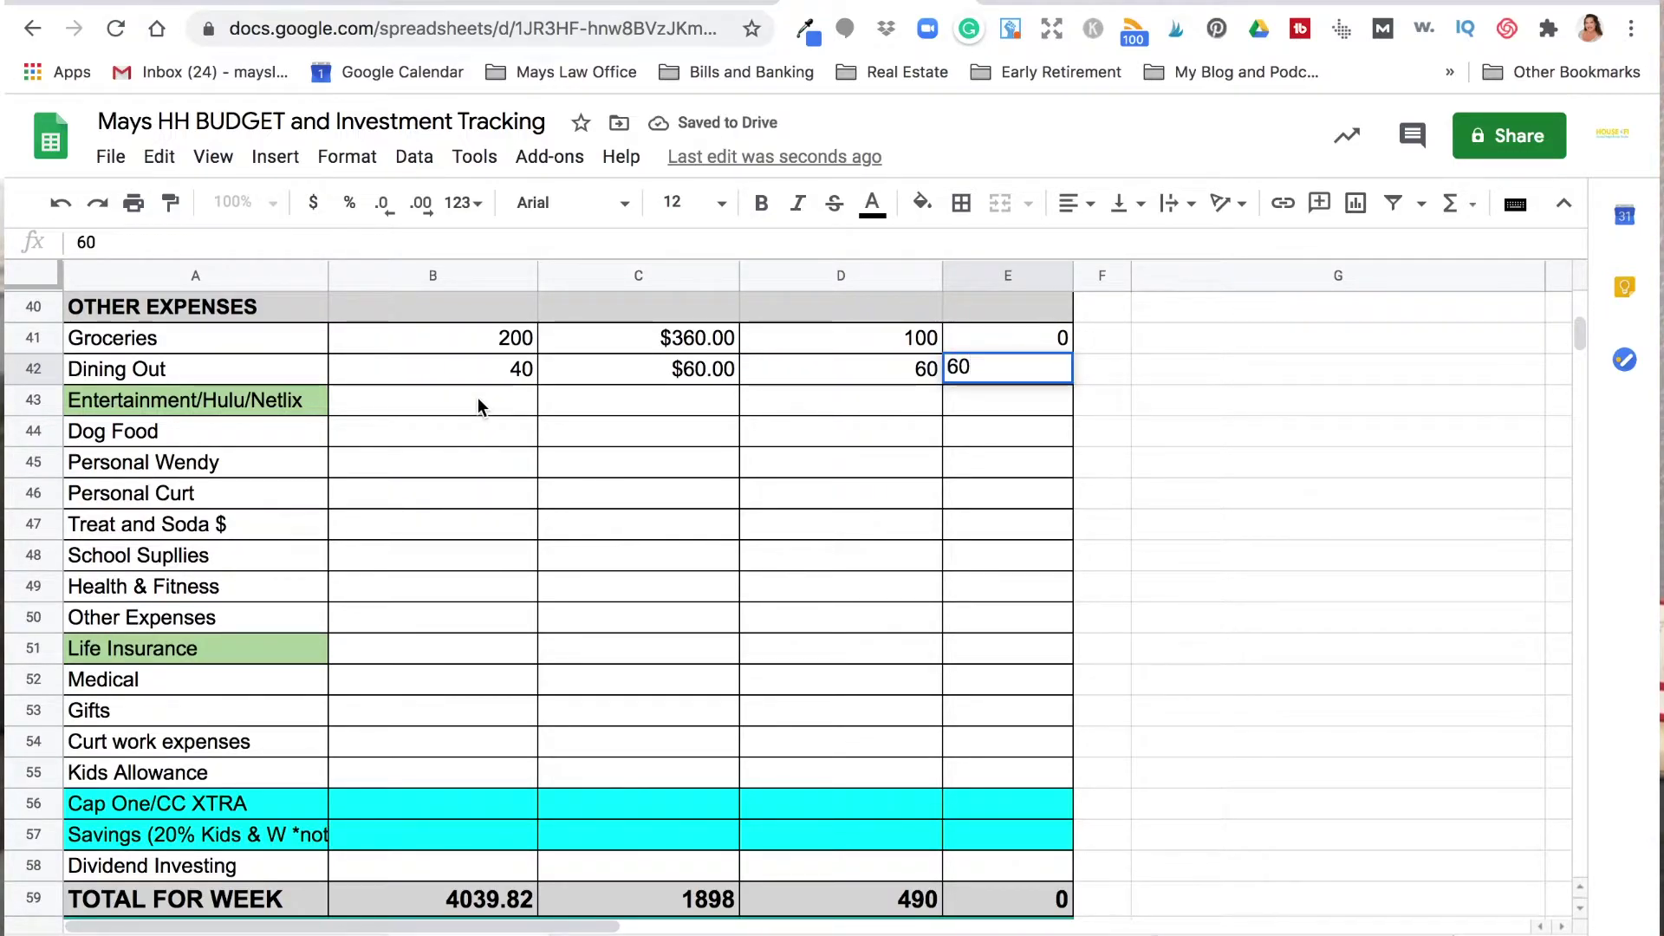
key("Return")
Enter 86.88 for Entertainment/Hulu/Netlix and 77.00 for Dog Food in column C
left_click(687, 400)
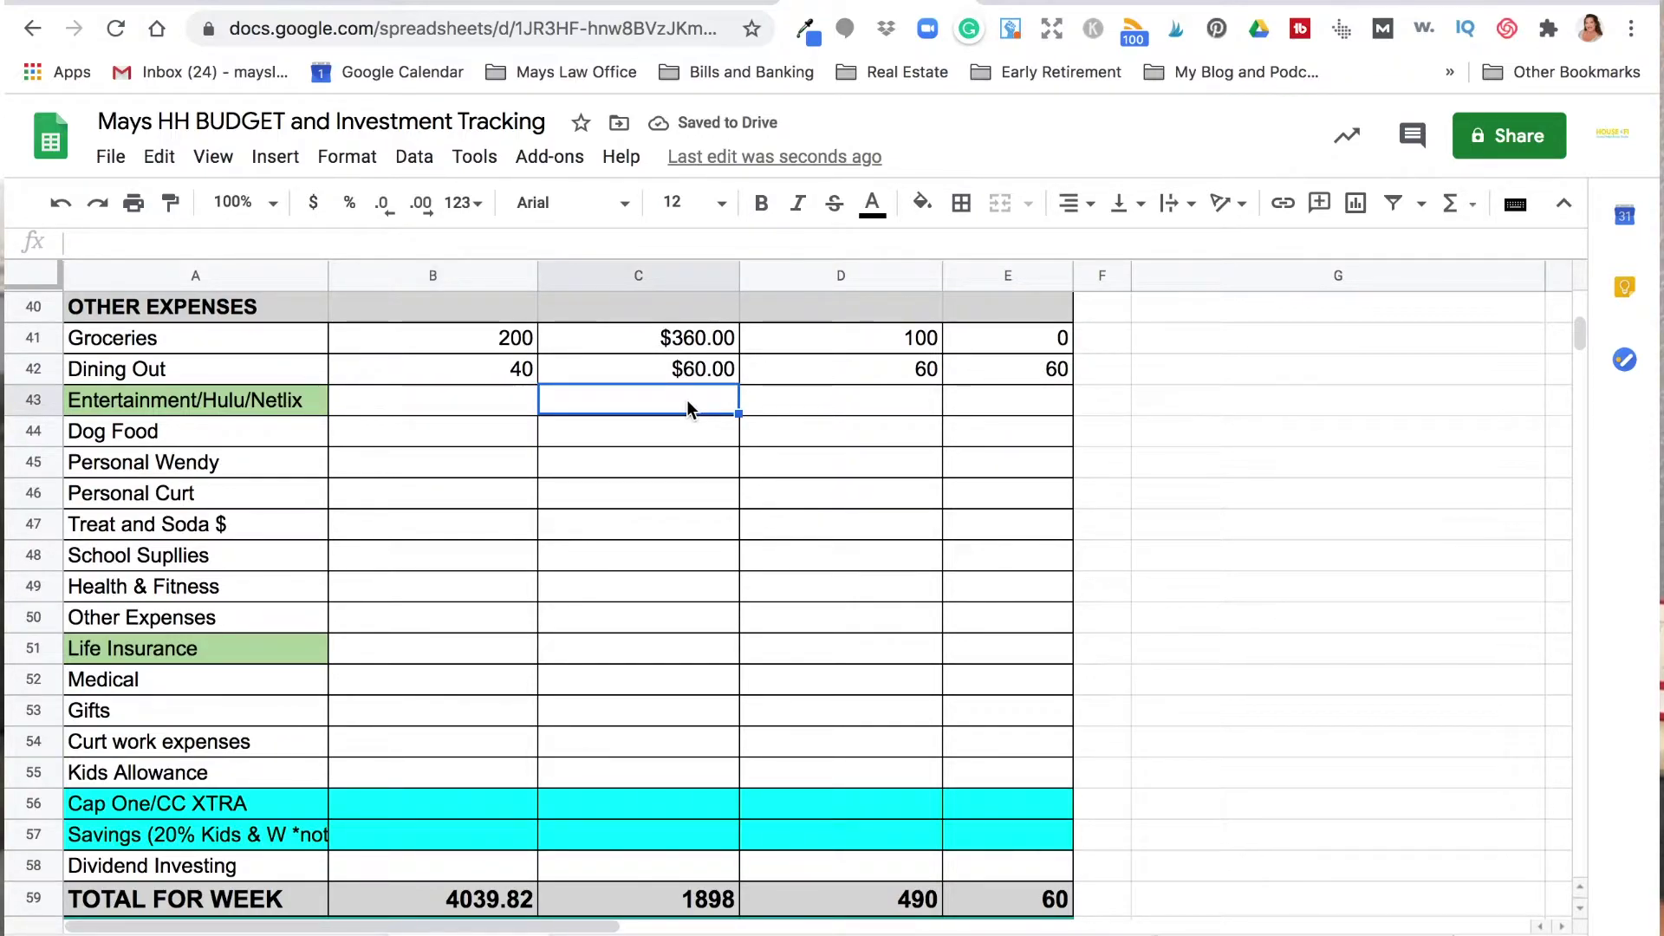
type("8")
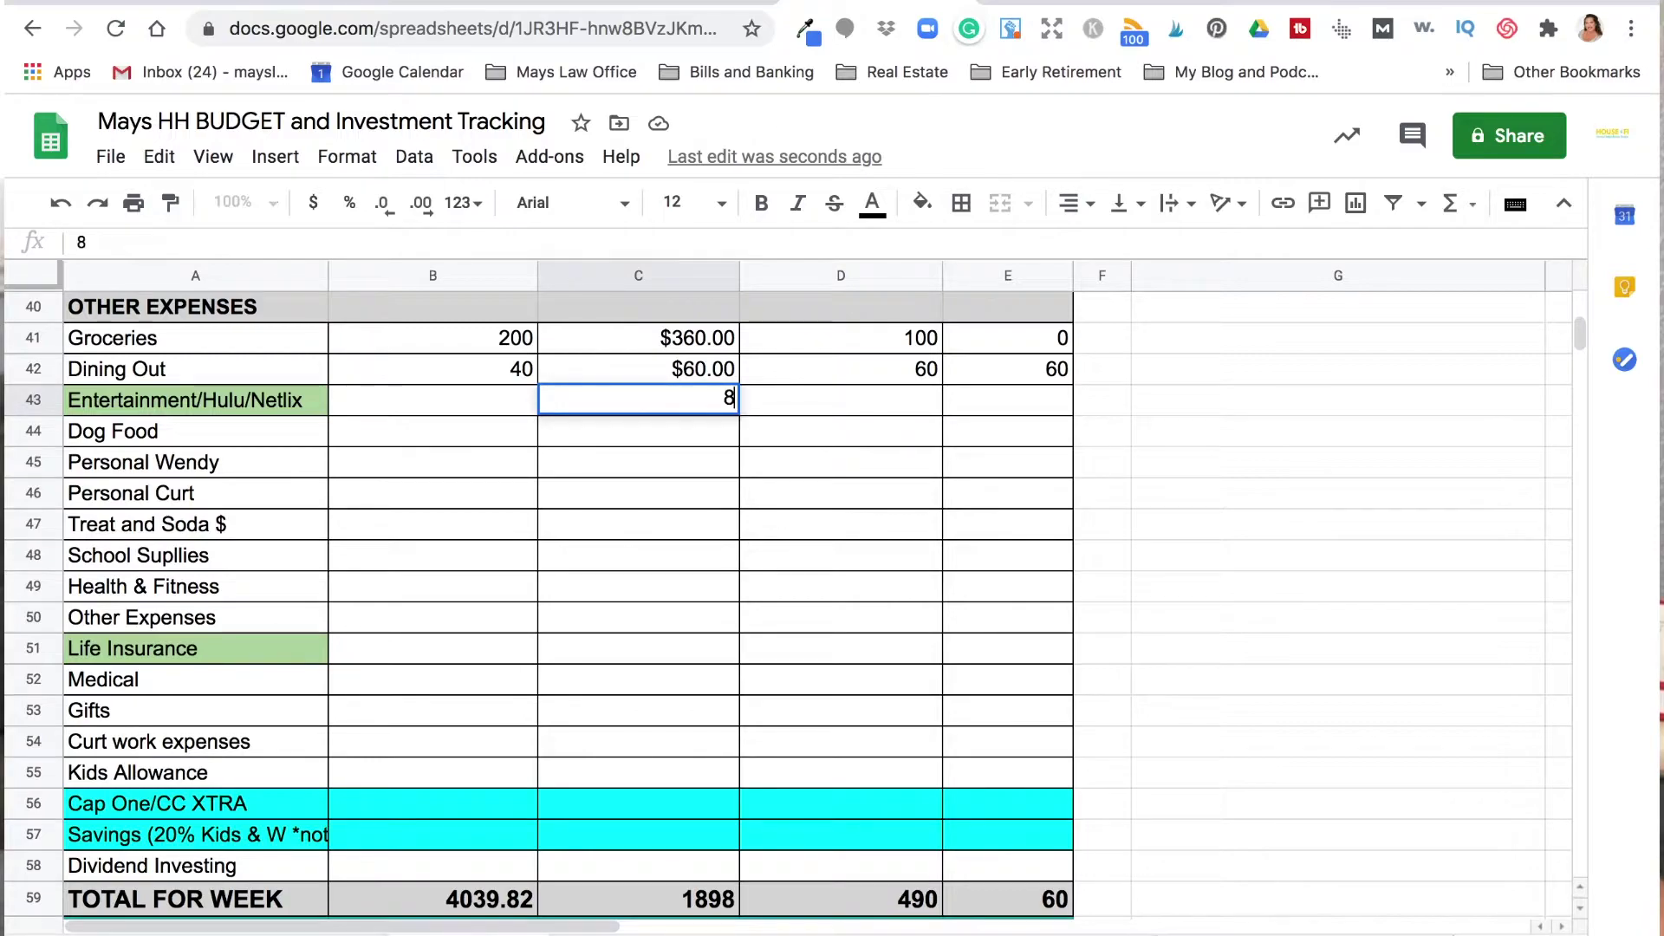
type("6.88")
key("Return")
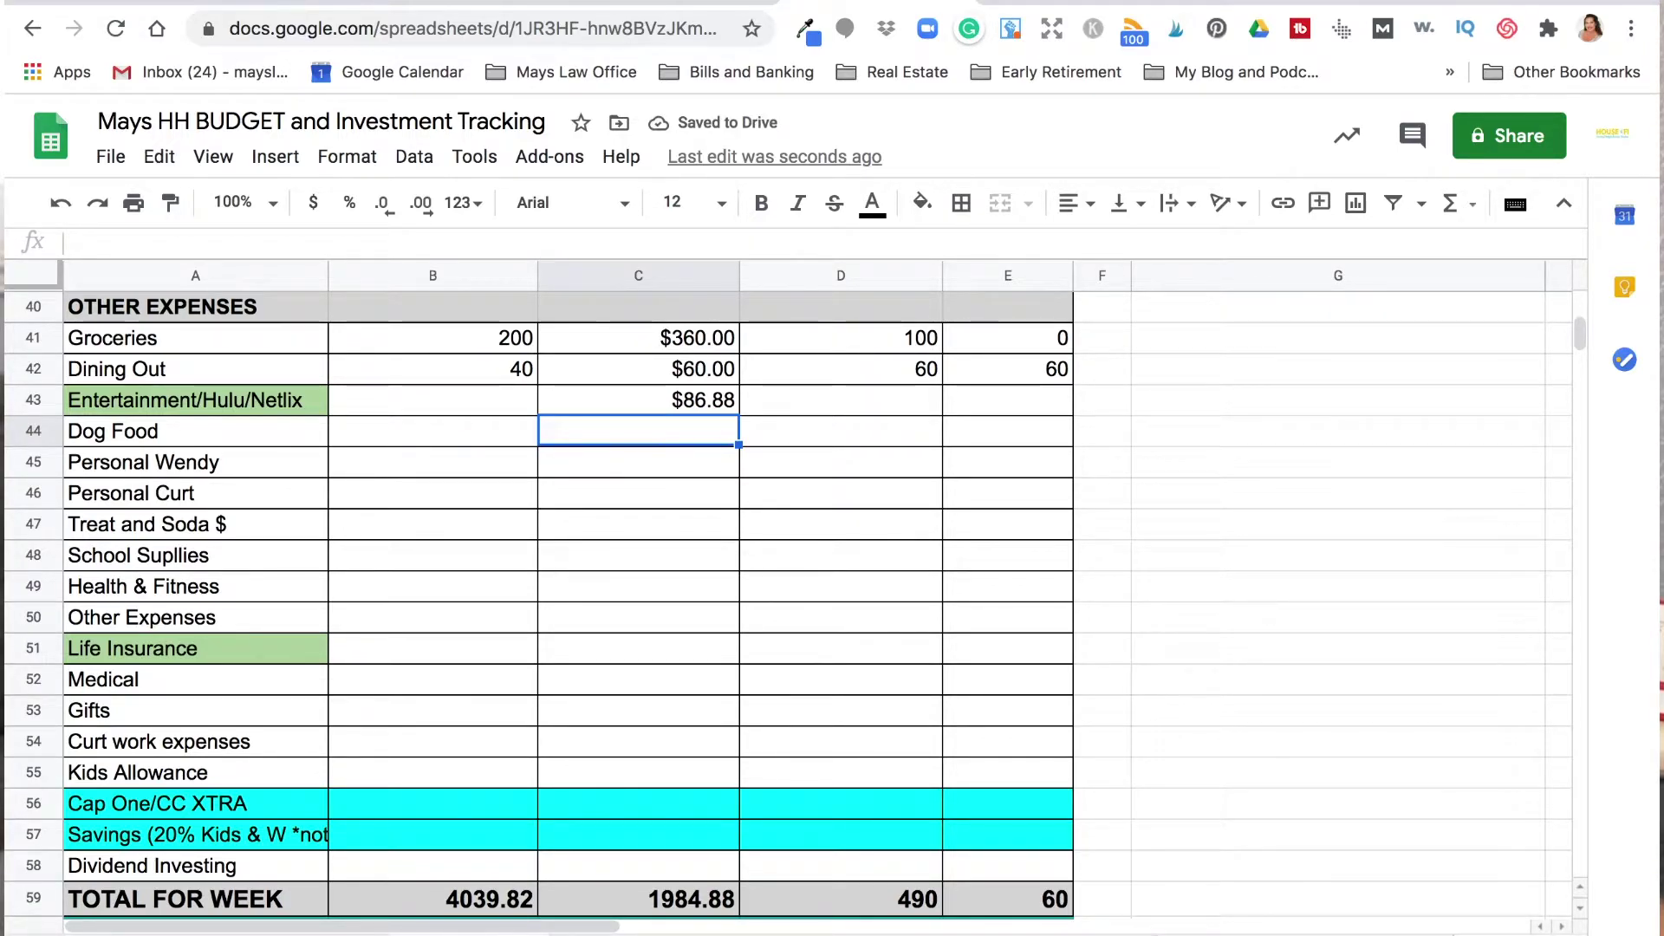
type("77.00")
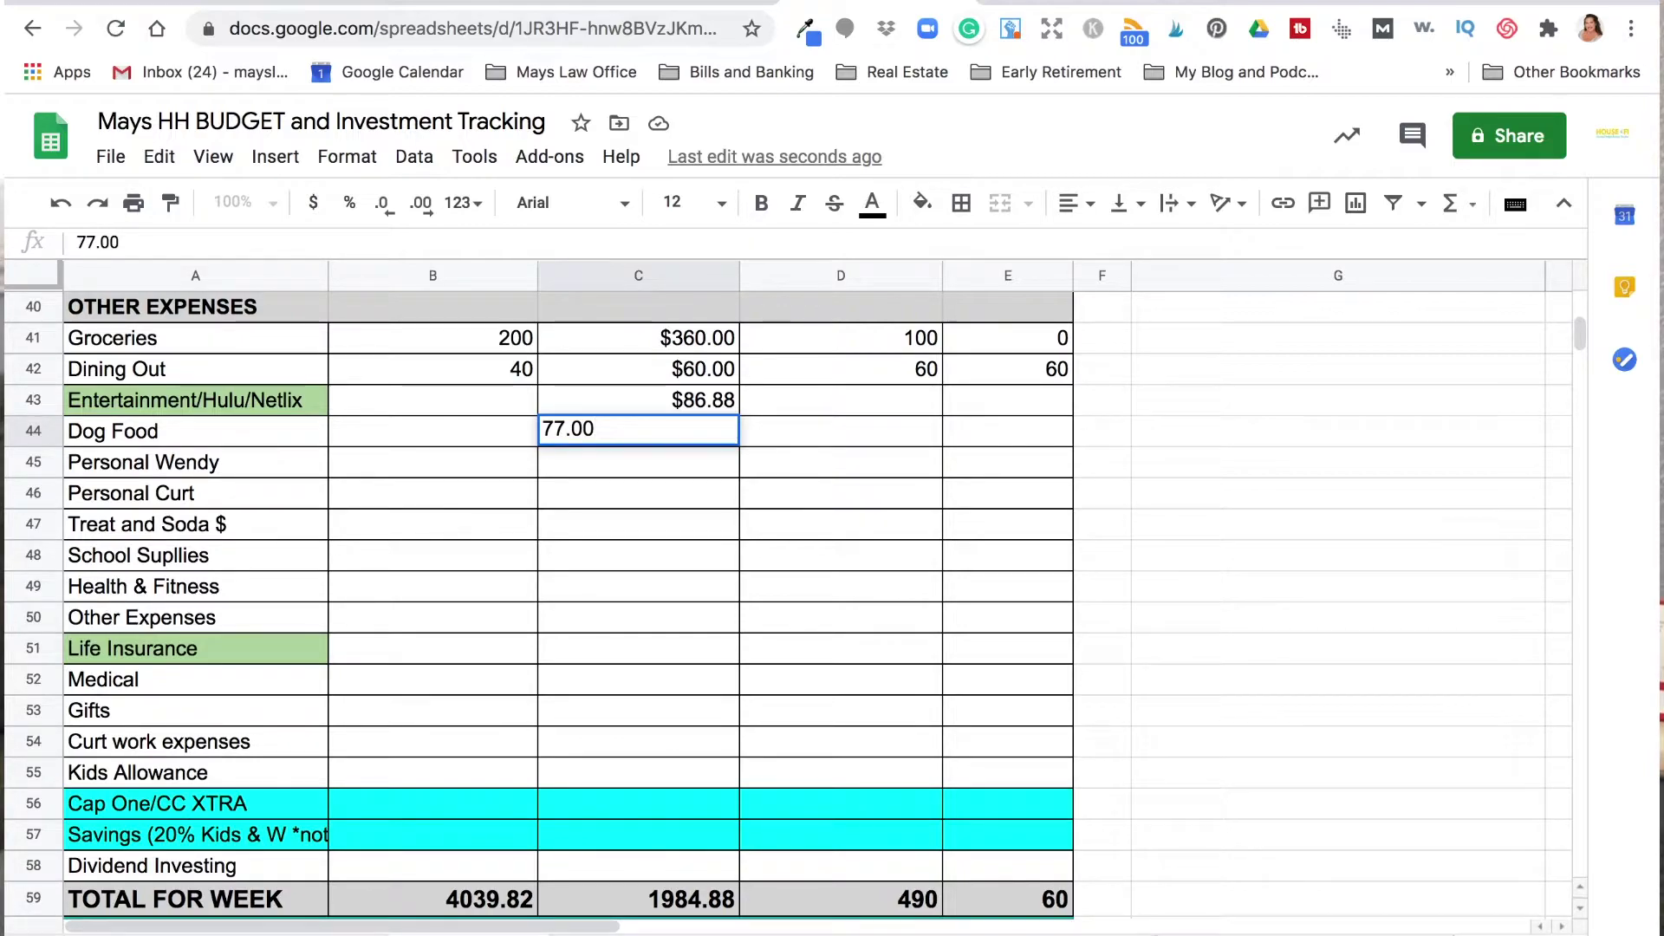
key("Return")
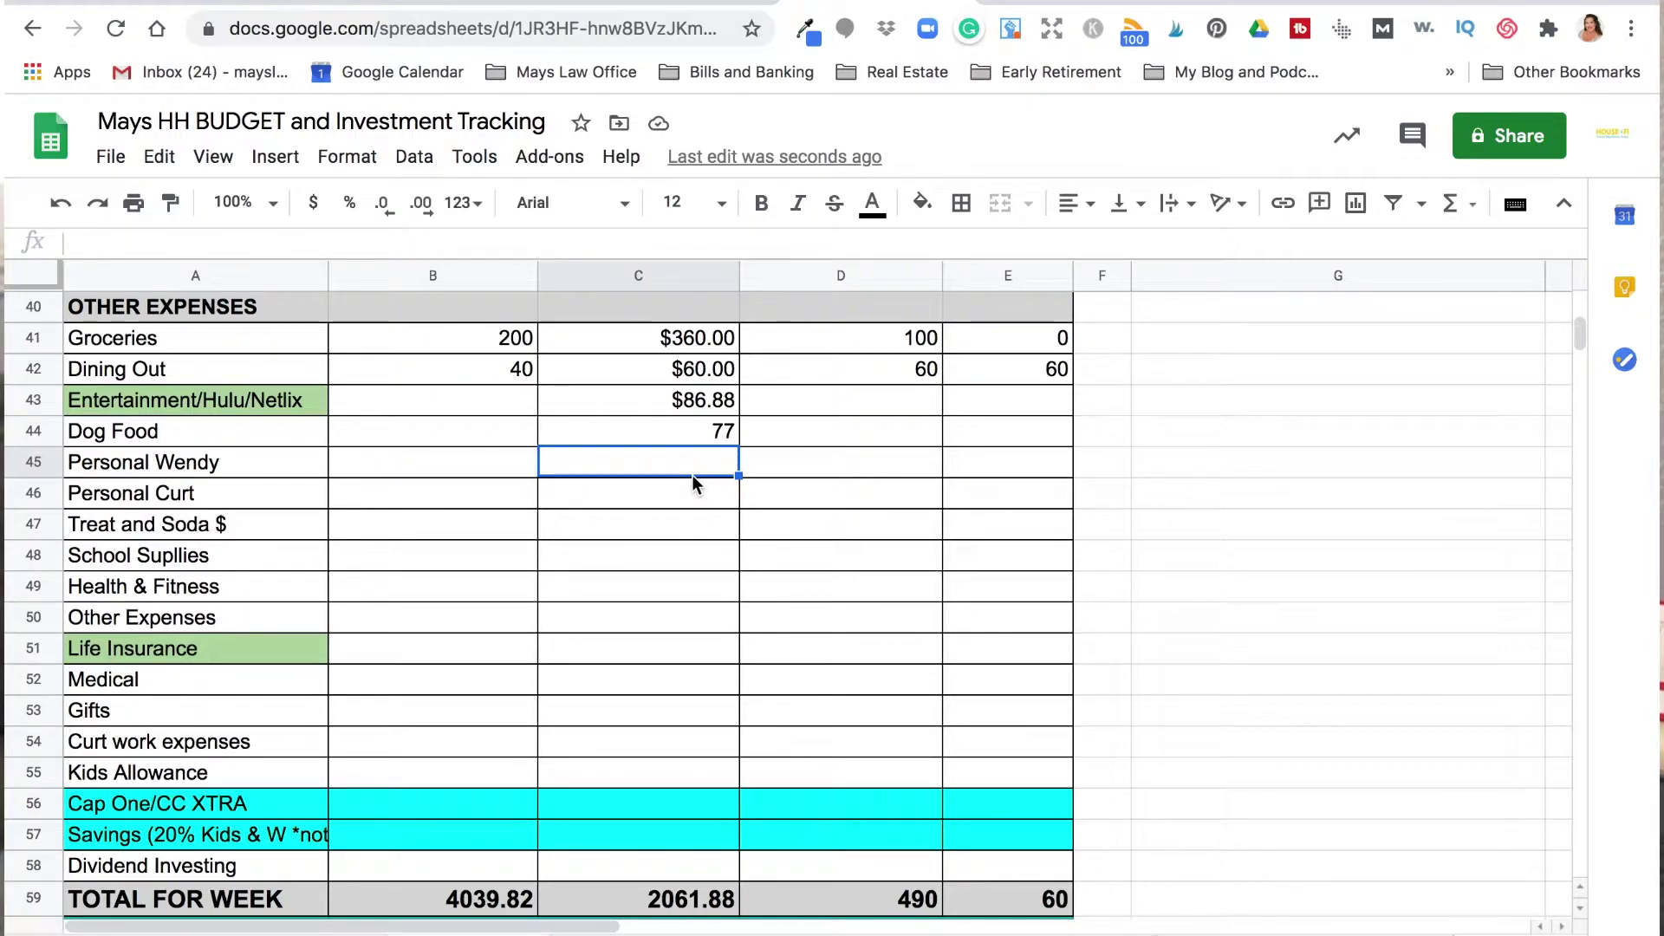
Enter 100 in column C for each of the two Personal spending rows below Dog Food
type("100")
key("Return")
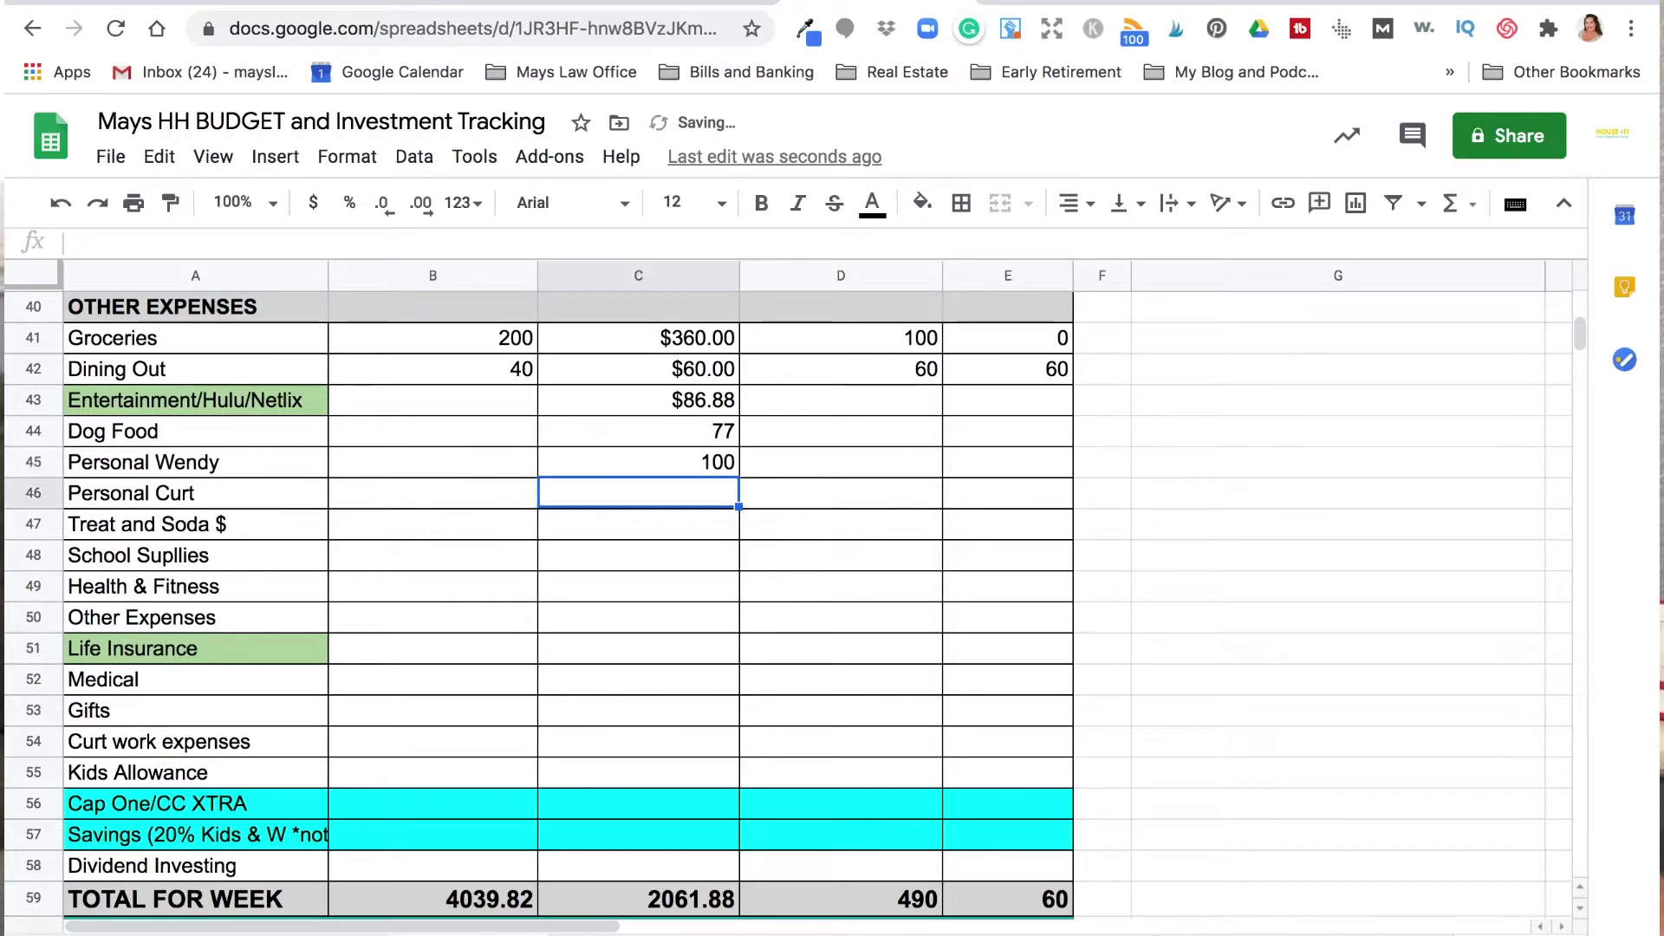
type("100")
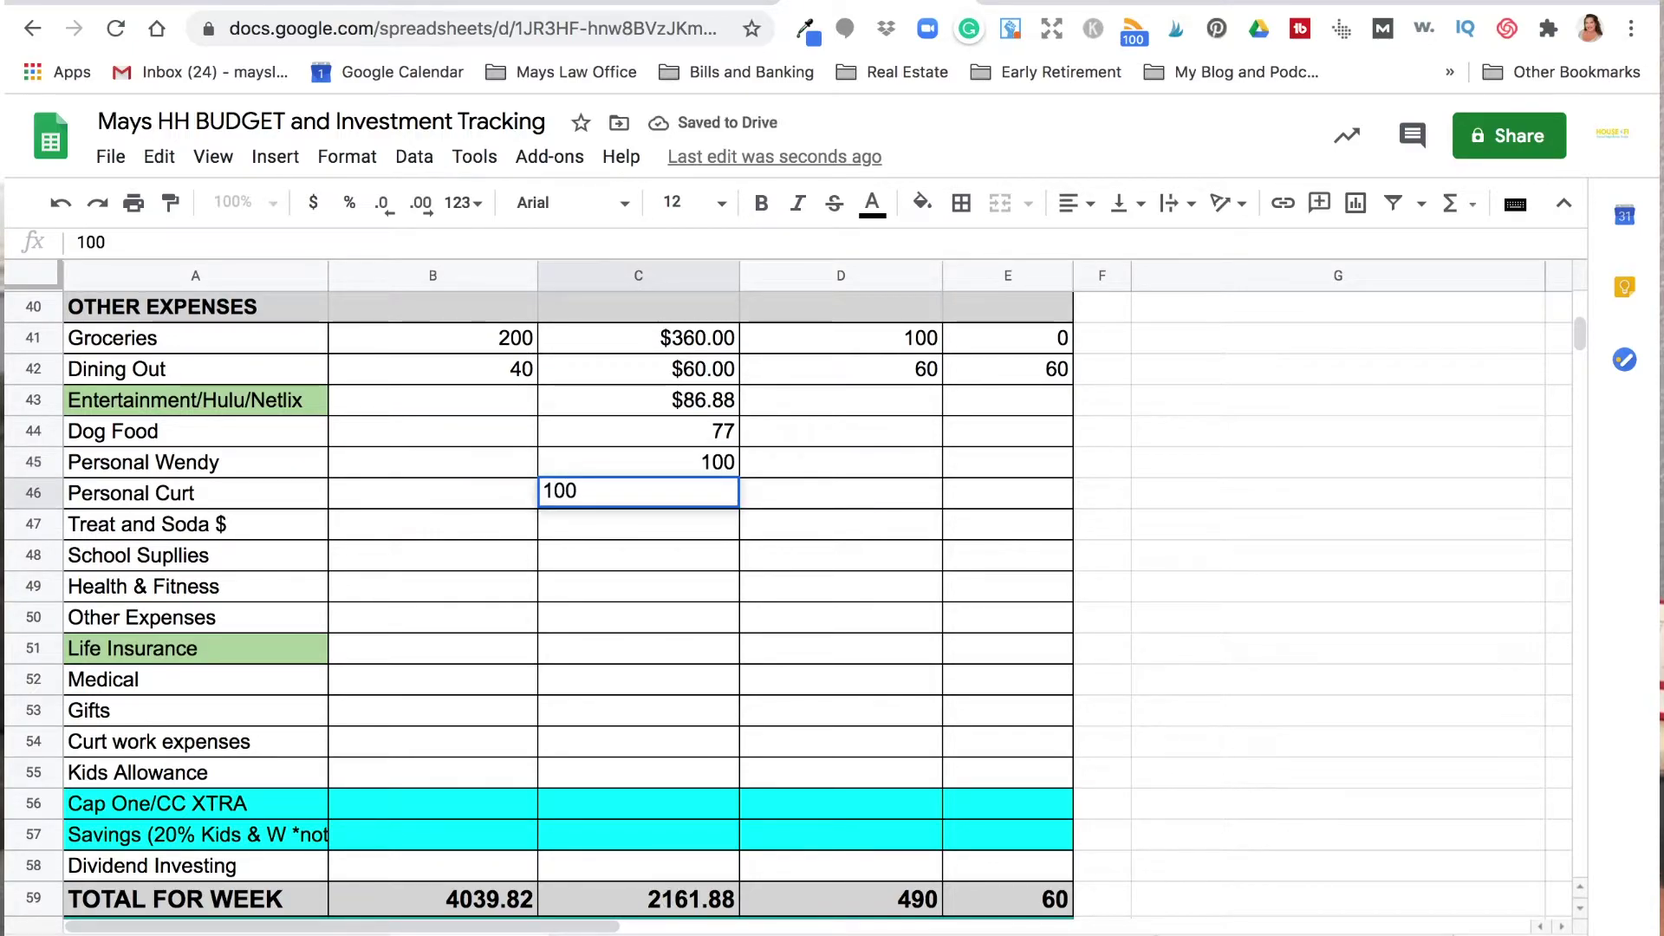
key("Return")
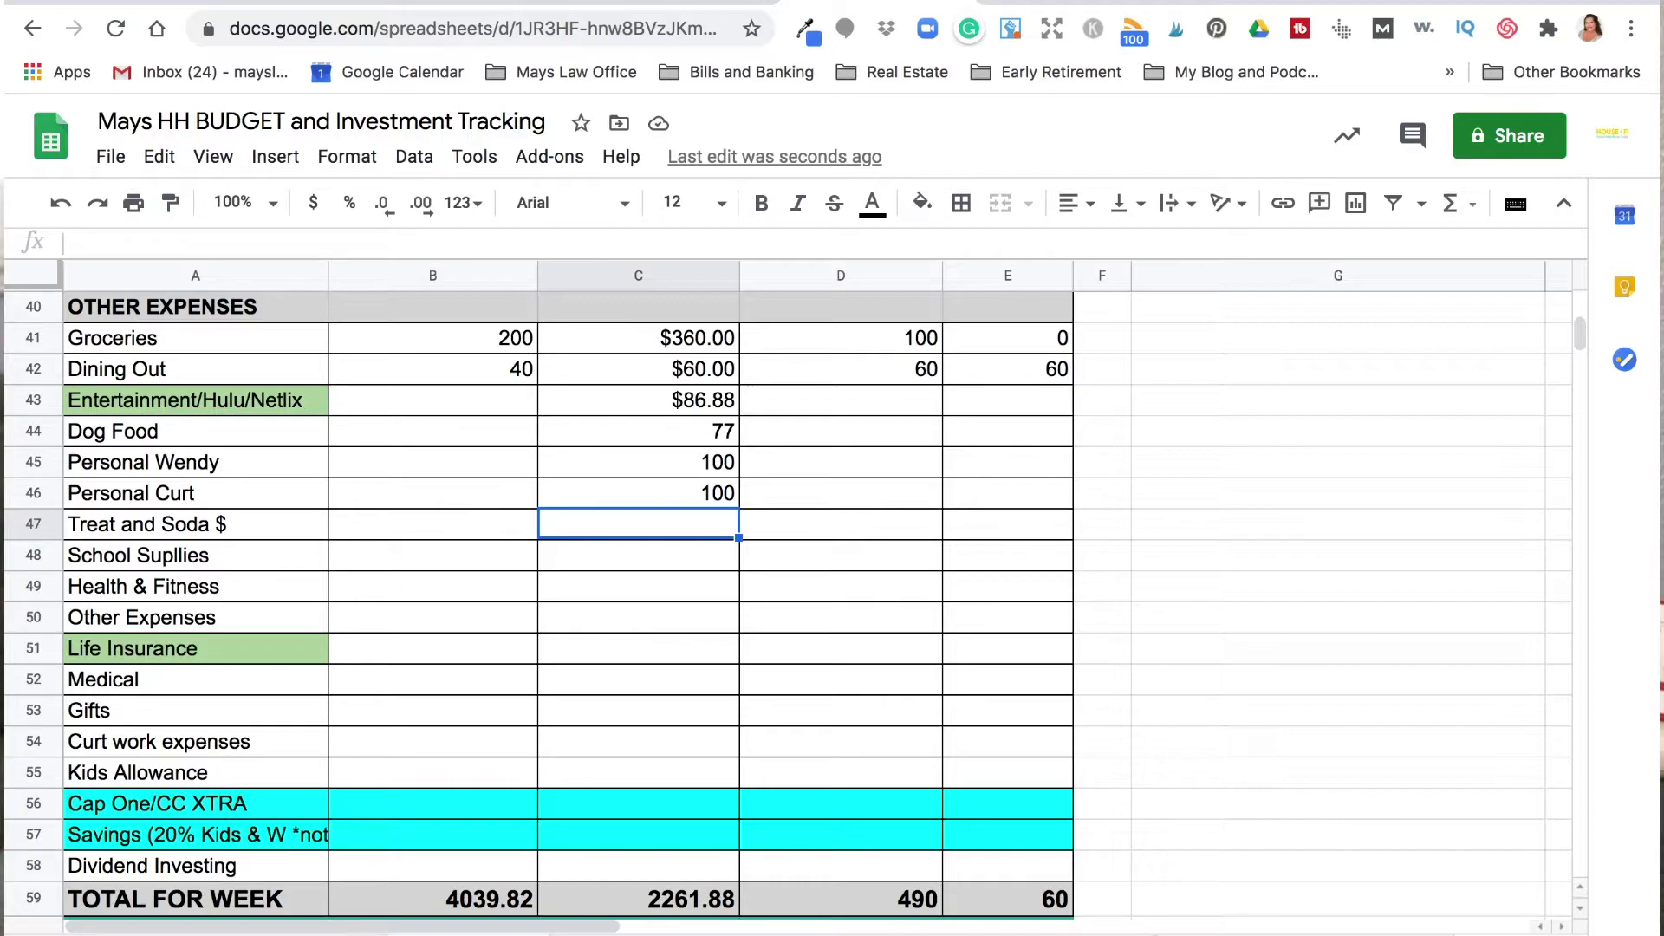
Enter the Life Insurance amount of 176.68 in column C, leaving the rows from Treat and Soda to Other Expenses blank
left_click(638, 554)
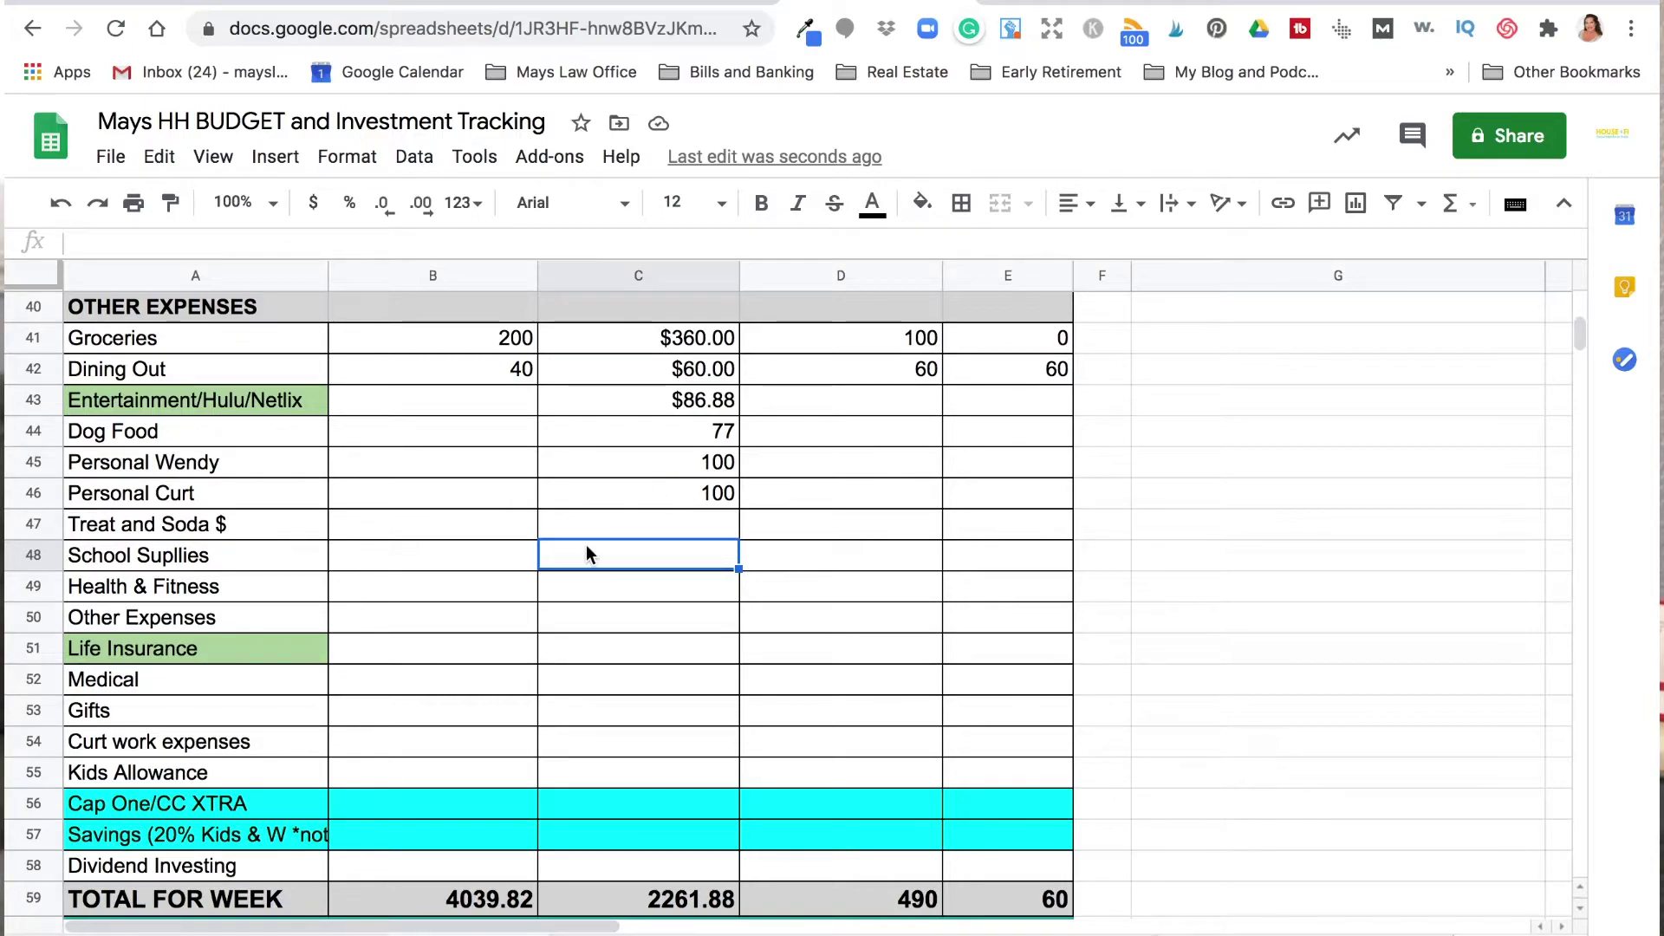
left_click(439, 529)
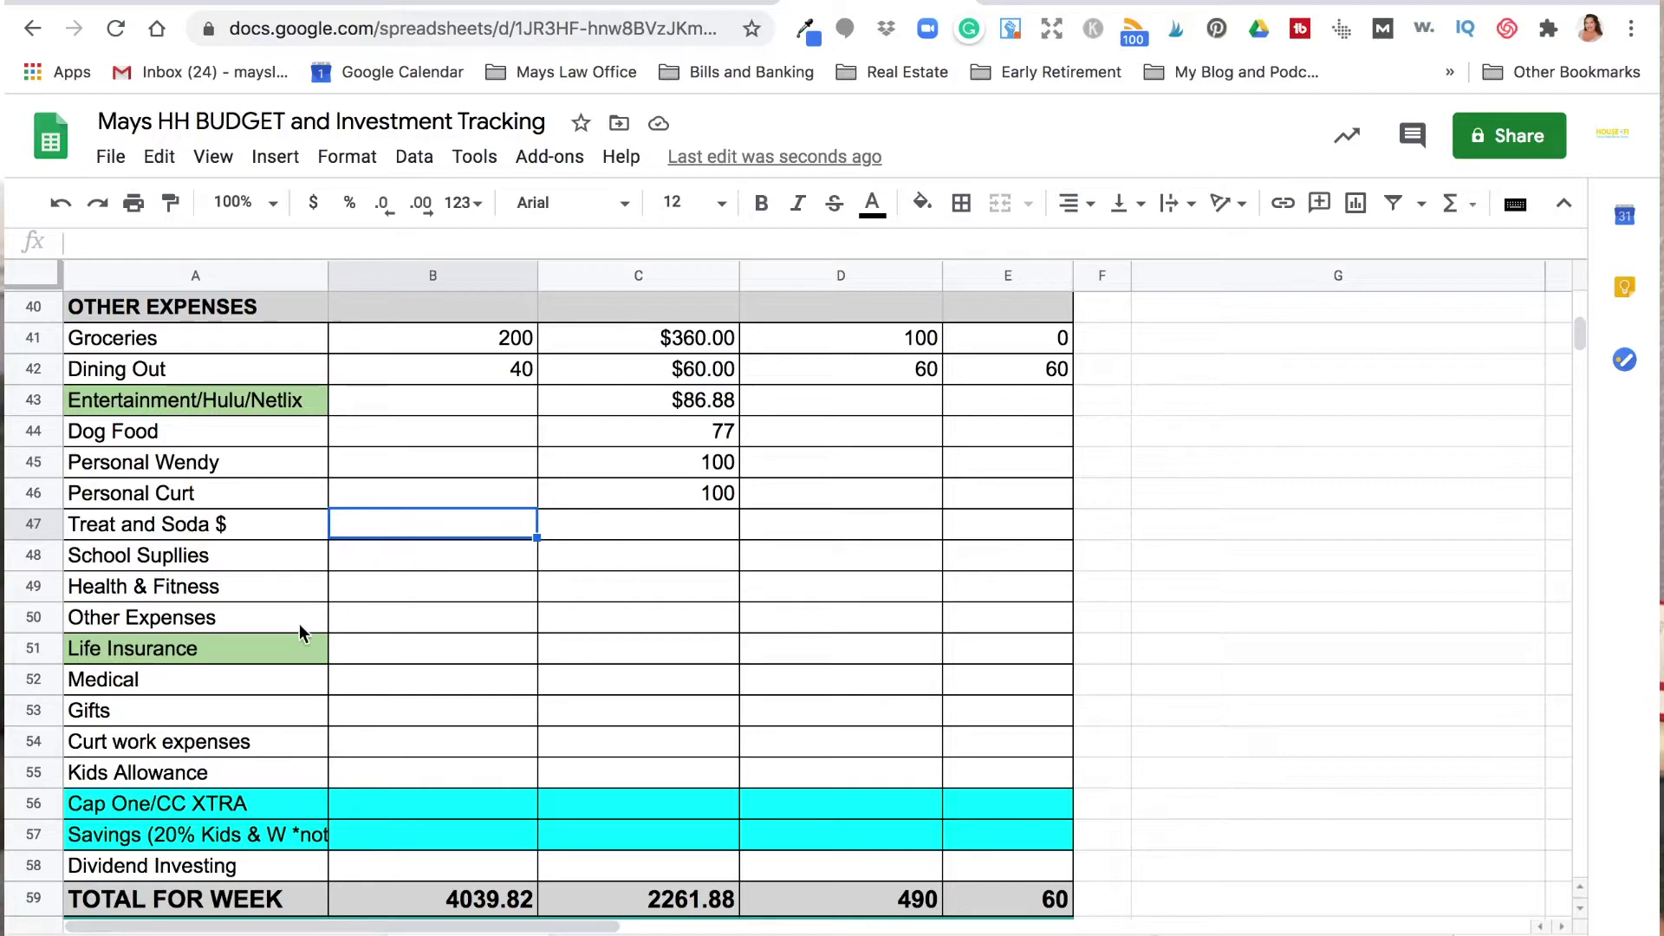
left_click(371, 648)
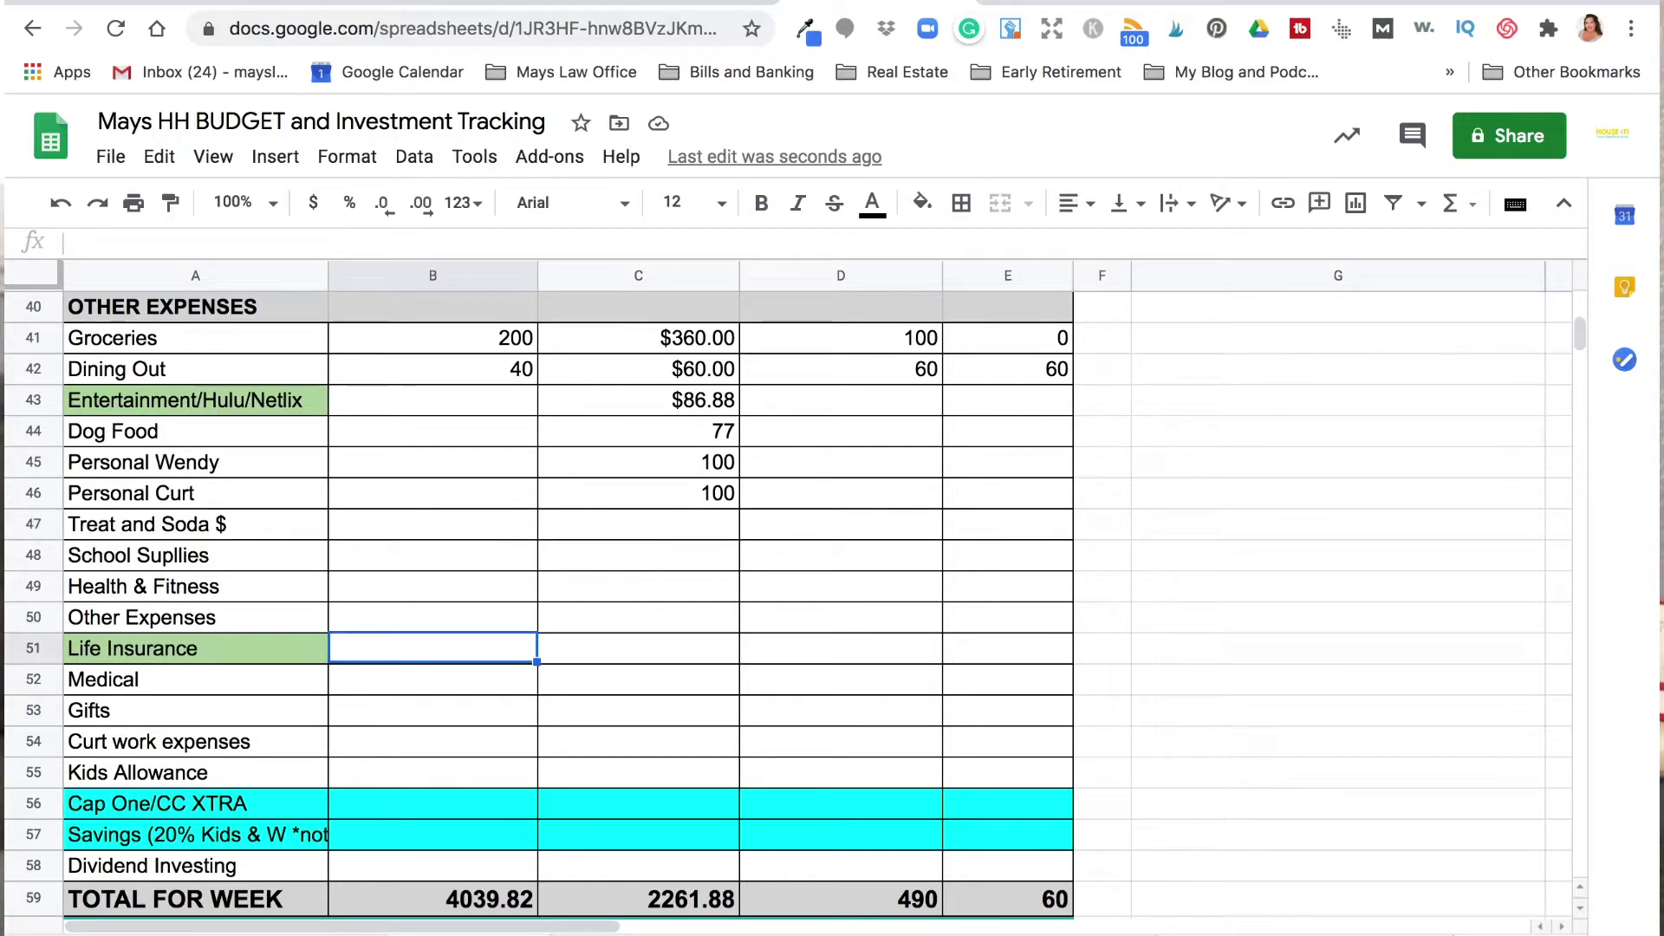
key("Tab")
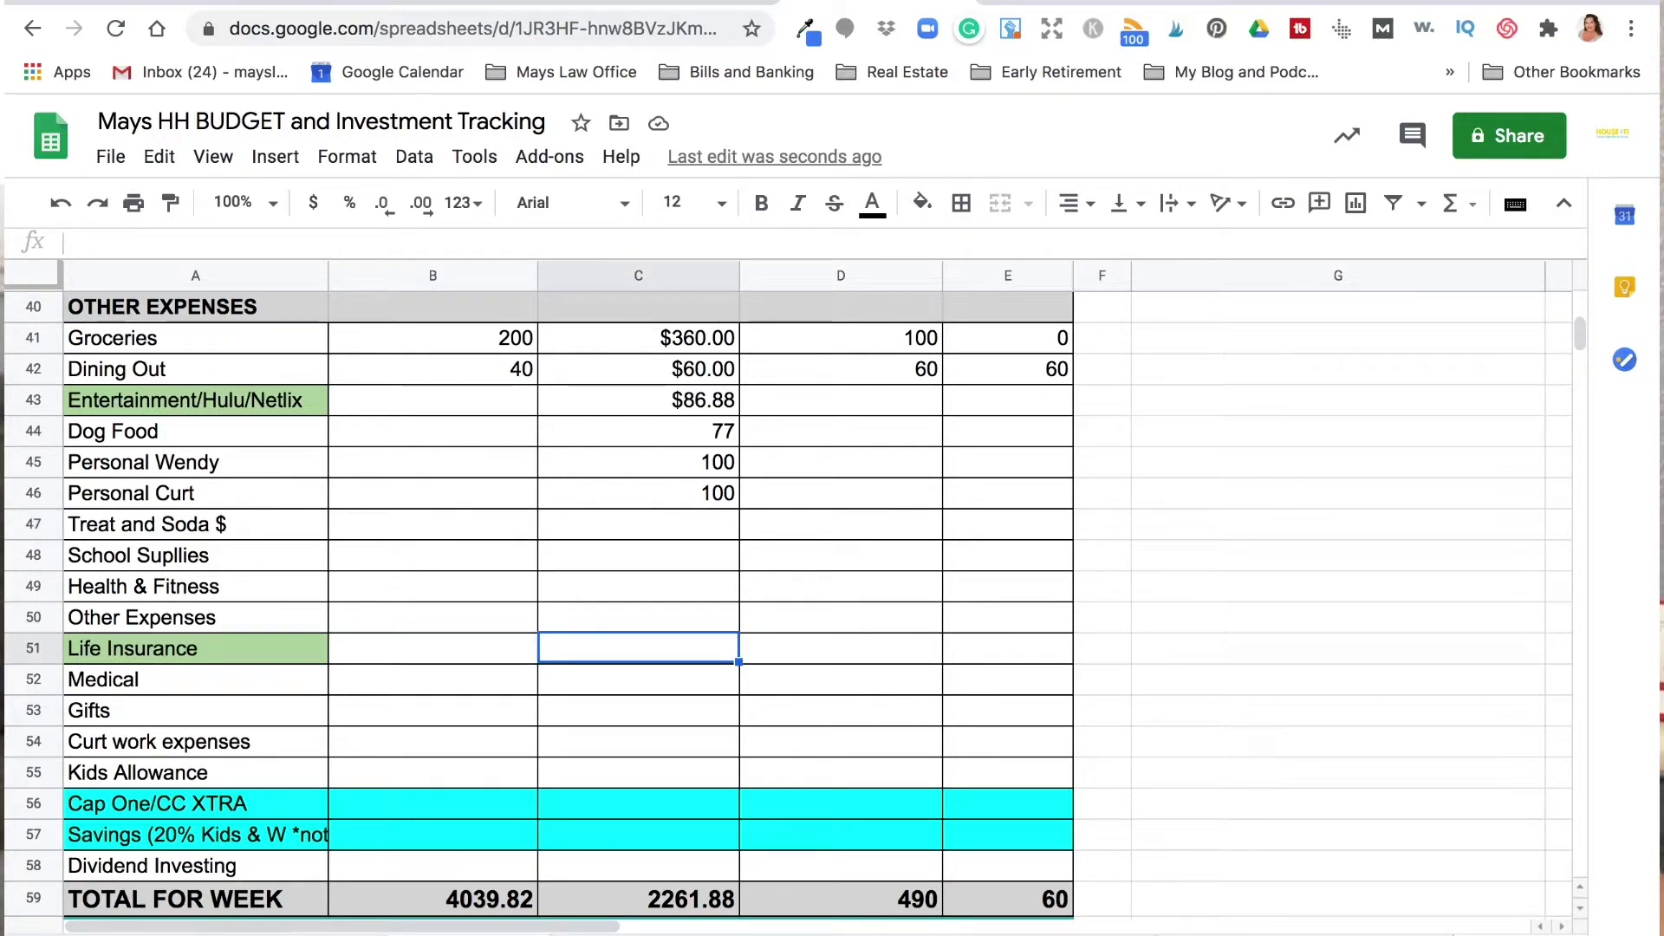
type("176")
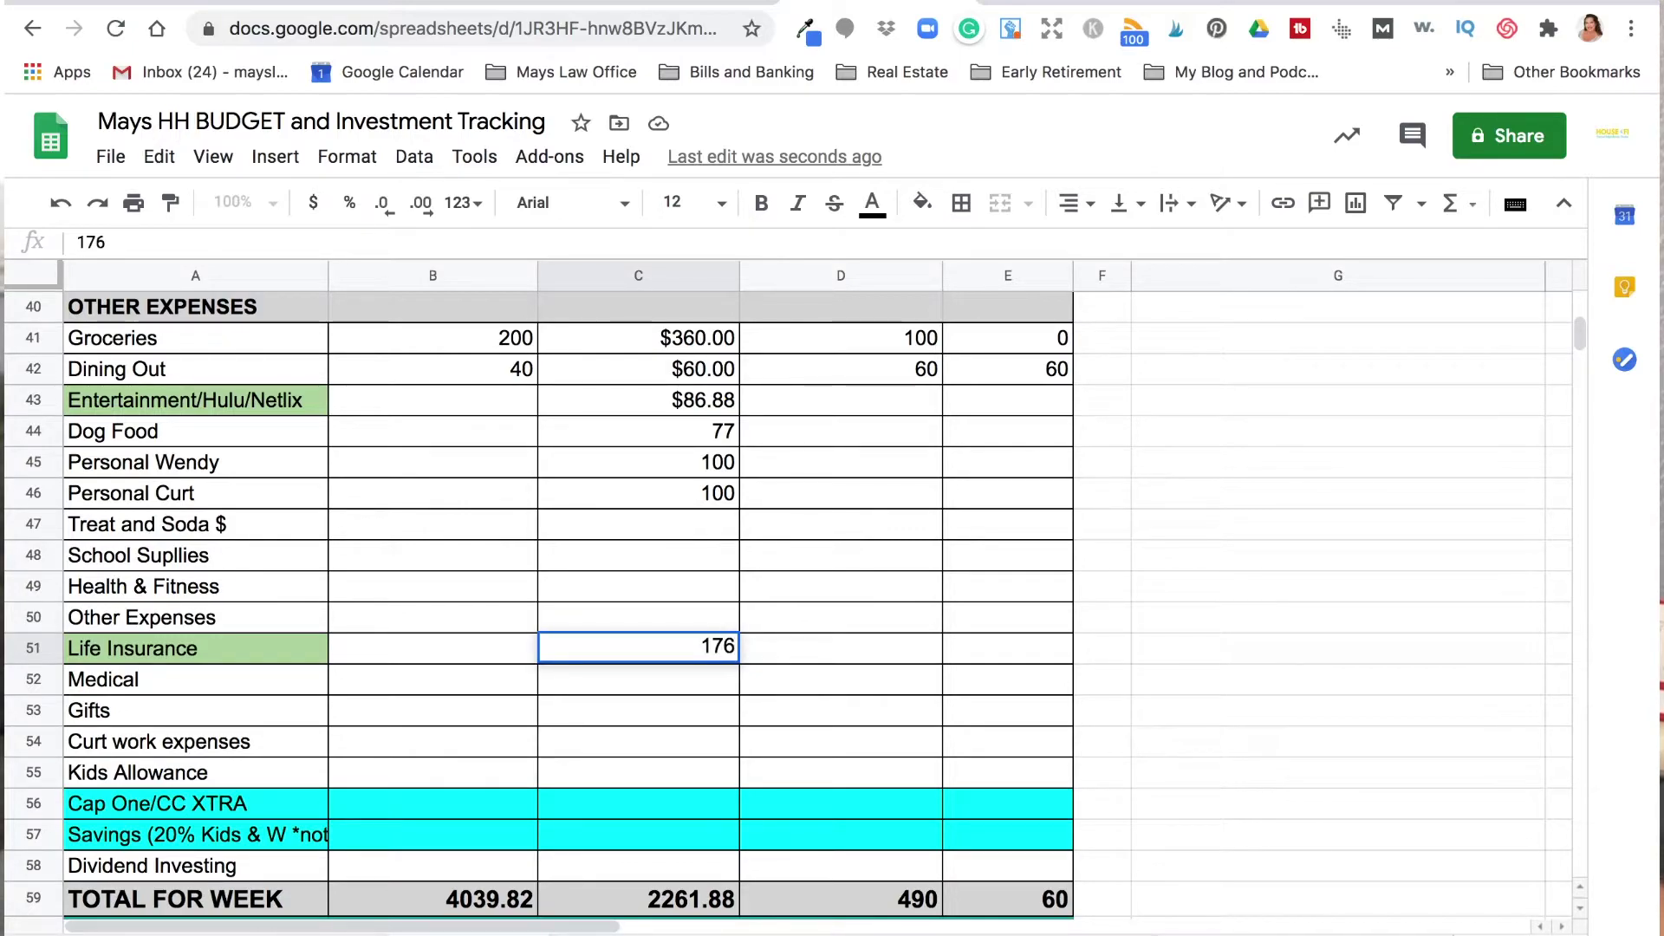
type(".68")
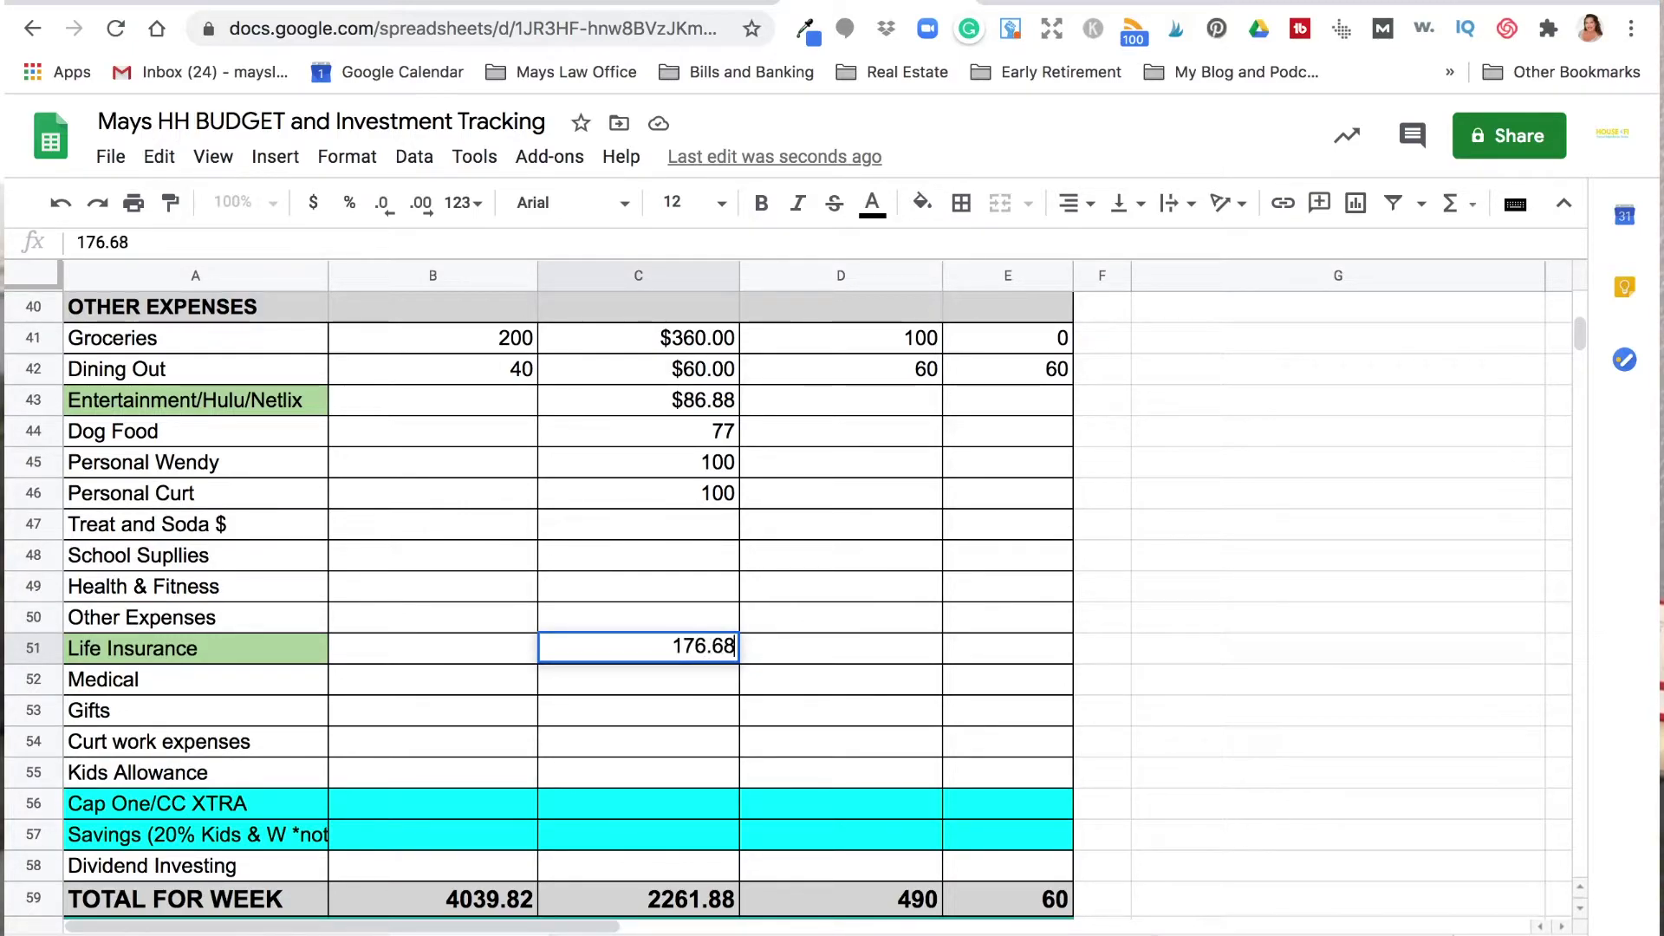
key("Return")
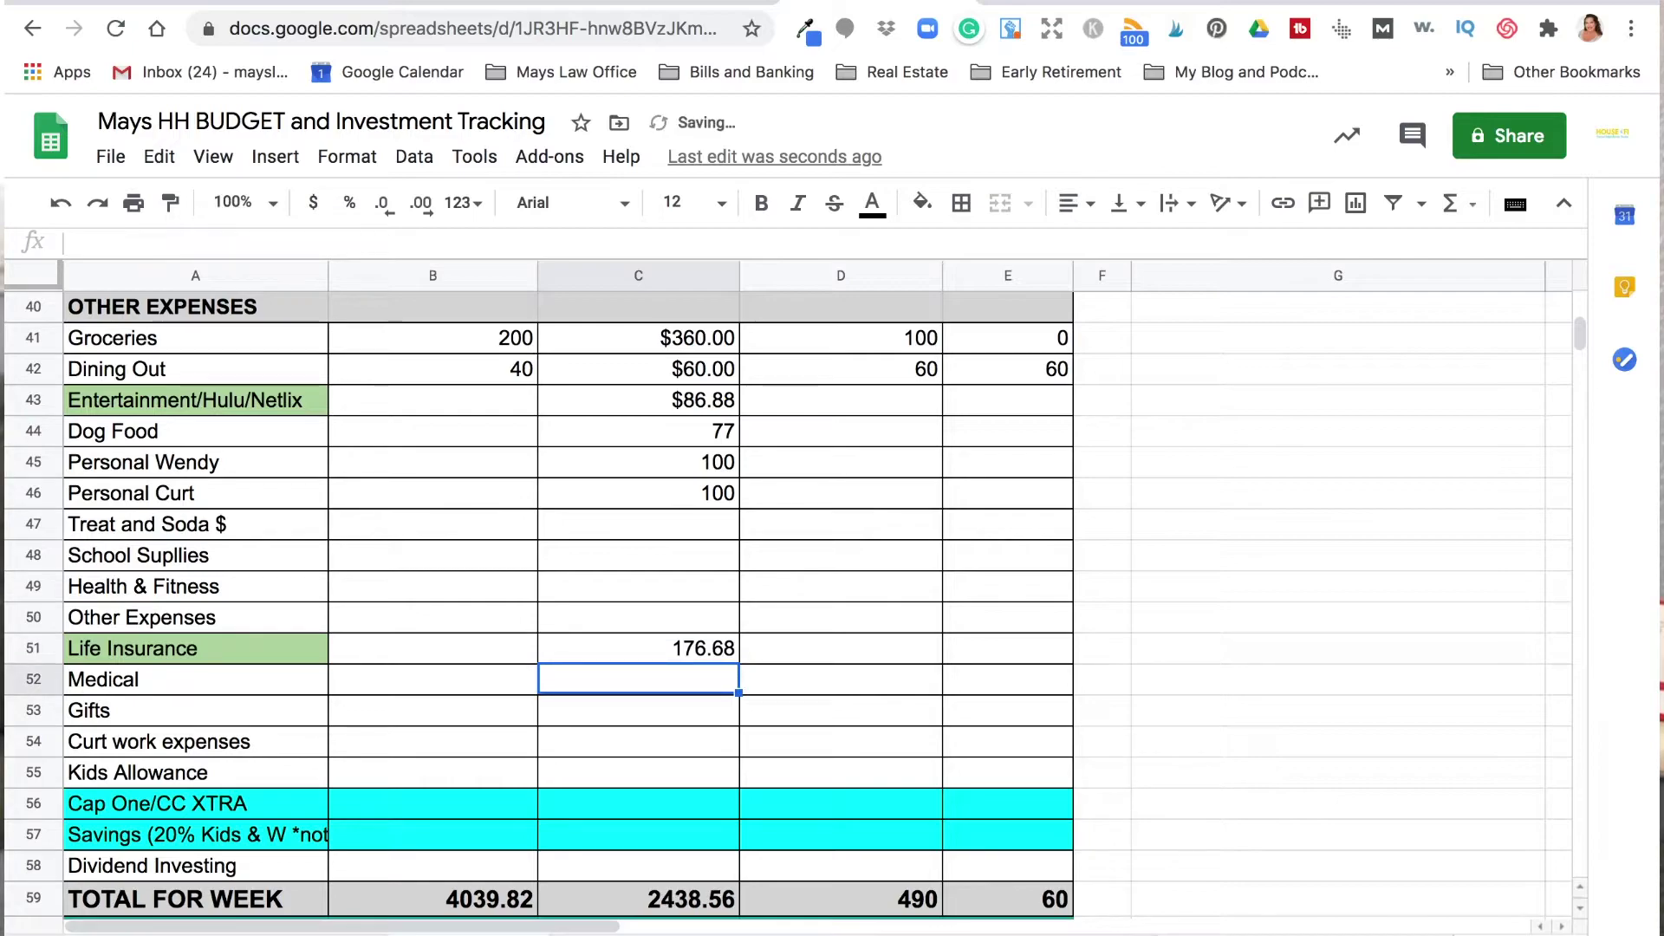
Enter 45 for the work expenses row and 115 for Kids Allowance in column C, skipping Medical and Gifts
left_click(638, 710)
left_click(637, 678)
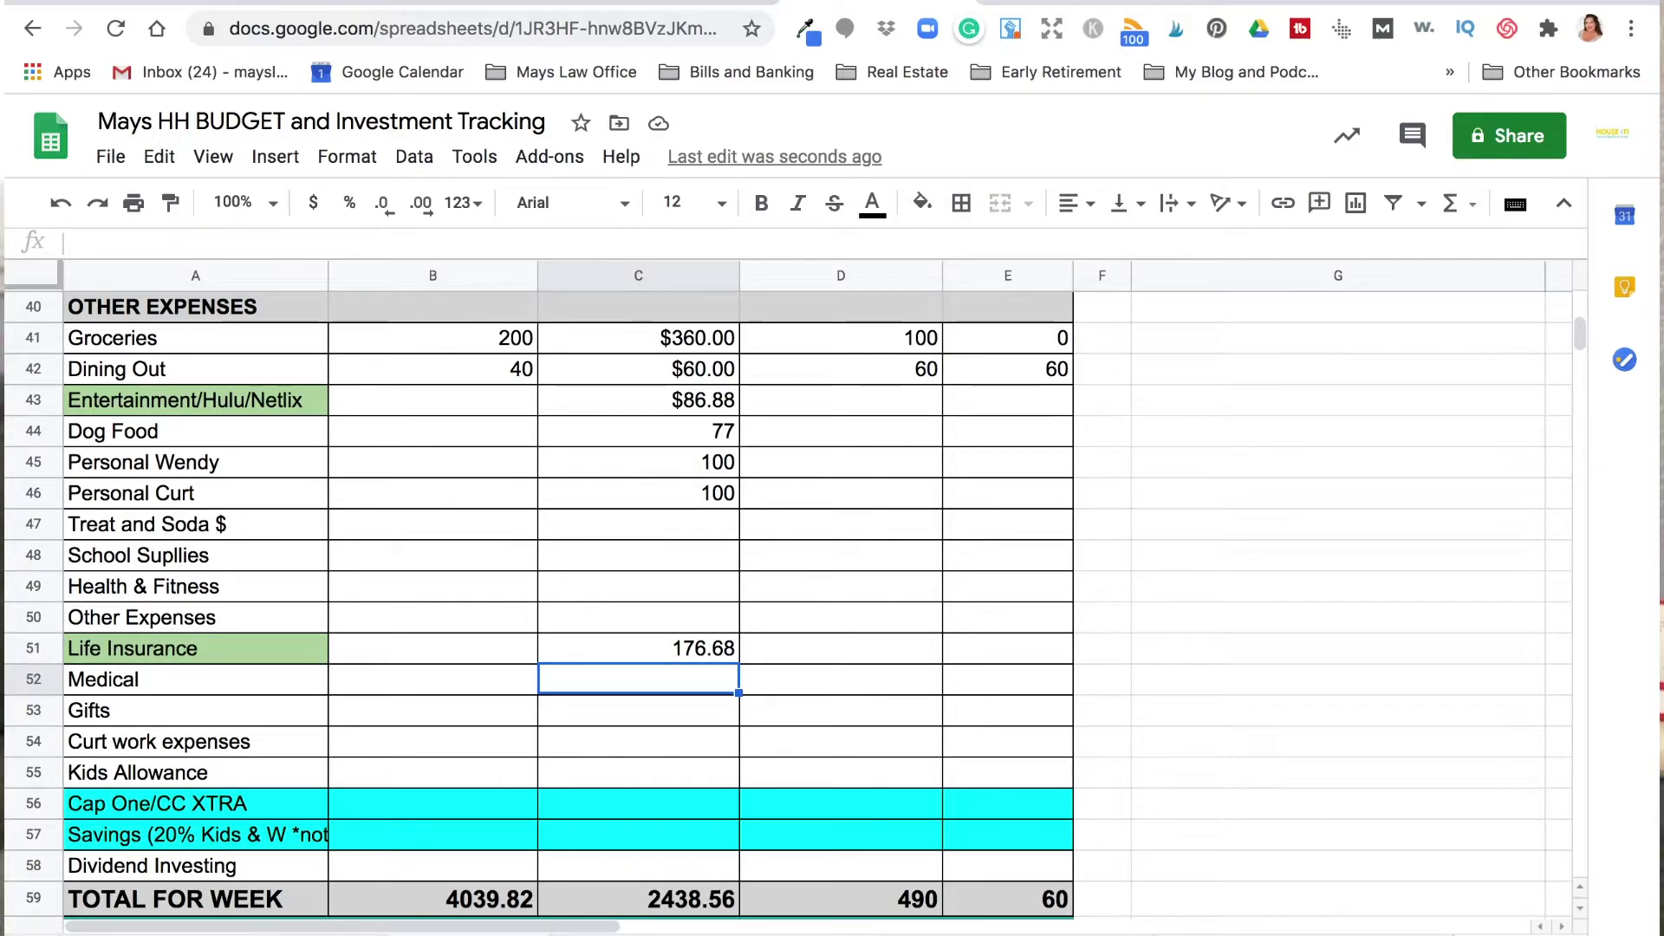
left_click(638, 710)
left_click(638, 741)
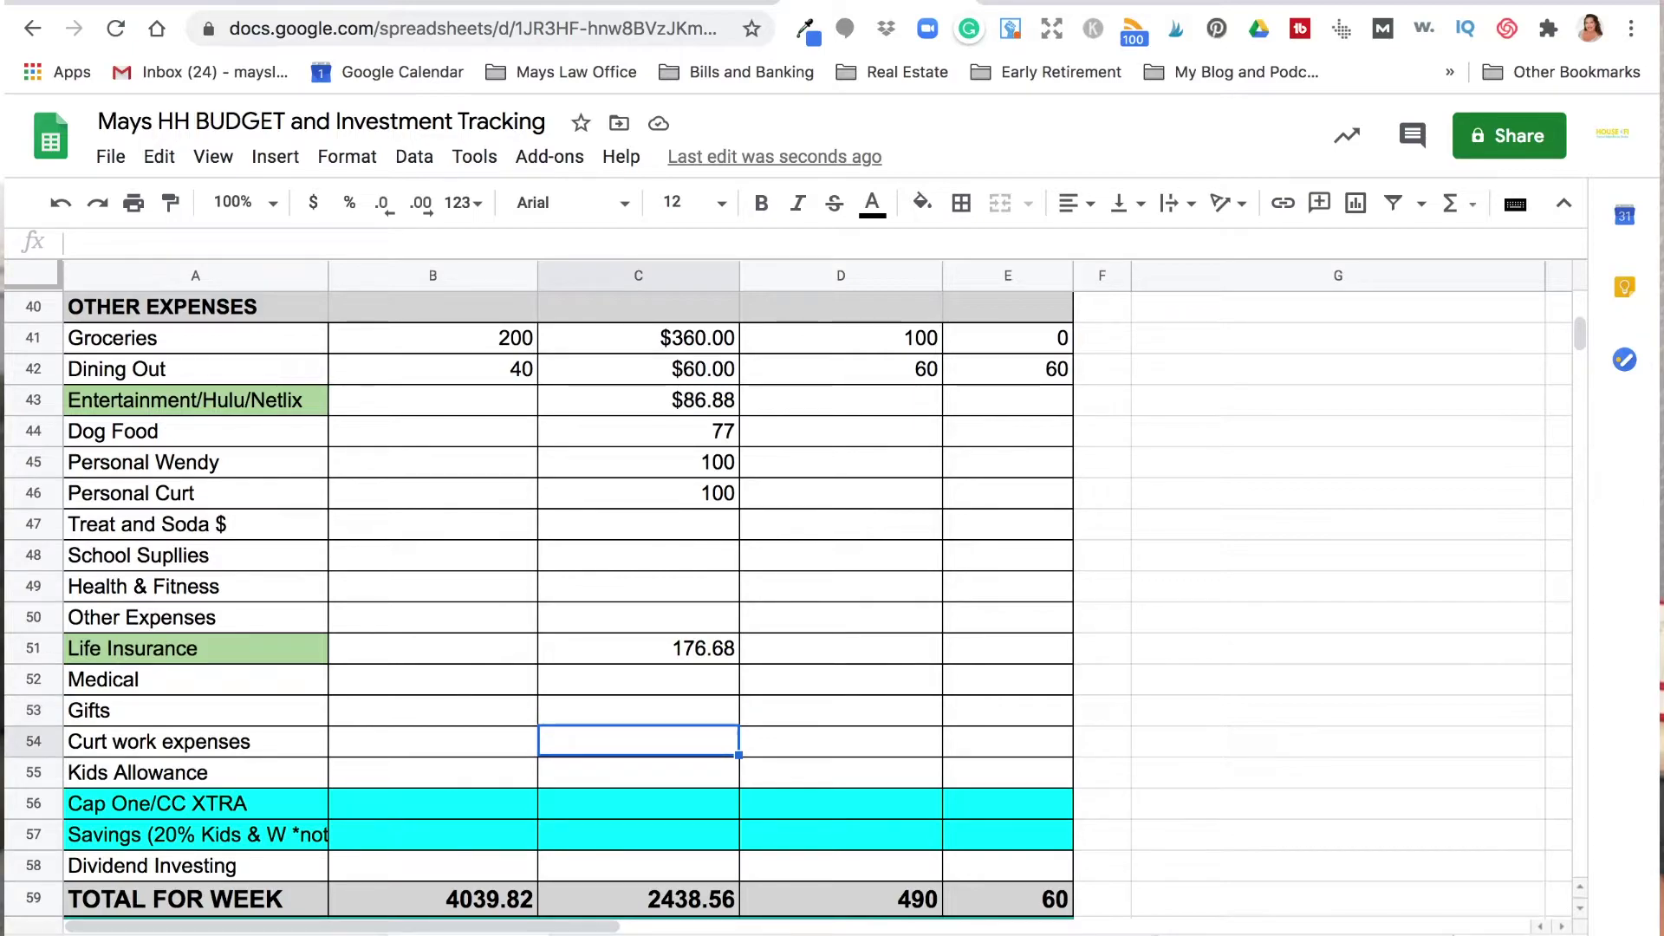
type("45")
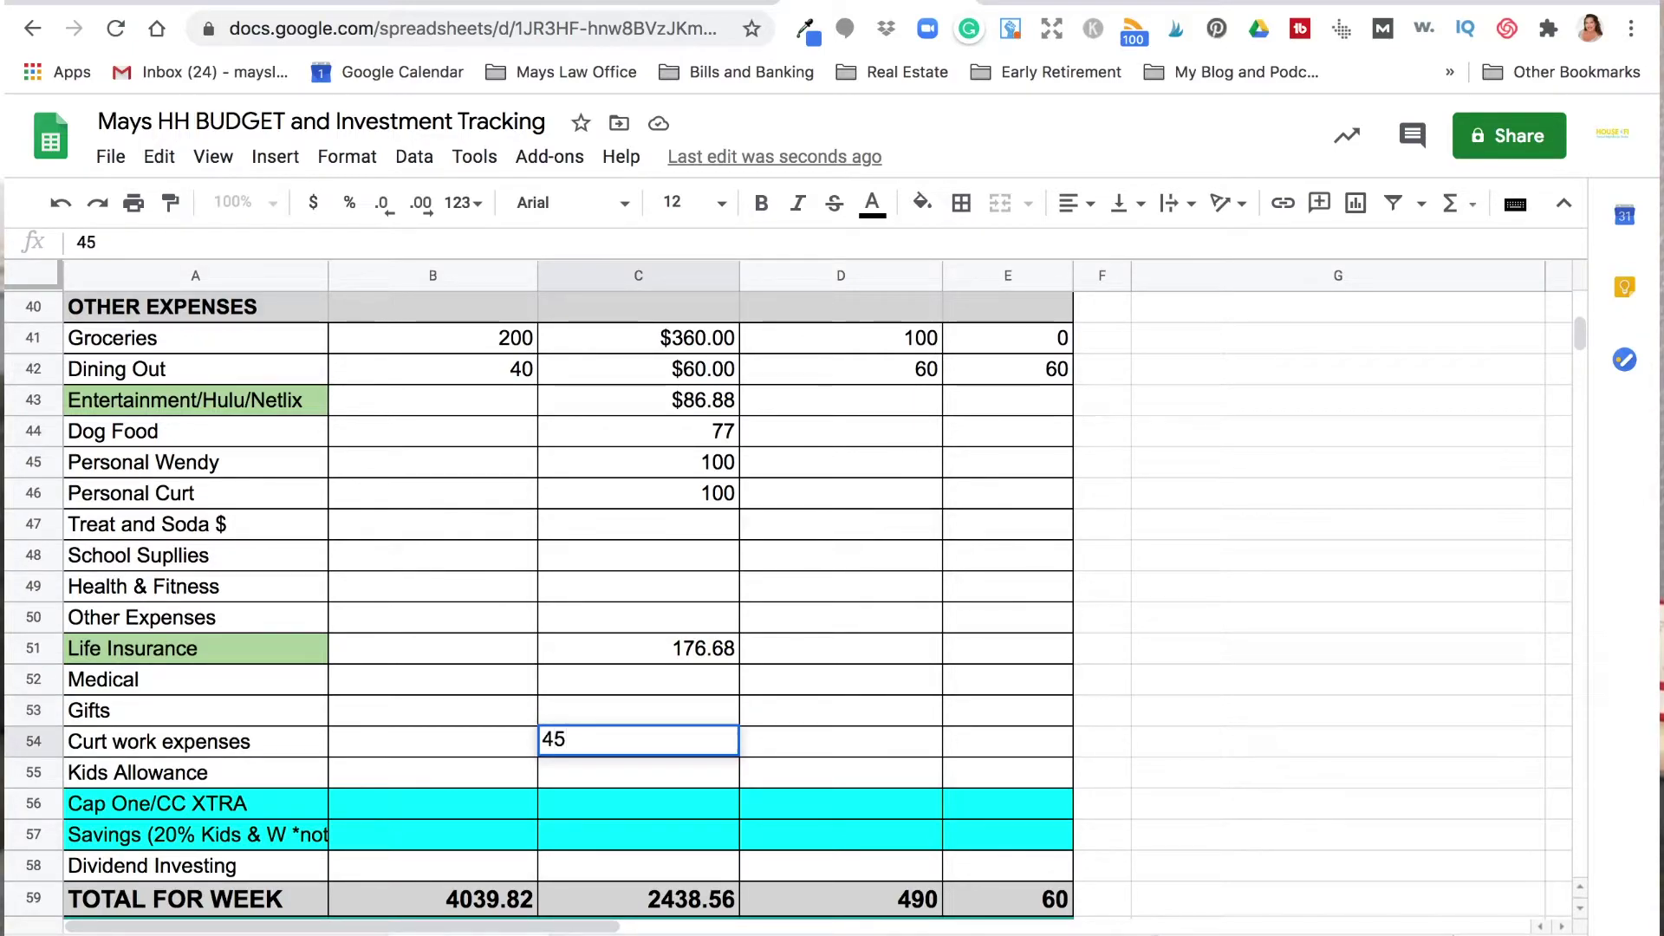
key("Return")
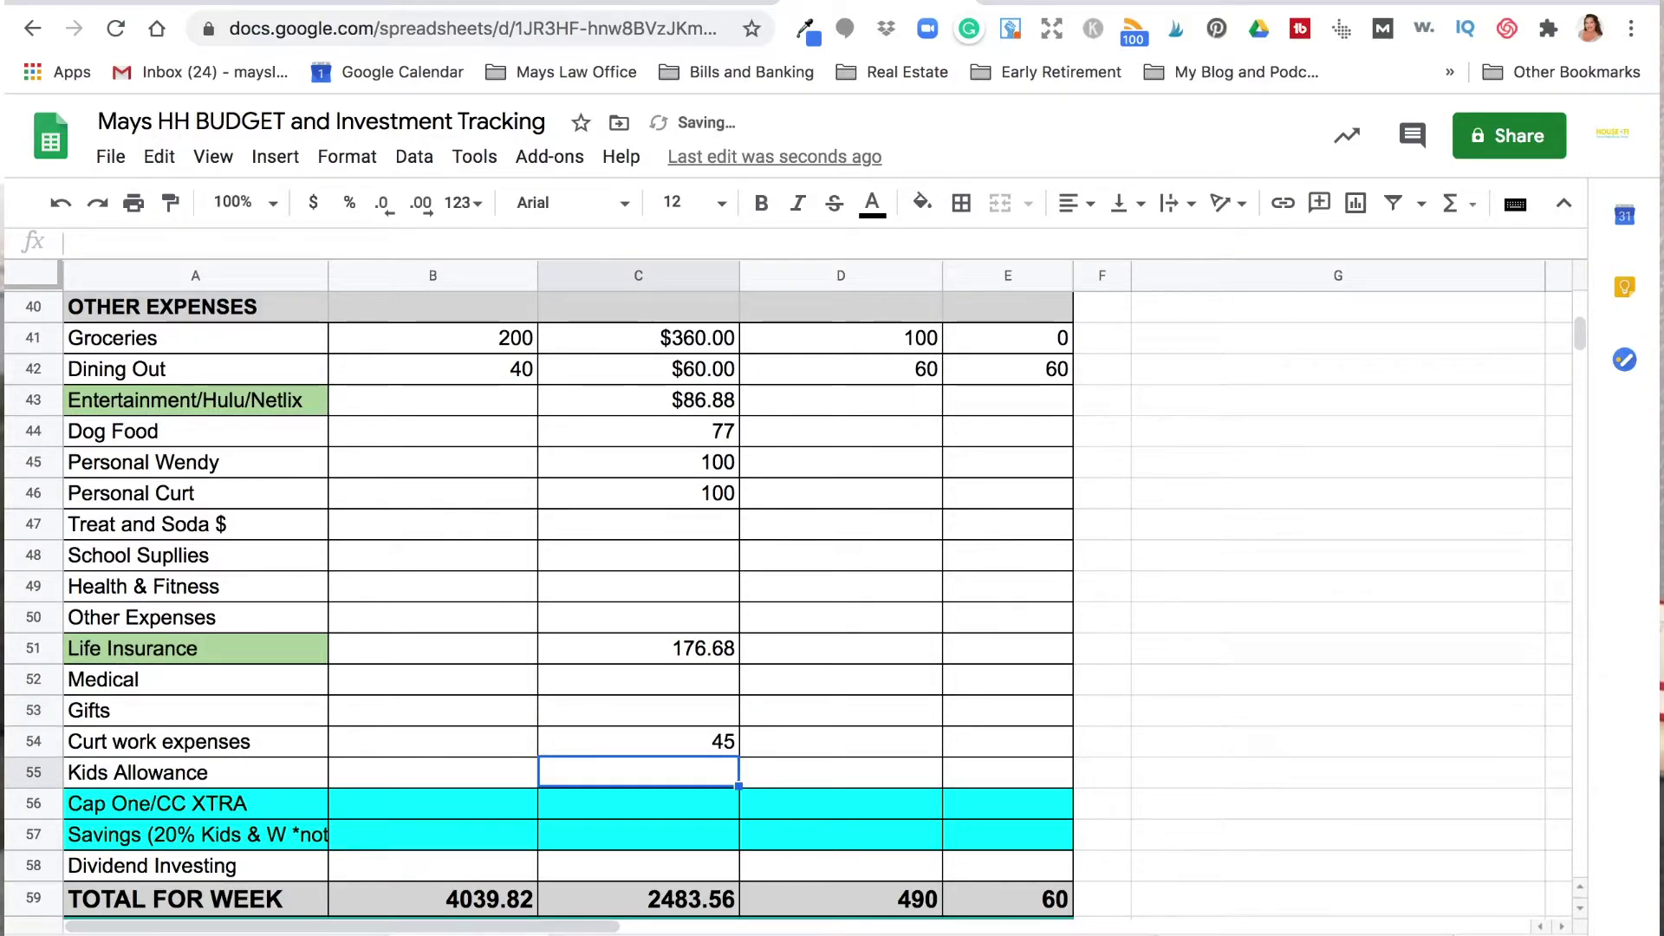
type("115")
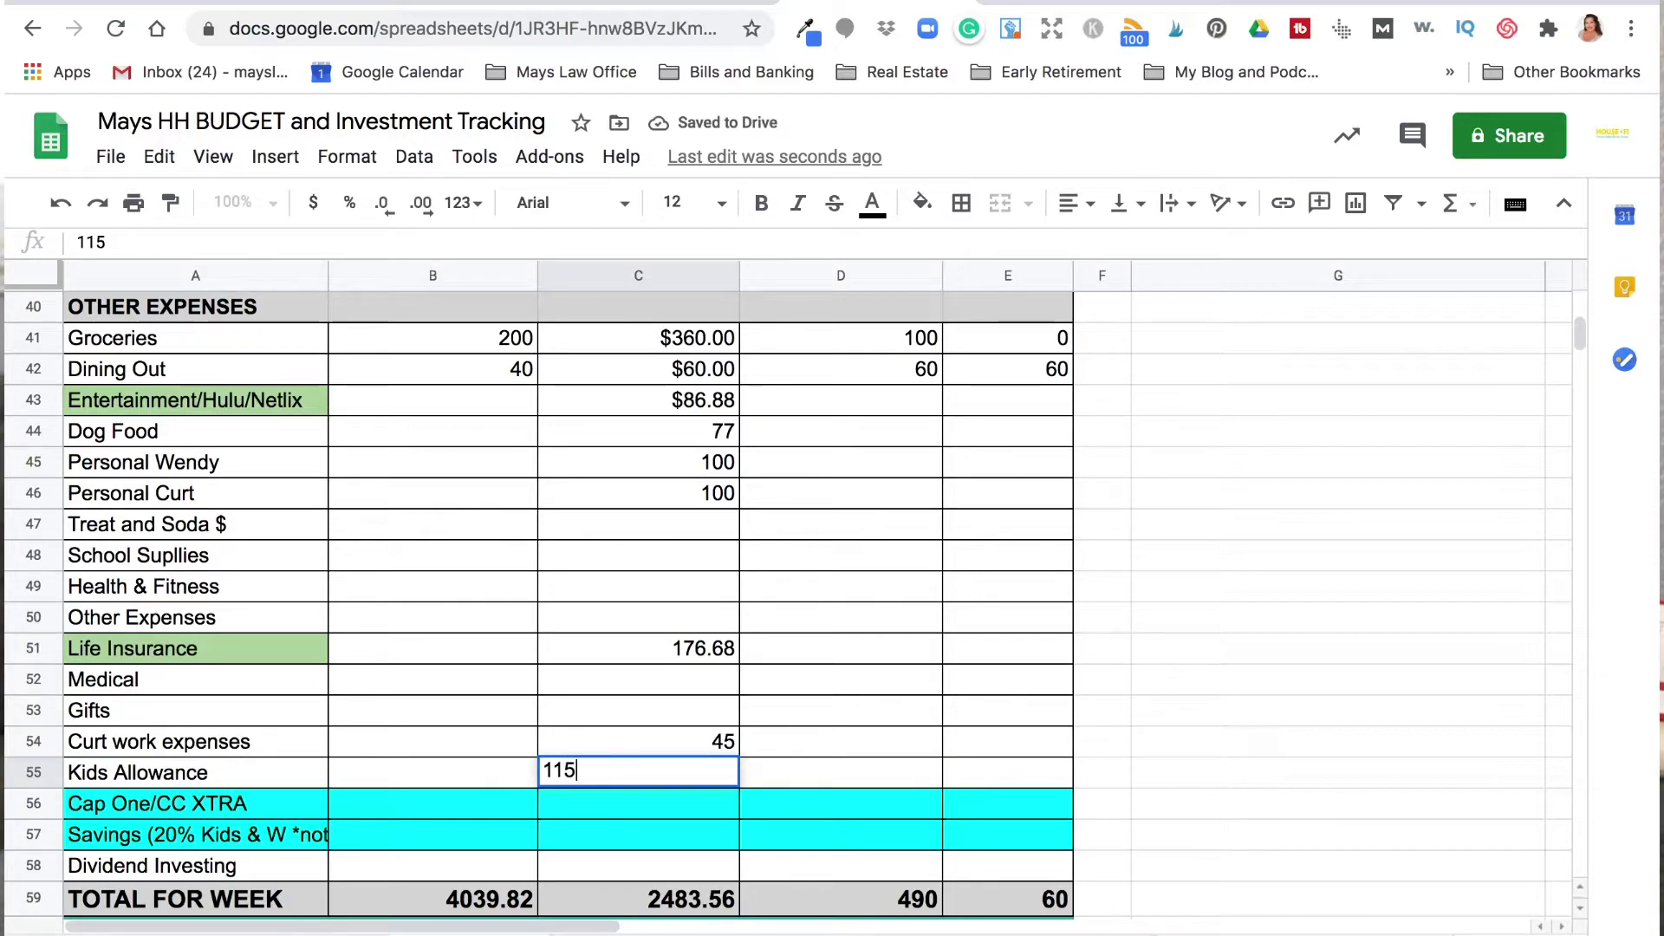
Enter the Cap One/CC XTRA amounts: 400 in column B and 536.80 in column C
left_click(371, 647)
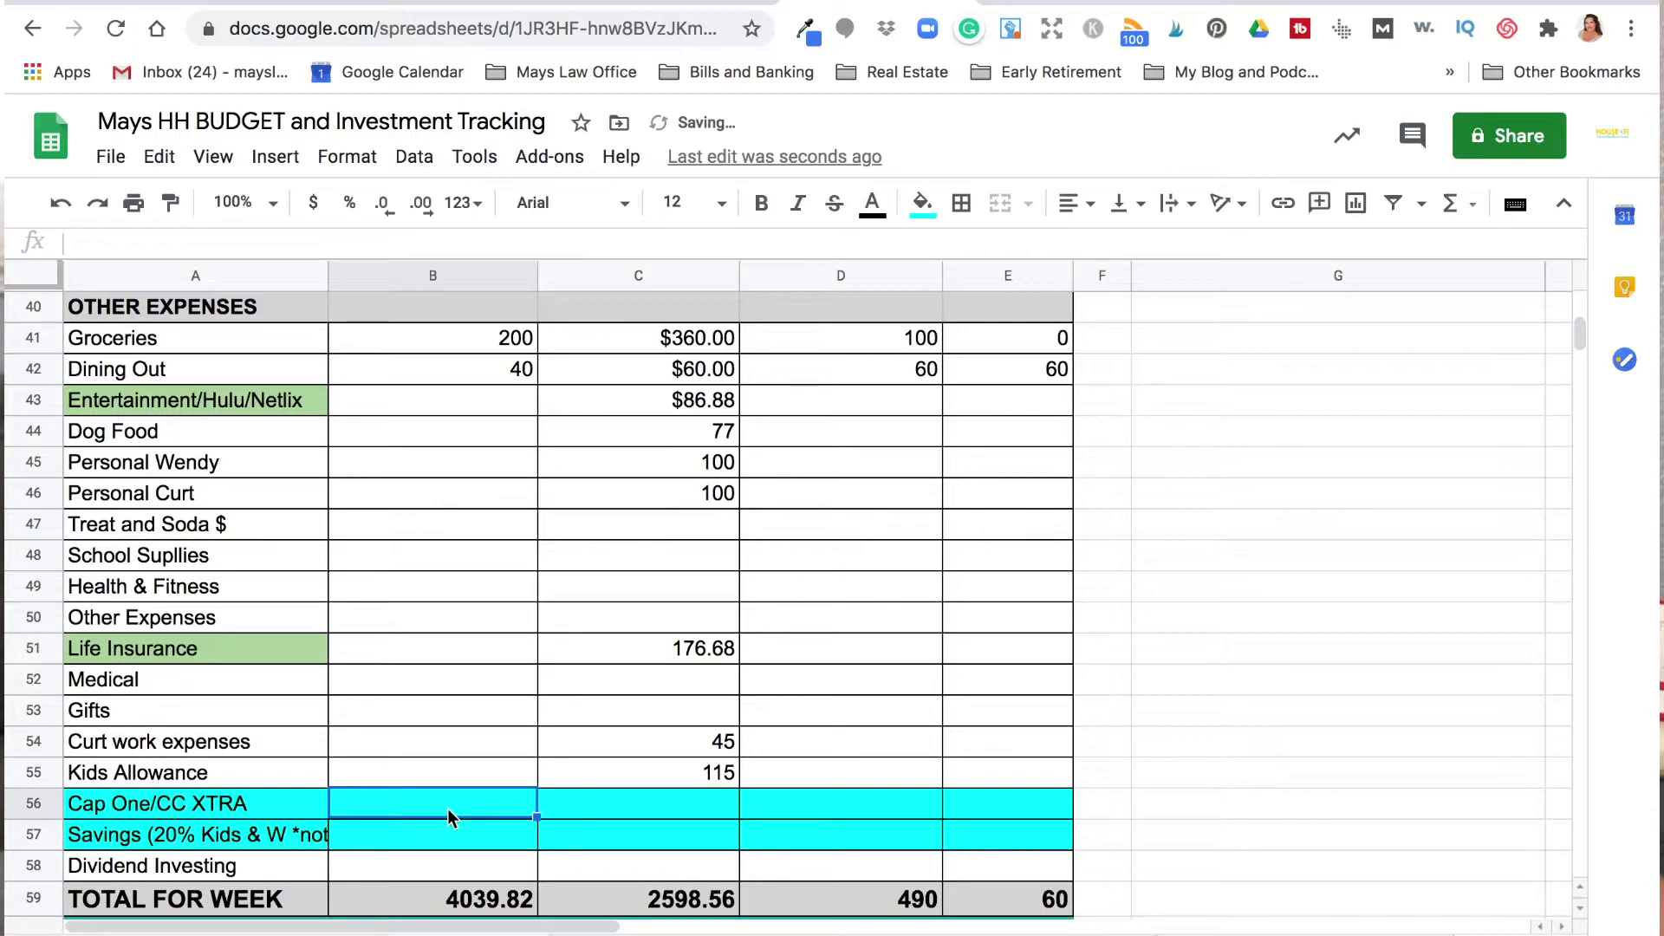
type("400")
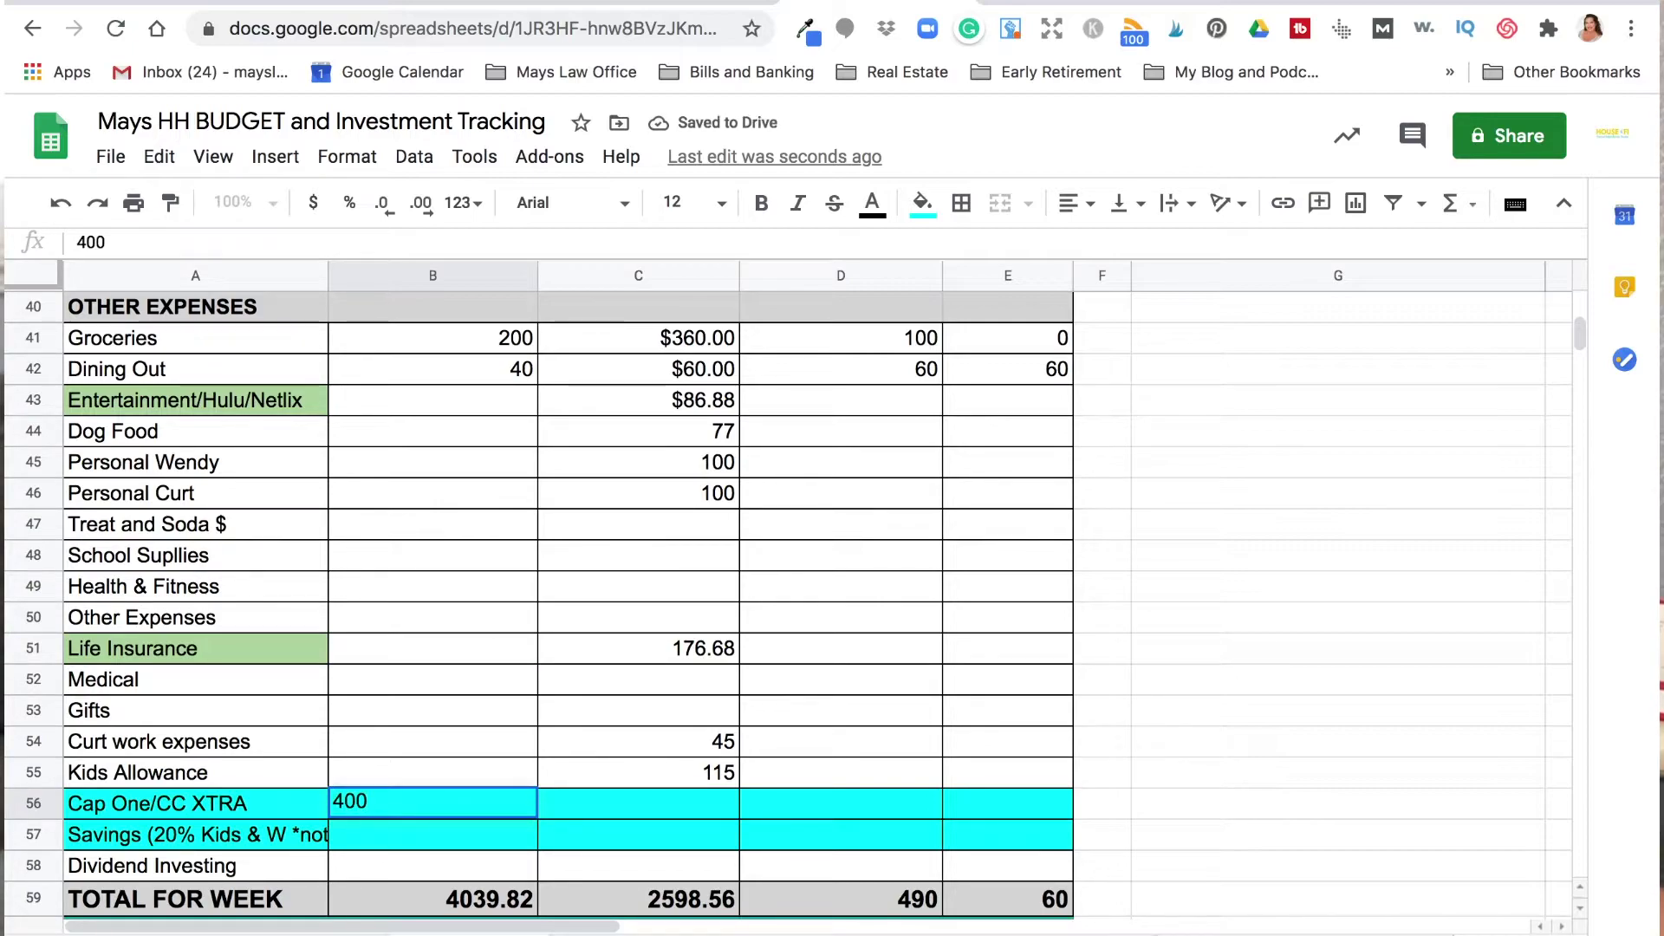
key("Tab")
type("53")
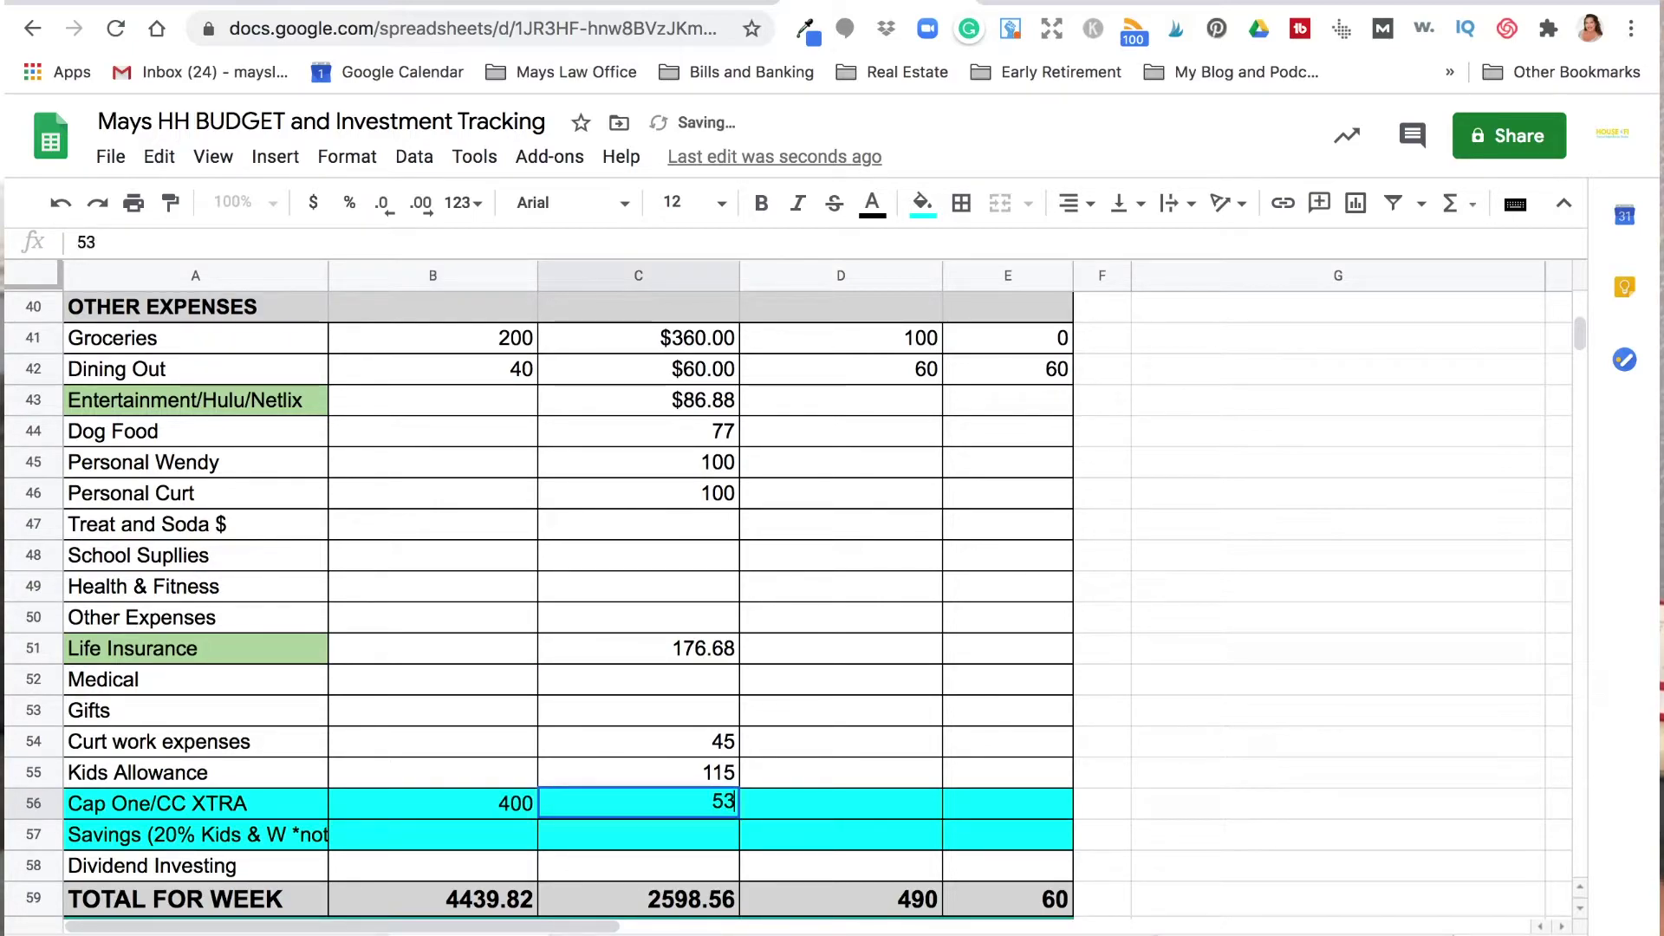
type("6.80")
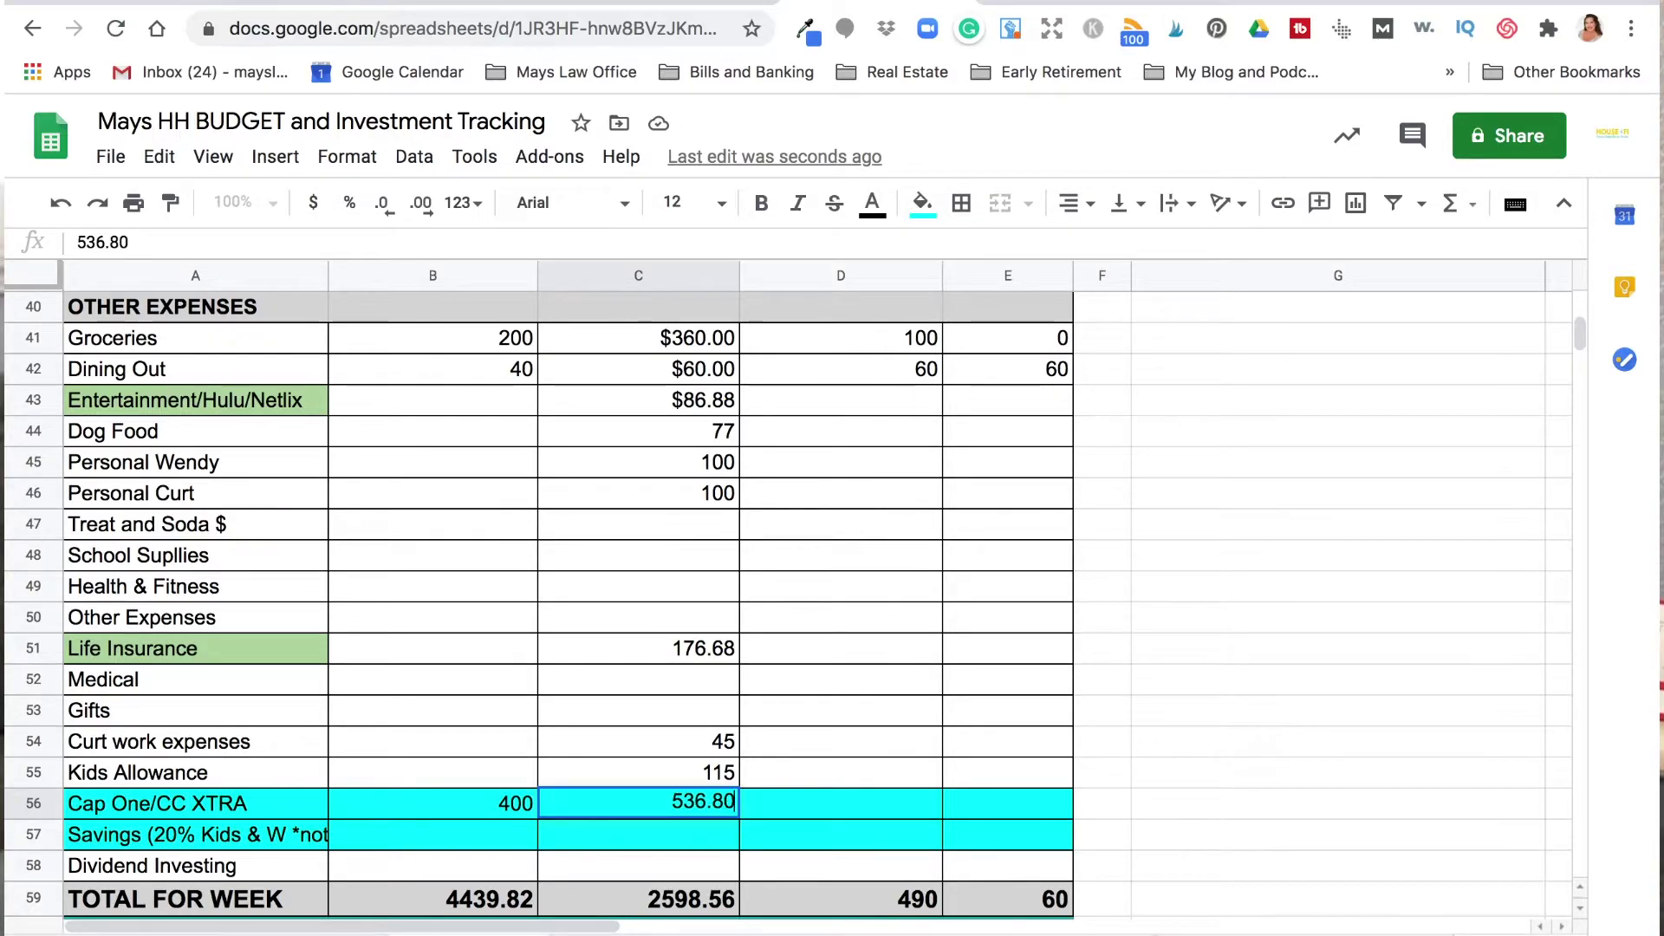
key("Return")
Enter the Savings amounts: 147 in column B and 156 in column C
key("Left")
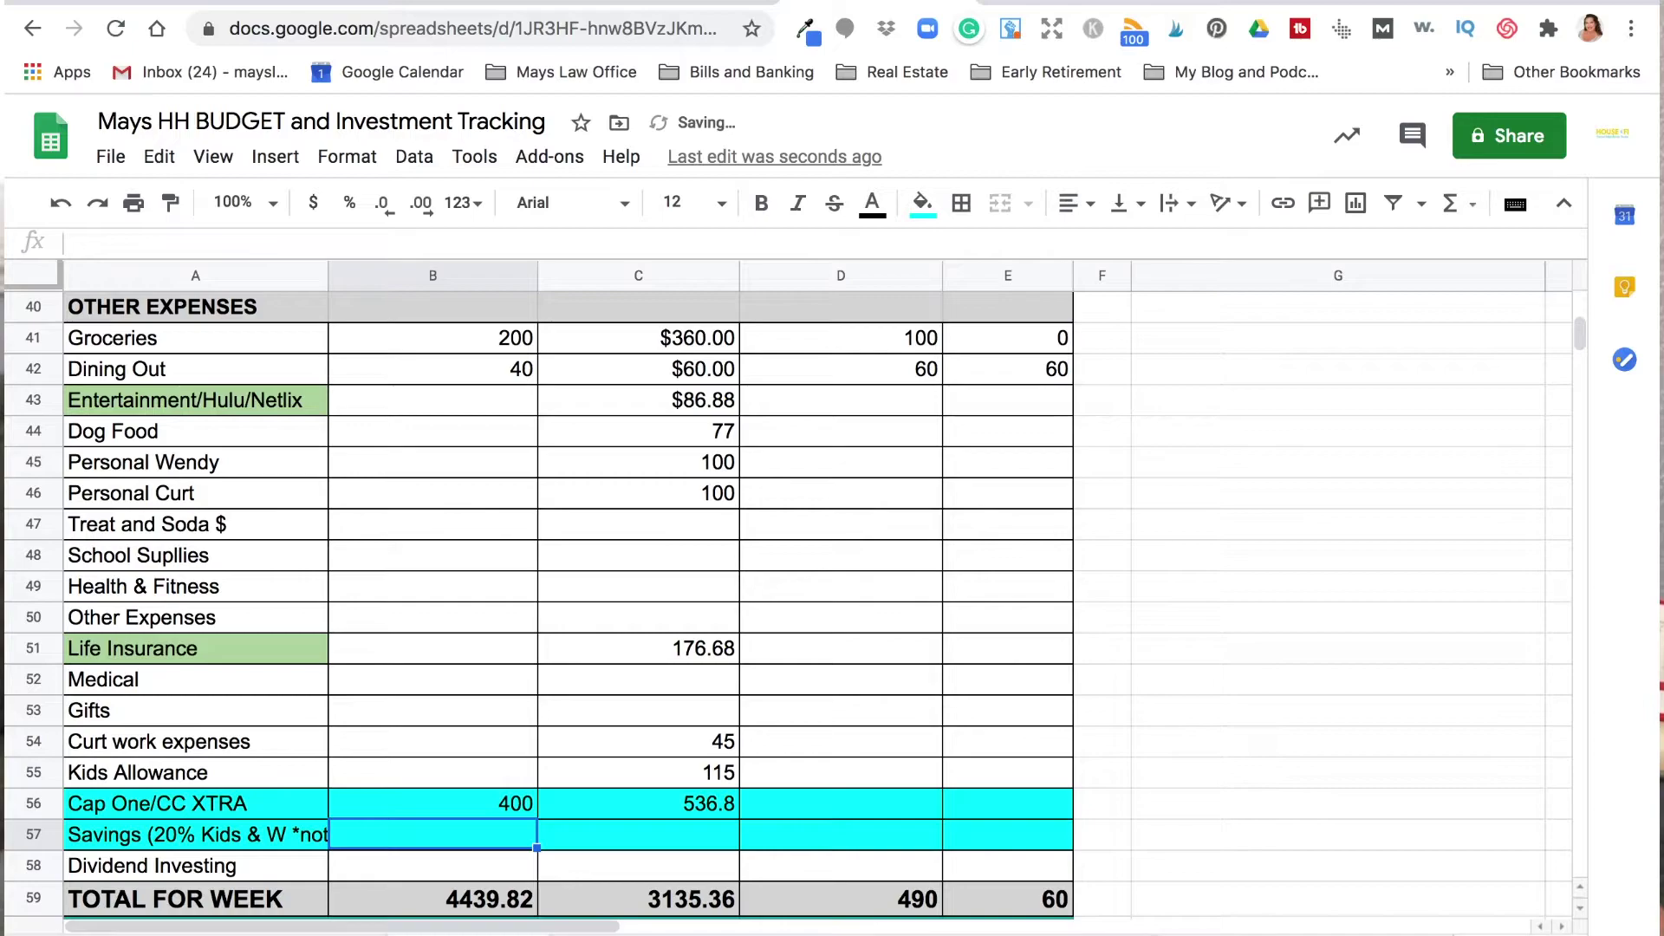
type("147")
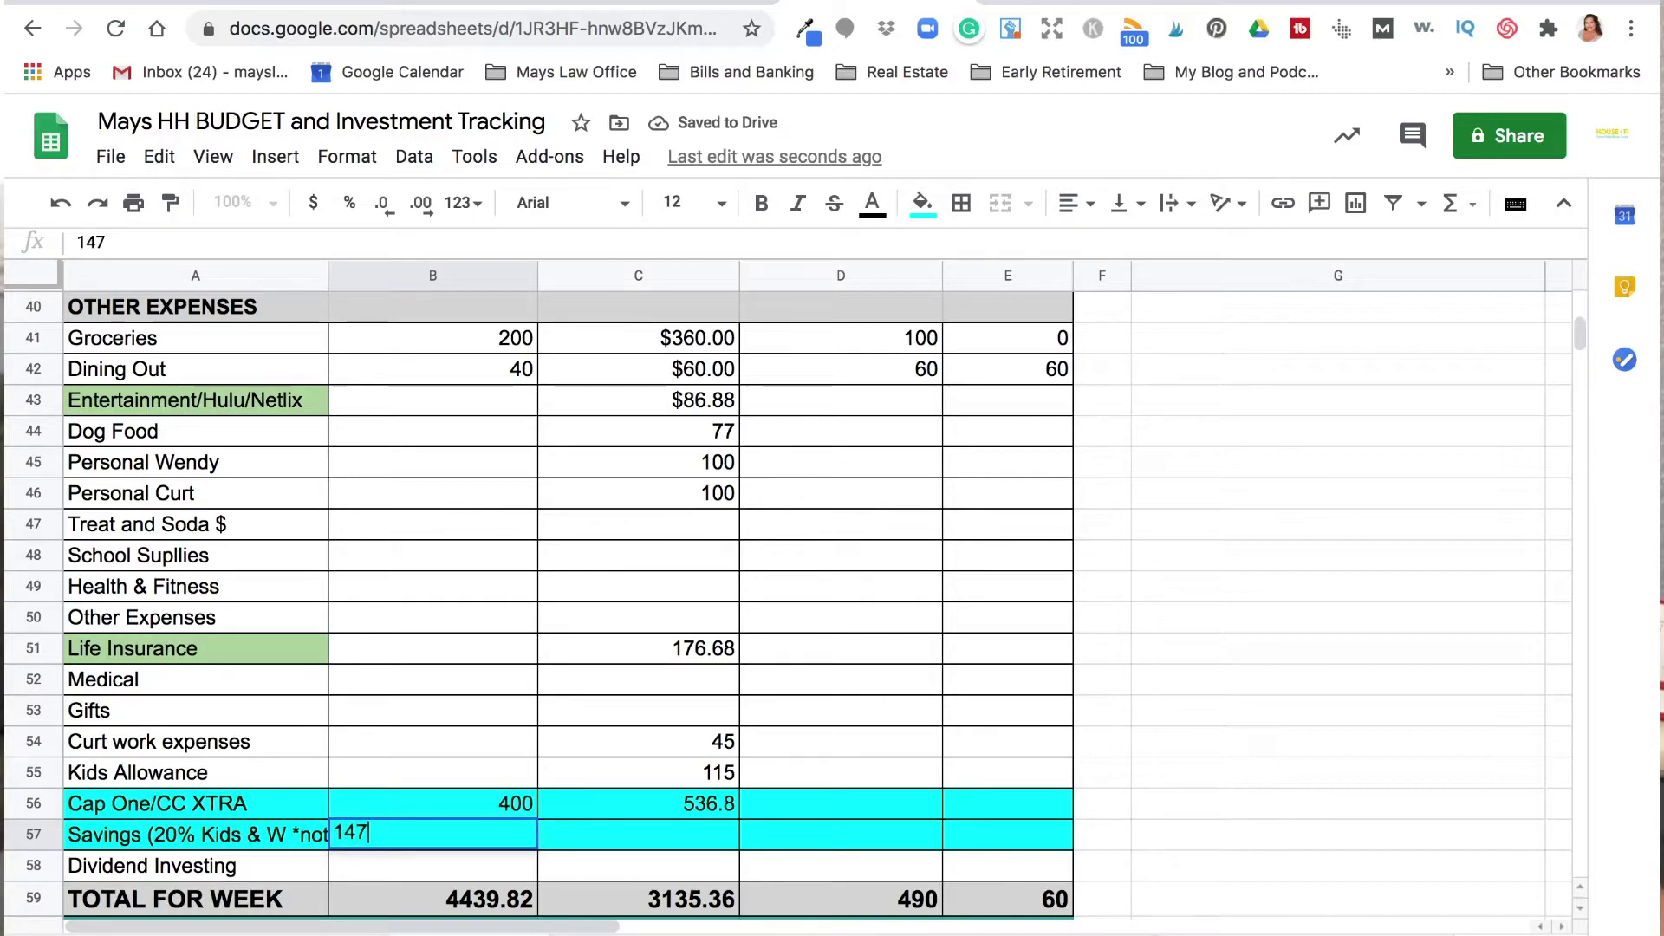
key("Tab")
type("156")
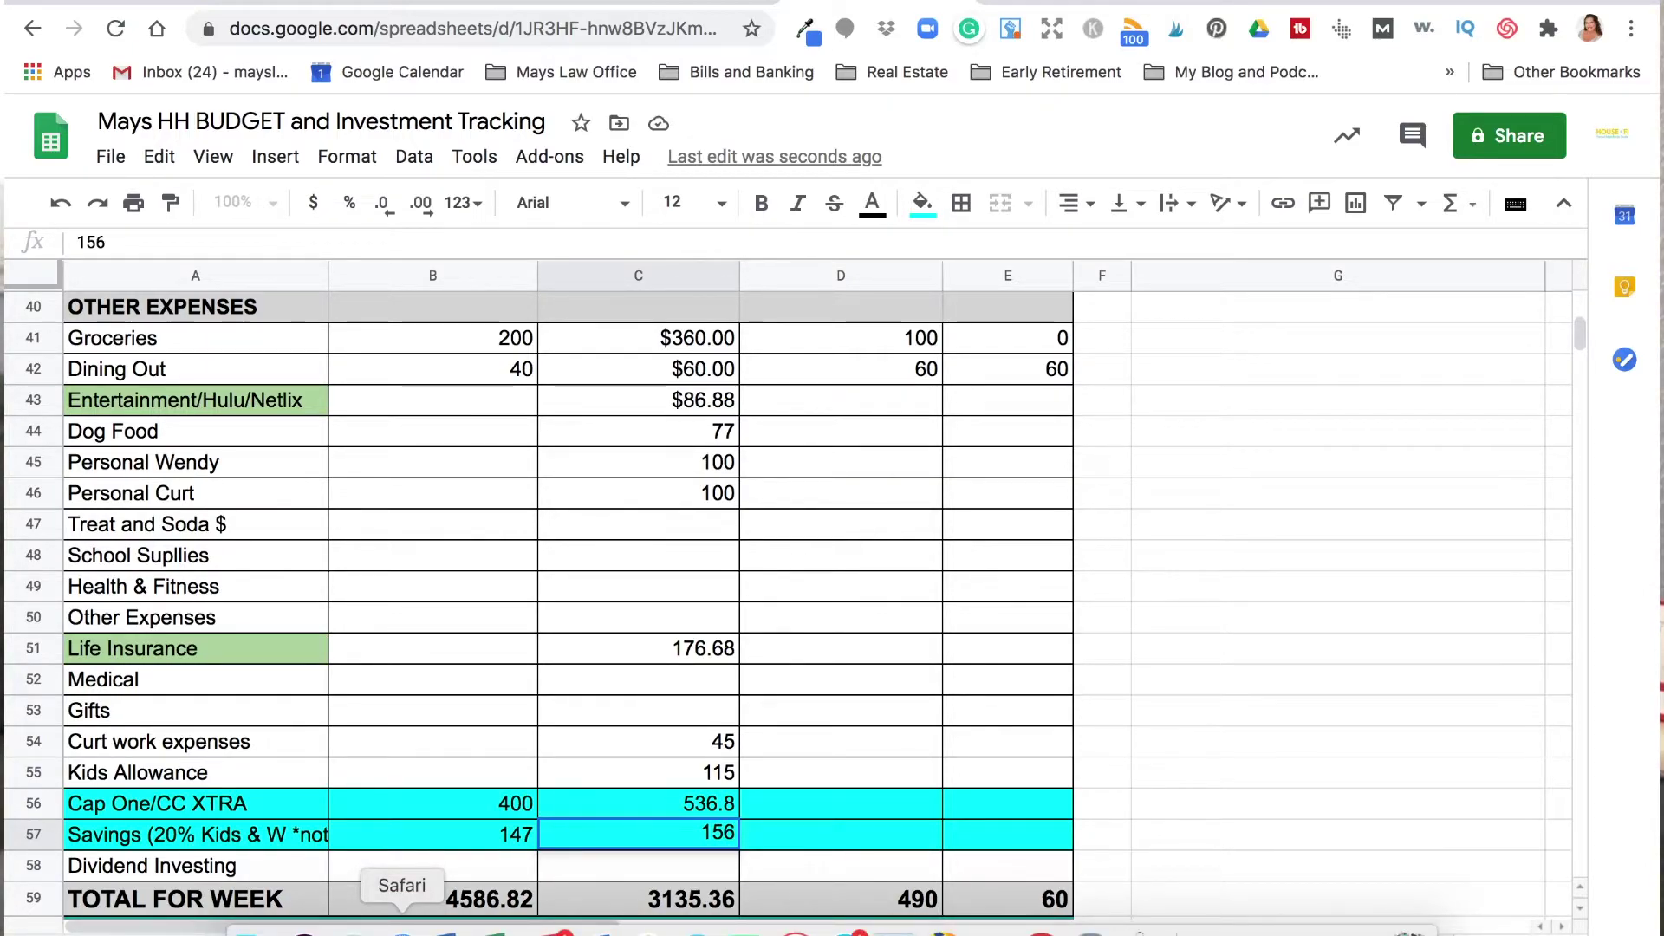
left_click(851, 839)
key("Down")
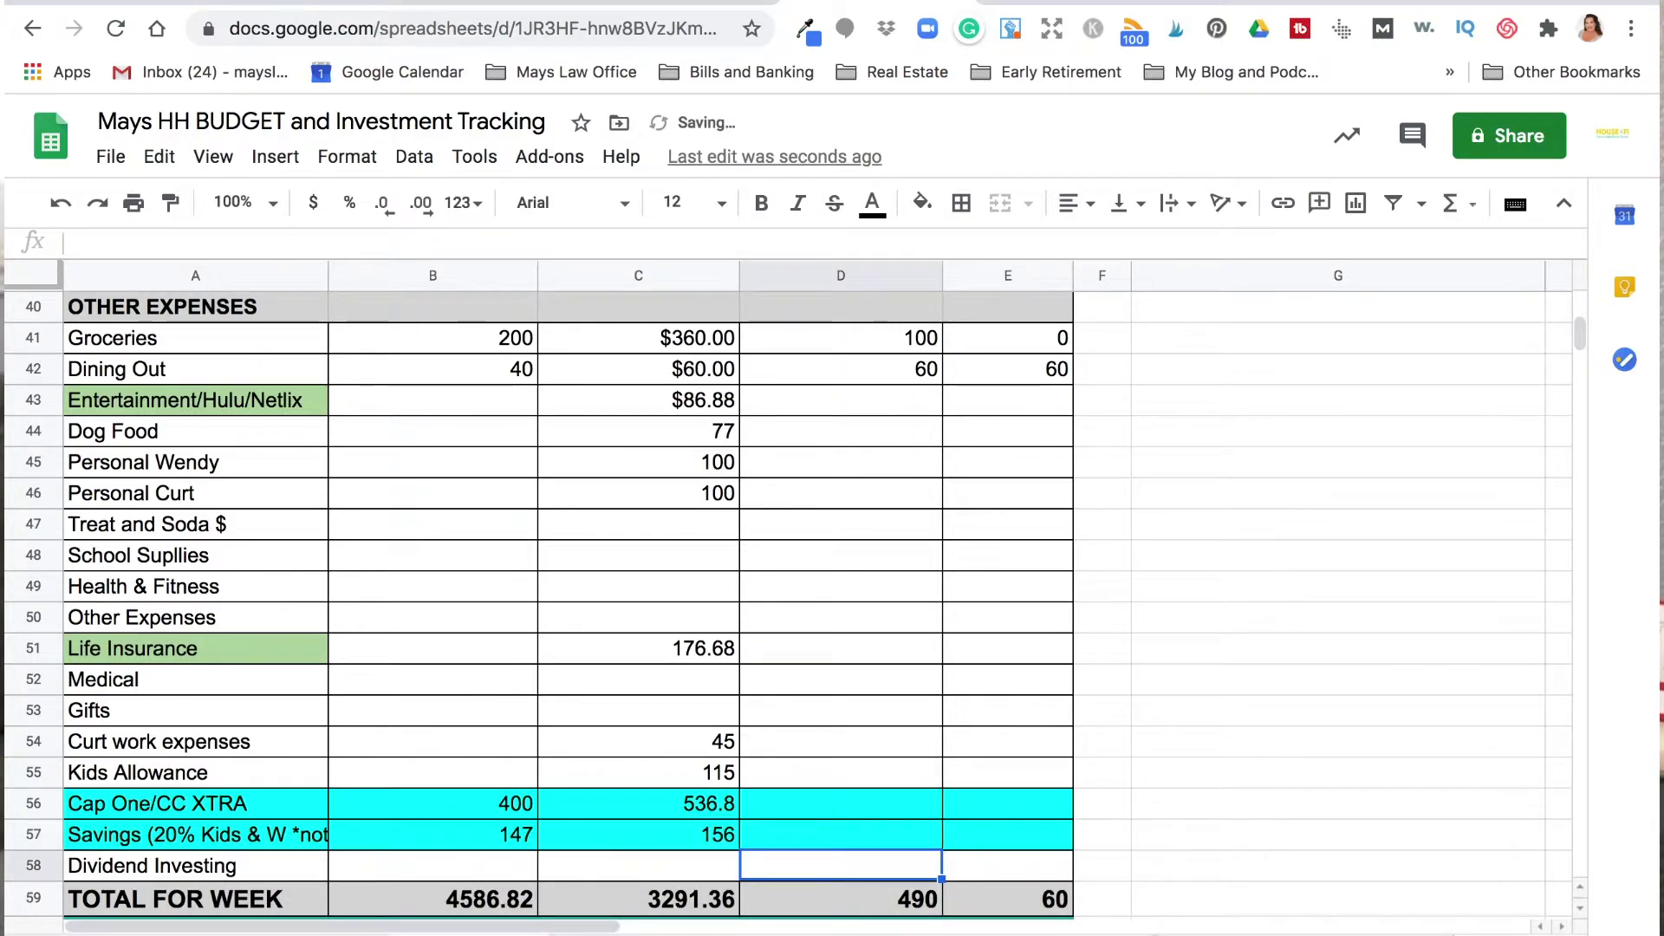
Enter the Savings amount of 147 in column D
key("Down")
key("Down")
key("Down")
key("Up")
key("Up")
key("Up")
key("Up")
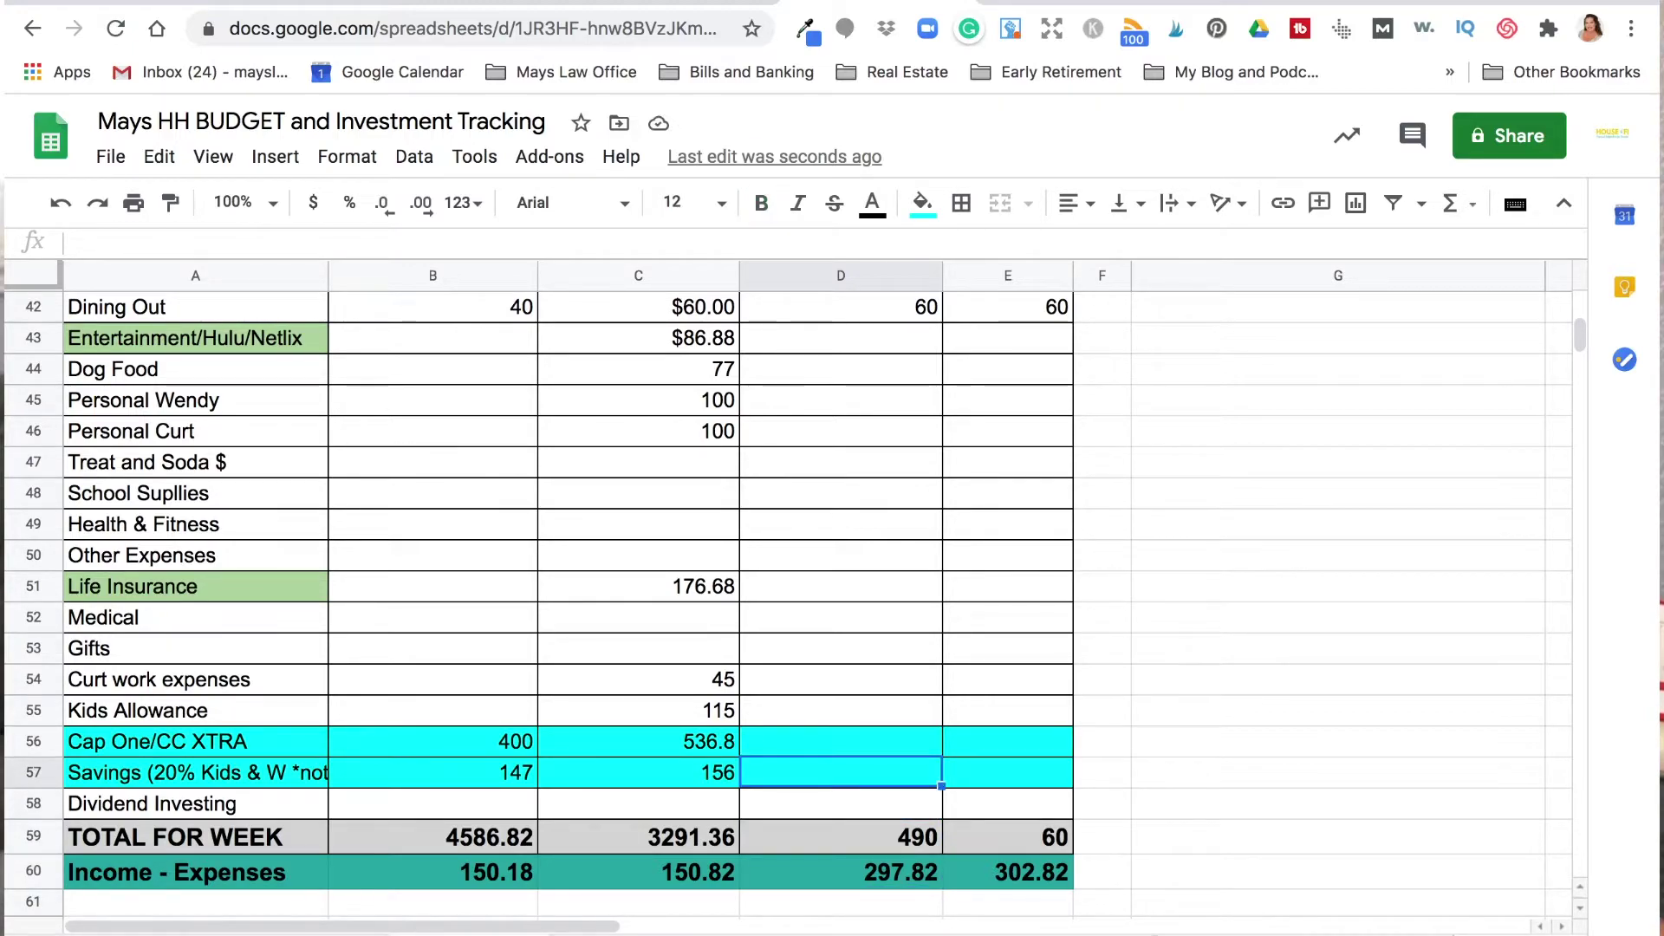
type("14")
key("Tab")
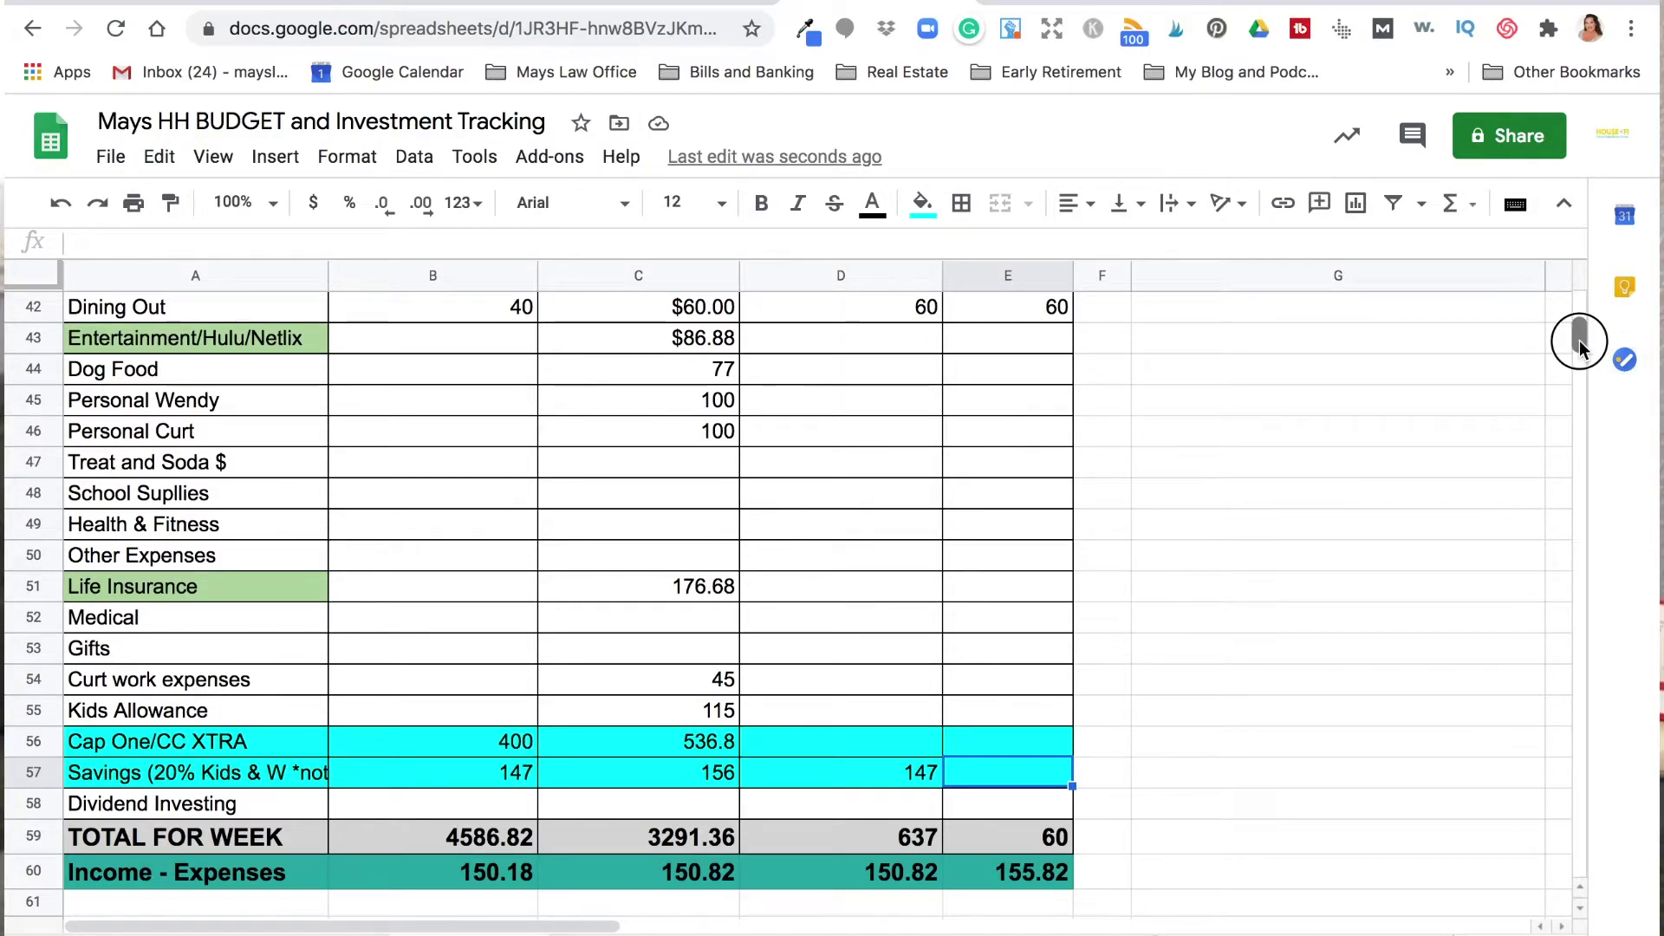
Check the Income - Expenses balances, and review the column B amounts from Savings up through the Registration row
left_click_drag(1578, 340, 1579, 341)
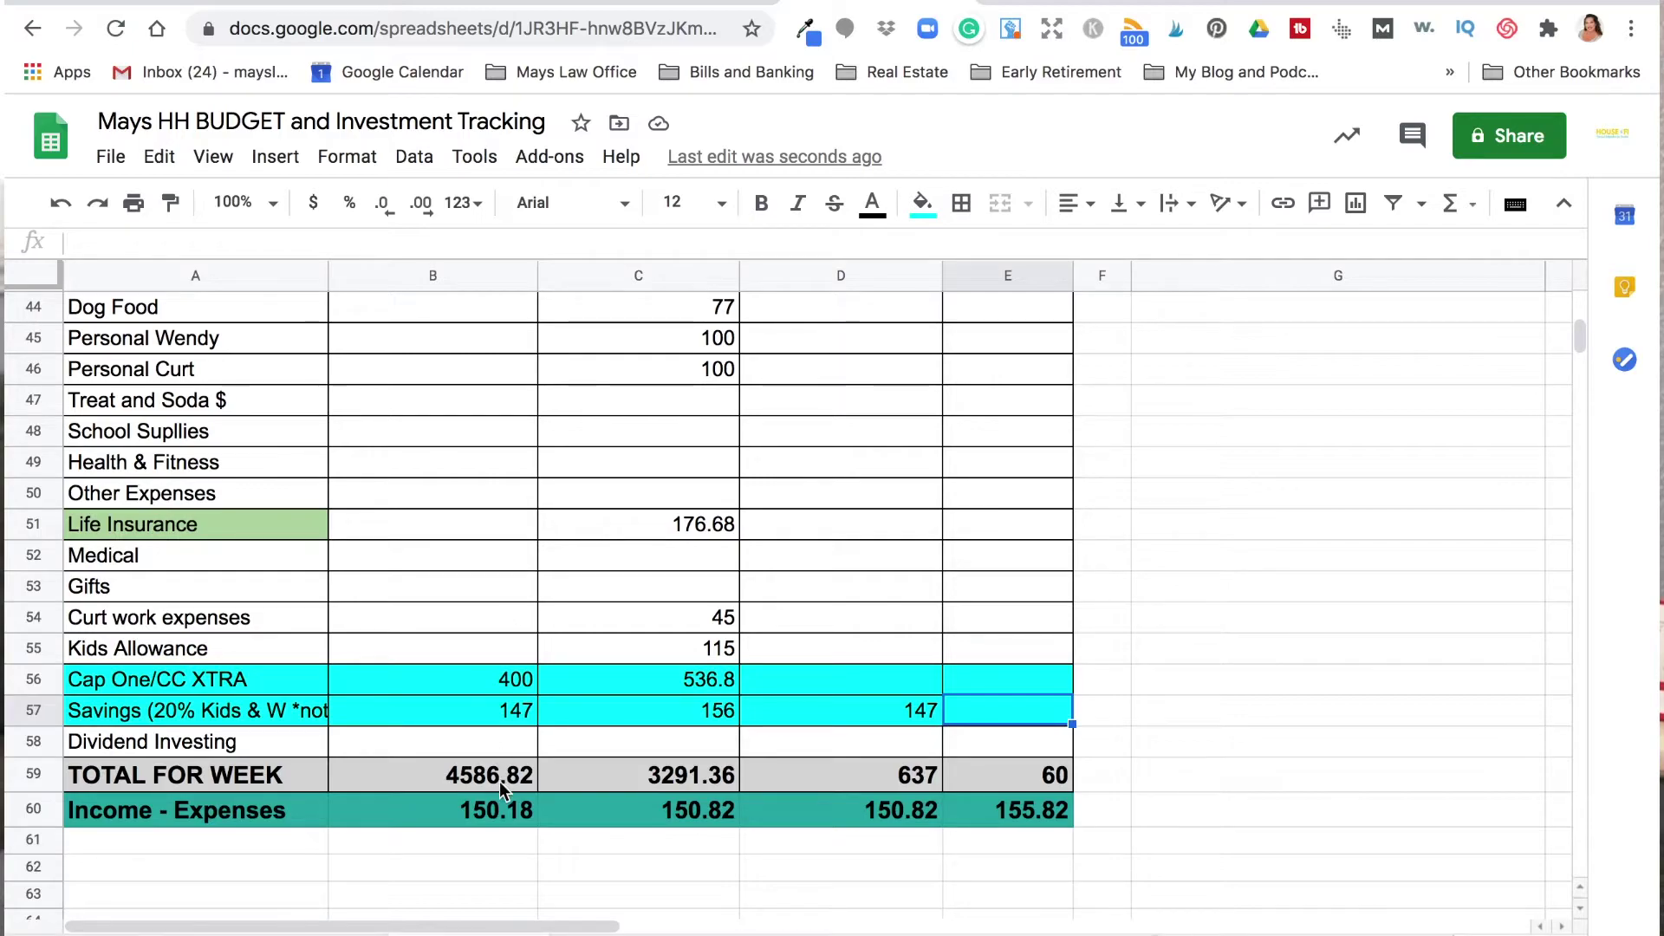
left_click(496, 811)
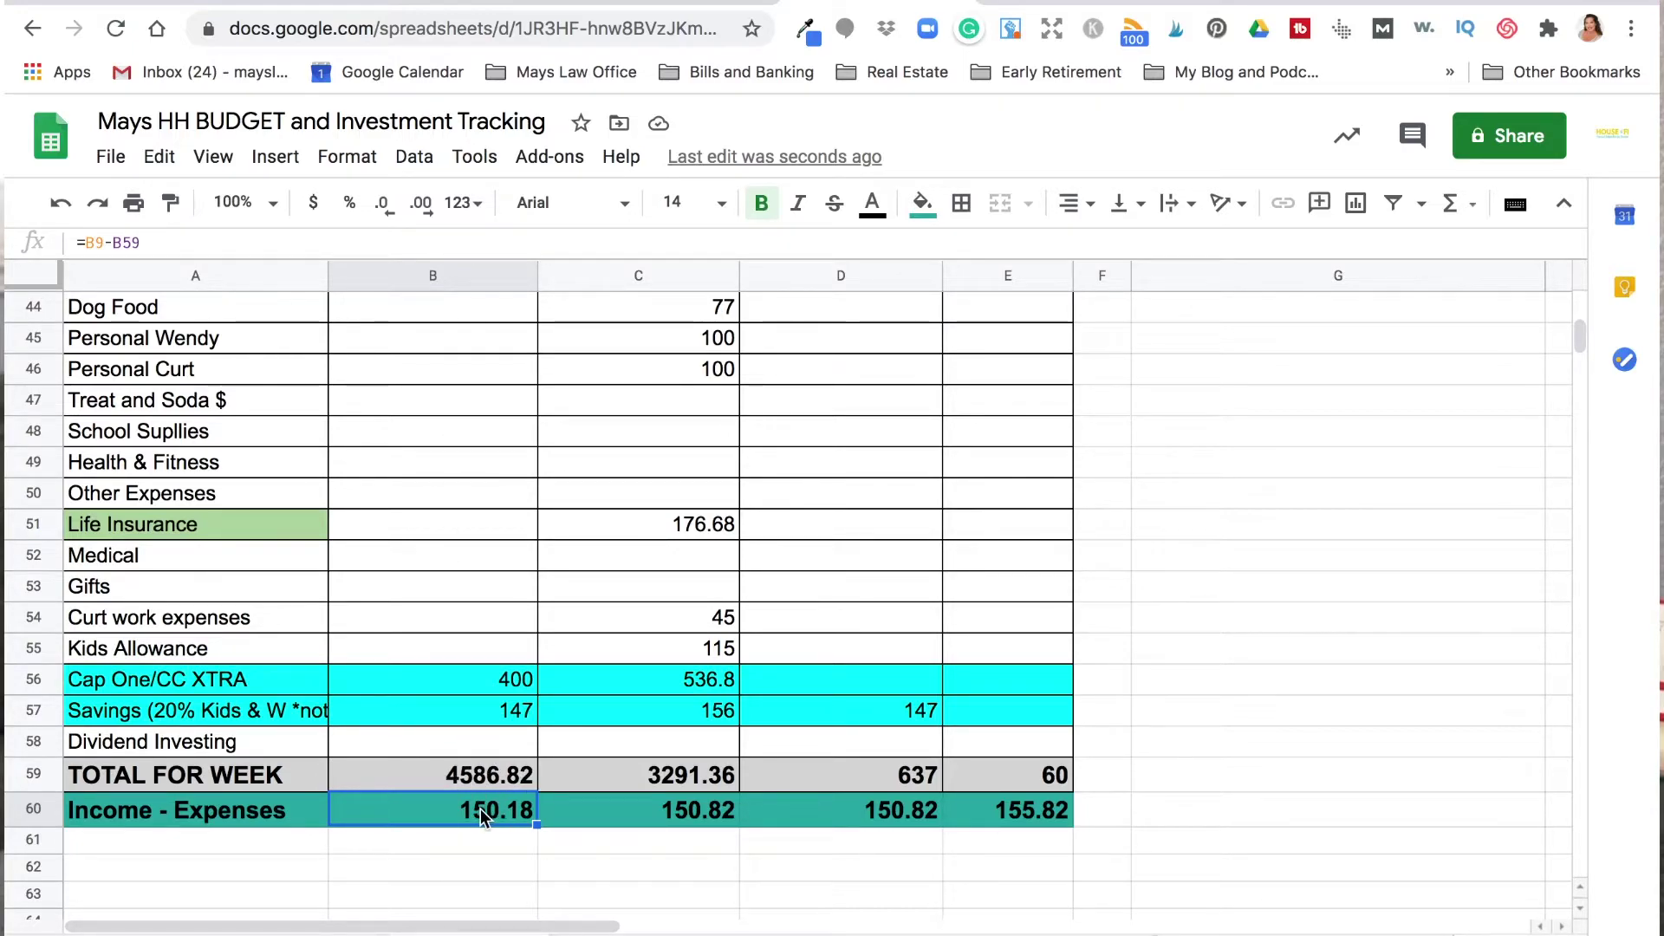
left_click(468, 710)
key("Up")
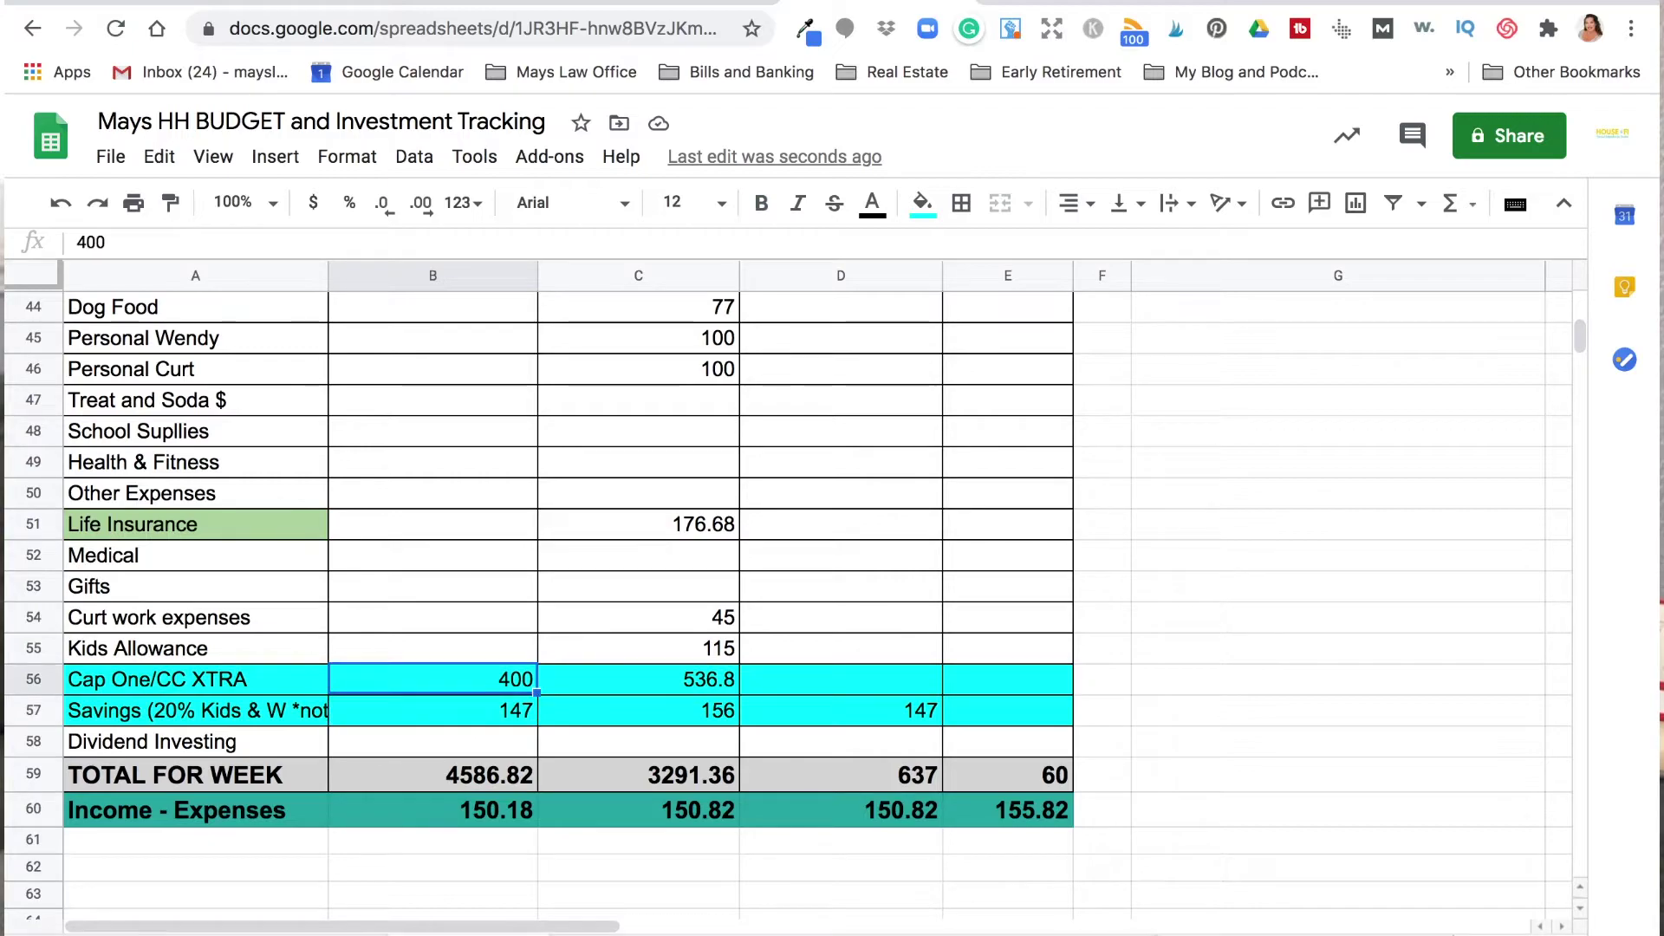
key("Up")
key("Up")
key("Up")
key("Up")
key("Up")
key("Up")
key("Up")
key("Up")
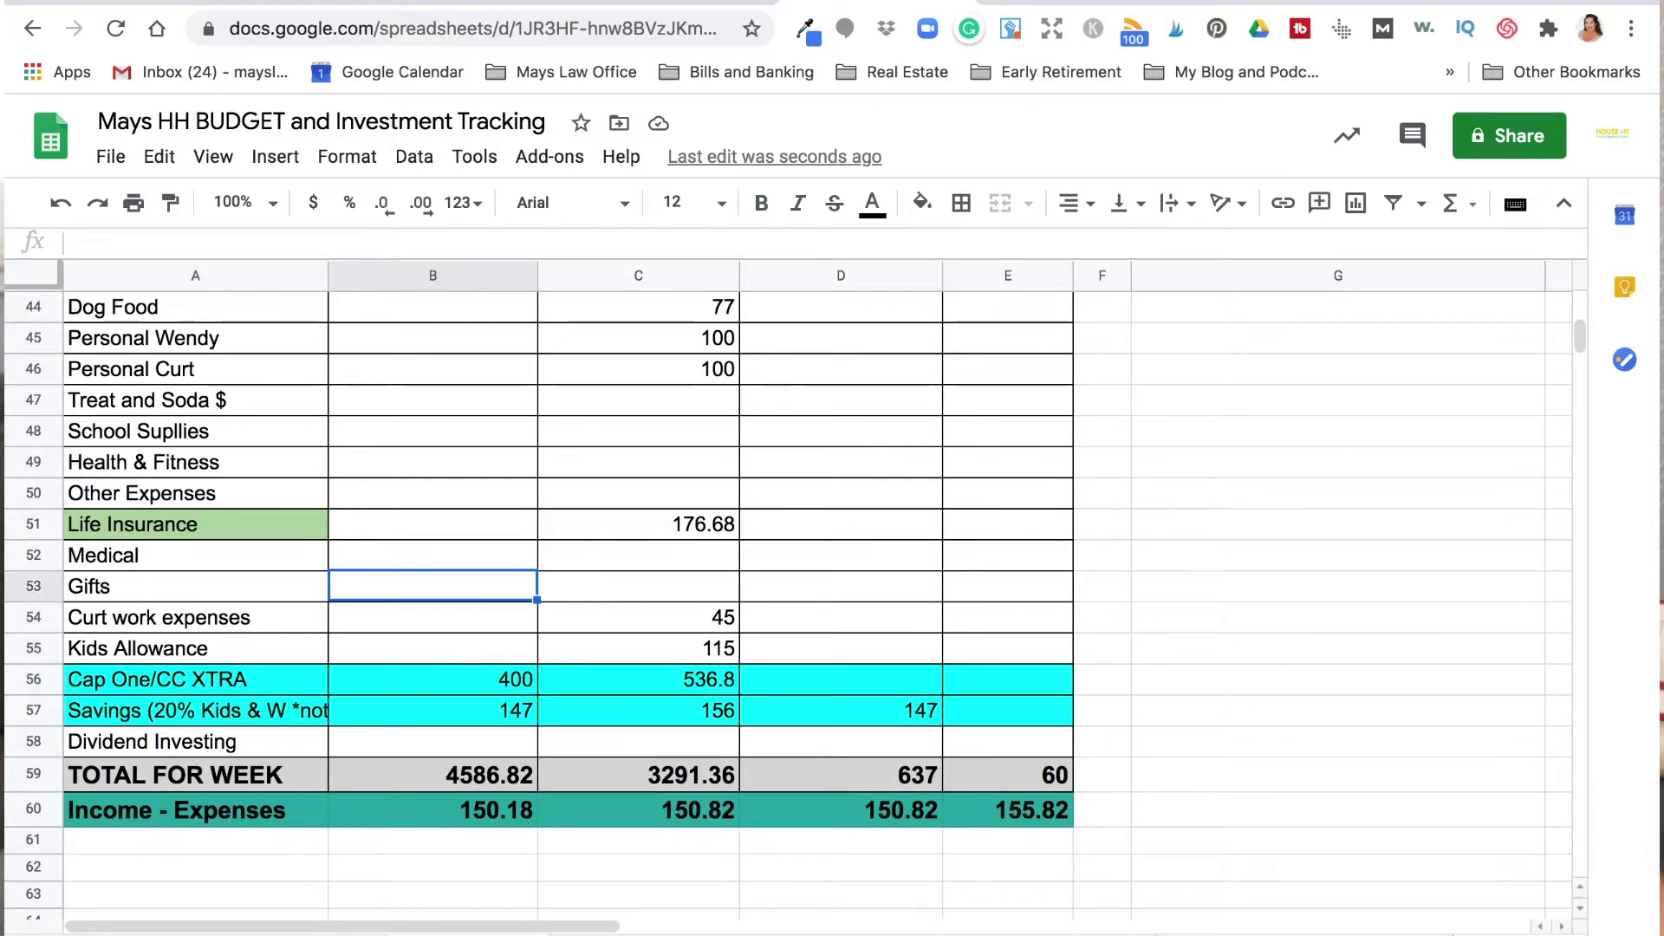
key("Up")
key("Up")
key("Up")
key("Up")
key("Up")
key("Up")
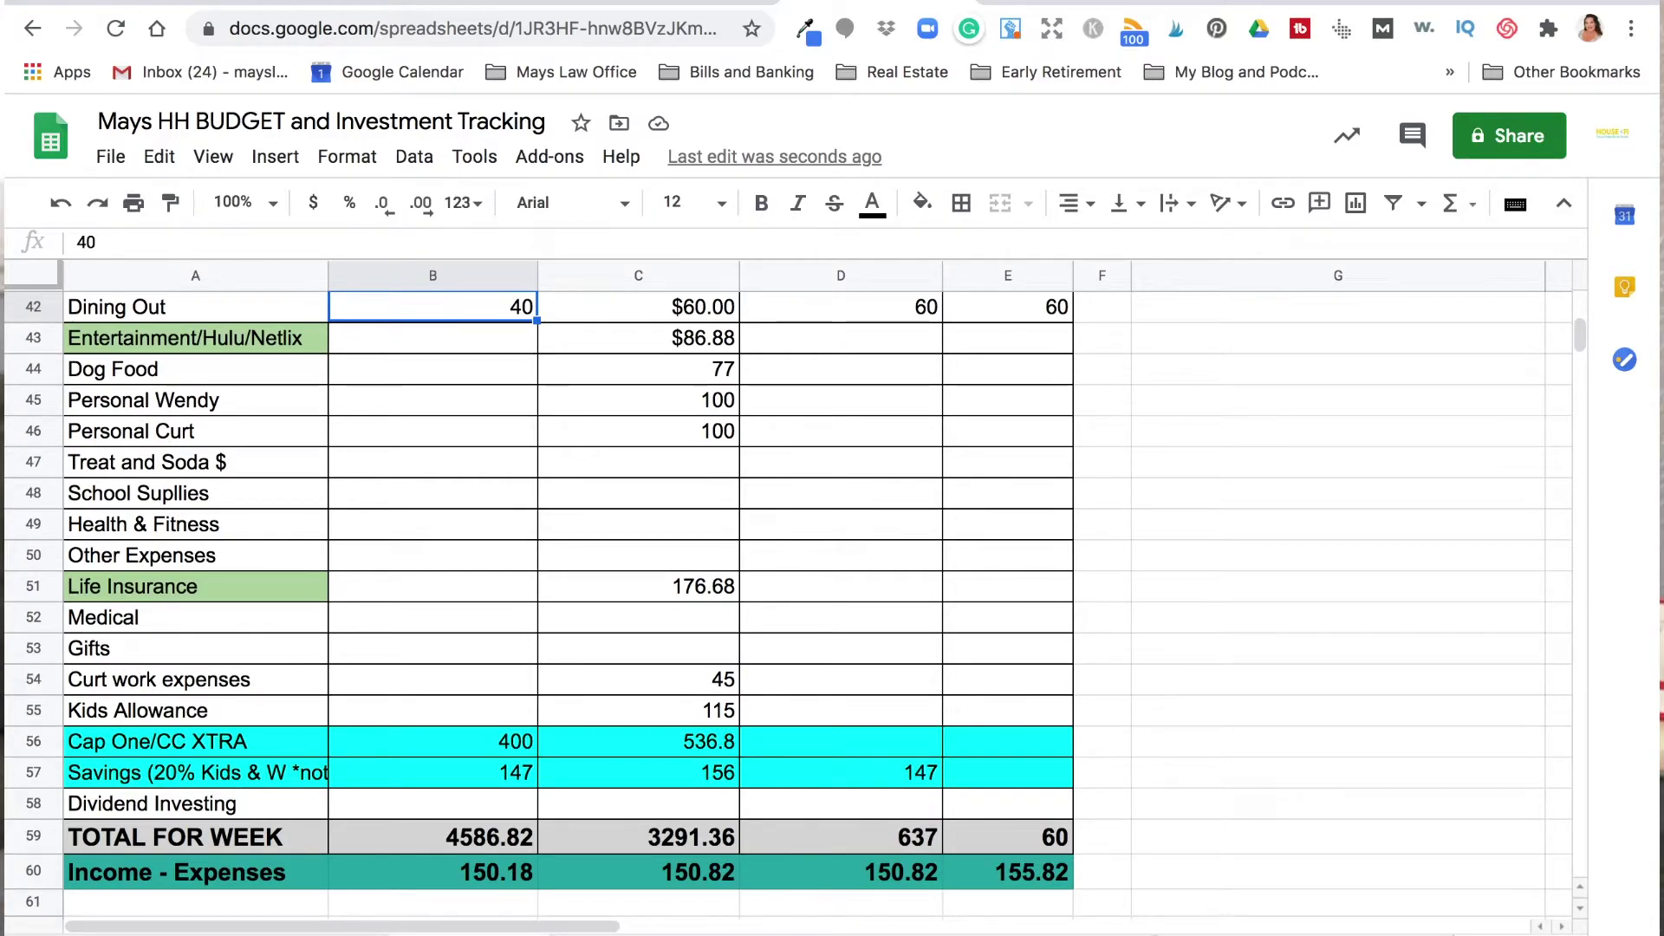
key("Up")
key("Up")
key("Up")
key("Up")
key("Up")
key("Up")
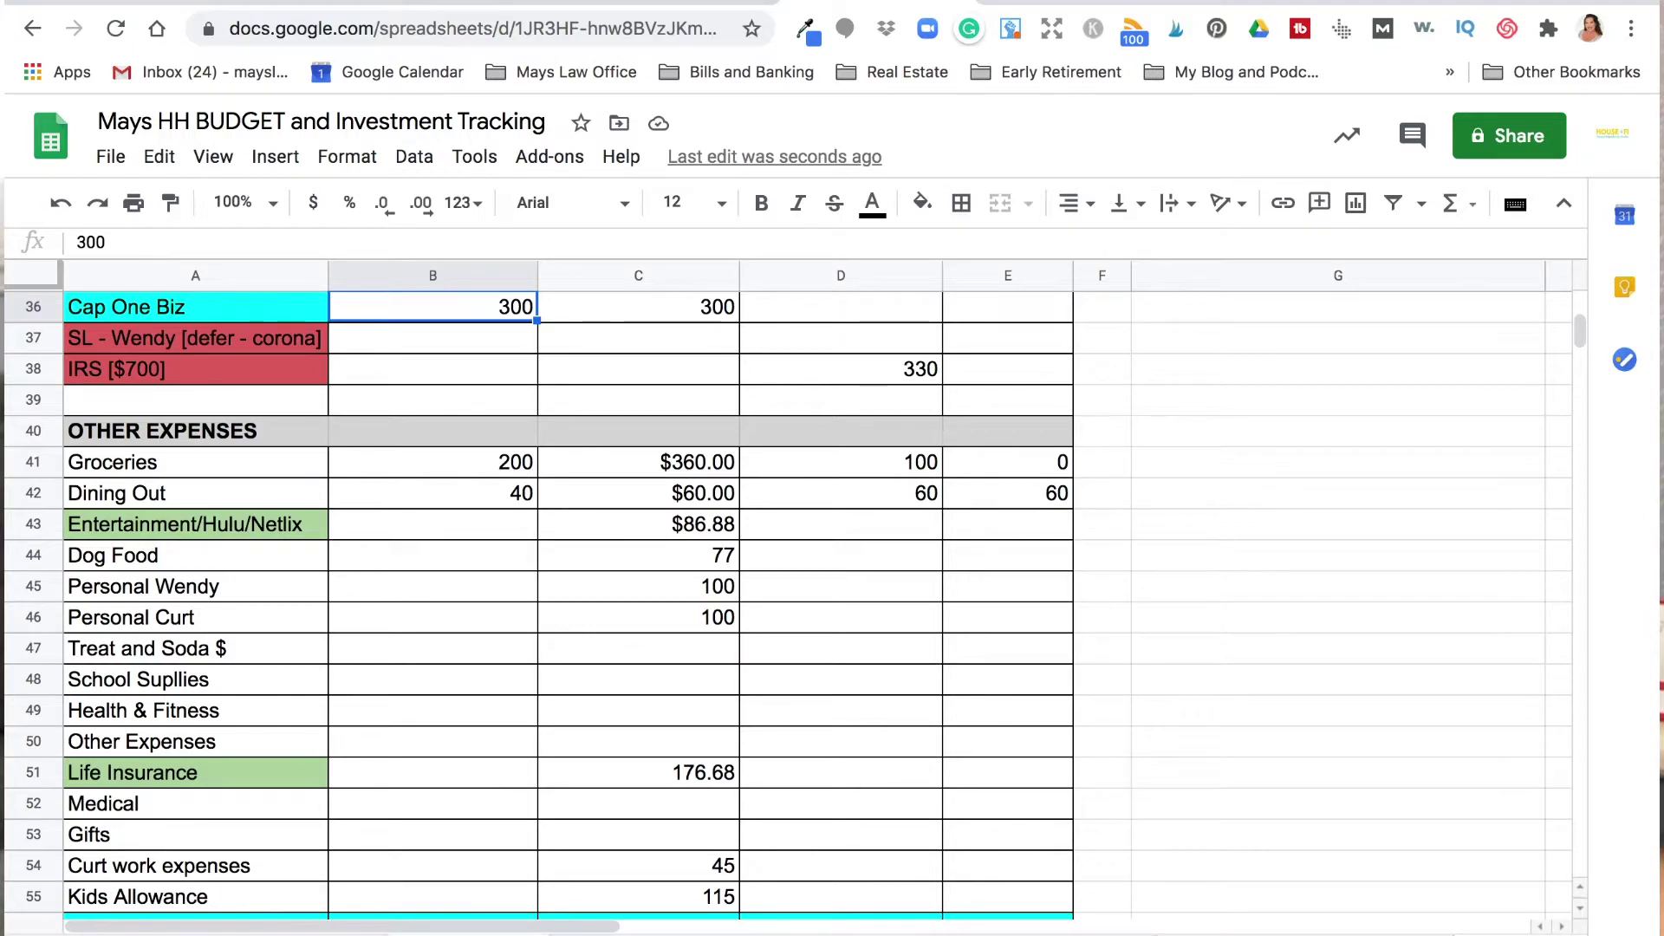
key("Up")
key("Up")
key("Up")
key("Up")
key("Up")
key("Up")
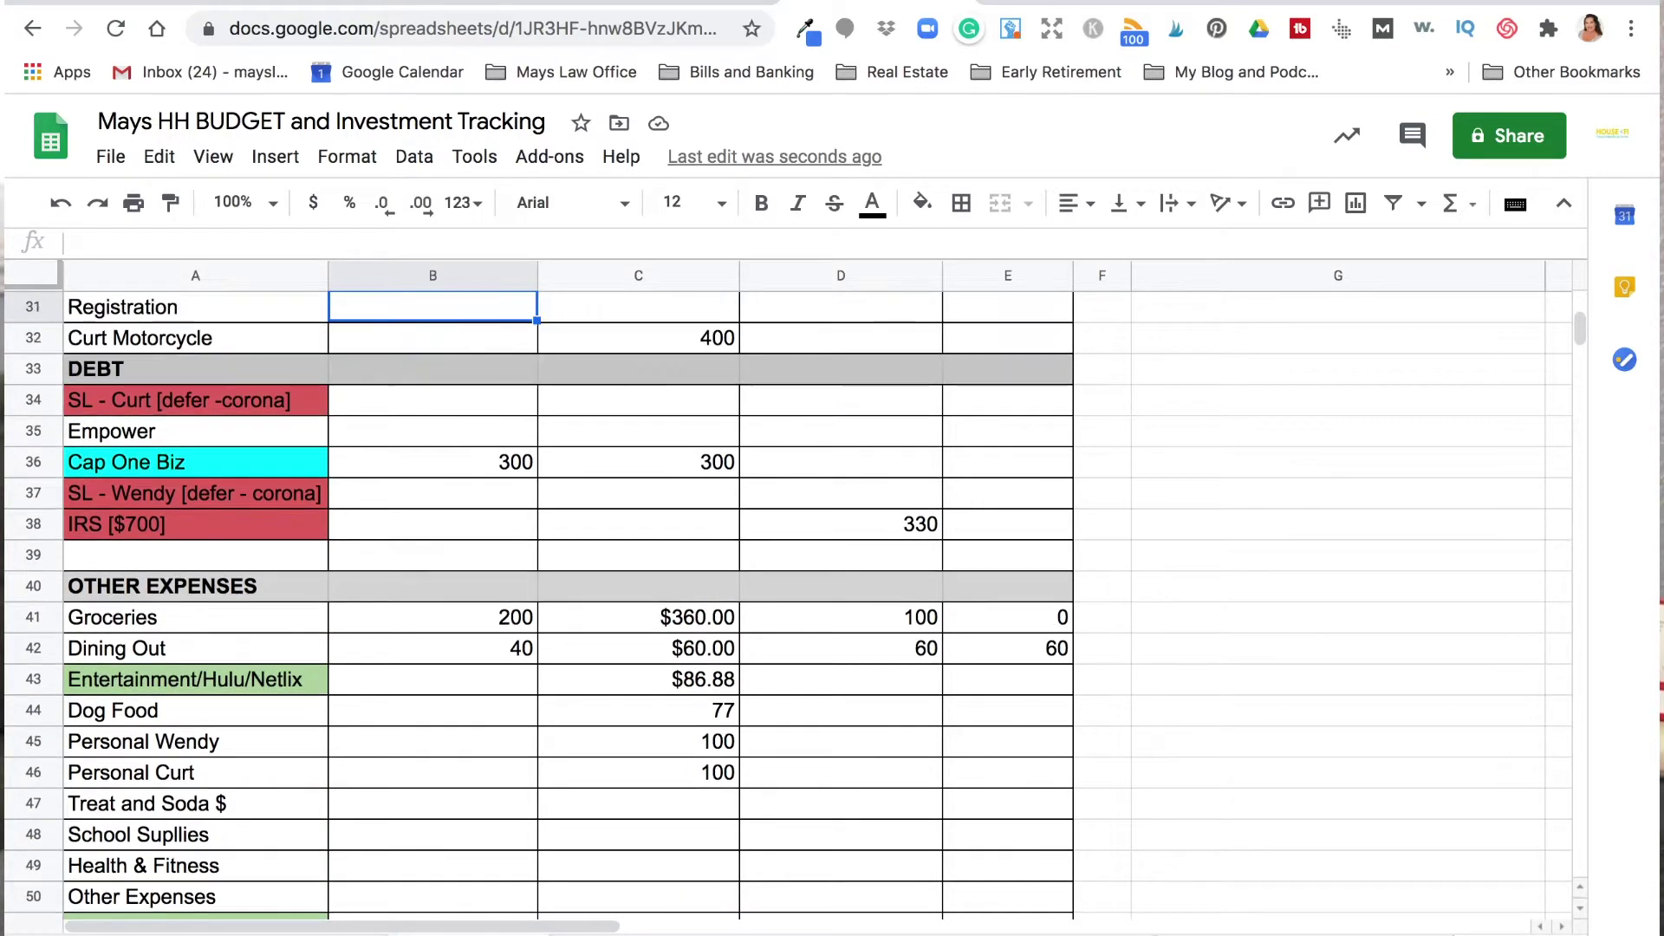
left_click(492, 337)
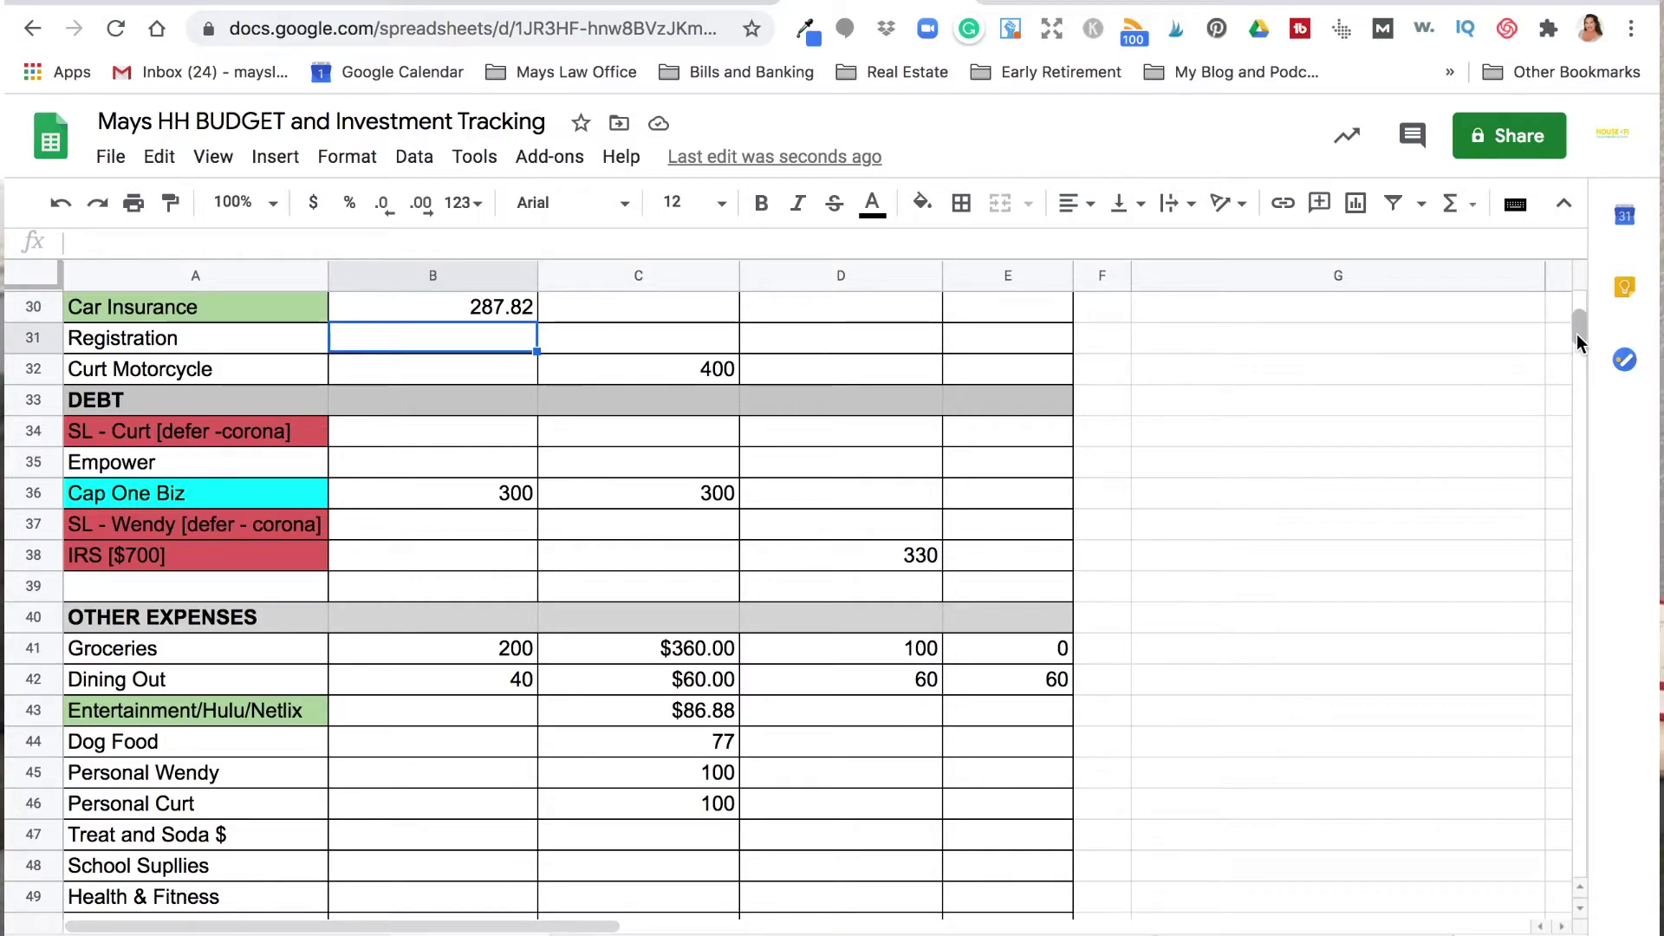
Consult the upcoming large expenses list and enter the car registration cost of 150 in the Registration row, column B
left_click_drag(1578, 325, 1577, 313)
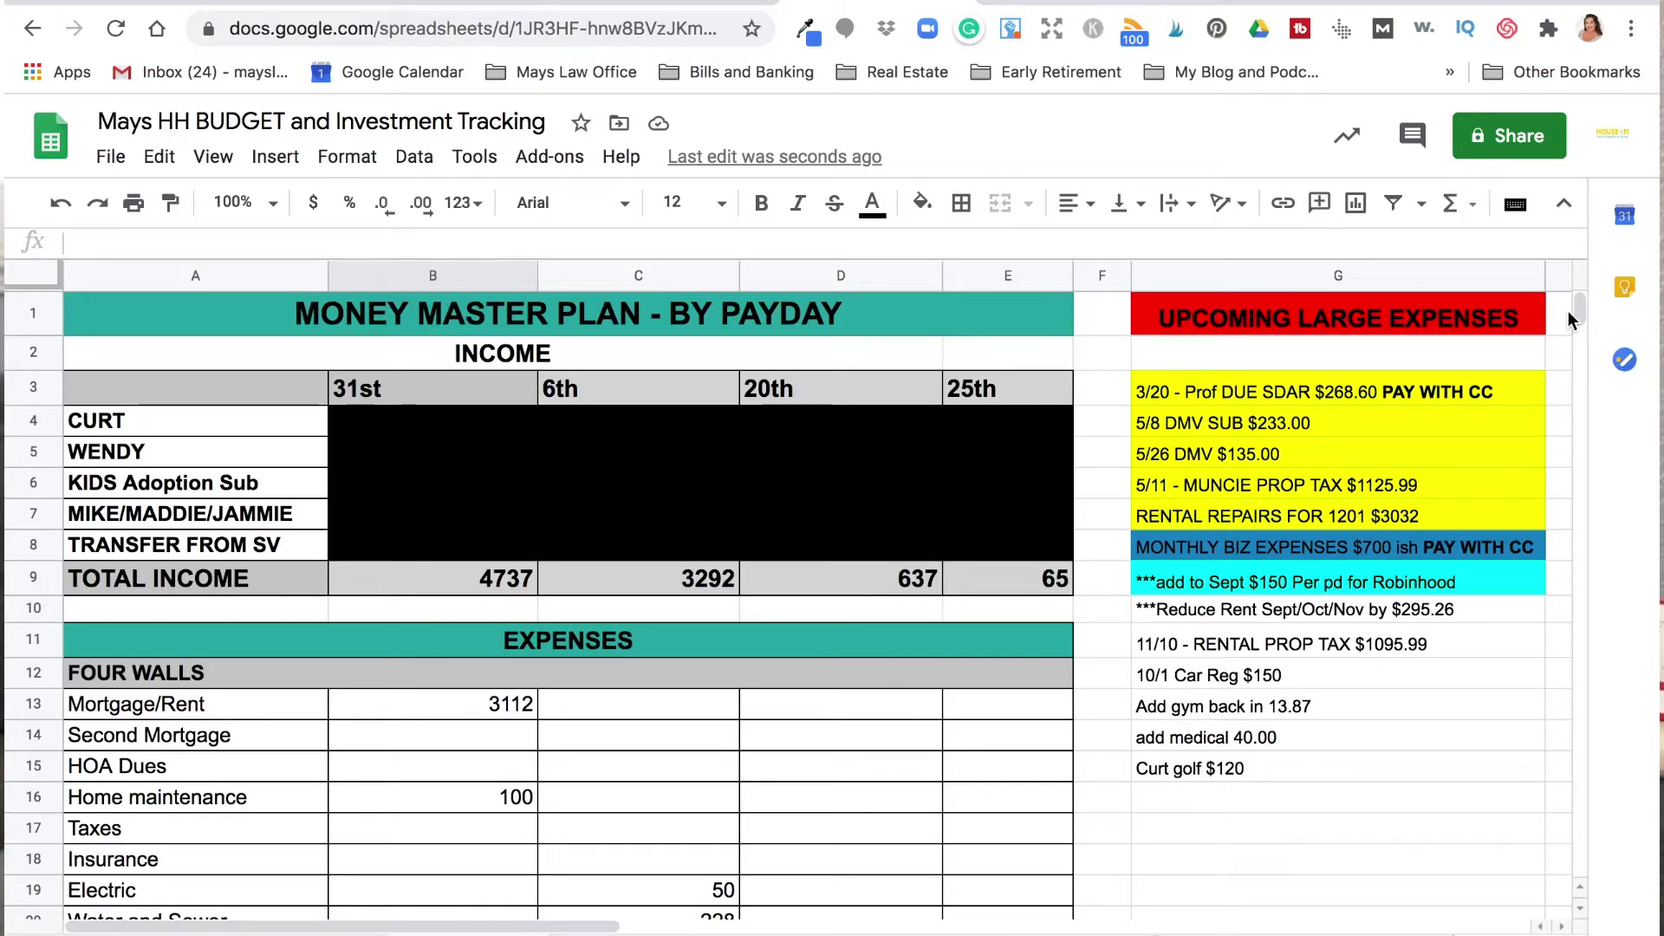
scroll(1572, 314, "down", 3)
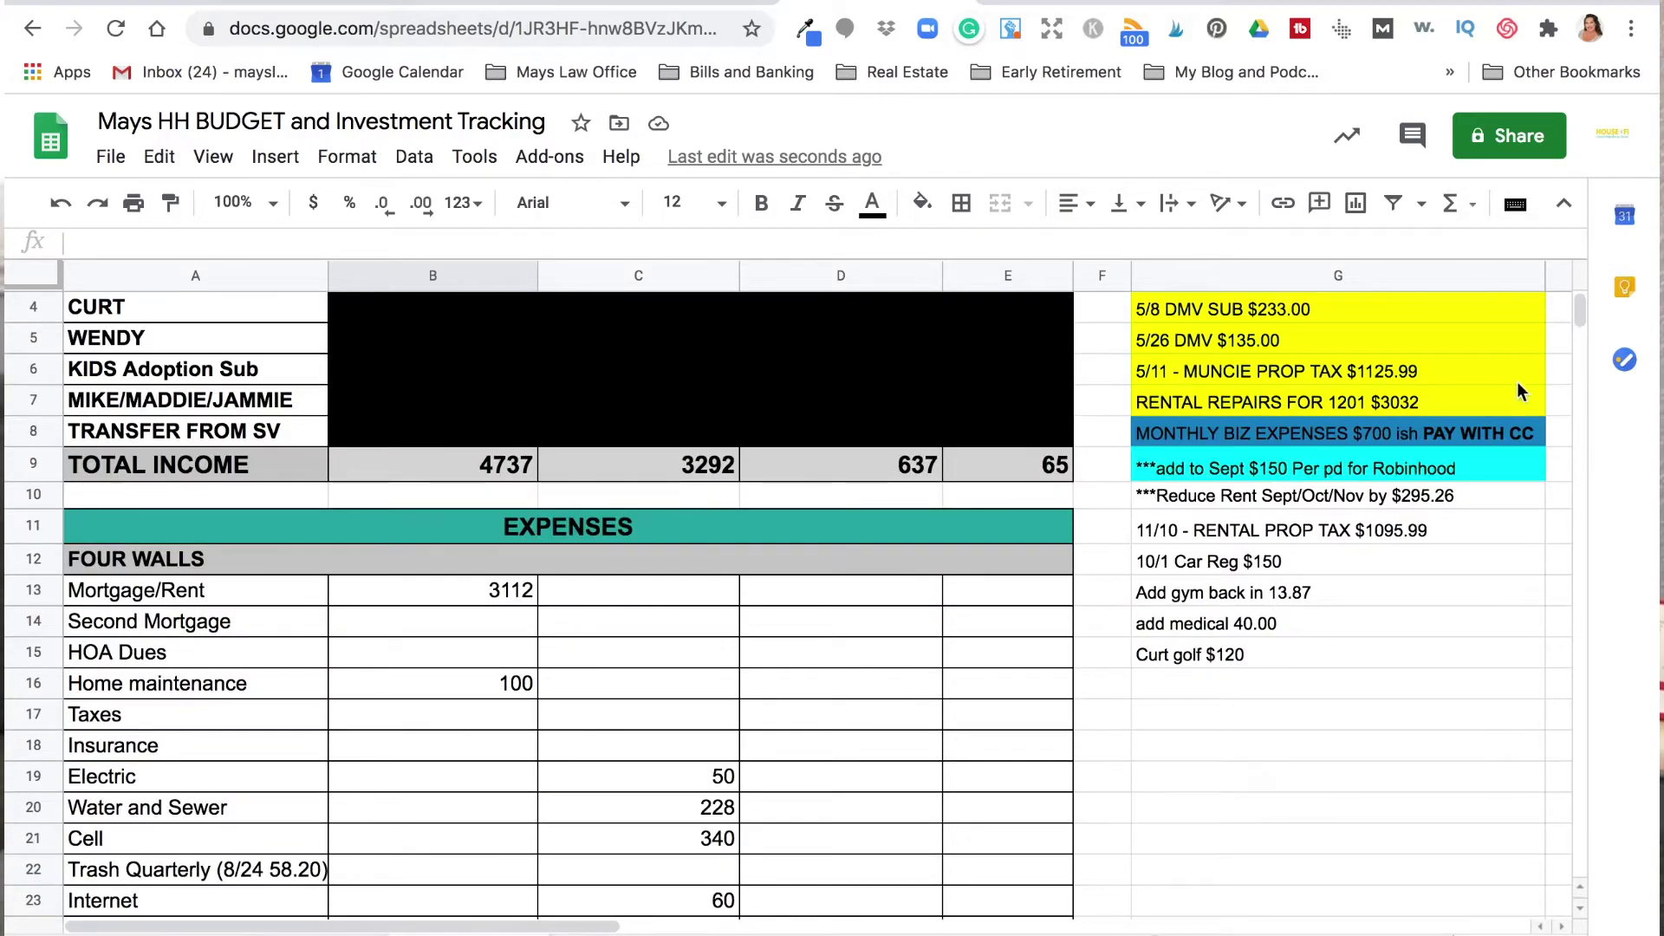
left_click(1359, 499)
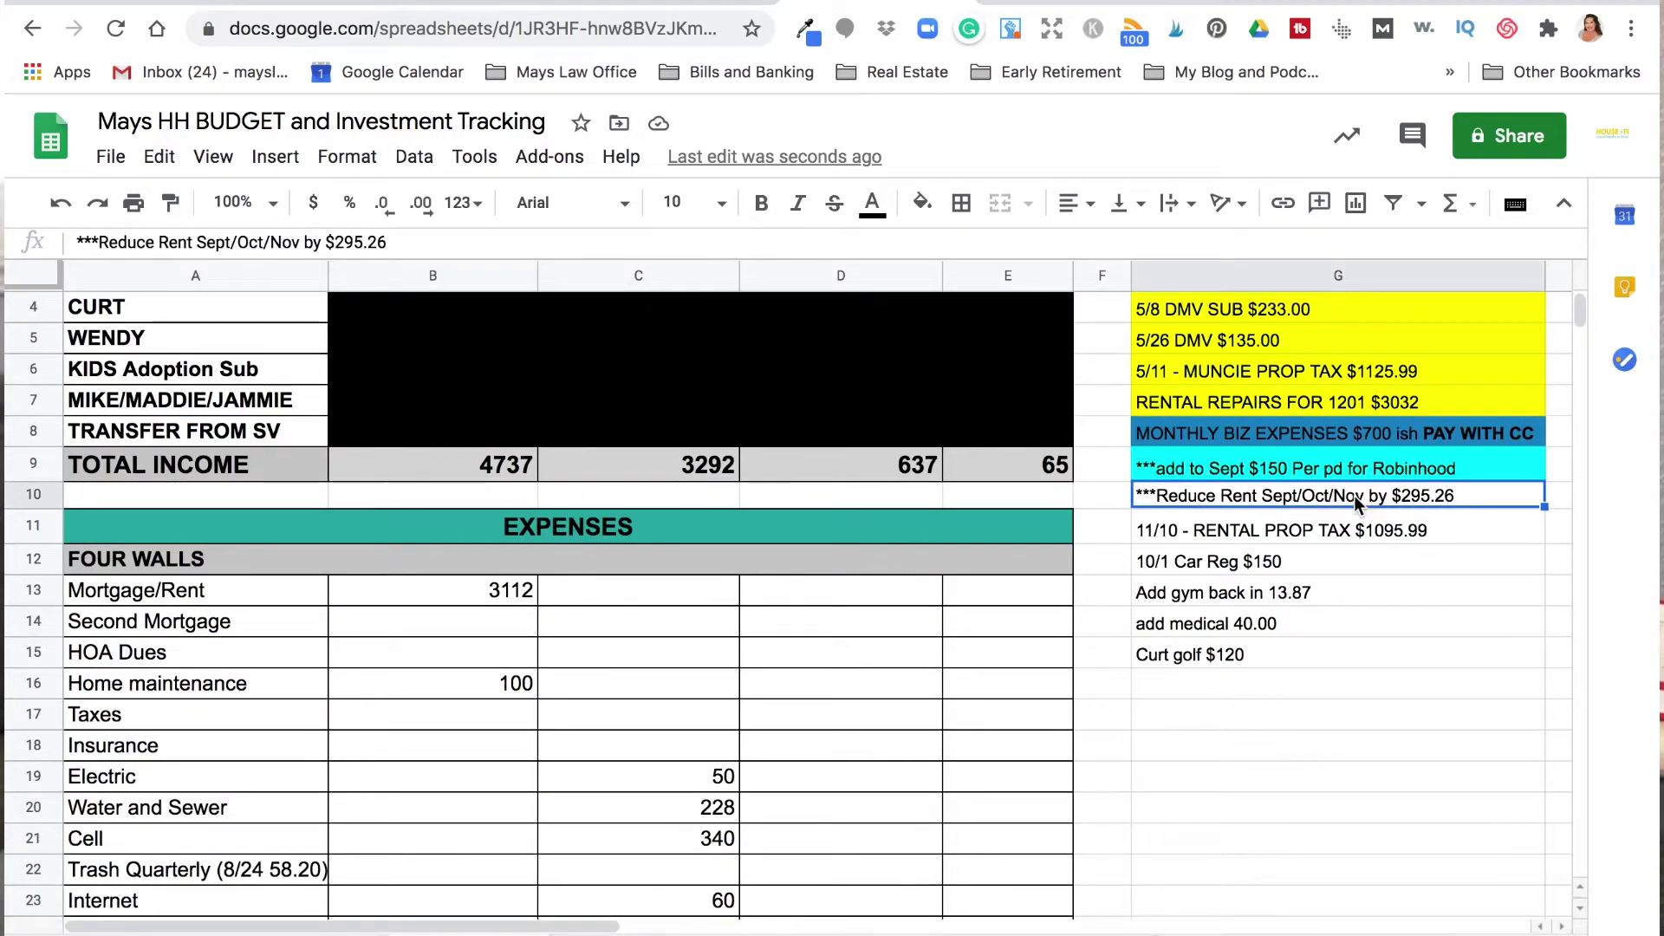
left_click(1245, 533)
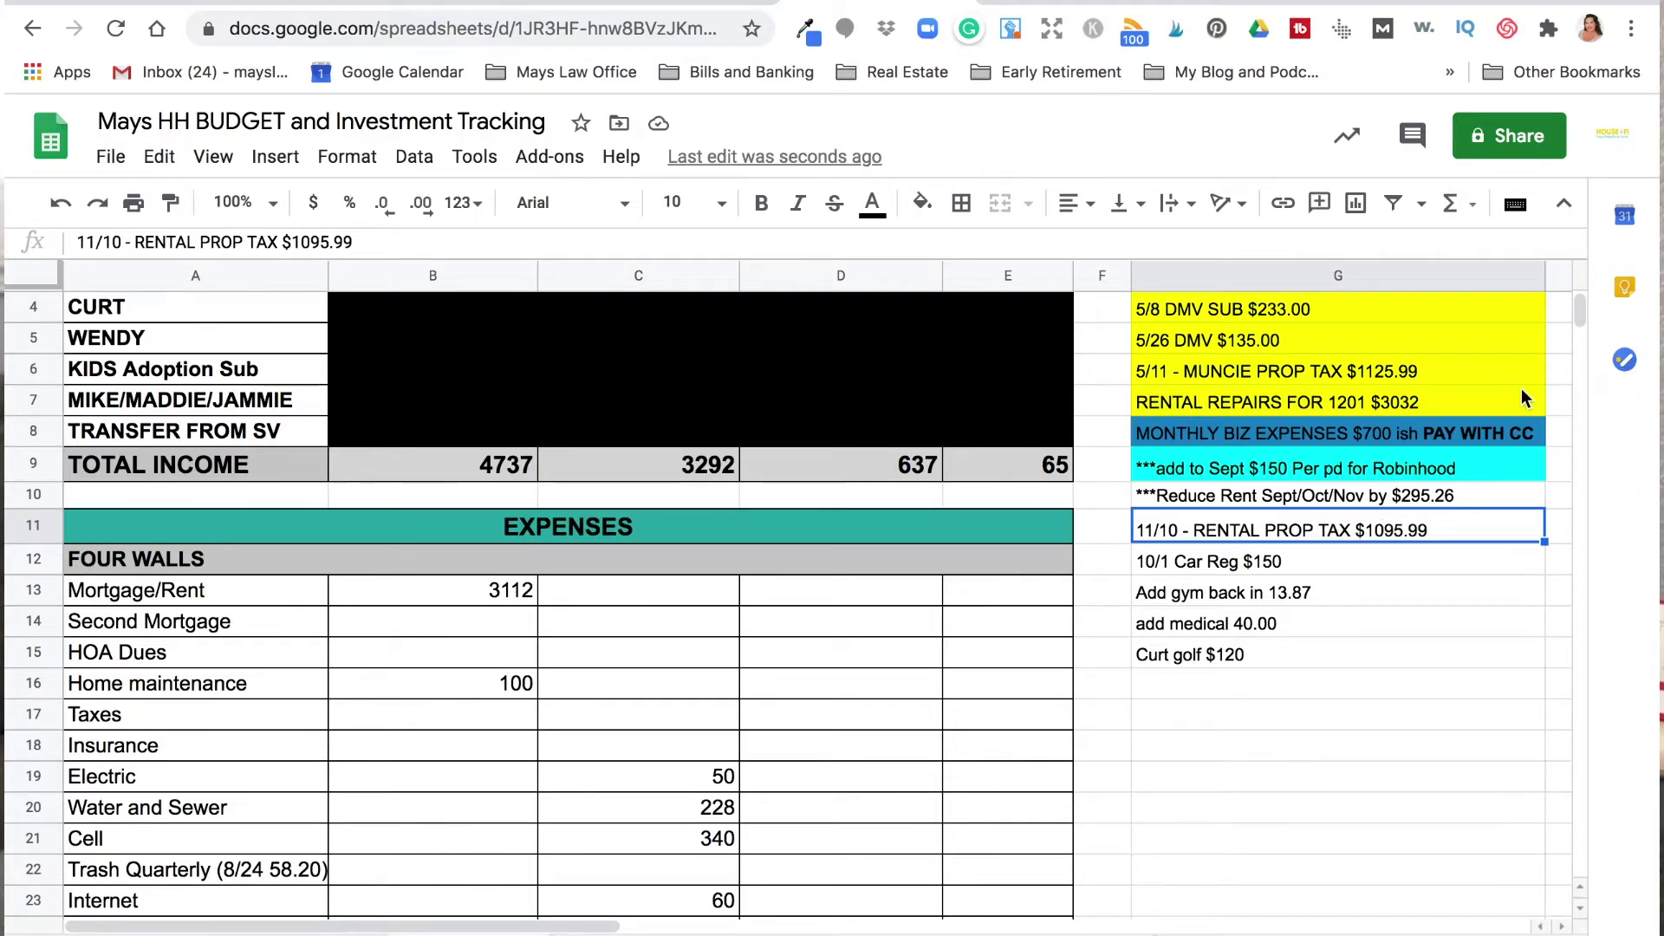
scroll(1575, 313, "down", 2)
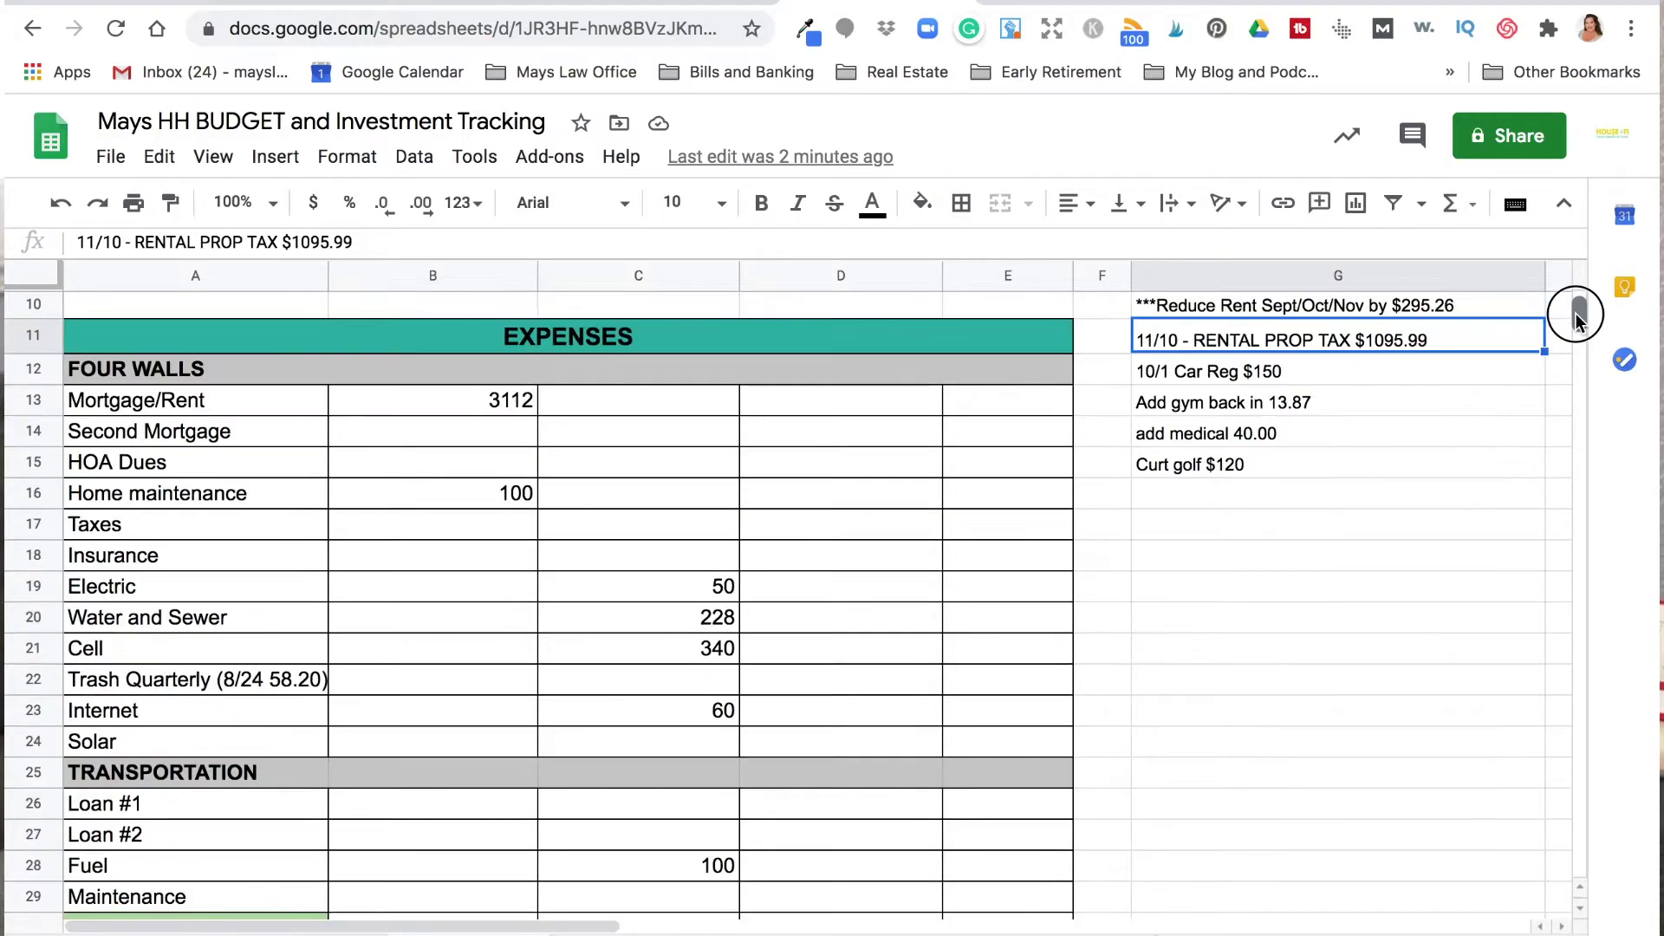
mouse_move(1578, 315)
left_mouse_down()
mouse_move(1580, 342)
mouse_move(1578, 320)
left_mouse_up()
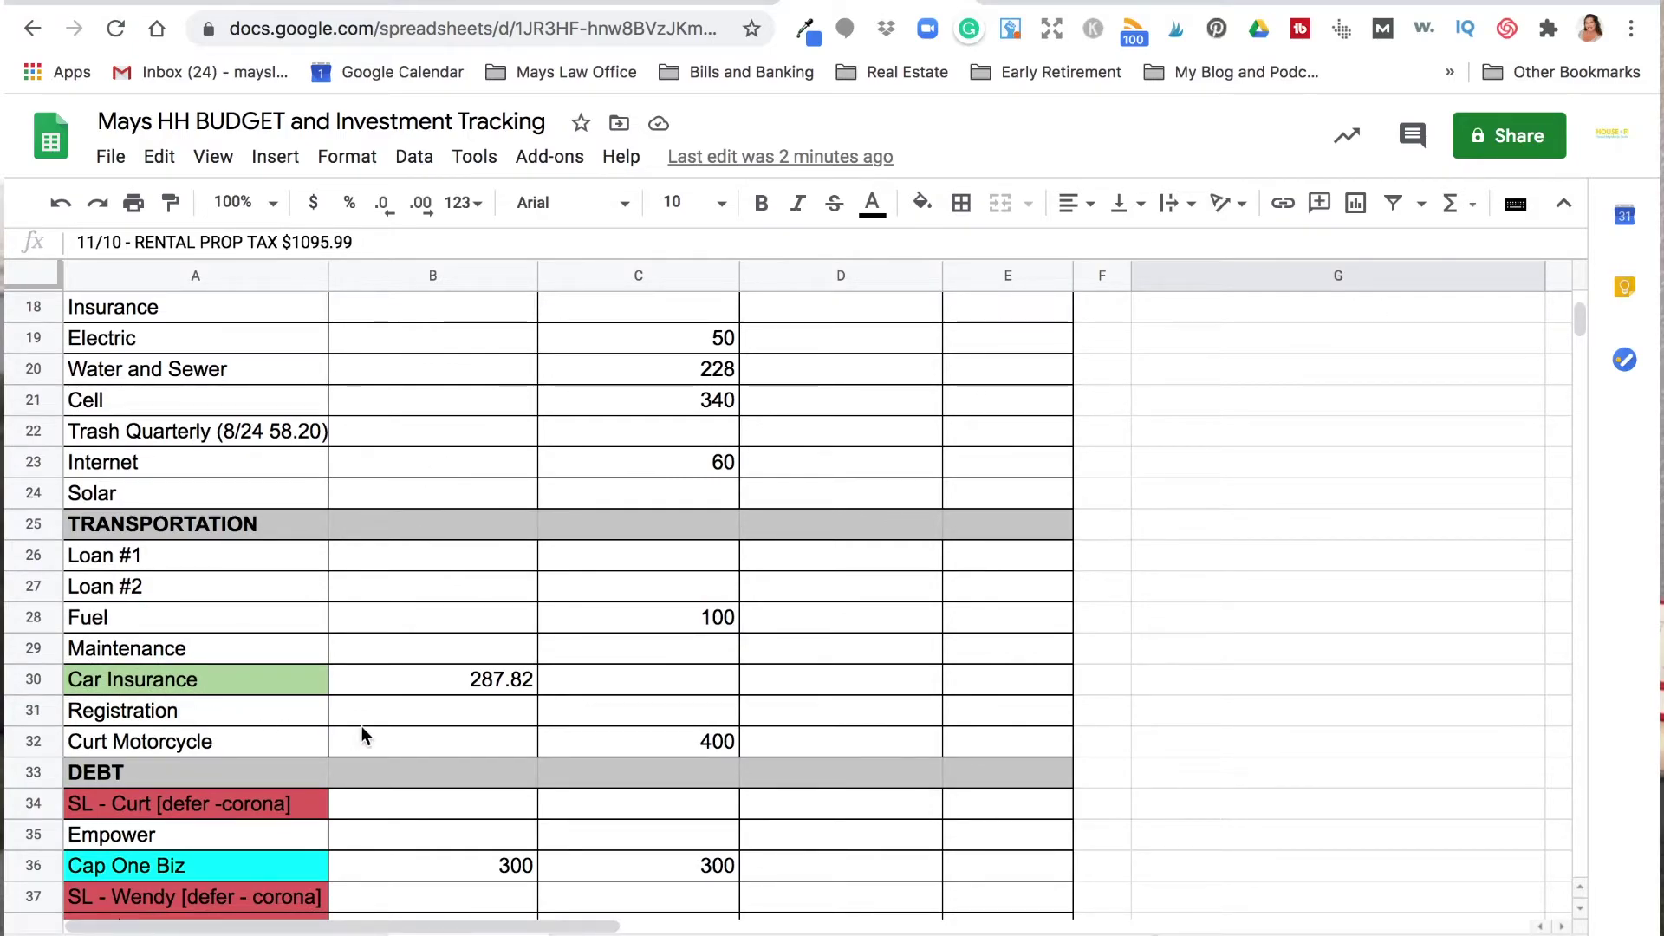
left_click(500, 704)
type("150")
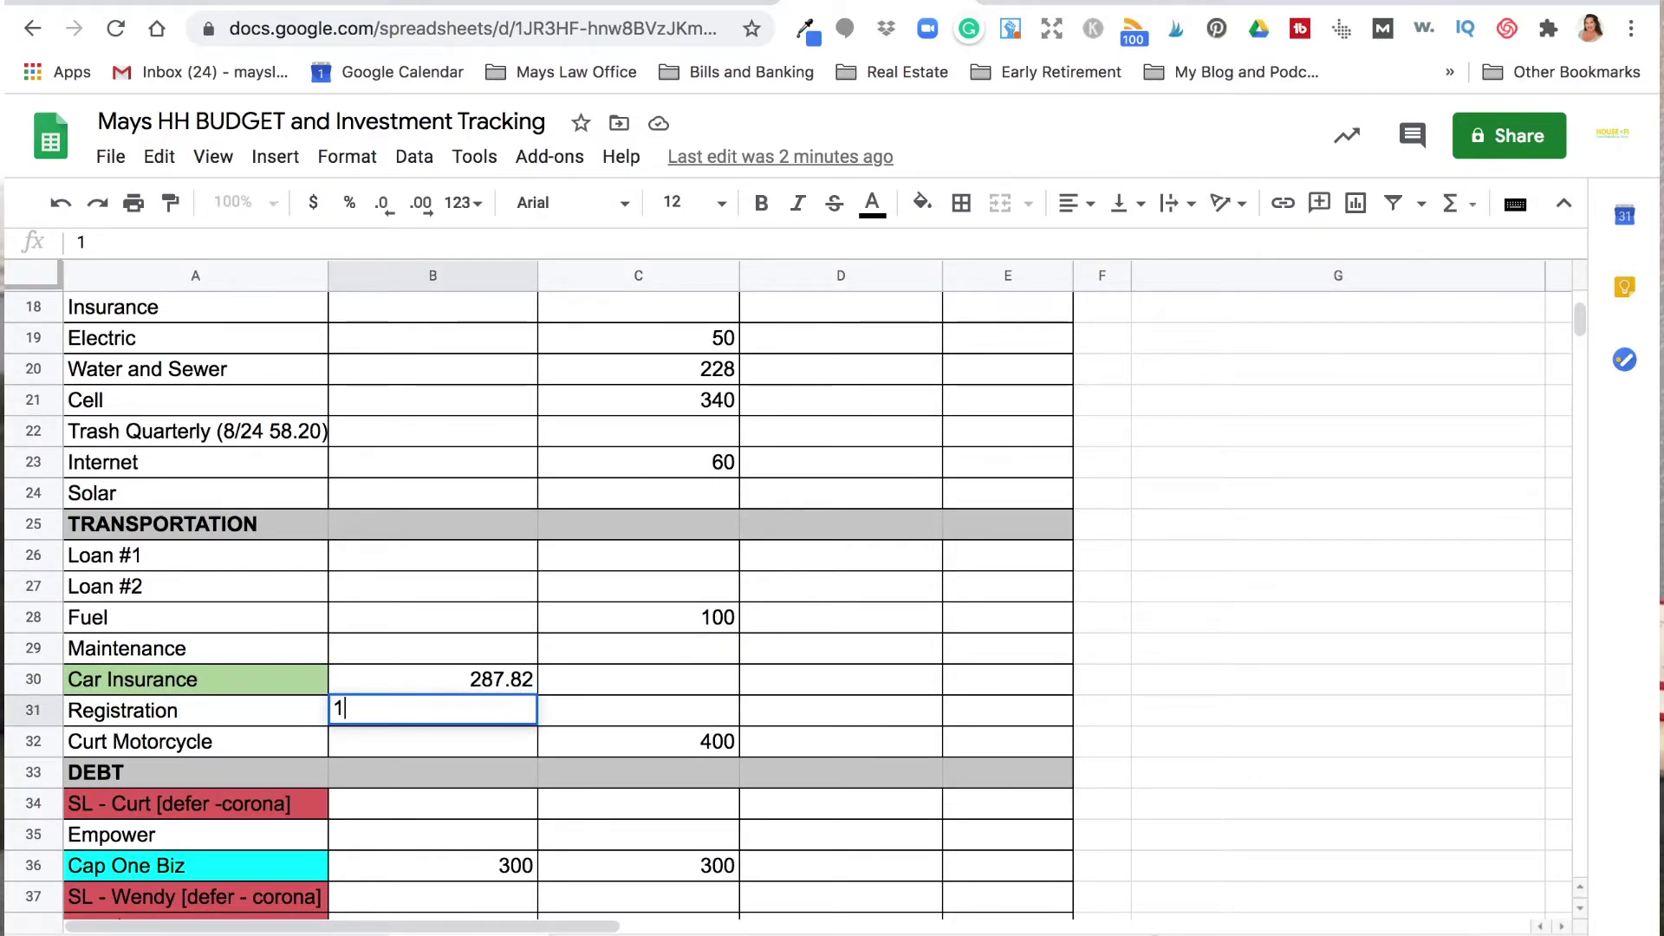
key("Return")
Go through column B from Curt Motorcycle down to Income - Expenses to check each payday's remaining balance
key("Down")
key("Down")
key("Down")
key("Down")
key("Down")
key("Down")
key("Down")
key("Down")
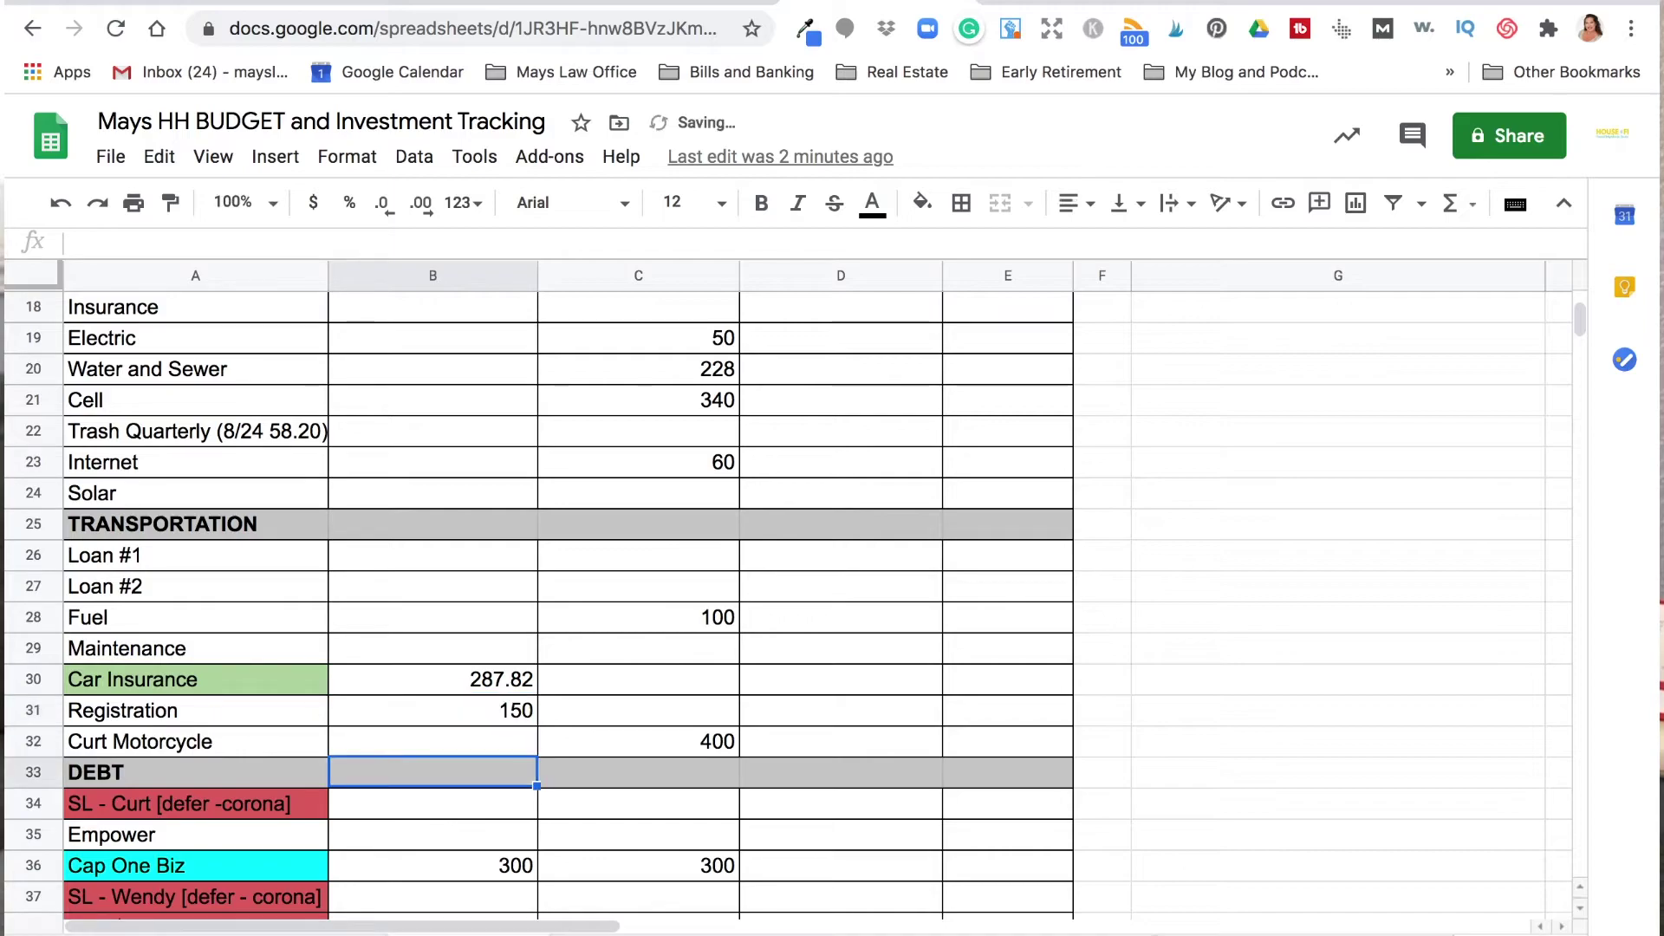
key("Down")
key("Down")
key("Down")
key("Down")
key("Down")
key("Down")
key("Down")
key("Down")
key("Down")
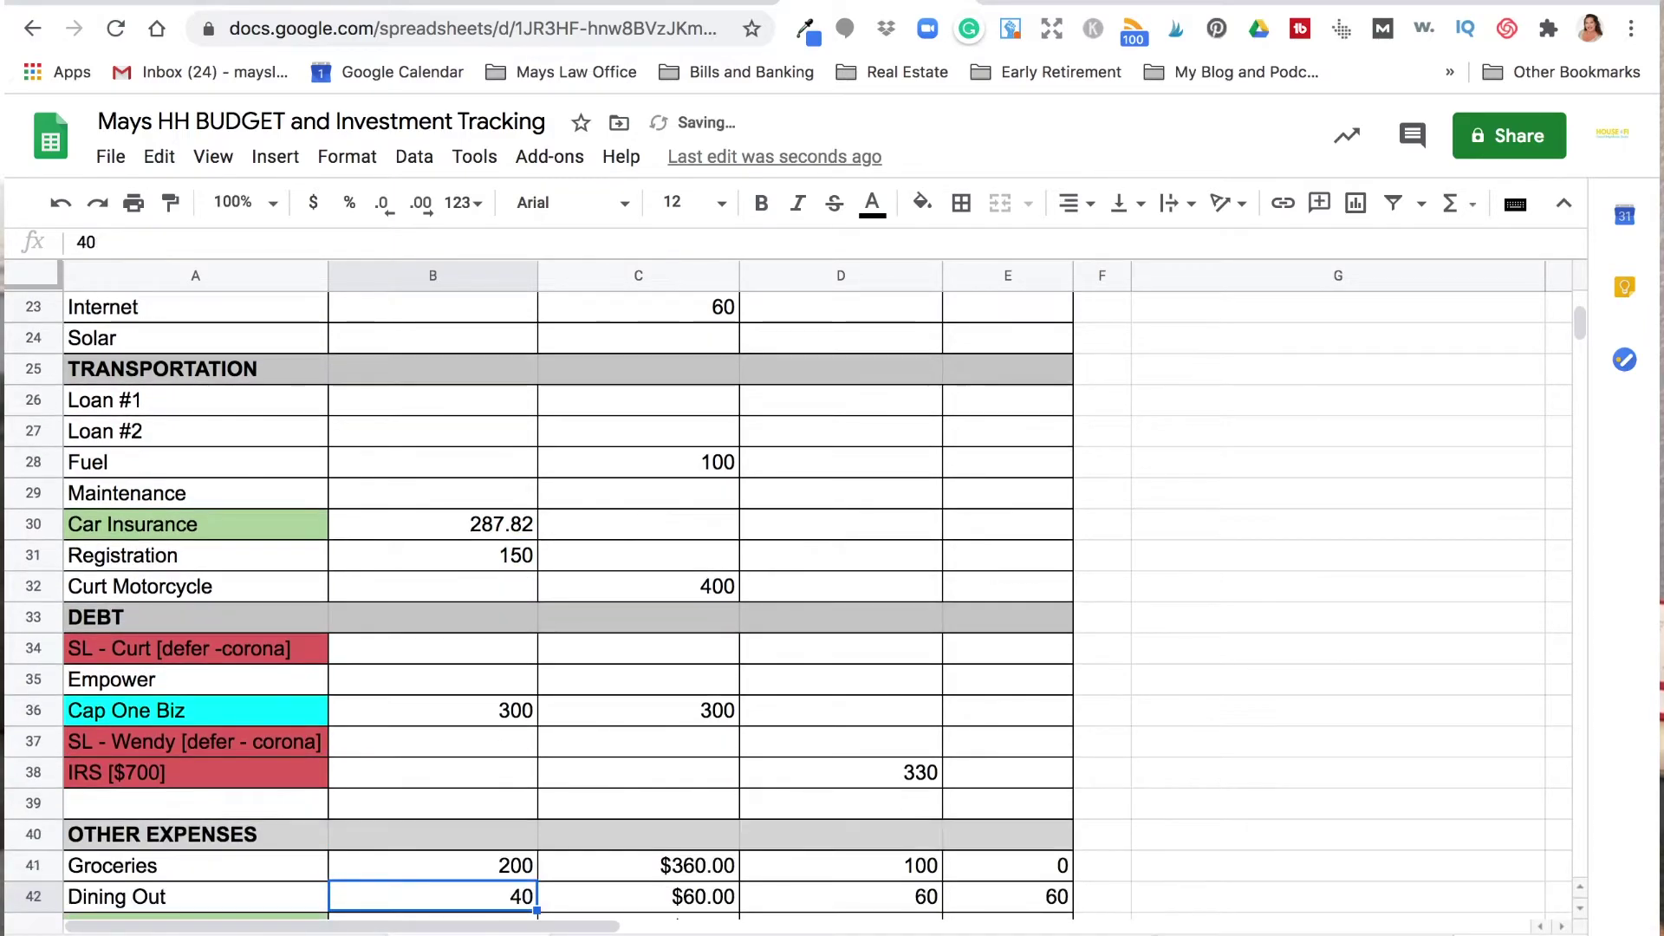
key("Down")
key("Down")
key("Down")
key("Down")
key("Down")
key("Down")
key("Down")
key("Down")
key("Down")
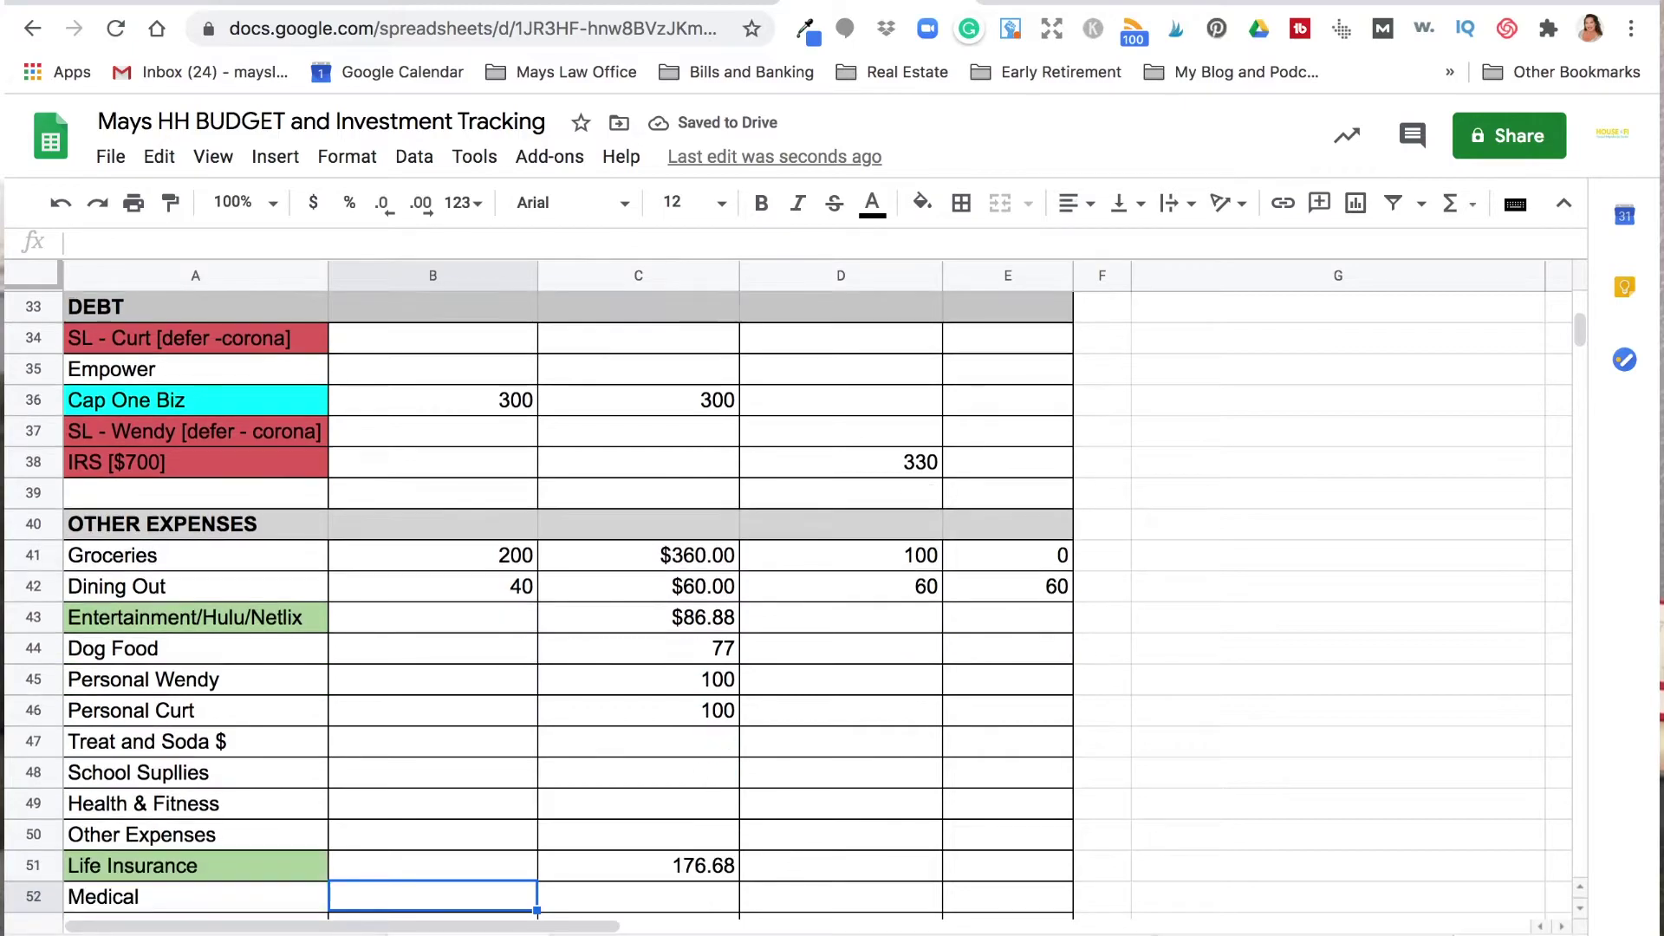
key("Down")
key("Down")
key("Down")
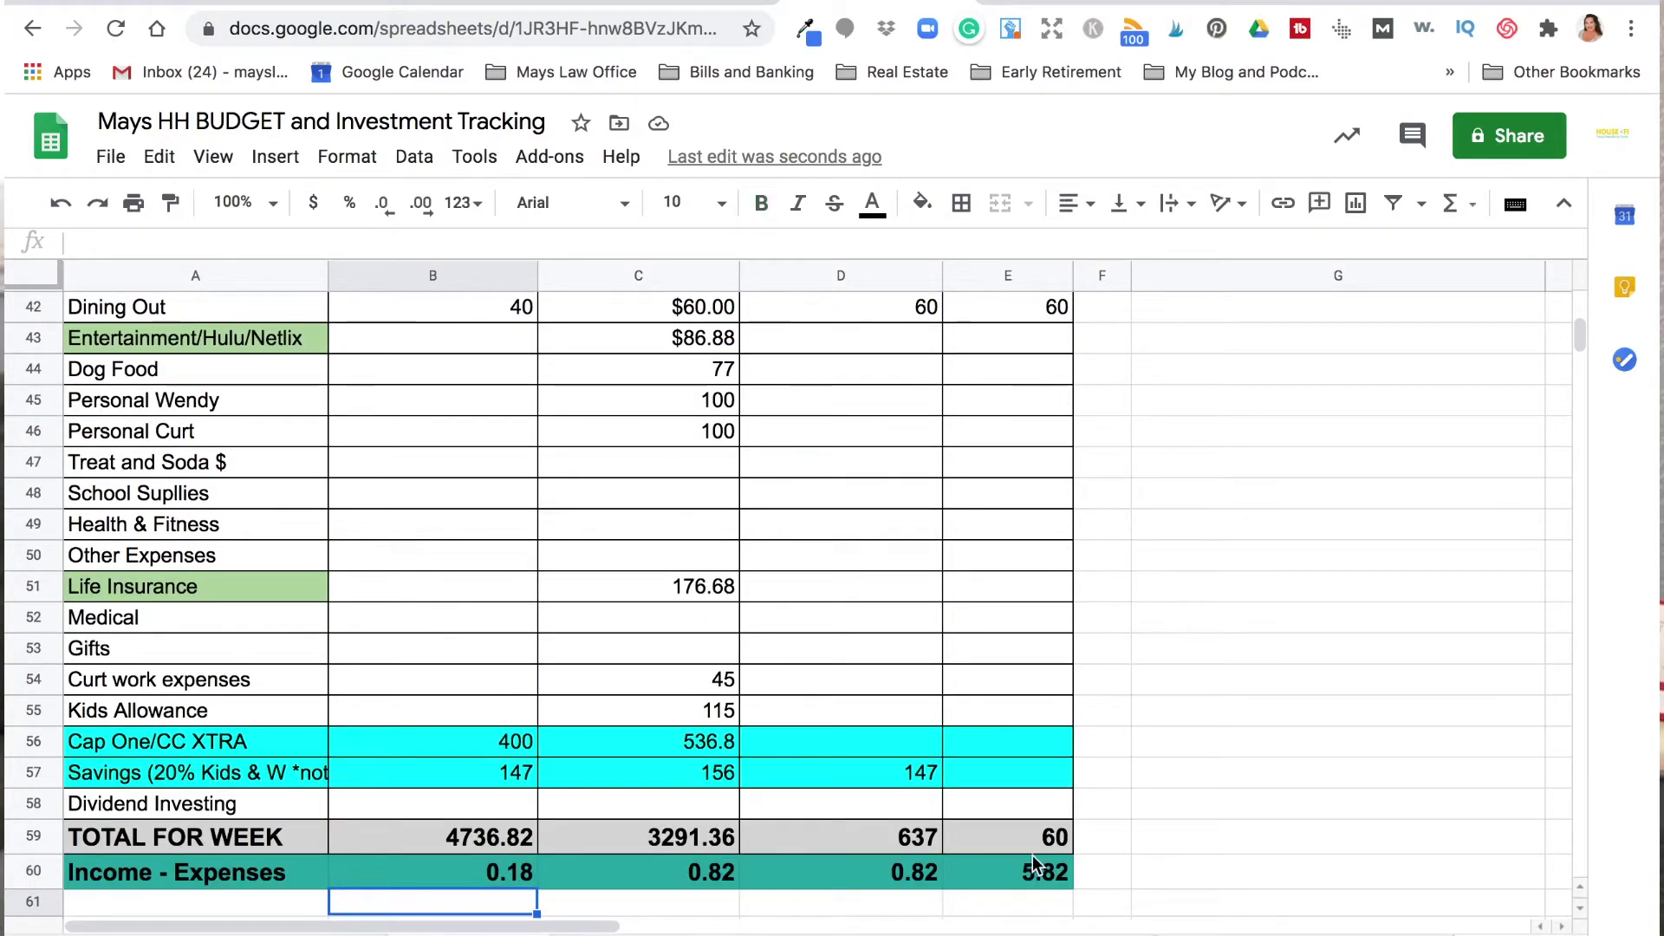
Enter the Savings amount of 5 in column E
left_click(1056, 776)
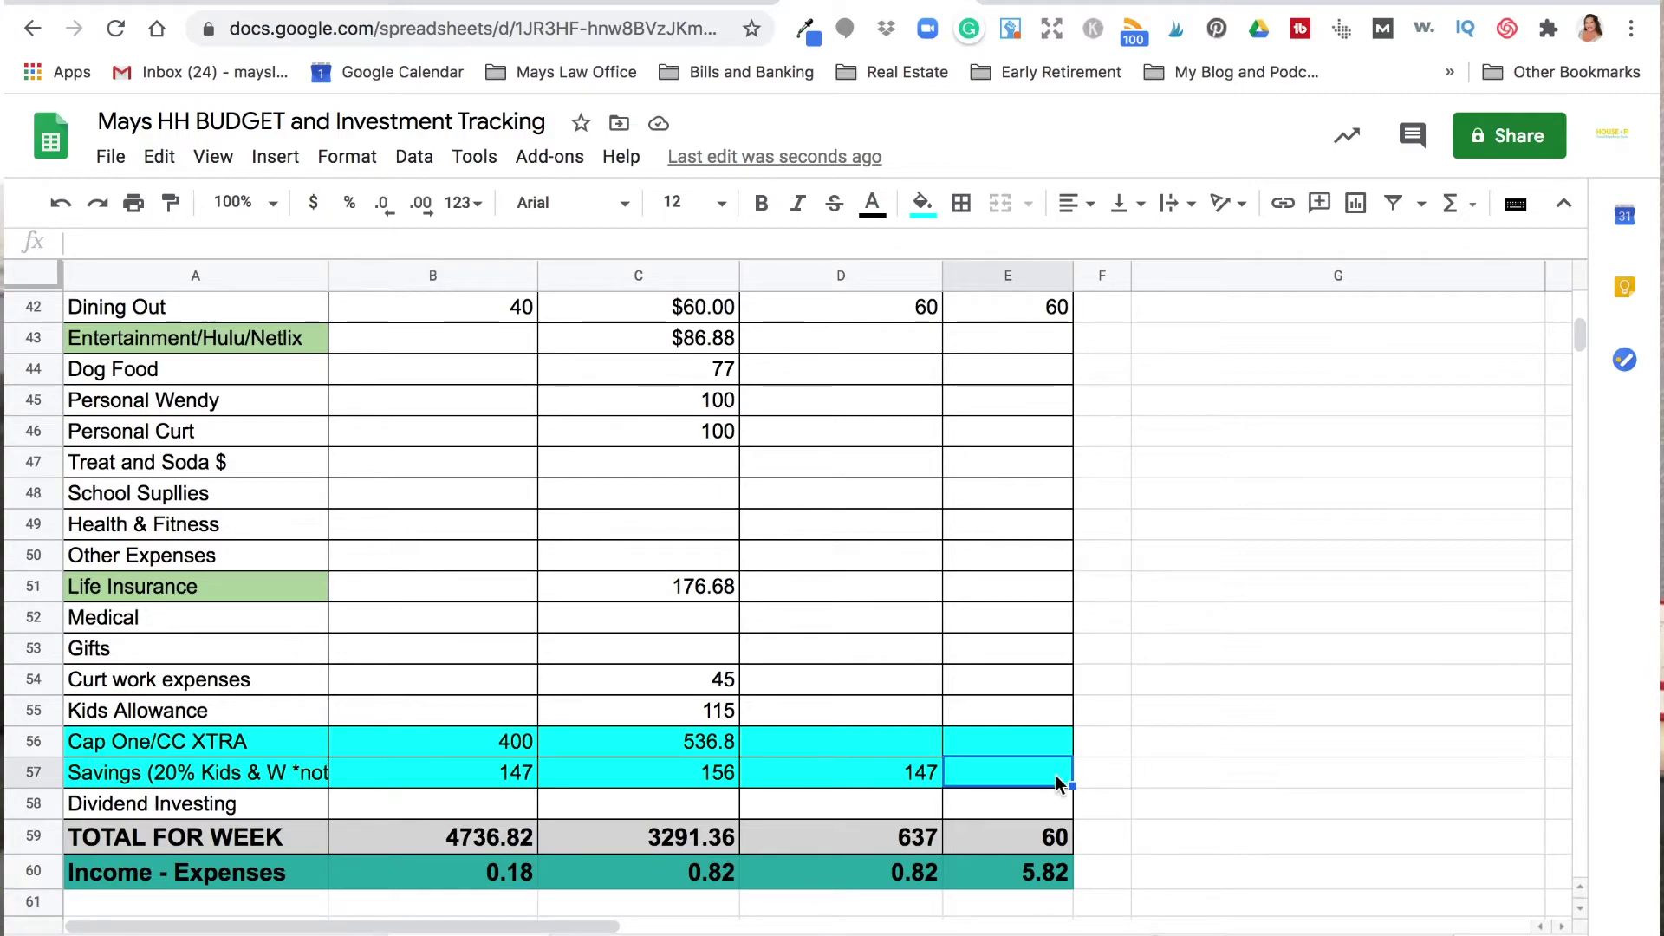
type("5")
left_click(1023, 628)
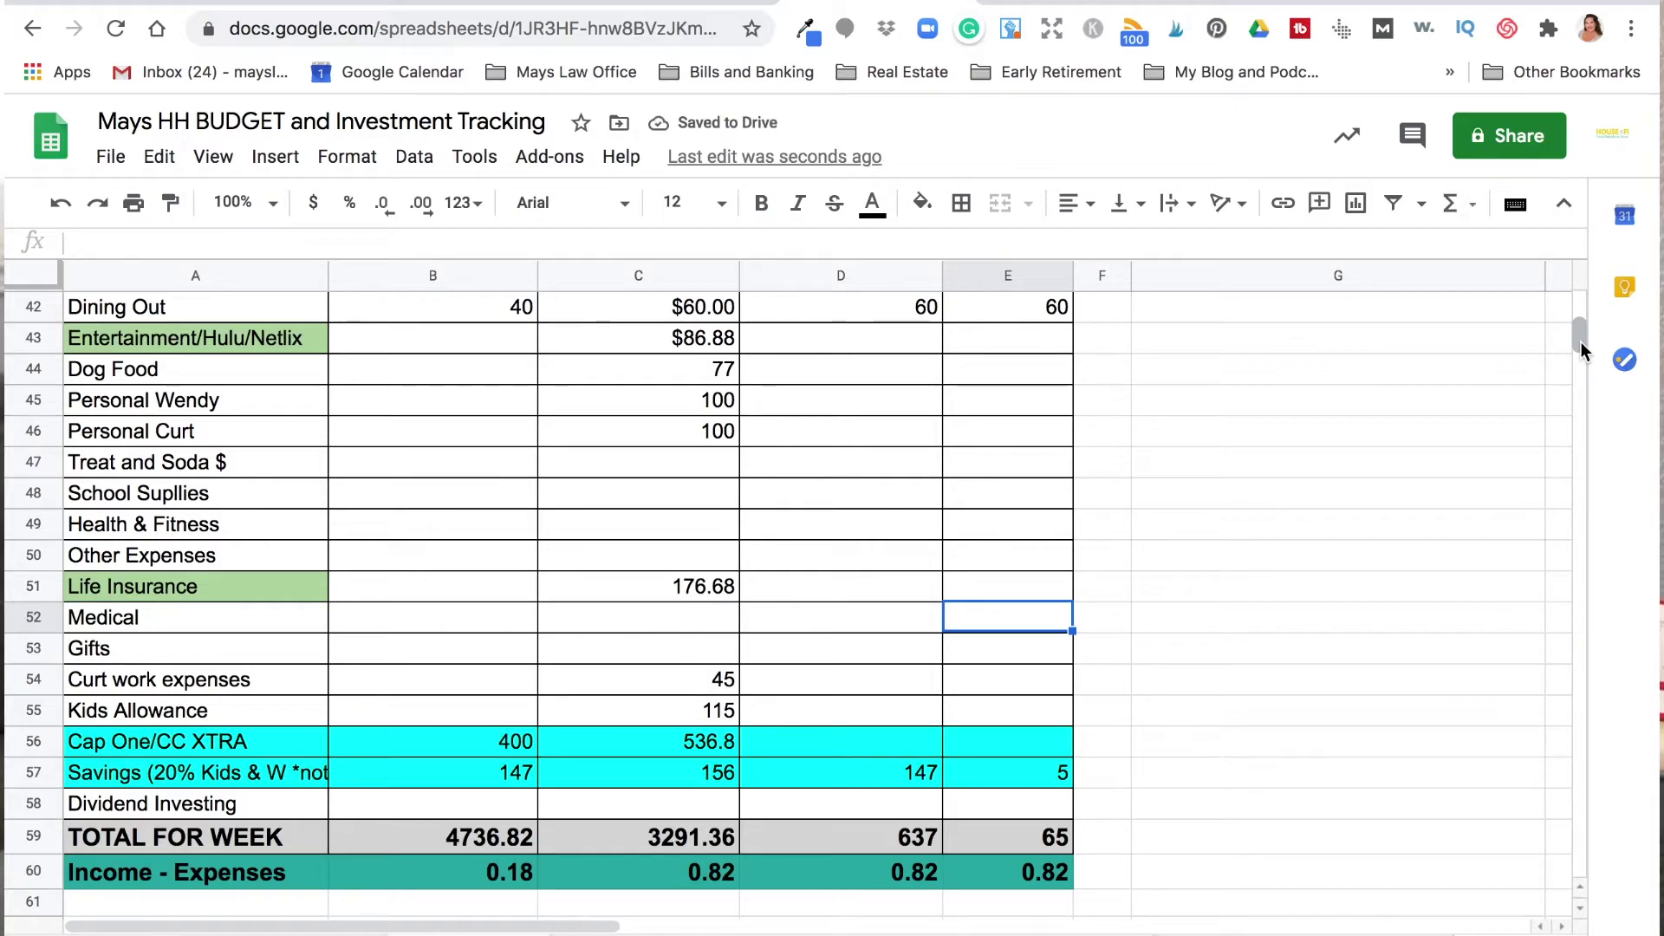
Consult the upcoming large expenses list and enter the gym cost of 13.87 in the Health & Fitness row, column C
left_click_drag(1581, 341, 1582, 317)
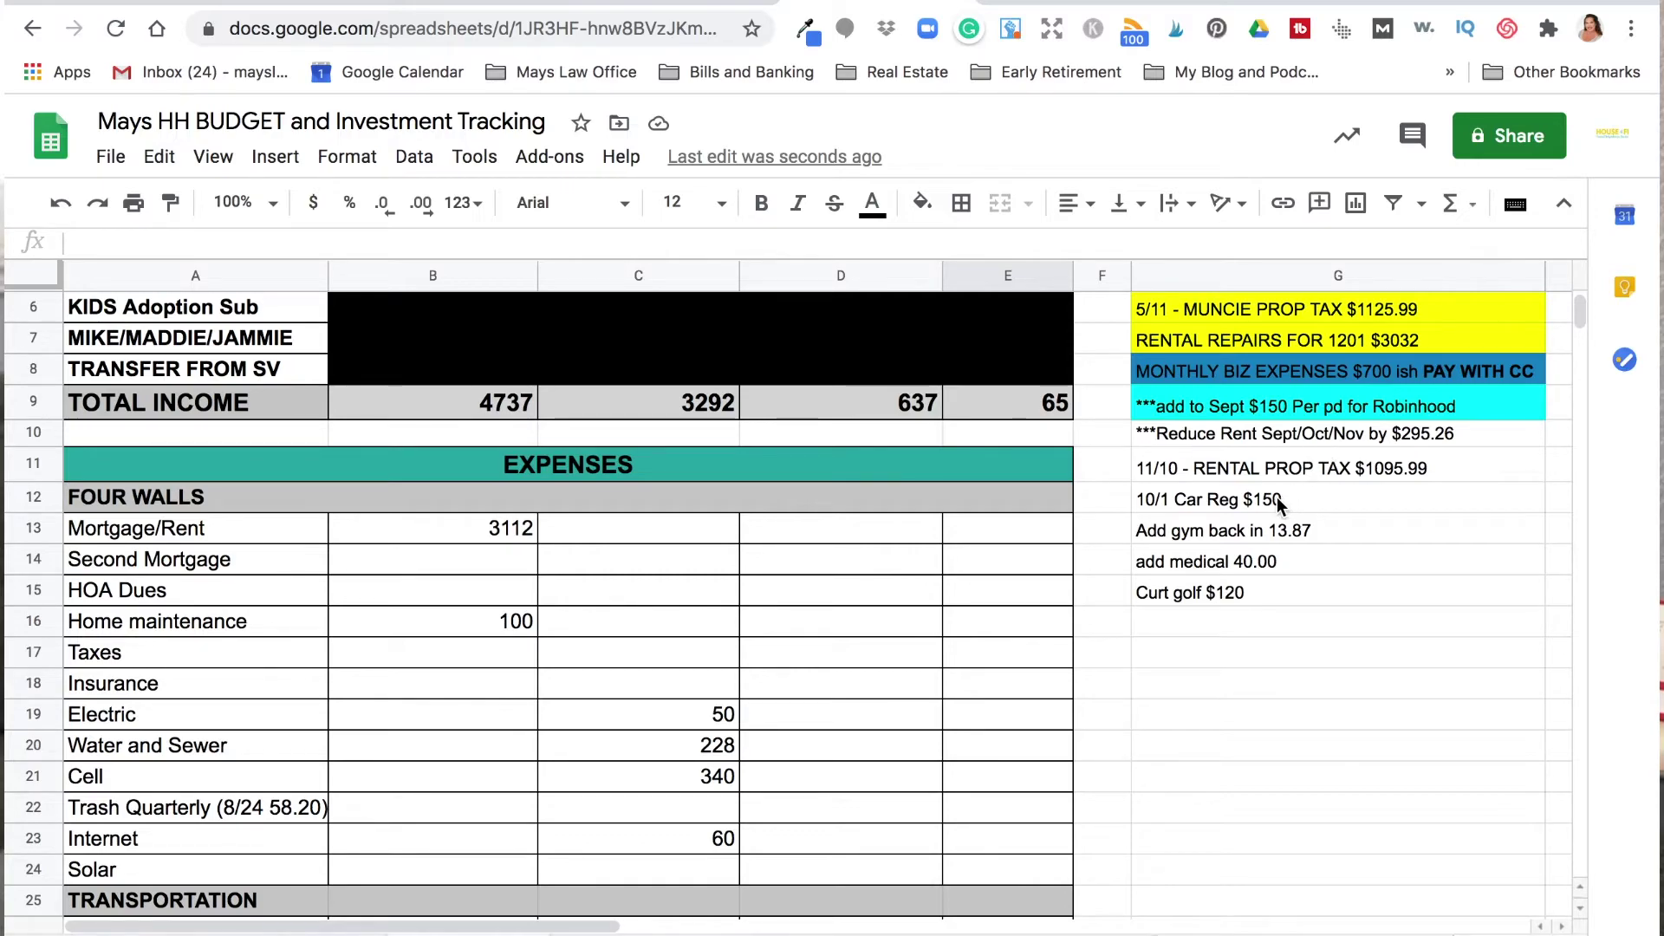
left_click(1277, 532)
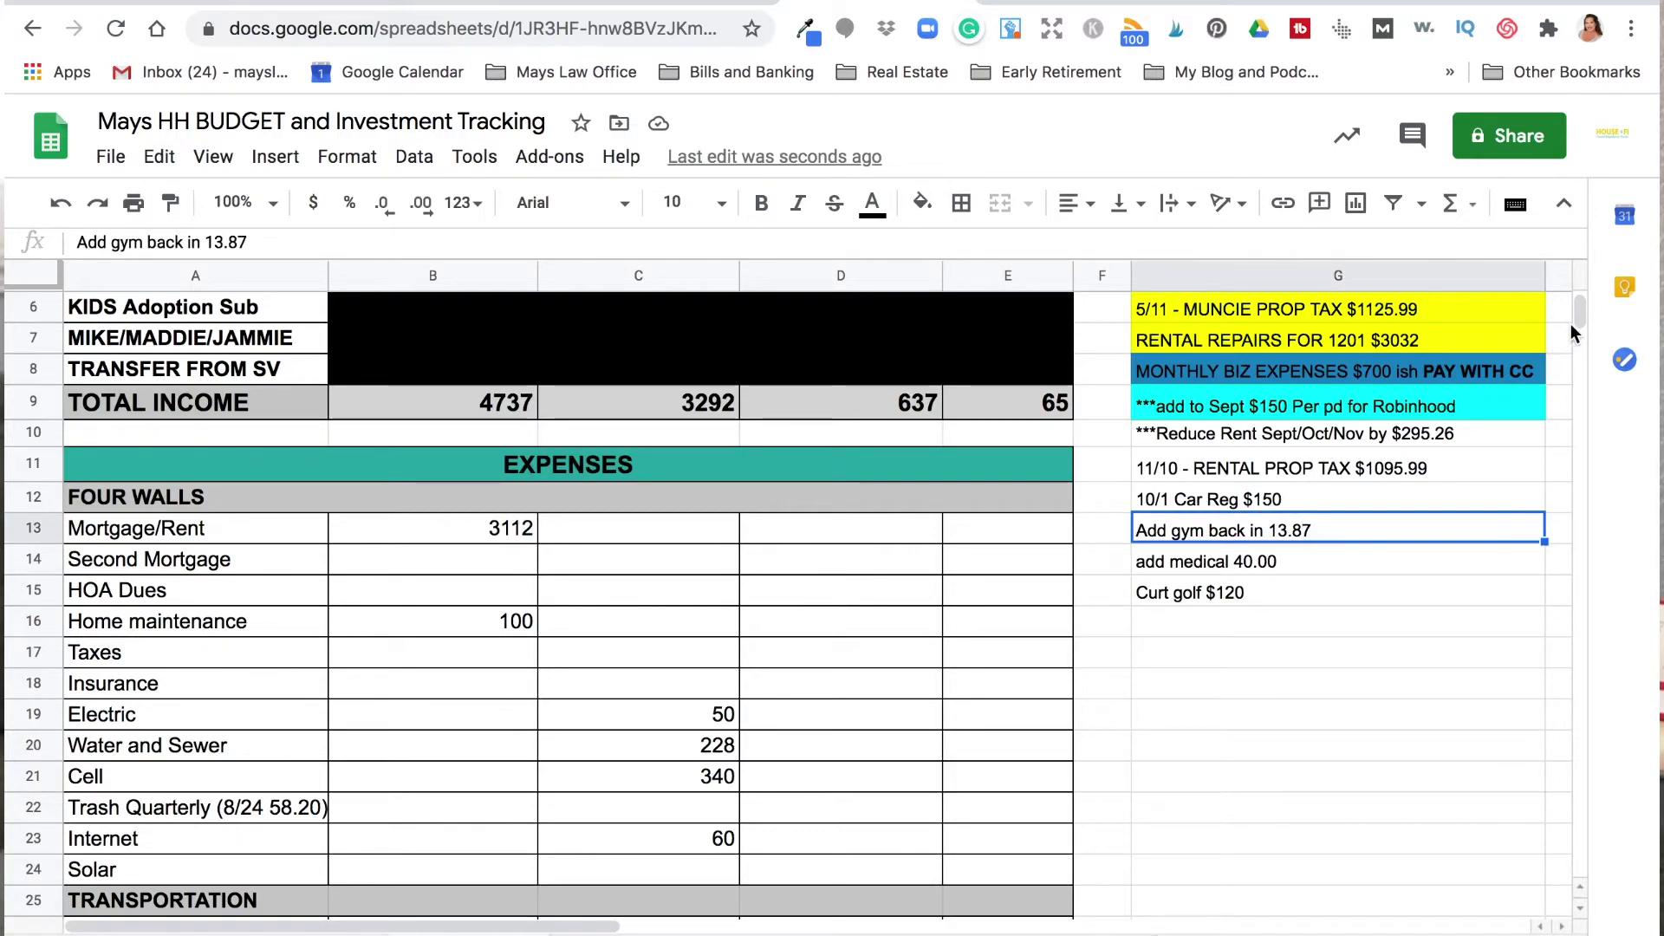
left_click_drag(1575, 314, 1574, 337)
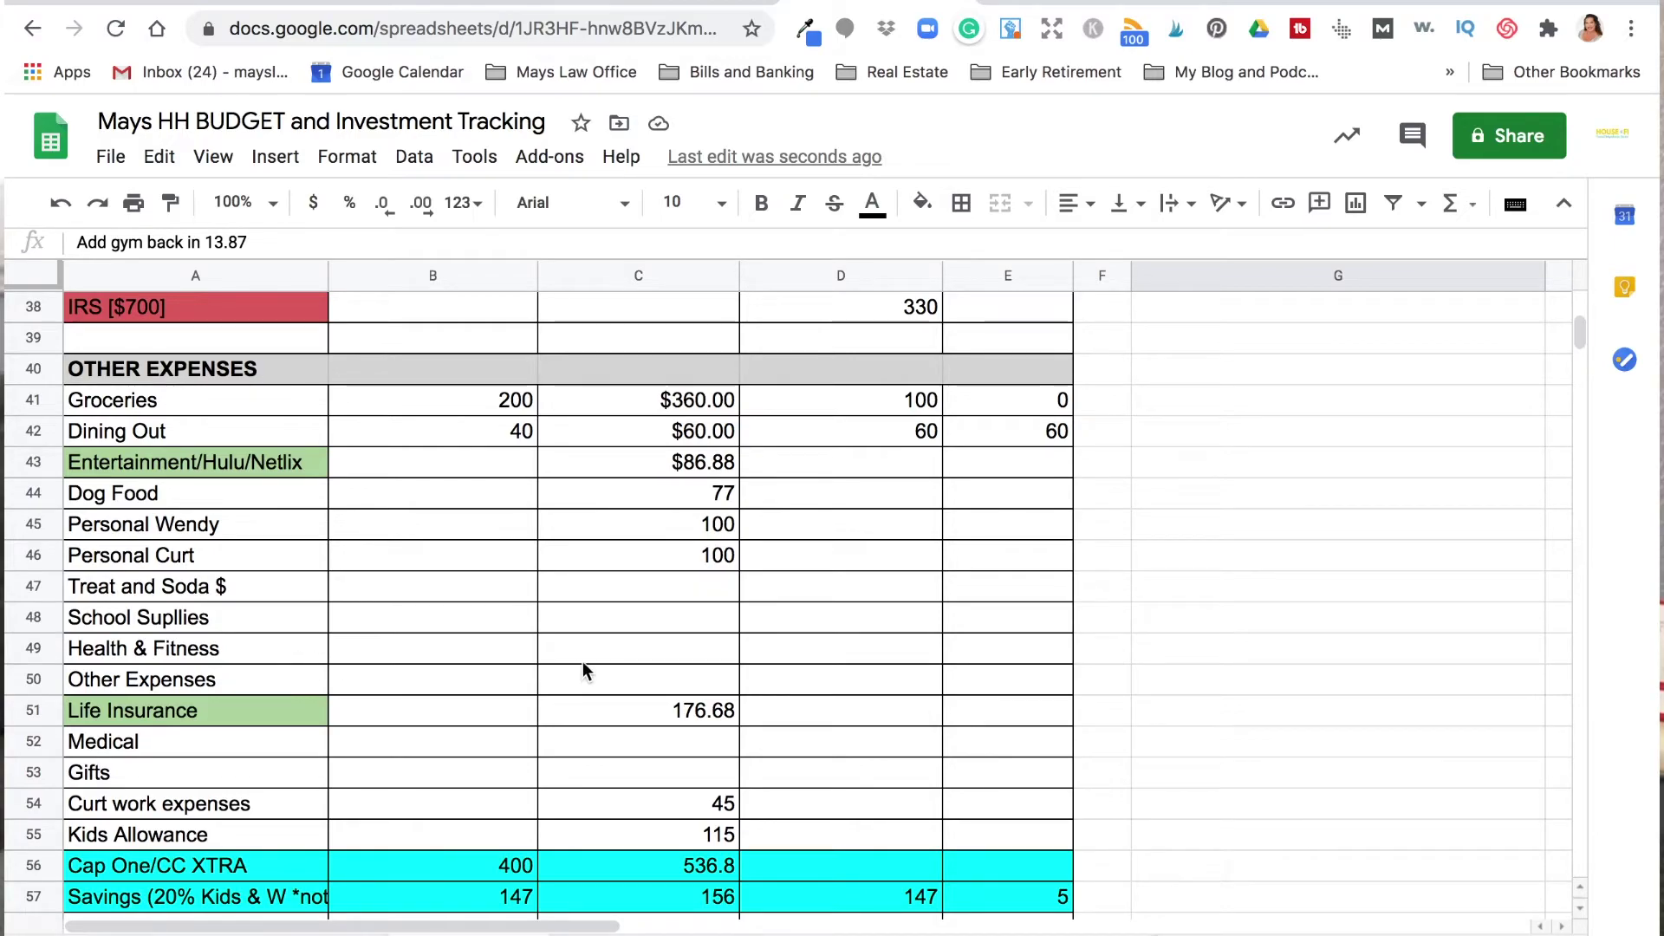
left_click(672, 652)
type("1")
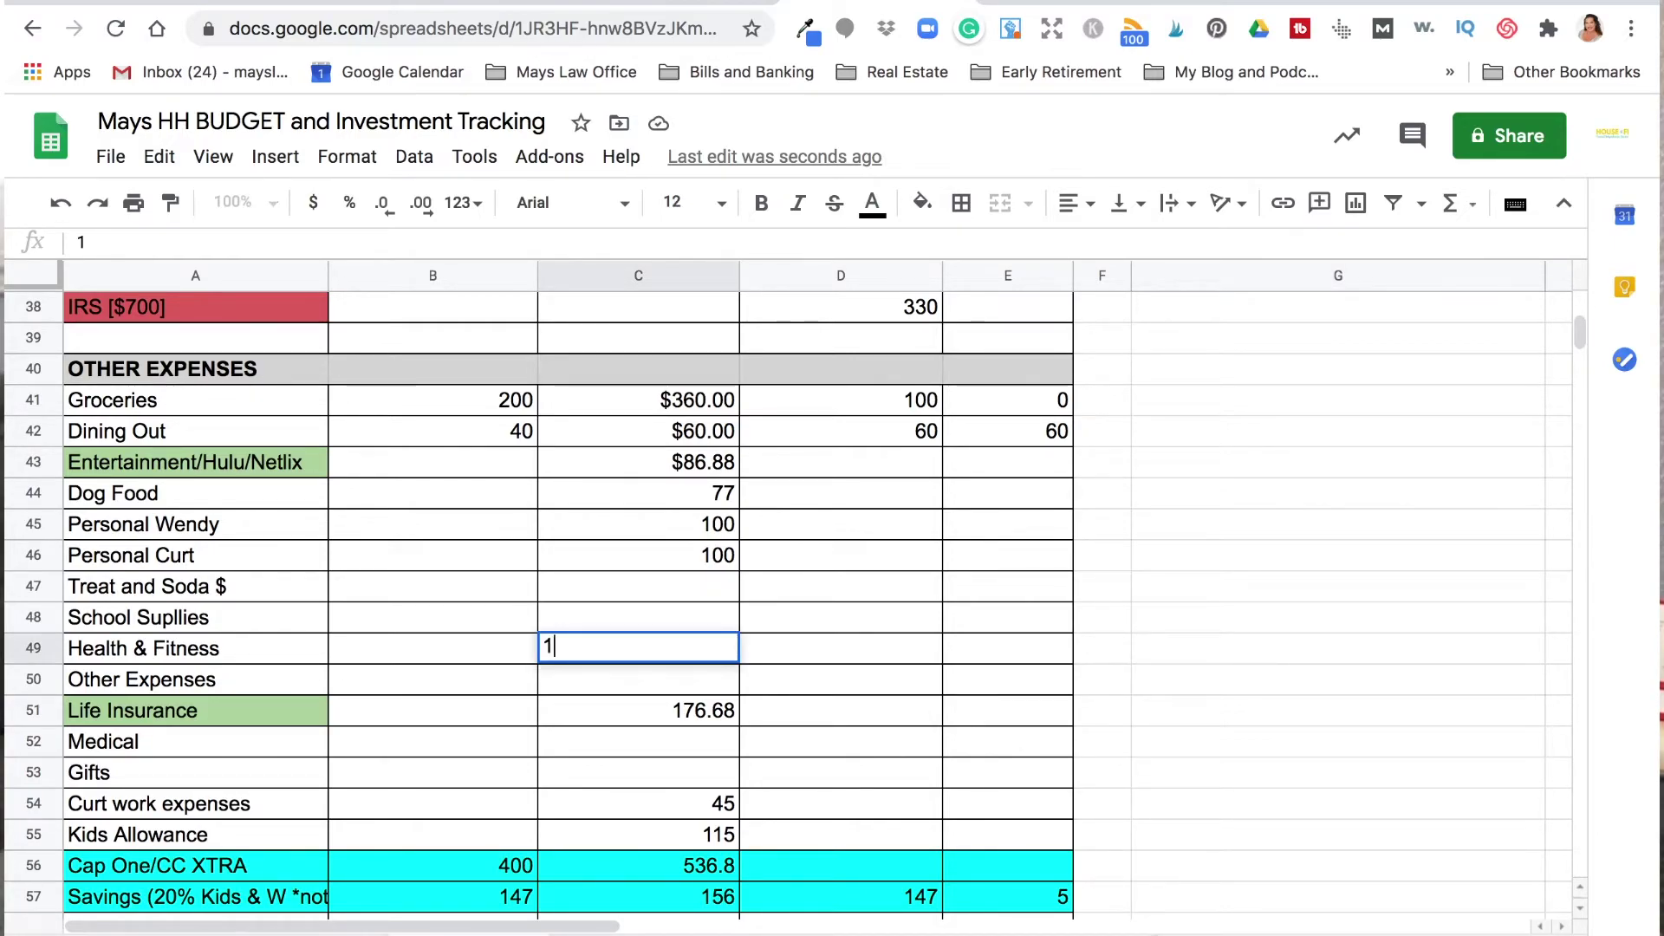
type("3.87")
left_click(910, 672)
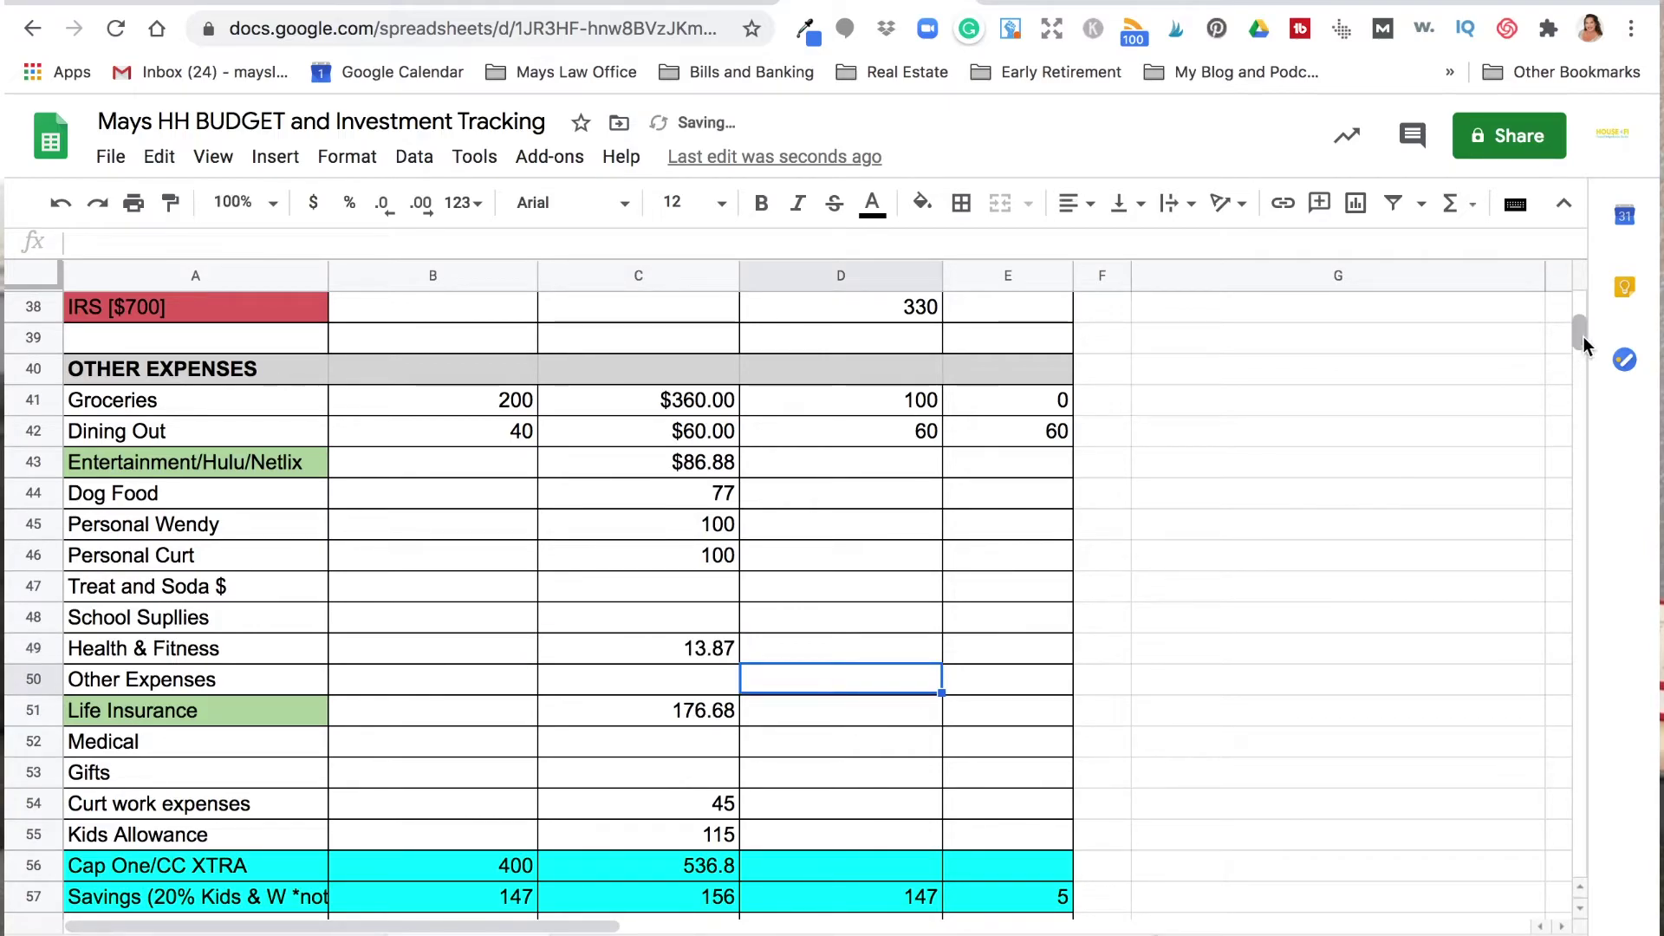
Enter 50 for Medical in column D
mouse_move(1581, 334)
left_mouse_down()
mouse_move(1581, 314)
mouse_move(1583, 340)
left_mouse_up()
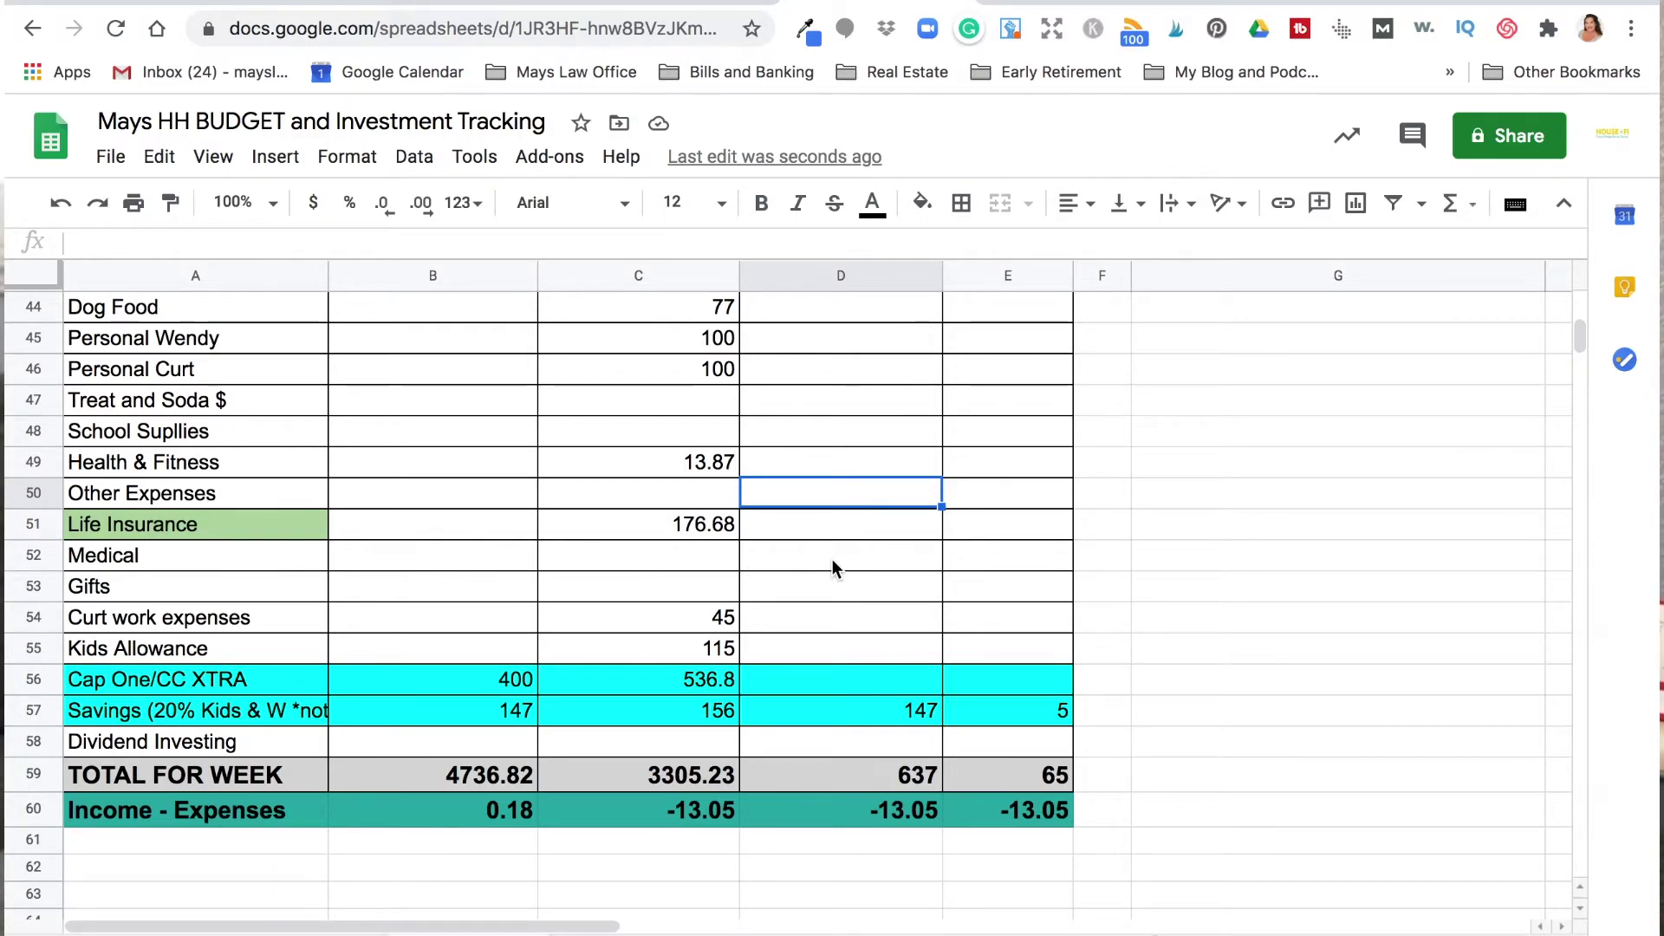
left_click(901, 553)
type("50")
left_click(904, 489)
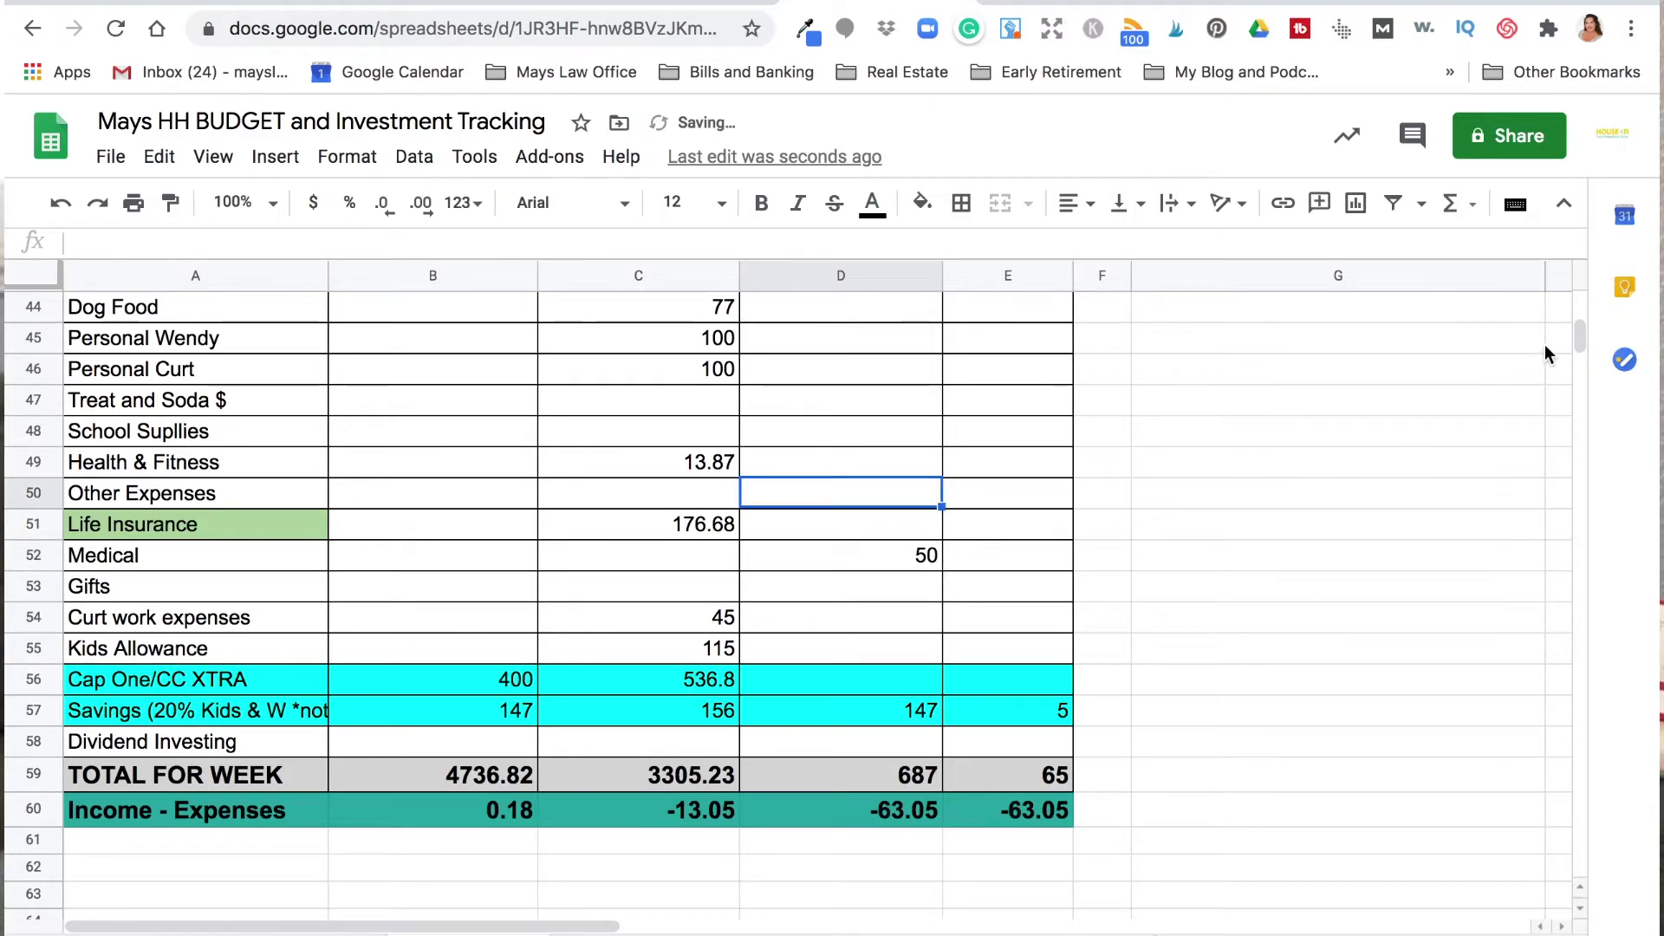
Rename the Other Expenses row label in column A as golf money, preceded by the family member's first name
mouse_move(1583, 331)
left_mouse_down()
mouse_move(1583, 312)
mouse_move(1582, 334)
left_mouse_up()
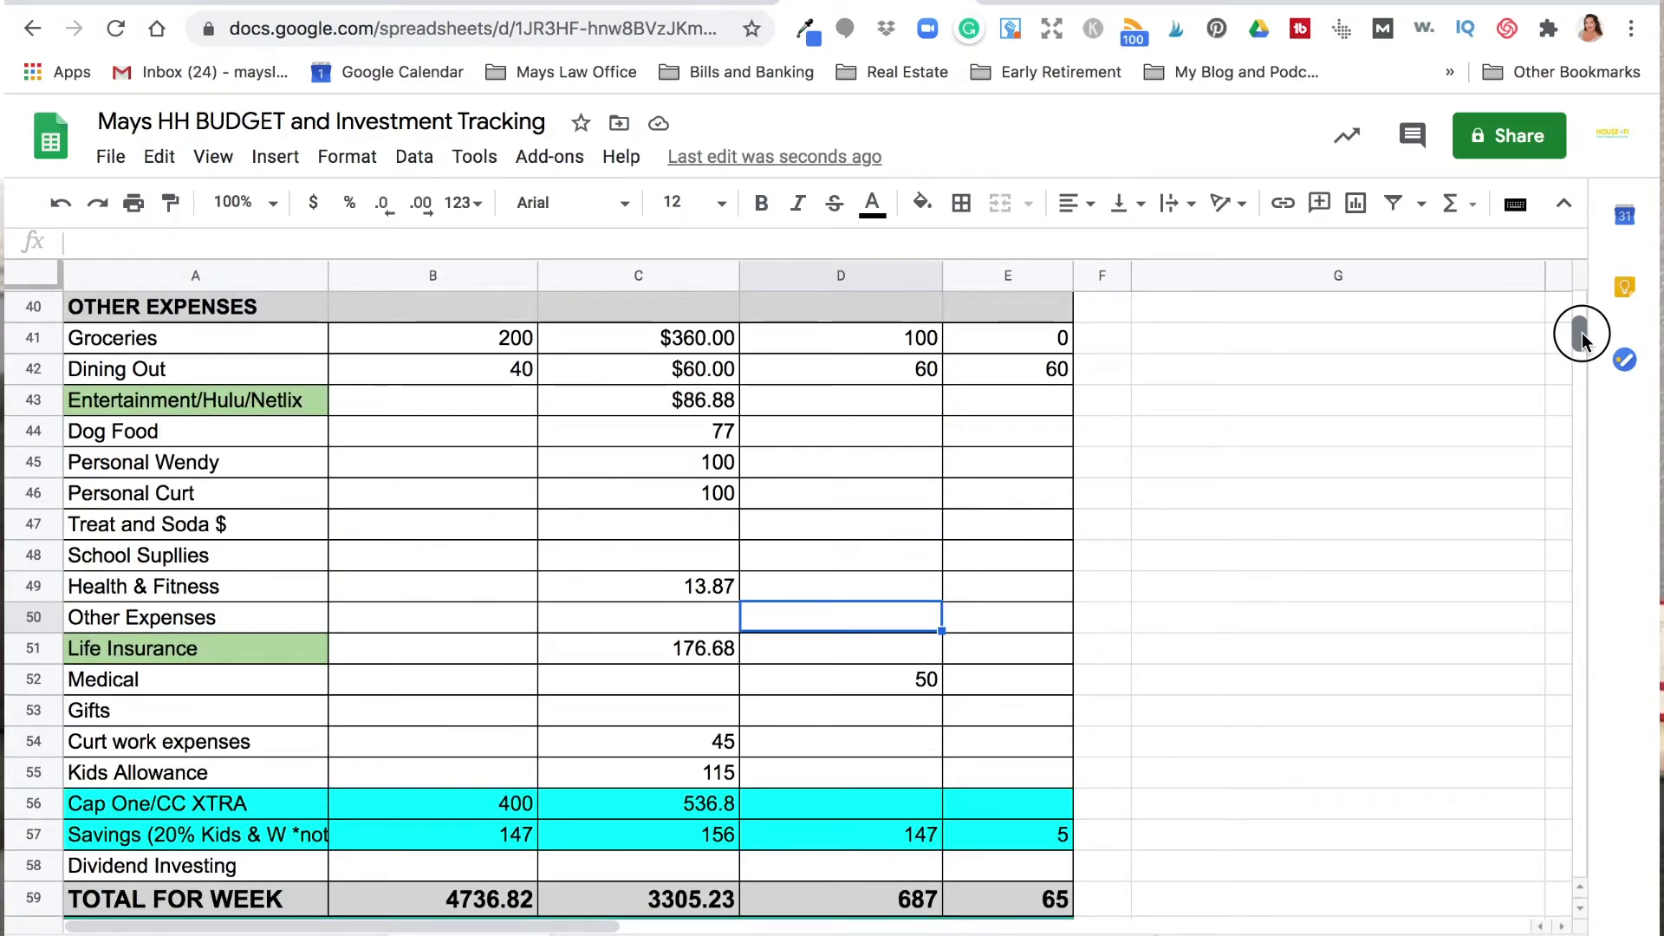
scroll(1582, 338, "down", 2)
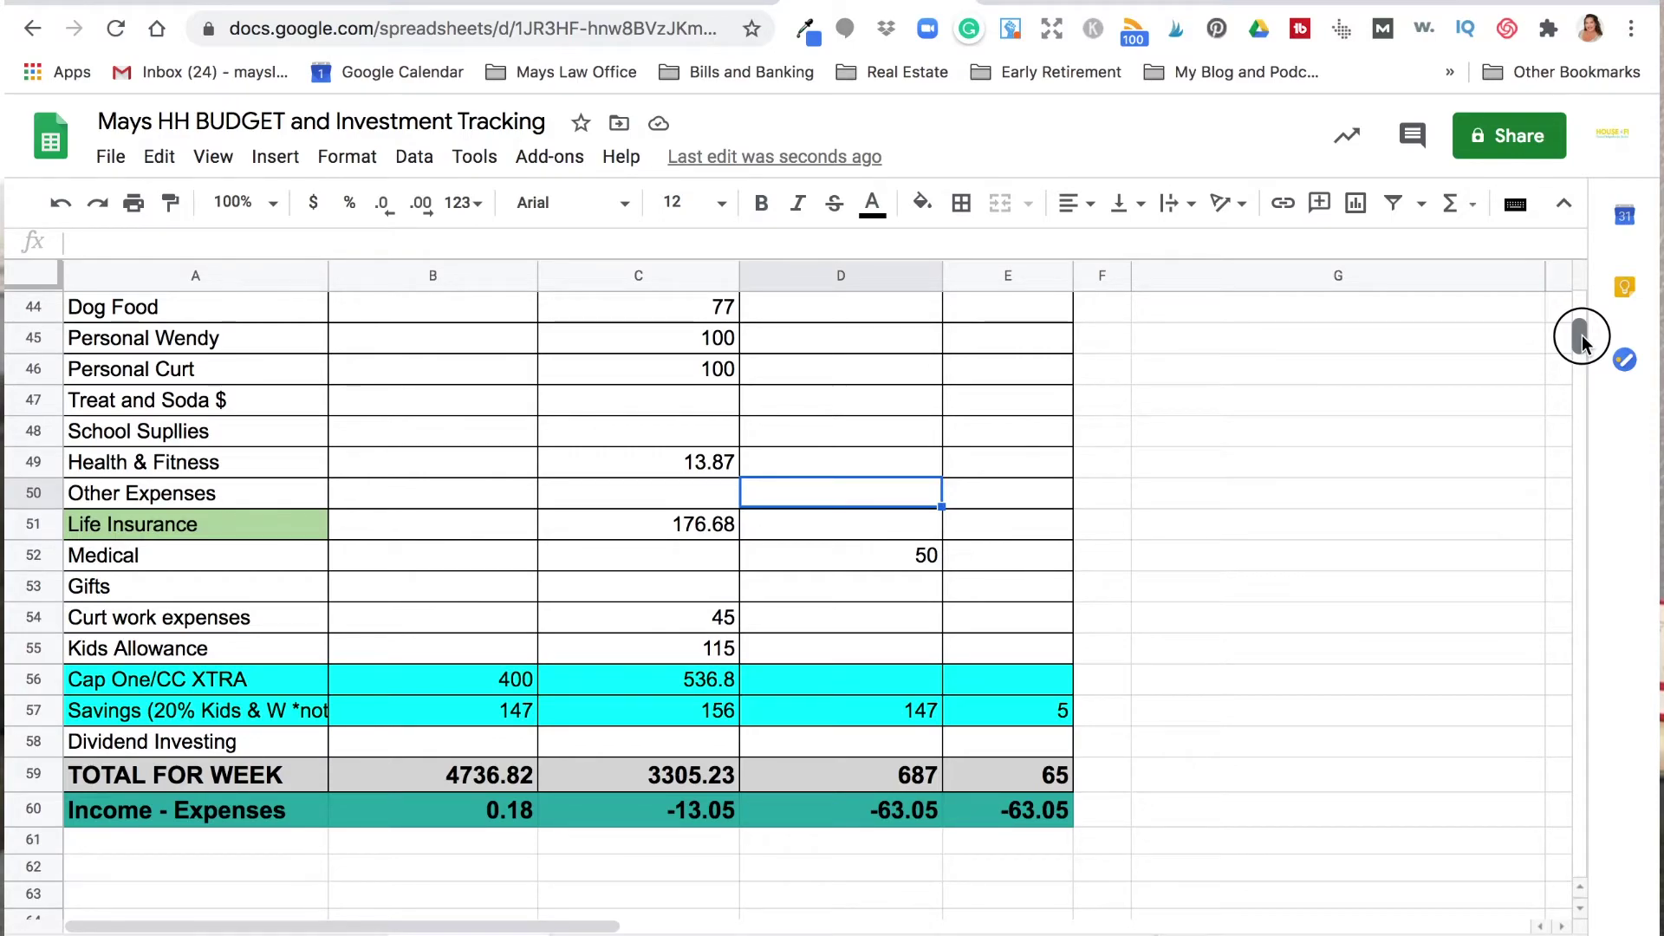
scroll(1583, 338, "up", 2)
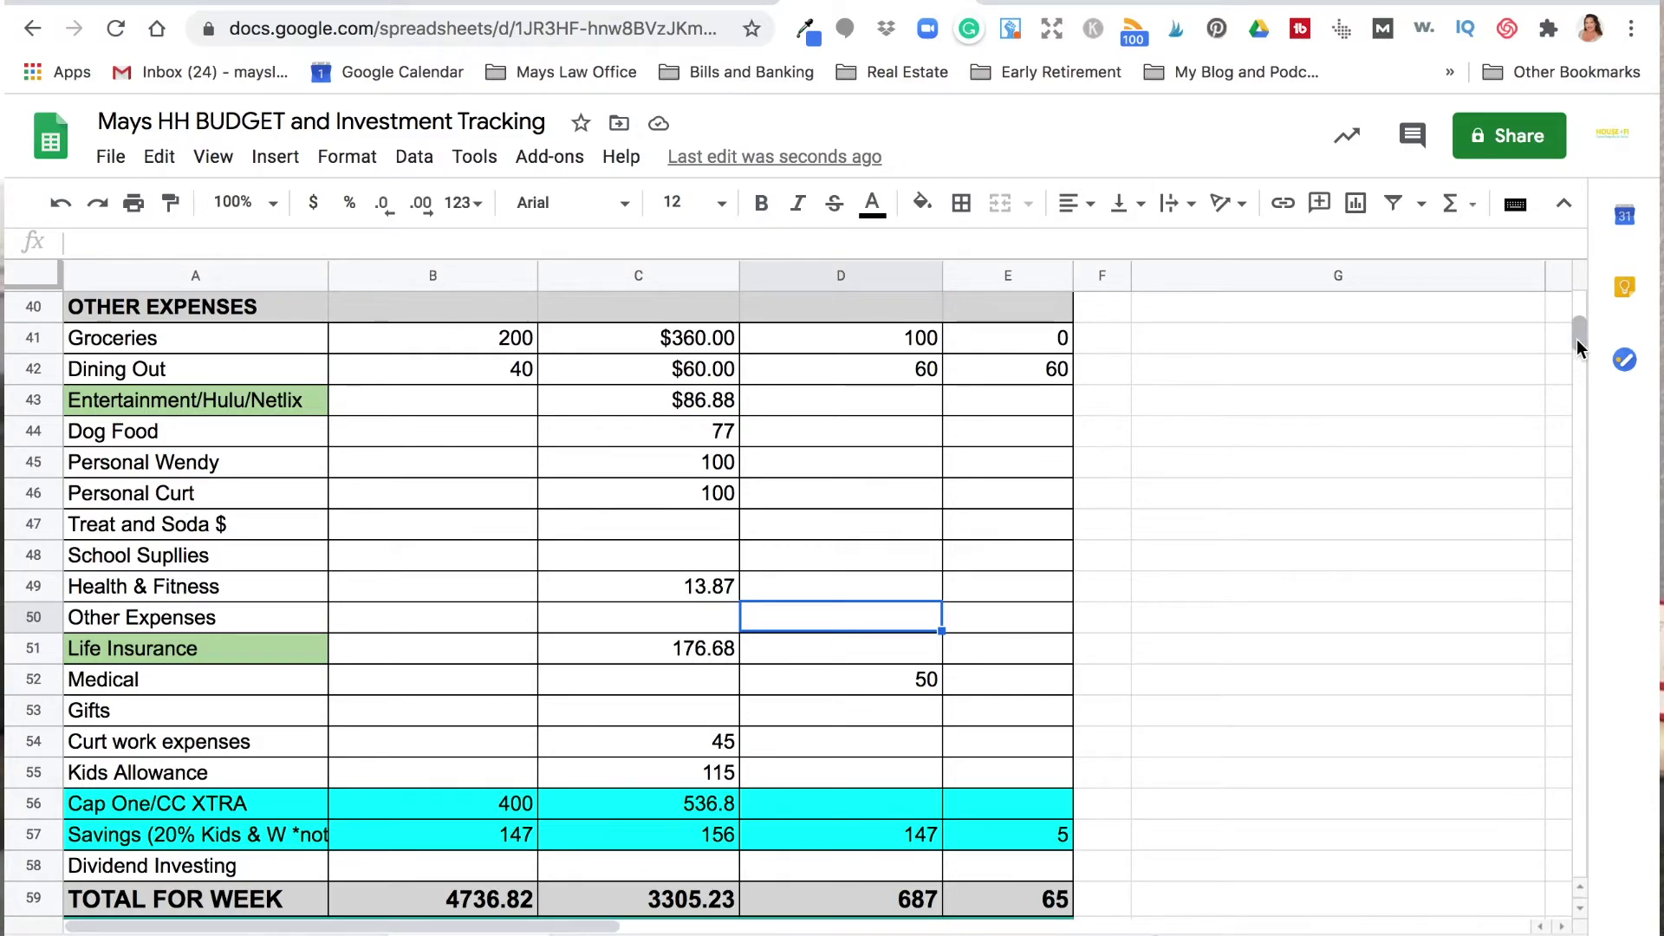
left_click_drag(1577, 344, 1577, 345)
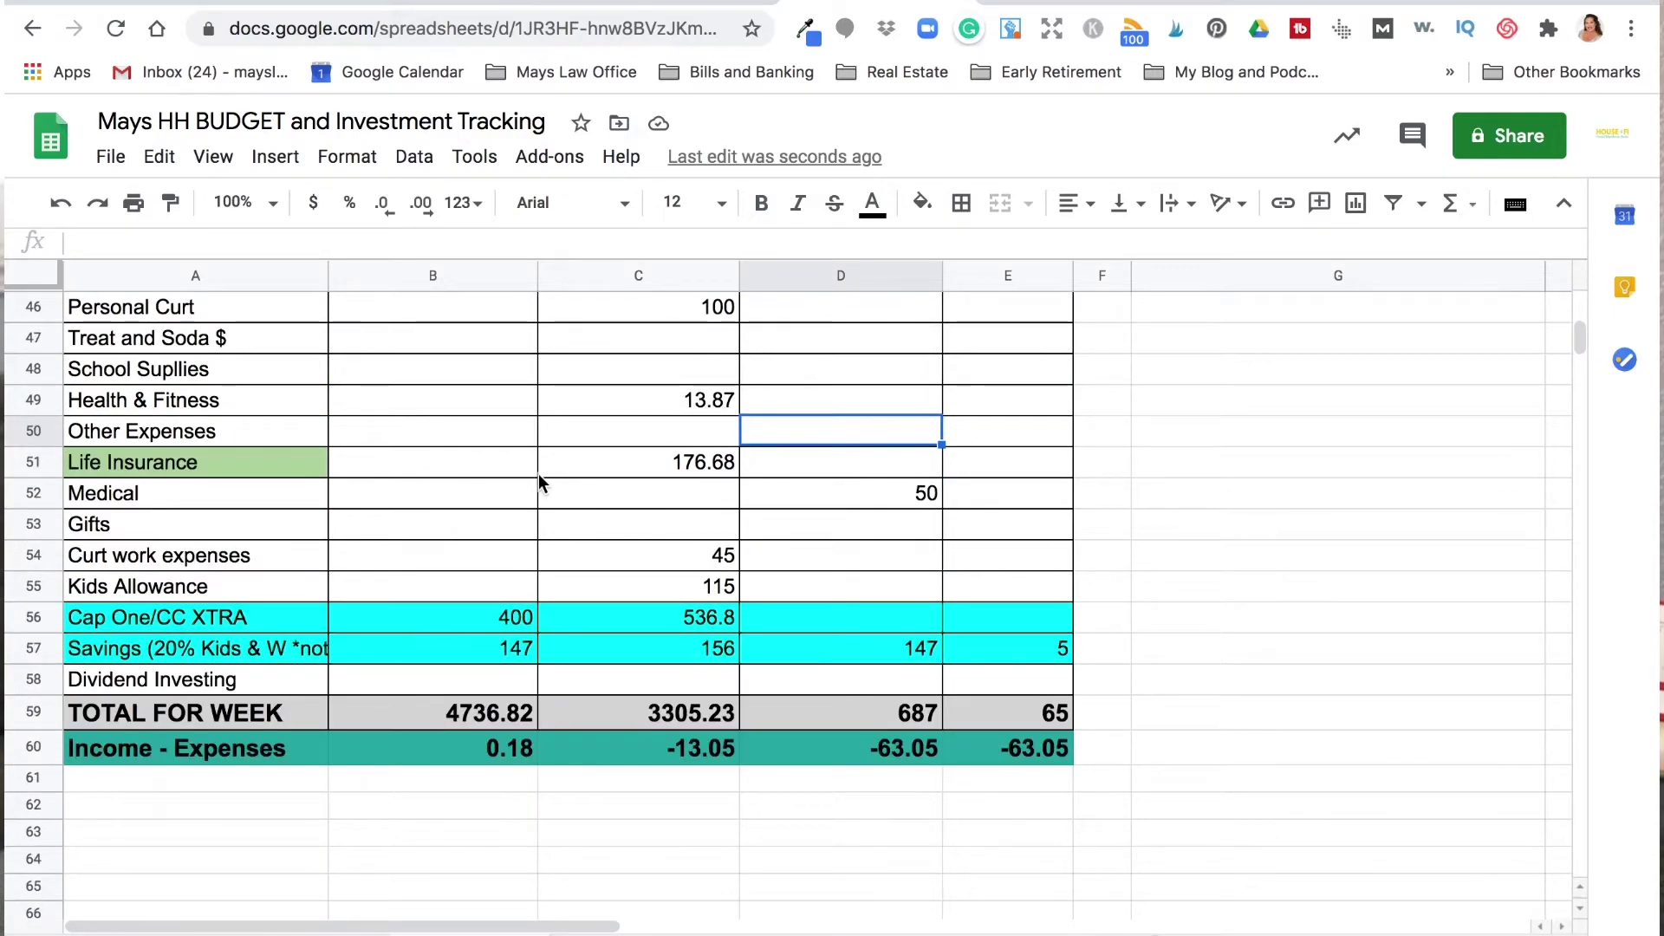
left_click(130, 435)
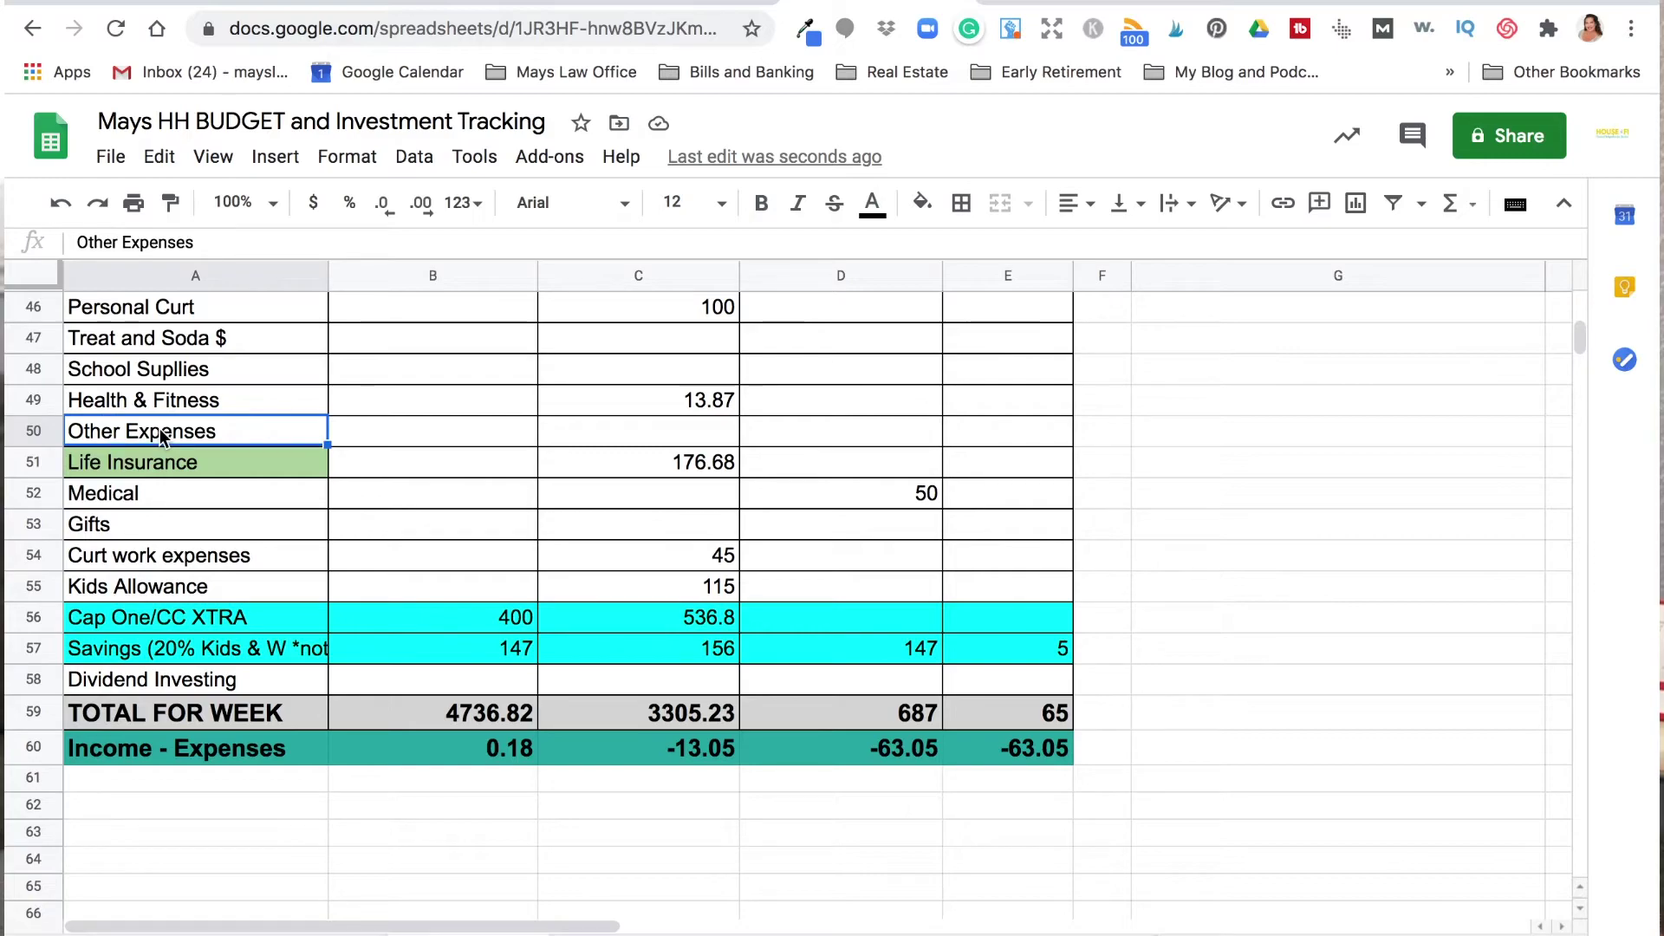
type("Curt's ")
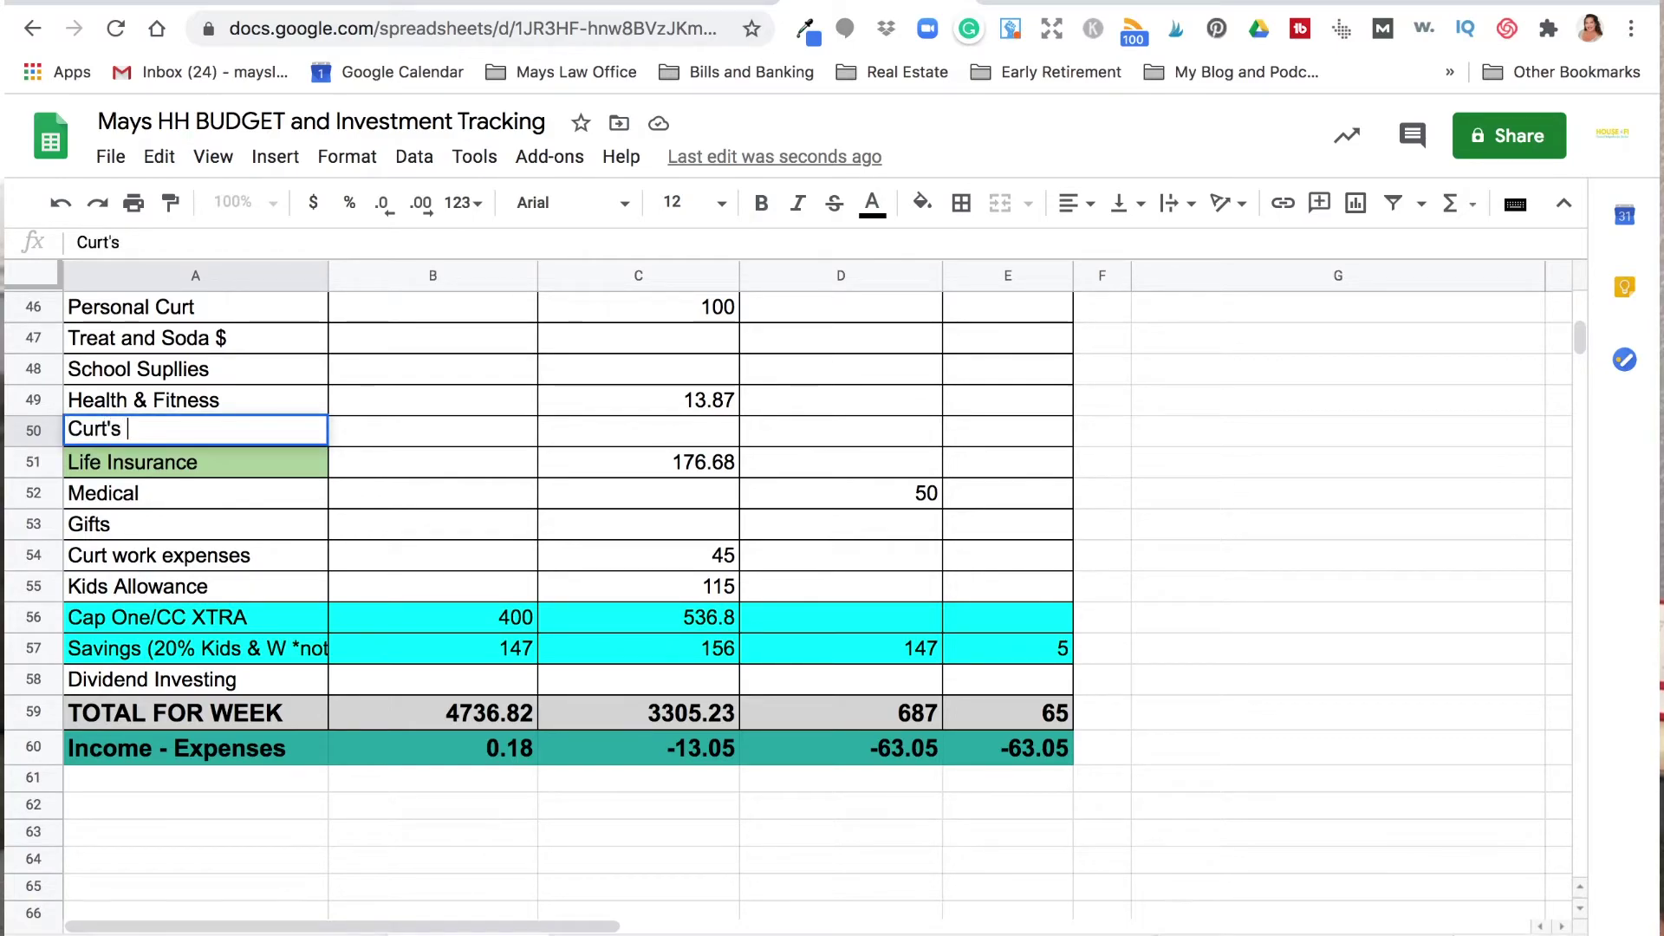
type("golf money")
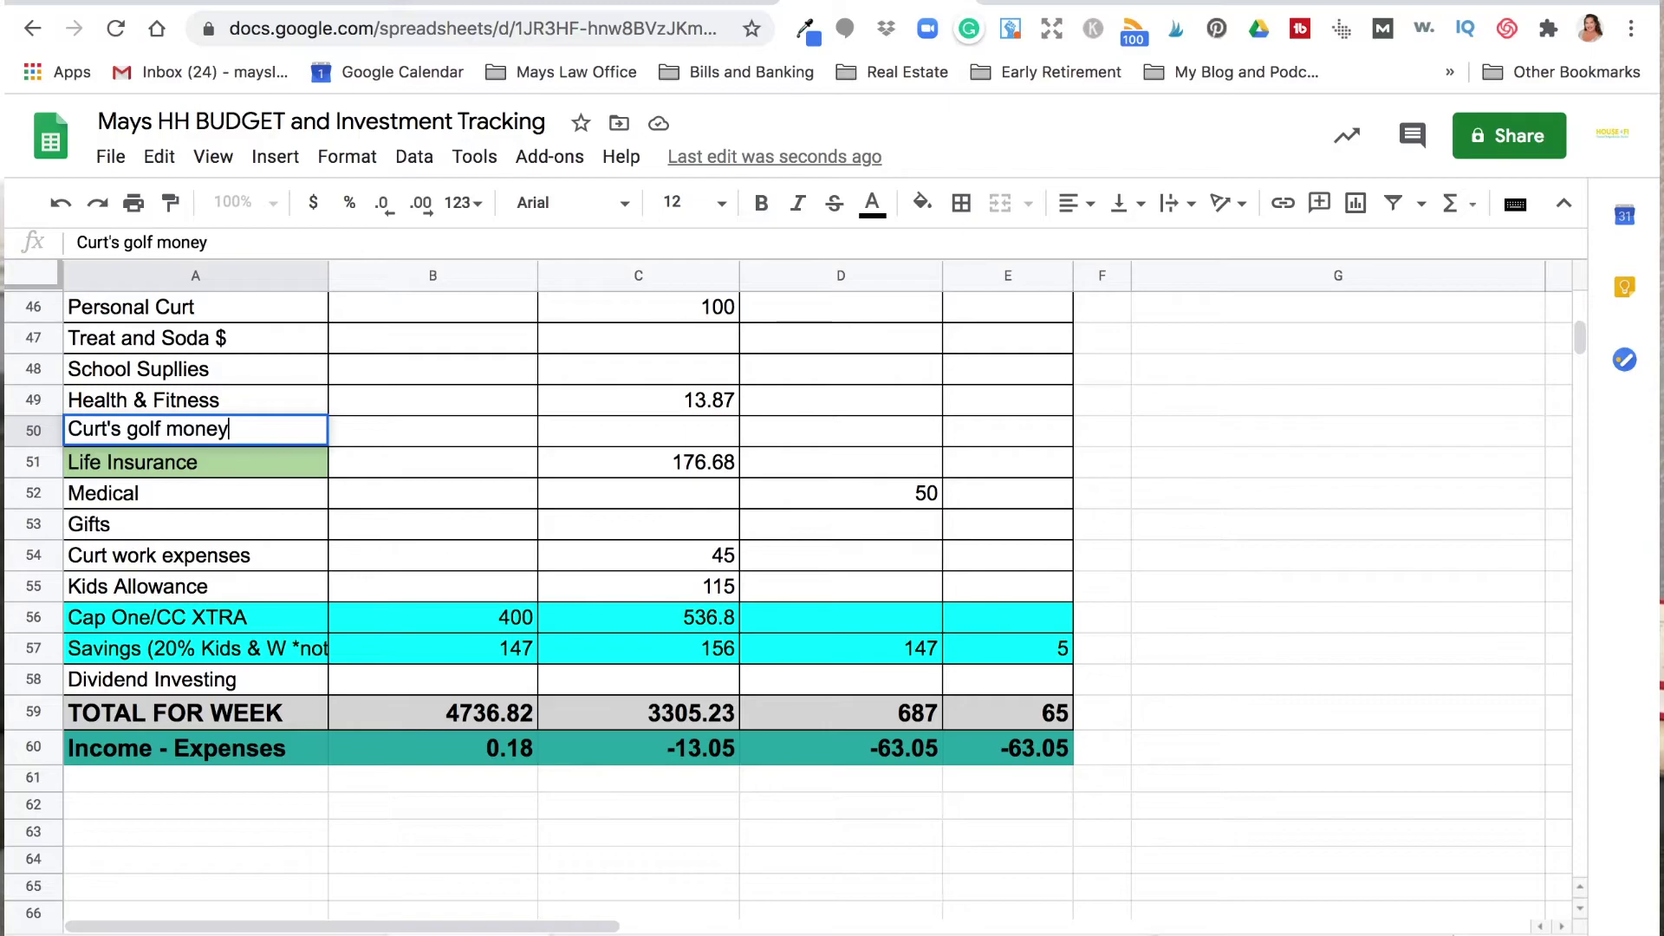
key("Tab")
Enter 120 in the golf money row for the 6th payday, column C
left_click(638, 431)
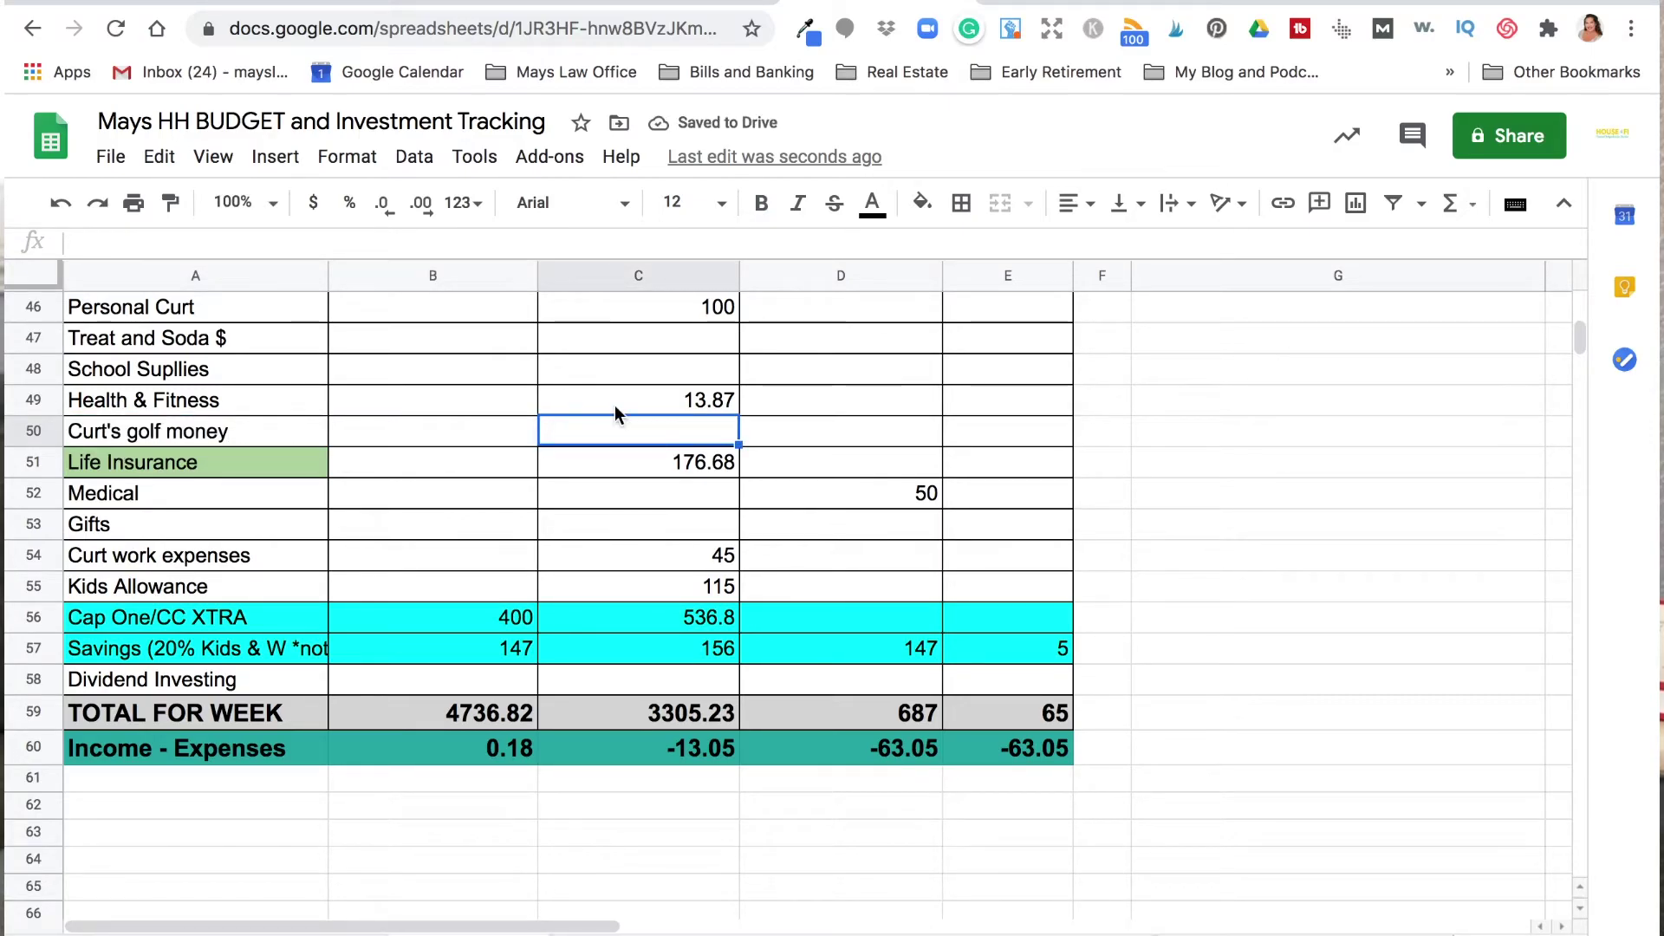
mouse_move(1580, 333)
left_mouse_down()
mouse_move(1581, 298)
mouse_move(1584, 326)
left_mouse_up()
type("120")
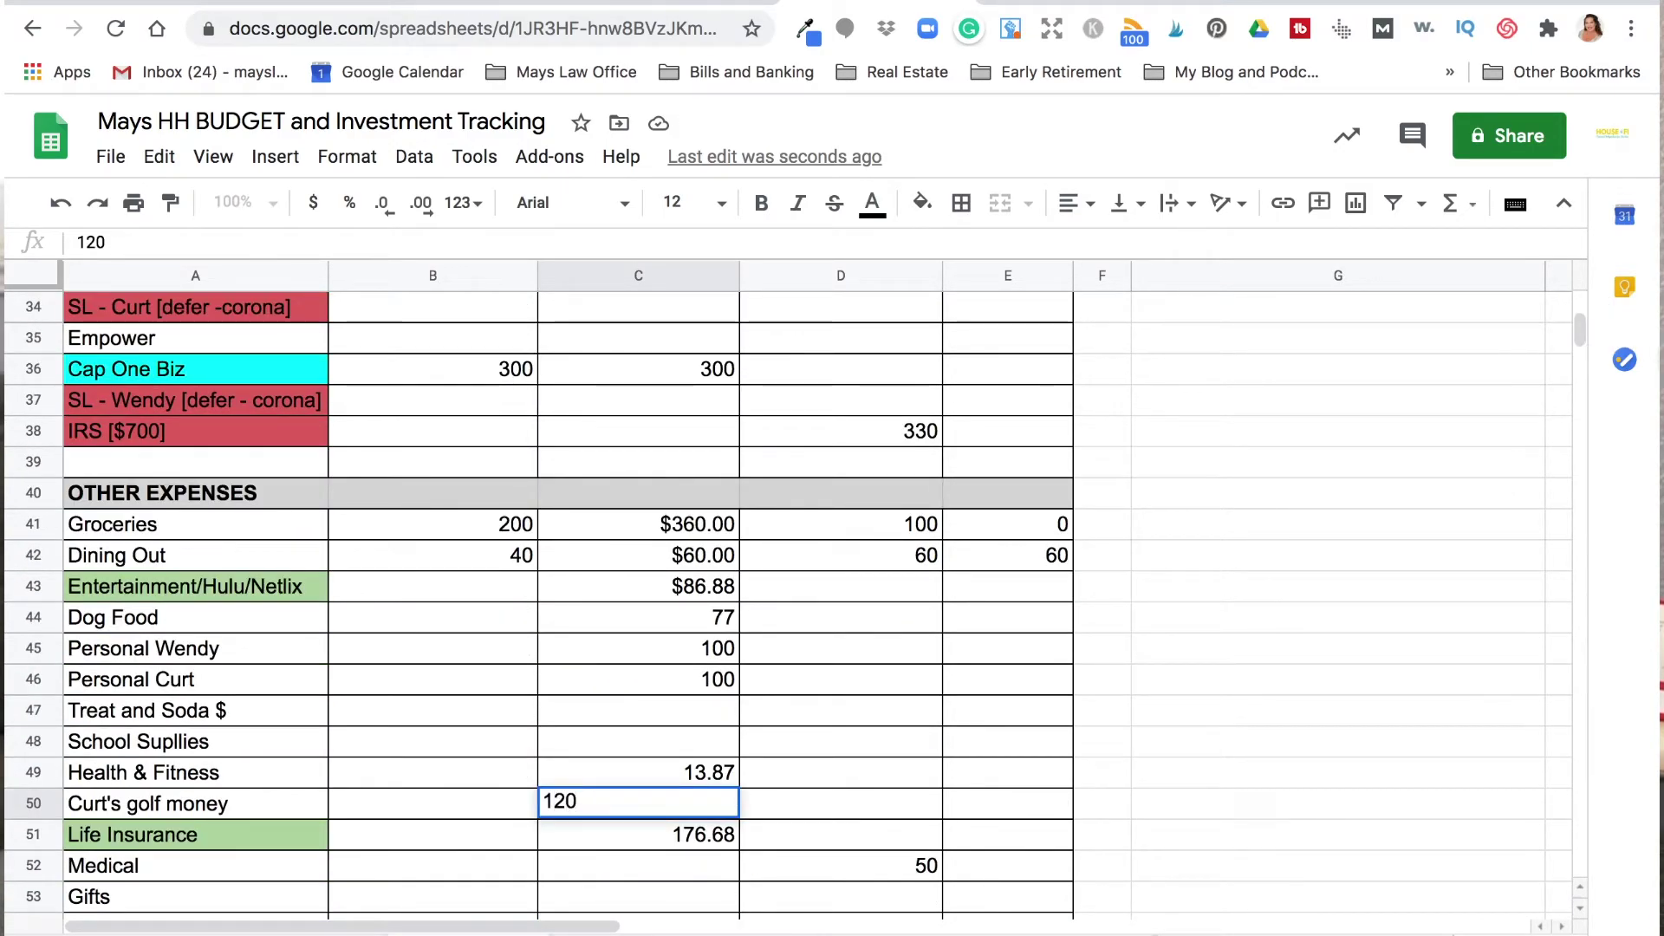
left_click(892, 680)
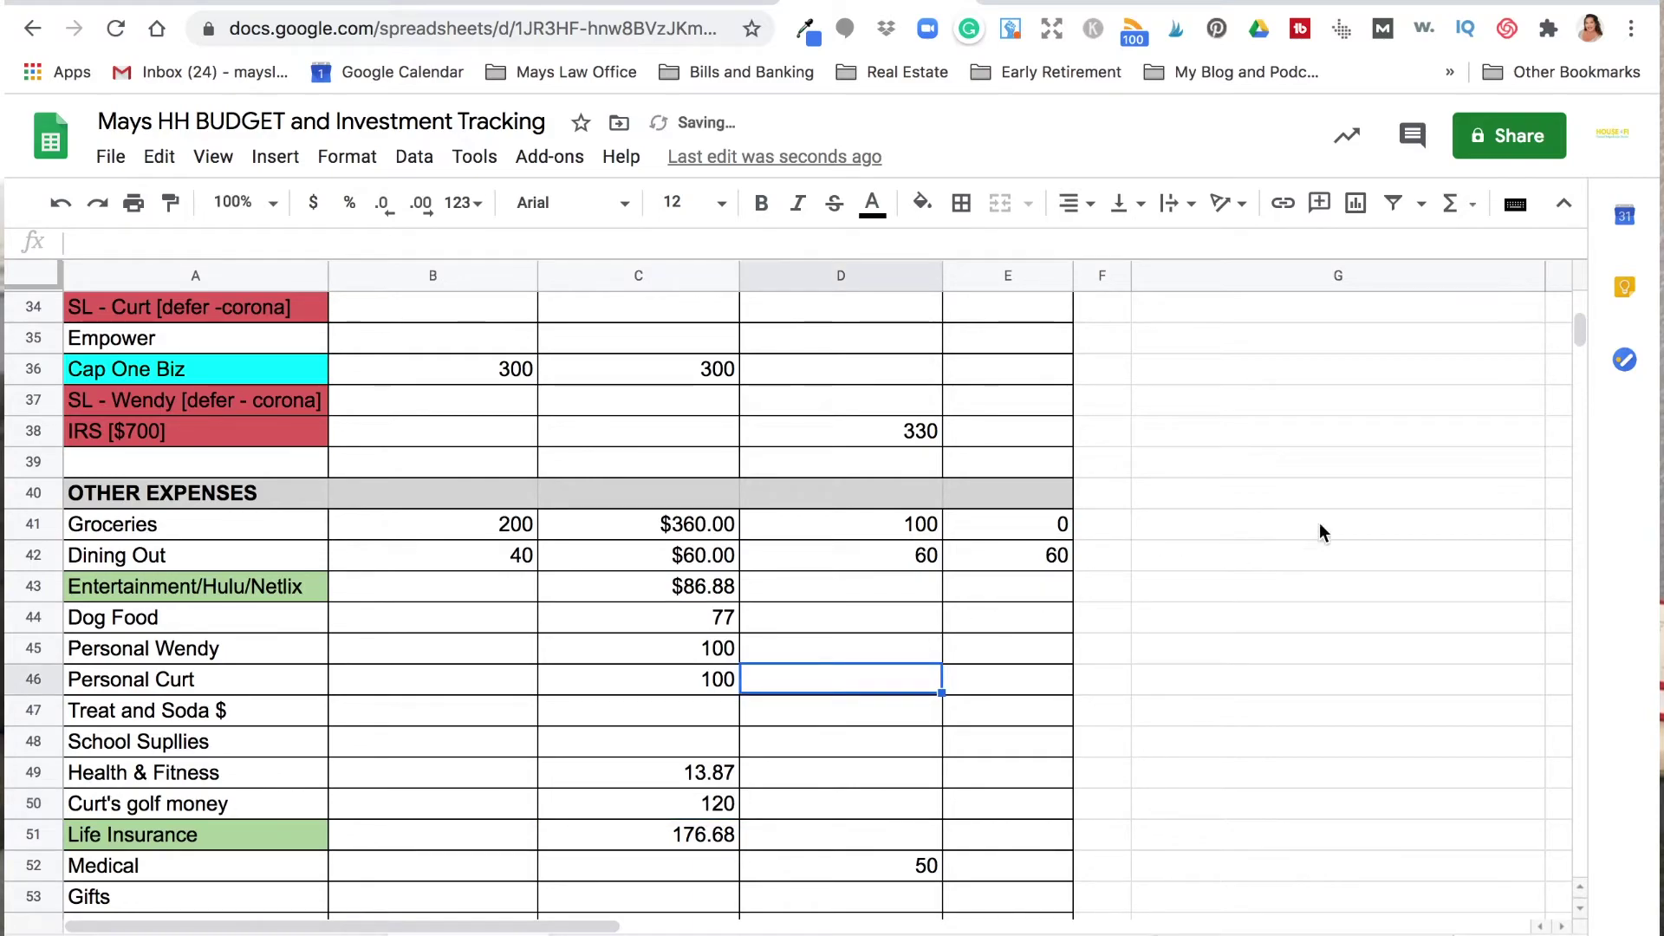
Clear the Cap One/CC XTRA amount in column C
left_click_drag(1577, 328, 1573, 344)
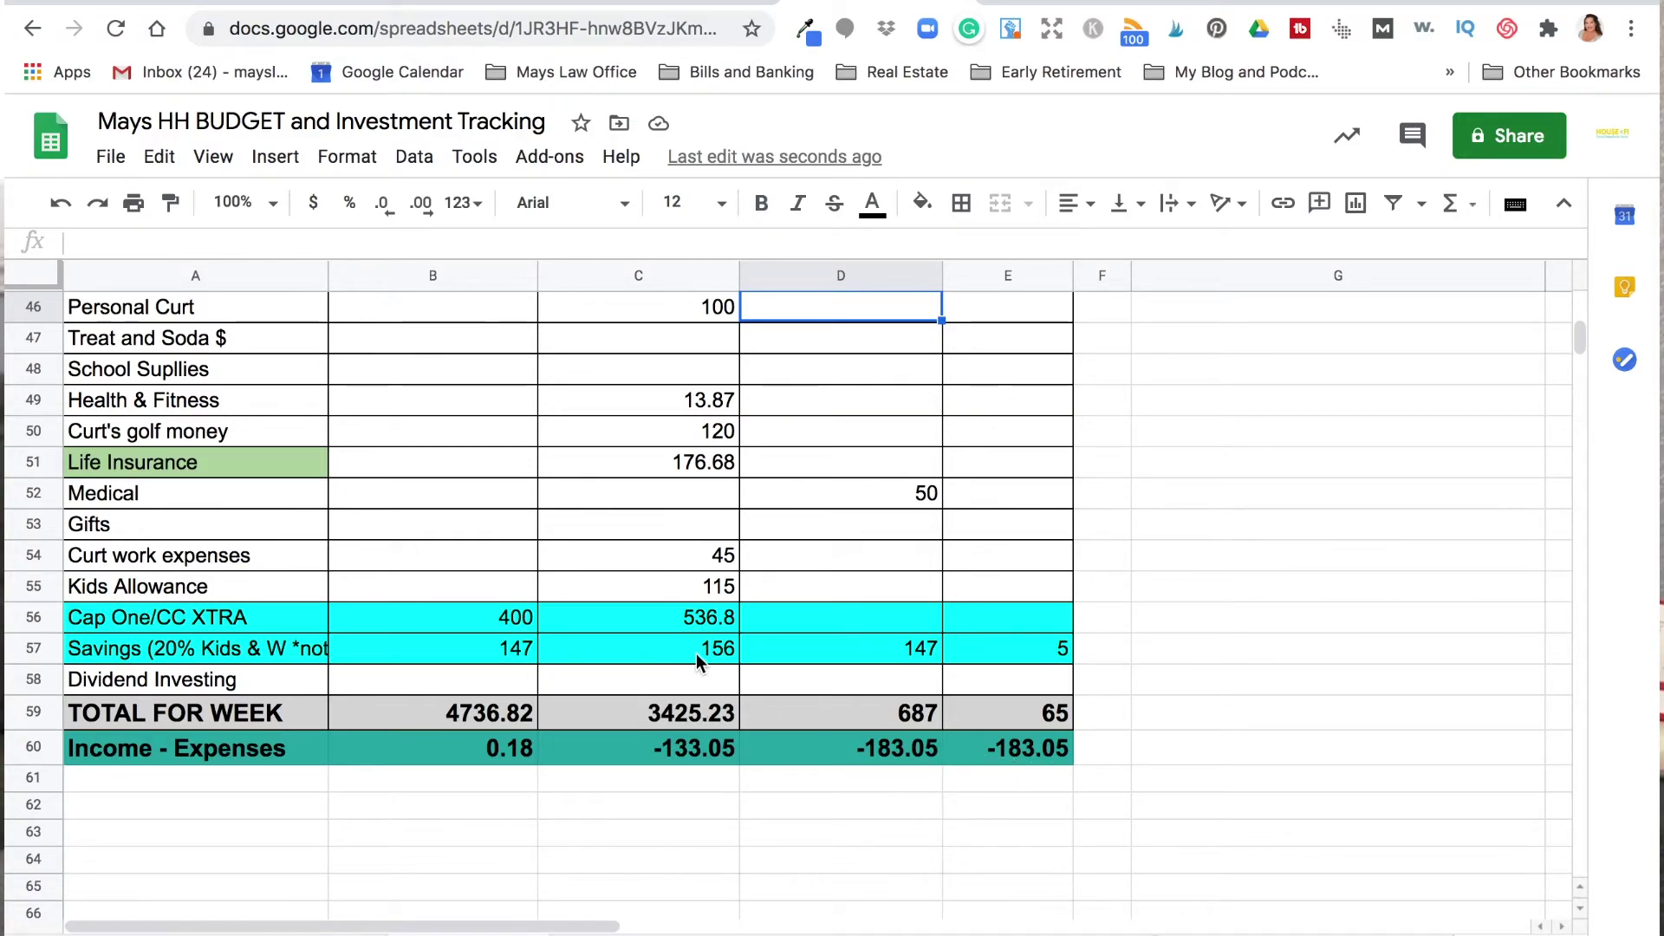
left_click(720, 650)
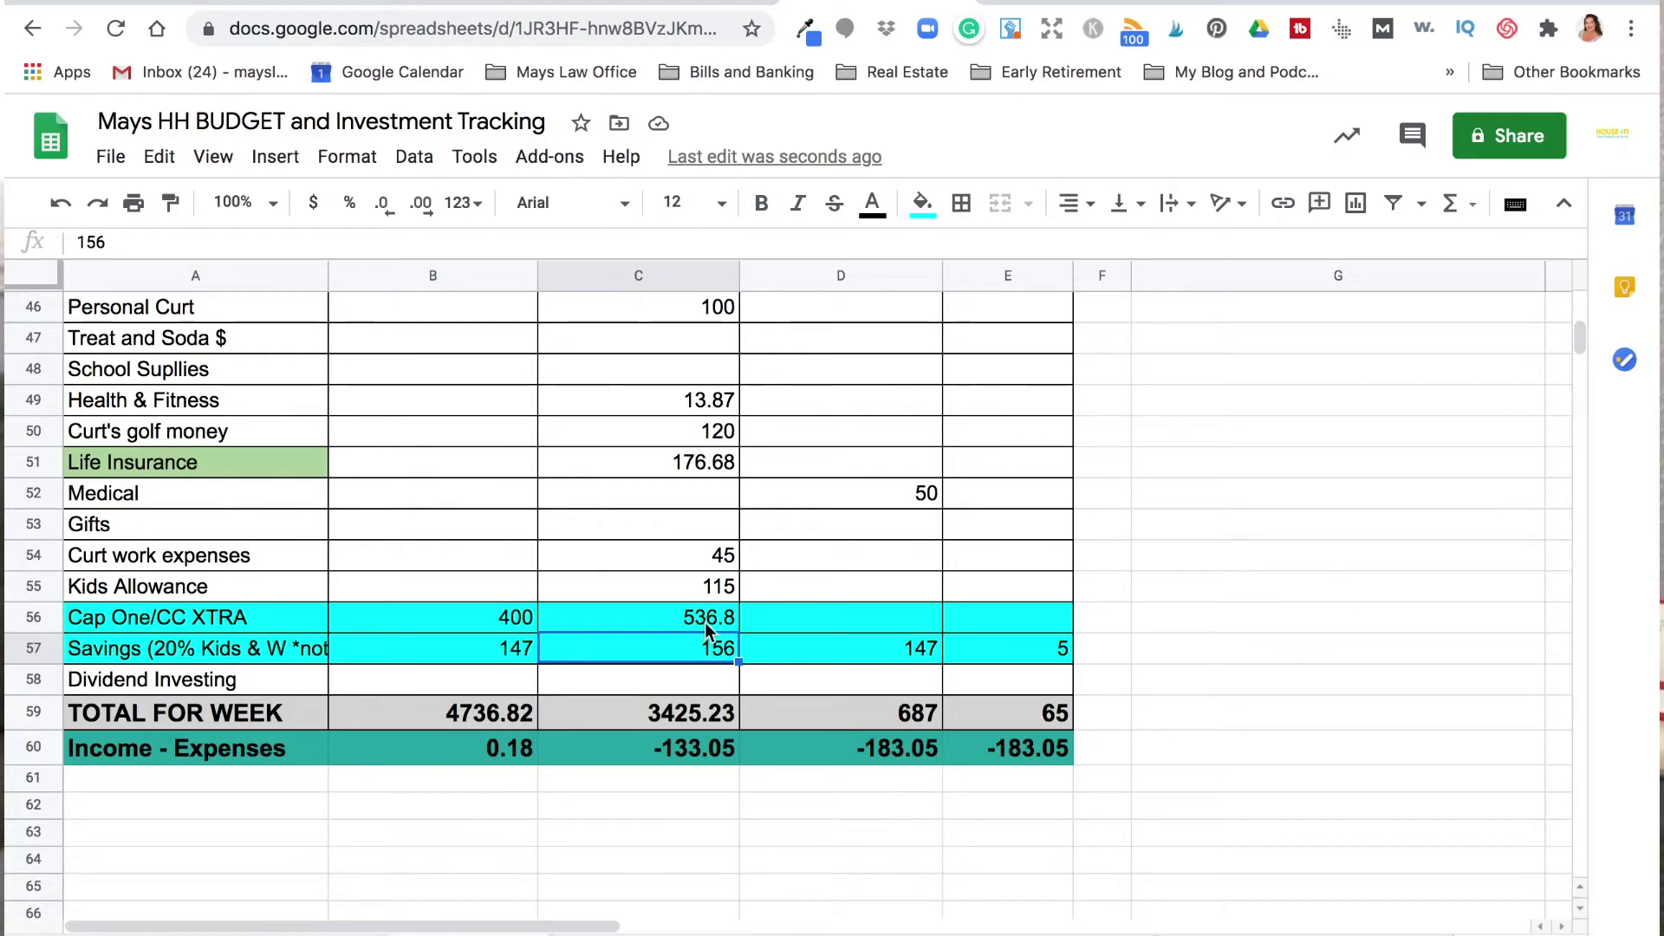
left_click(706, 624)
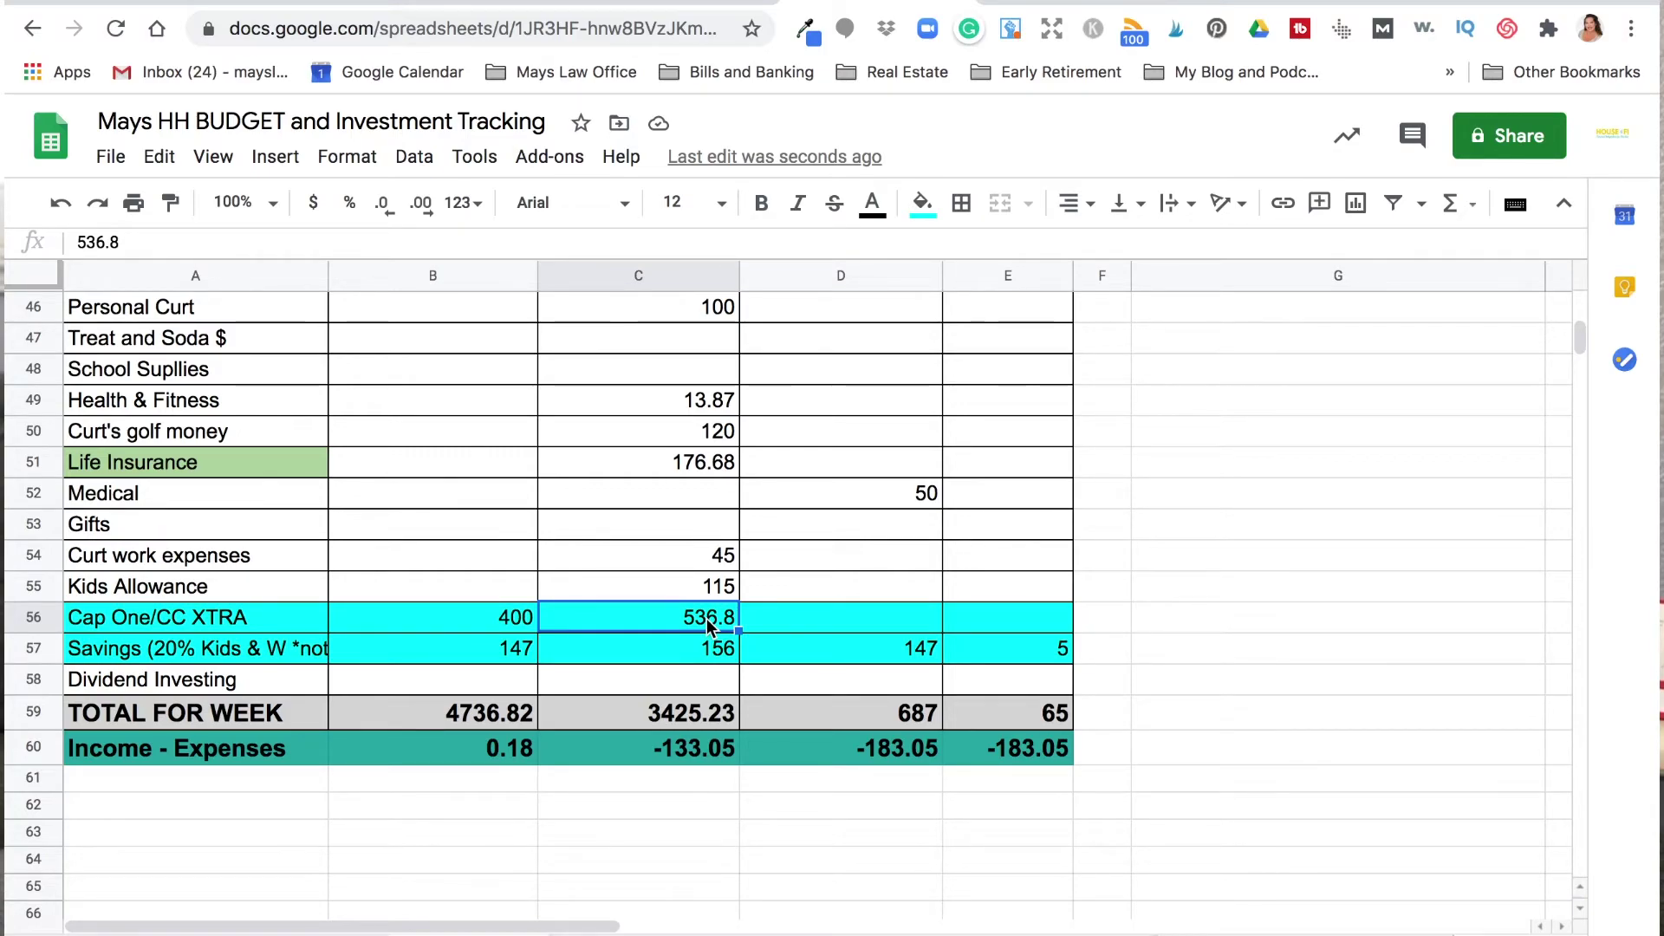
type("130")
key("BackSpace")
key("BackSpace")
key("BackSpace")
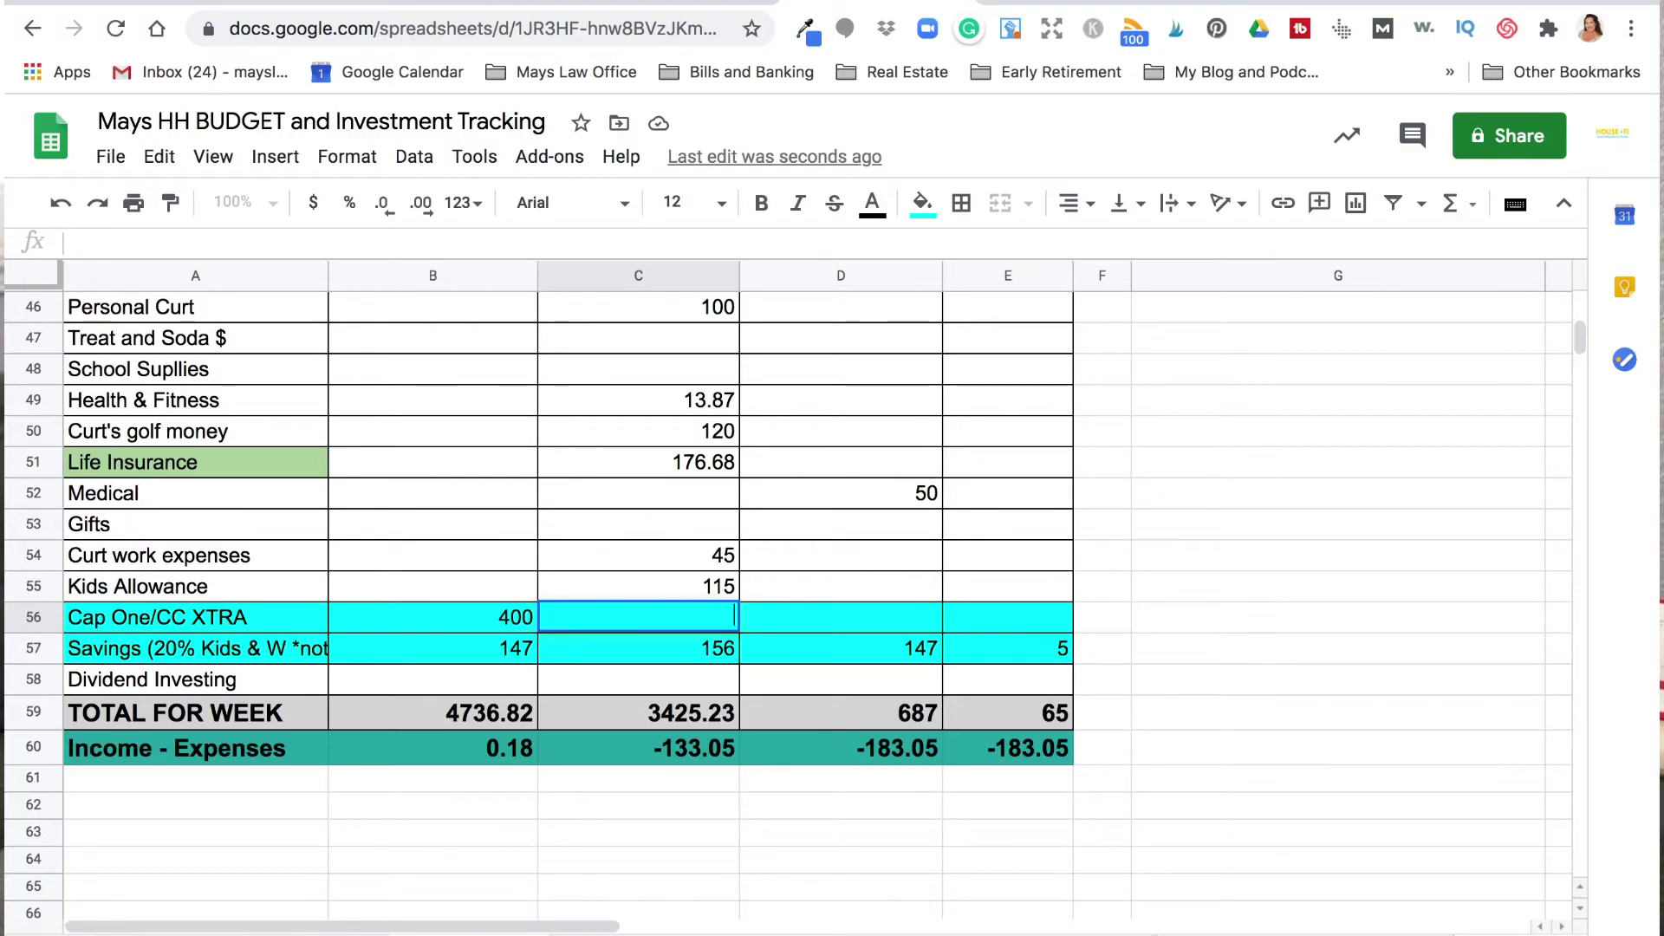
key("Tab")
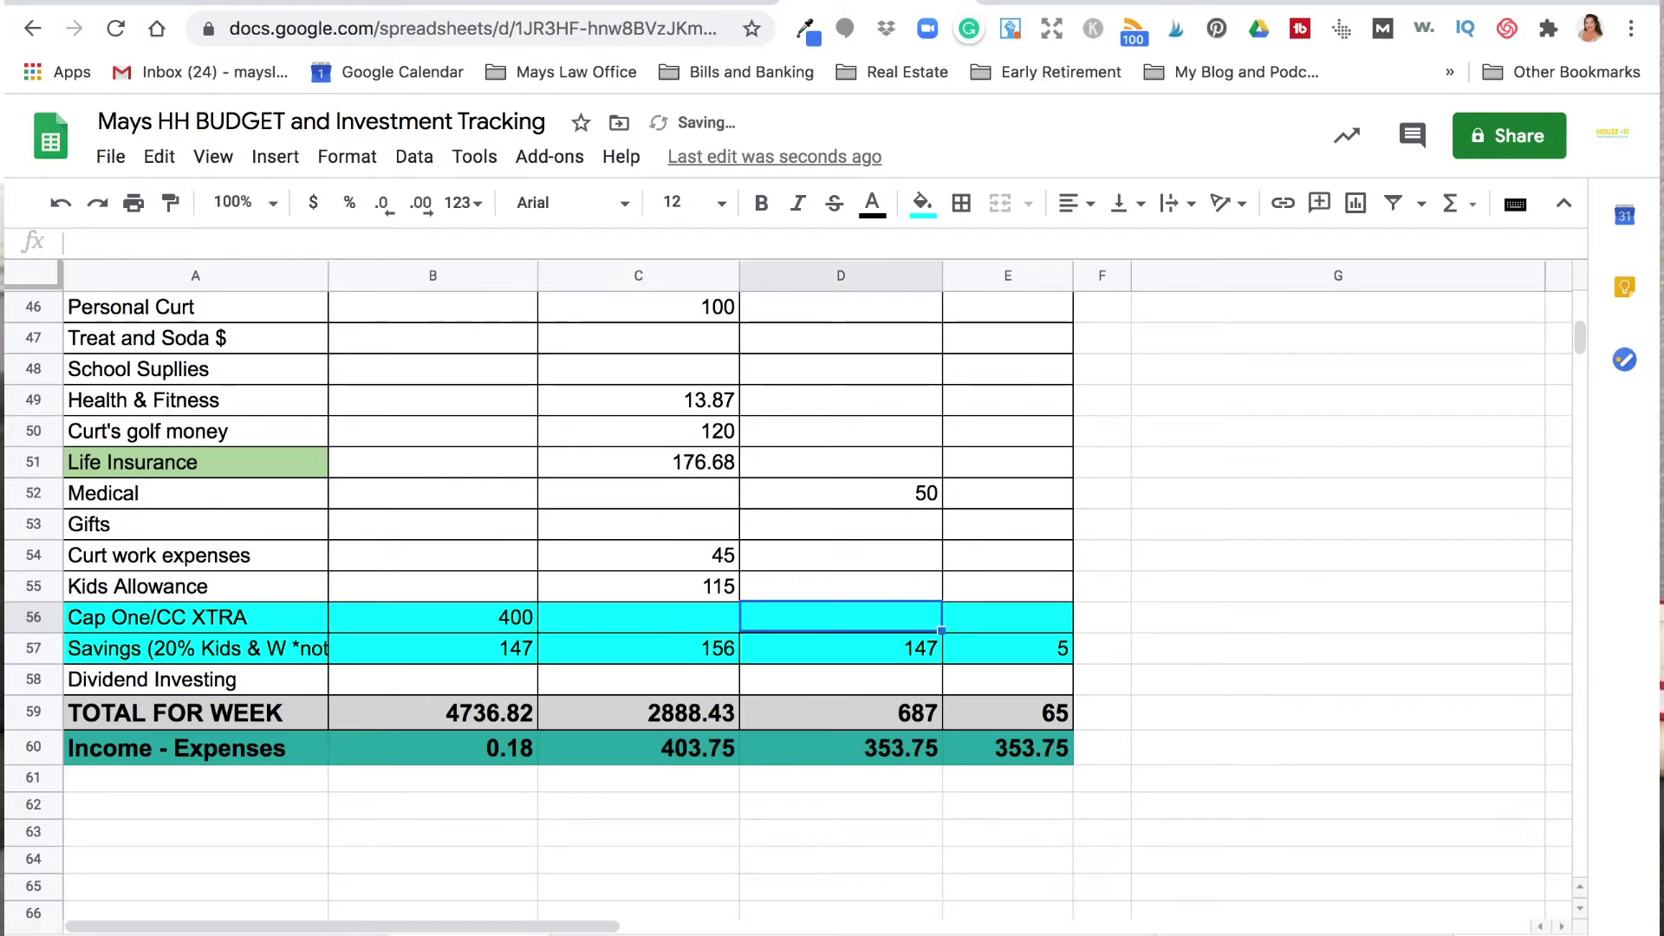
Enter 350 for Cap One/CC XTRA in column C and move the 50 for Medical from column D to column C
left_click(703, 615)
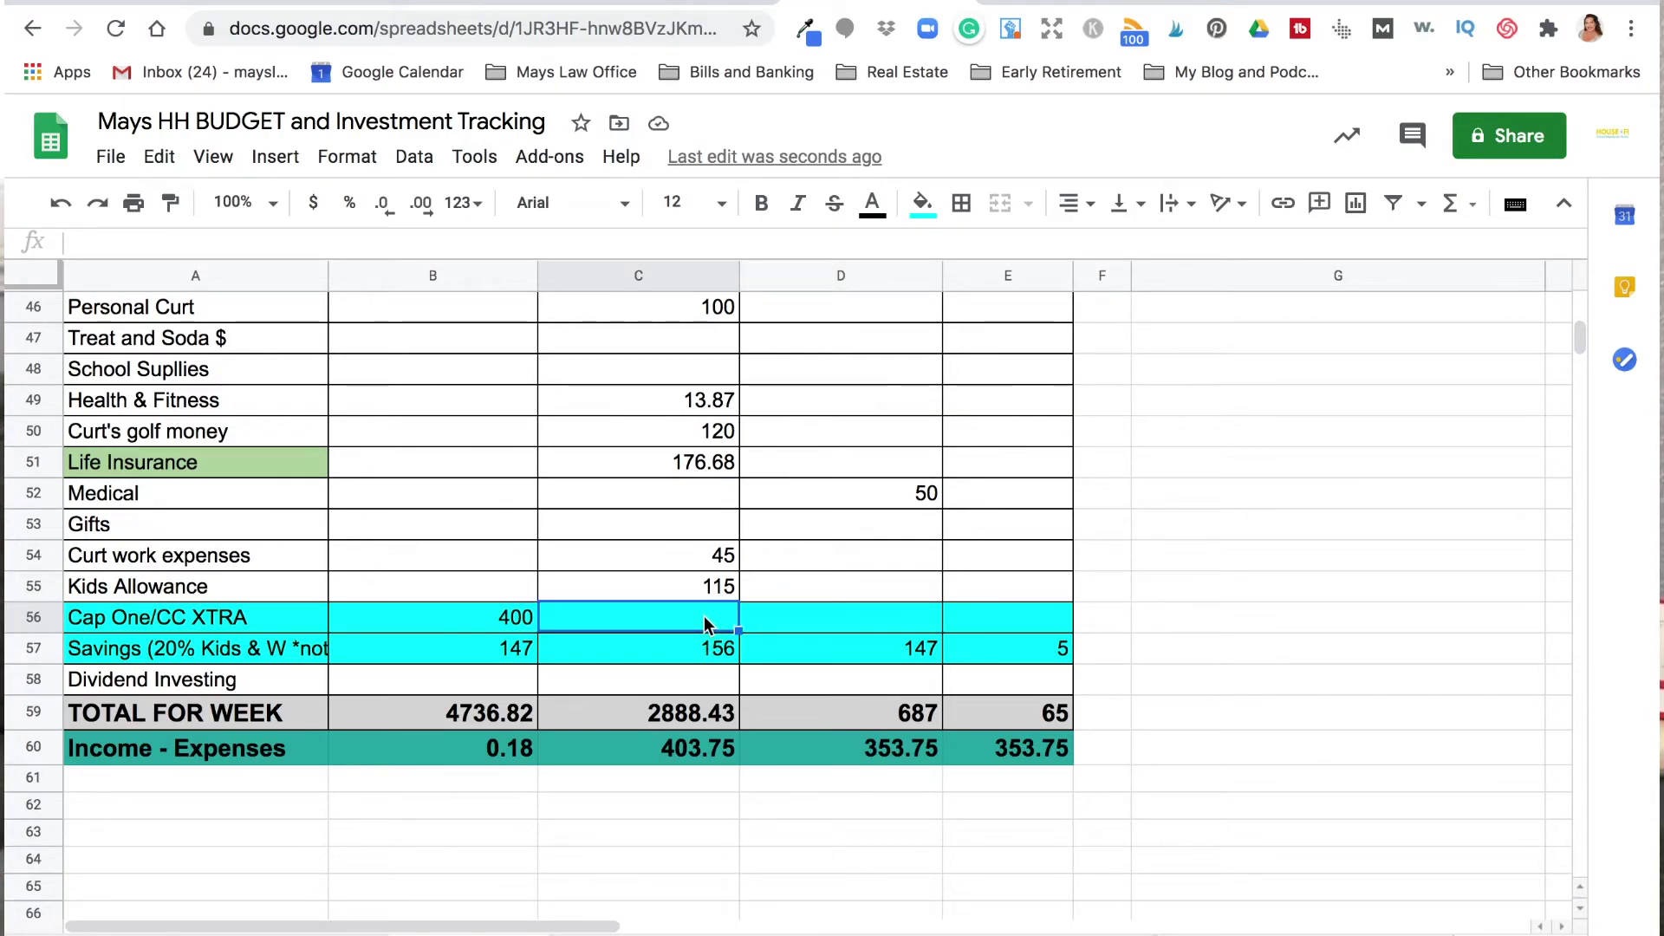
type("359")
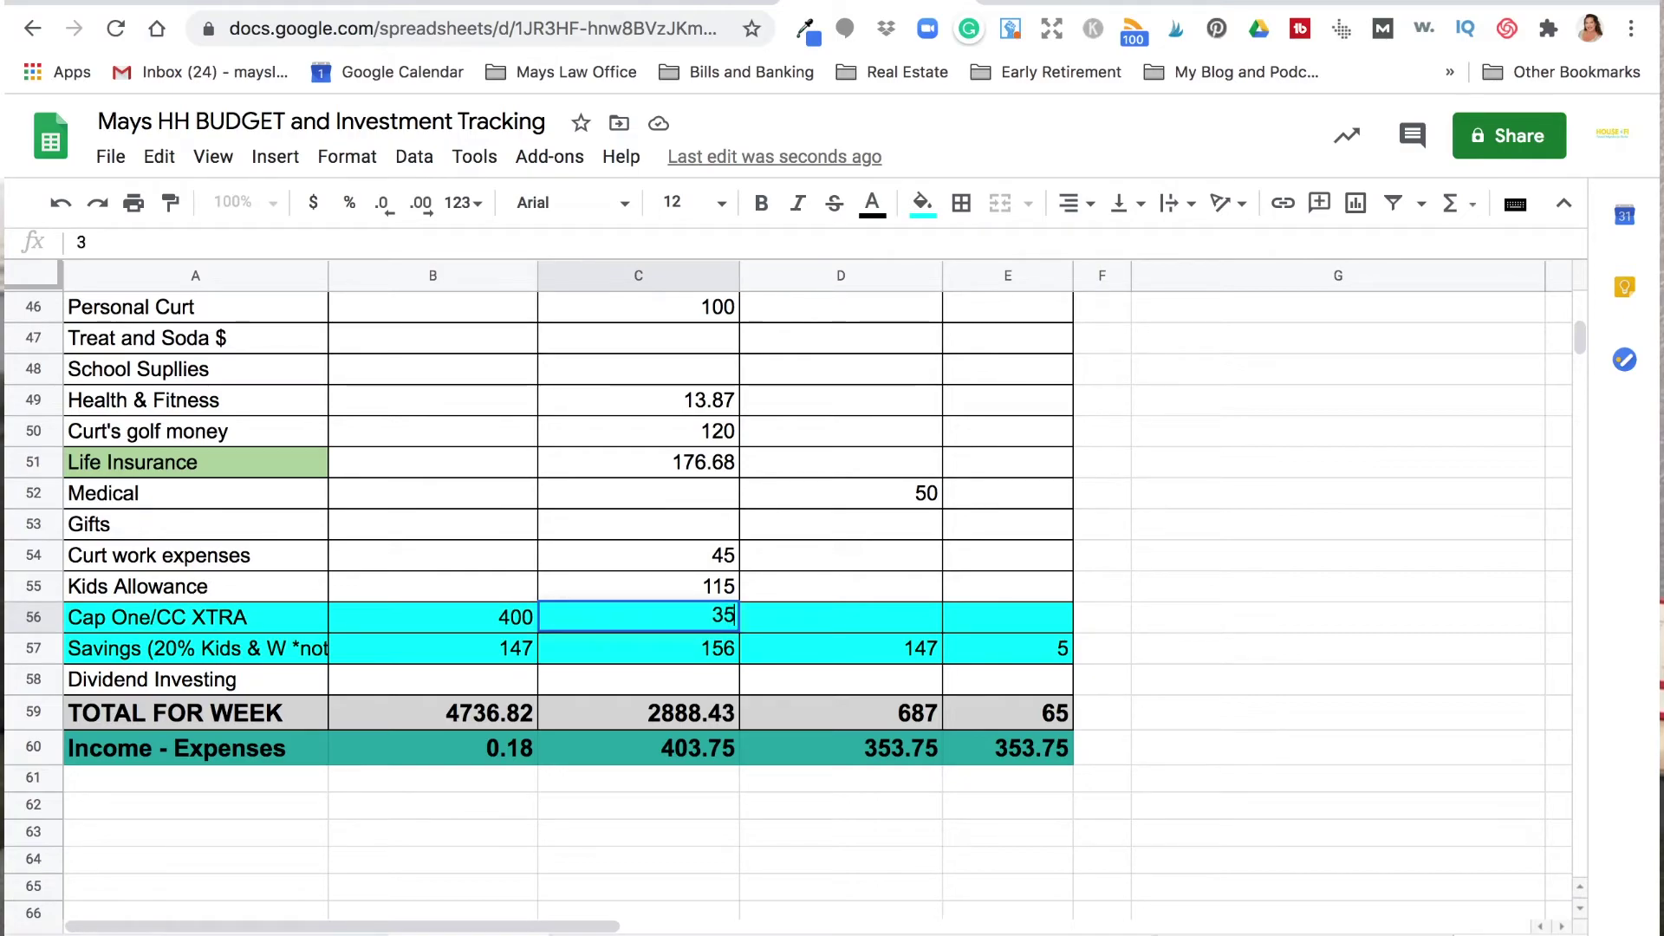
key("BackSpace")
type("0")
key("Tab")
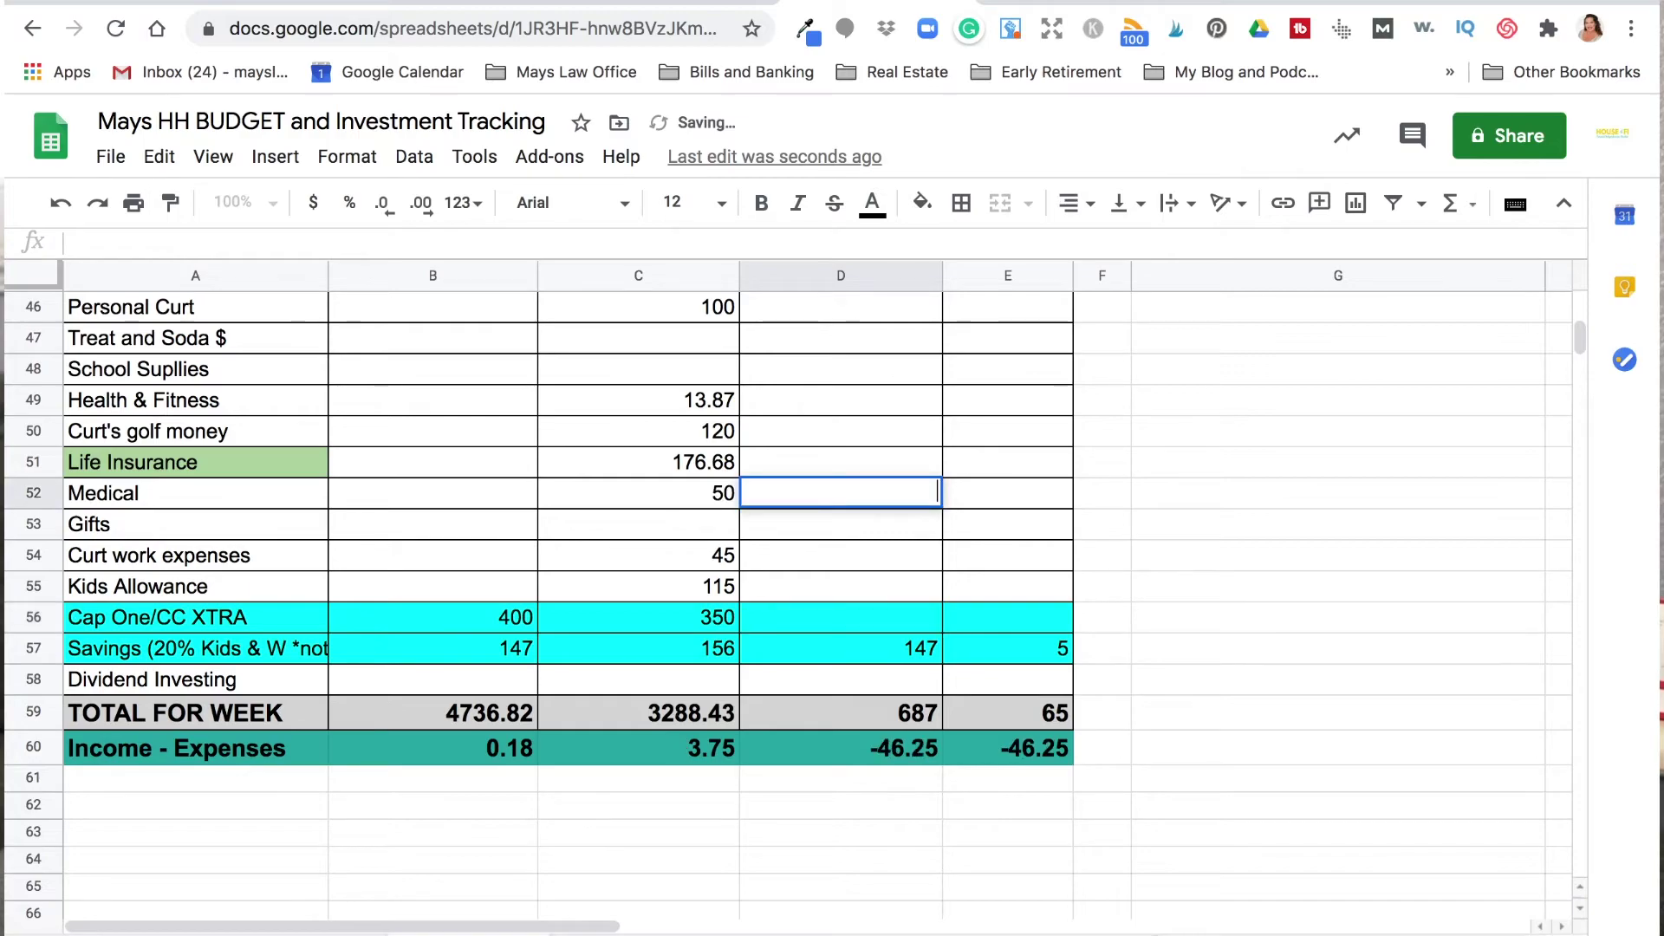
key("Tab")
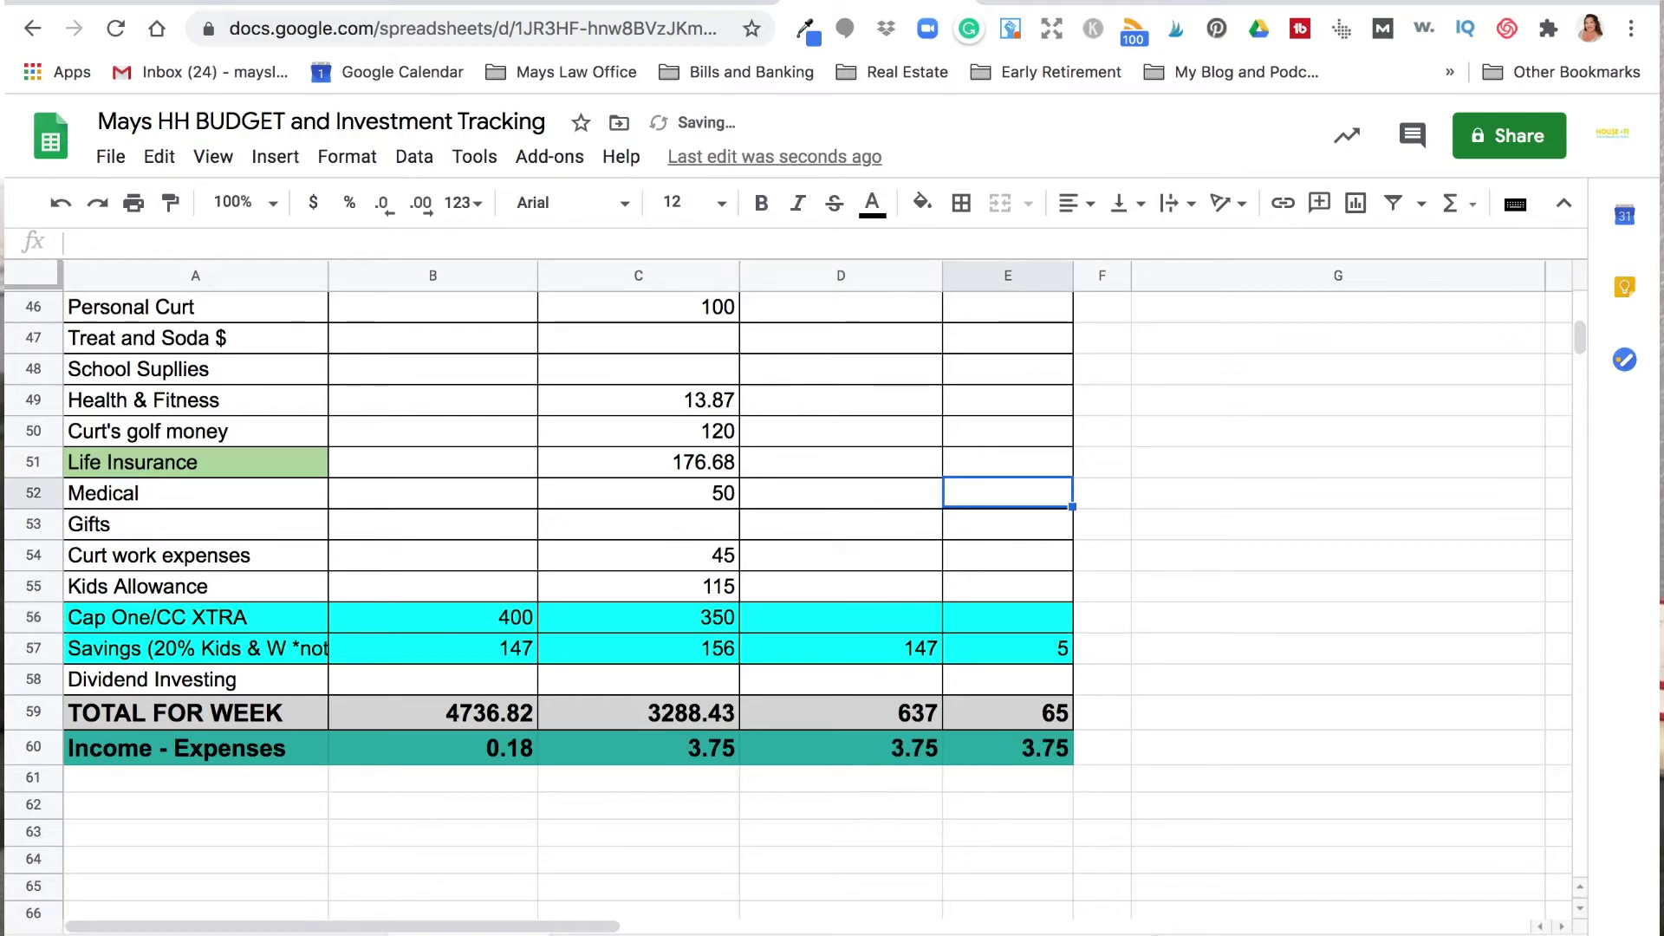
Set the Cap One/CC XTRA amount in column C to 353
left_click(639, 607)
type("353")
left_click(917, 521)
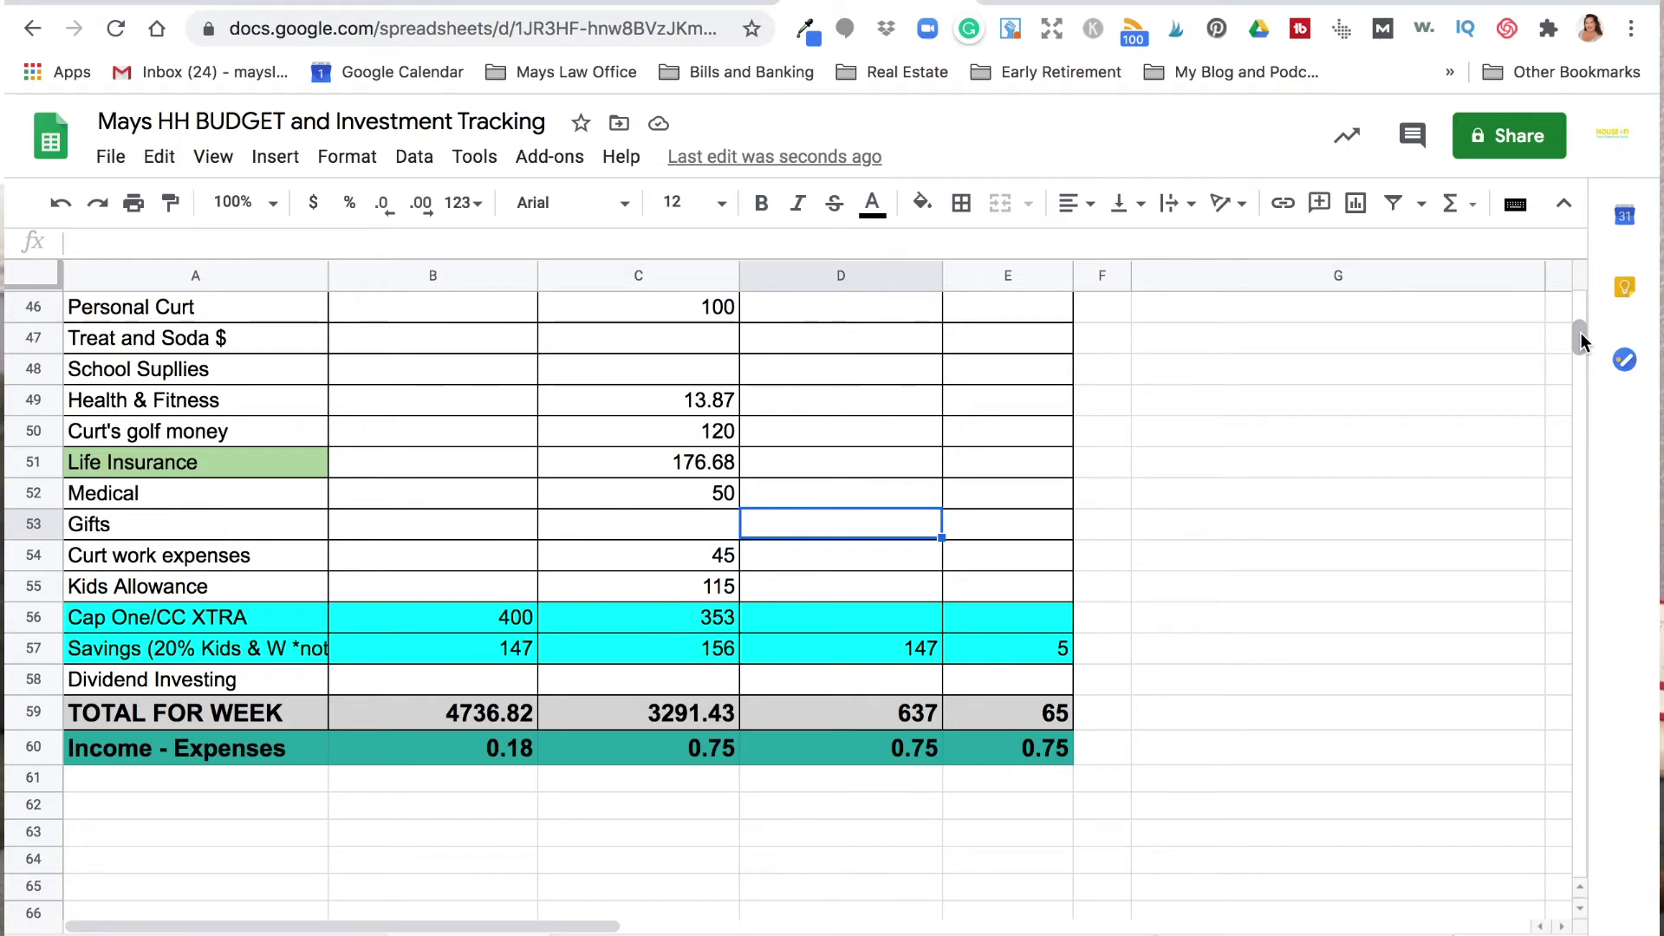
Compare the upcoming large expenses list and the total income with the amounts in the Other Expenses section
left_click_drag(1579, 331, 1579, 283)
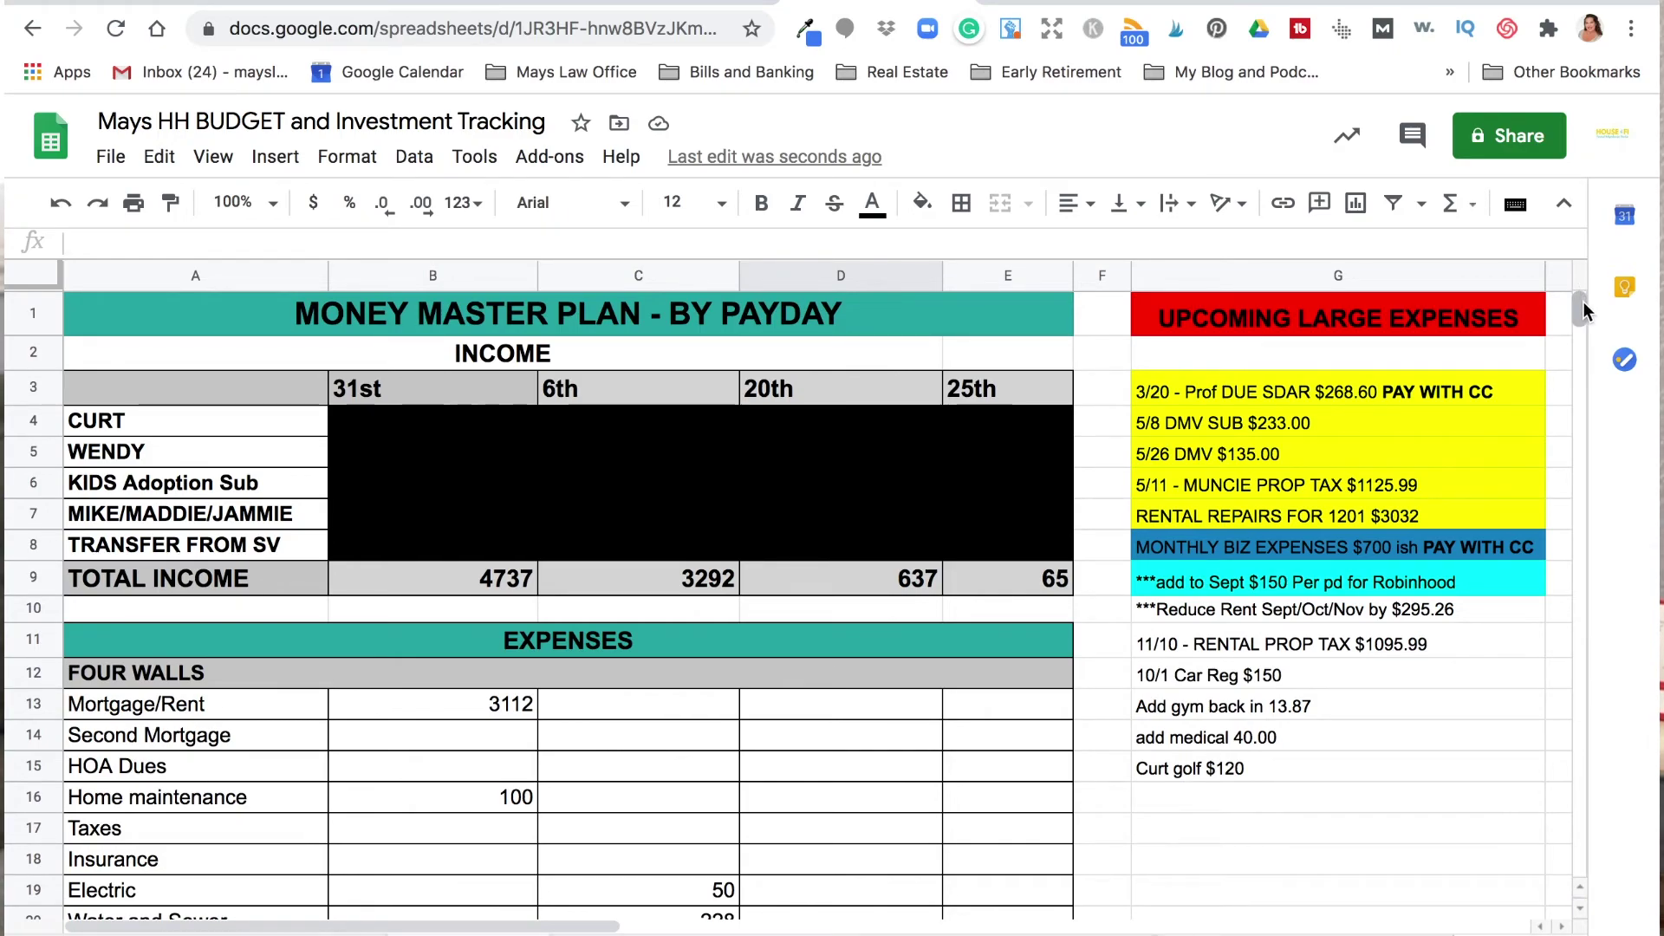
left_click_drag(1583, 304, 1588, 338)
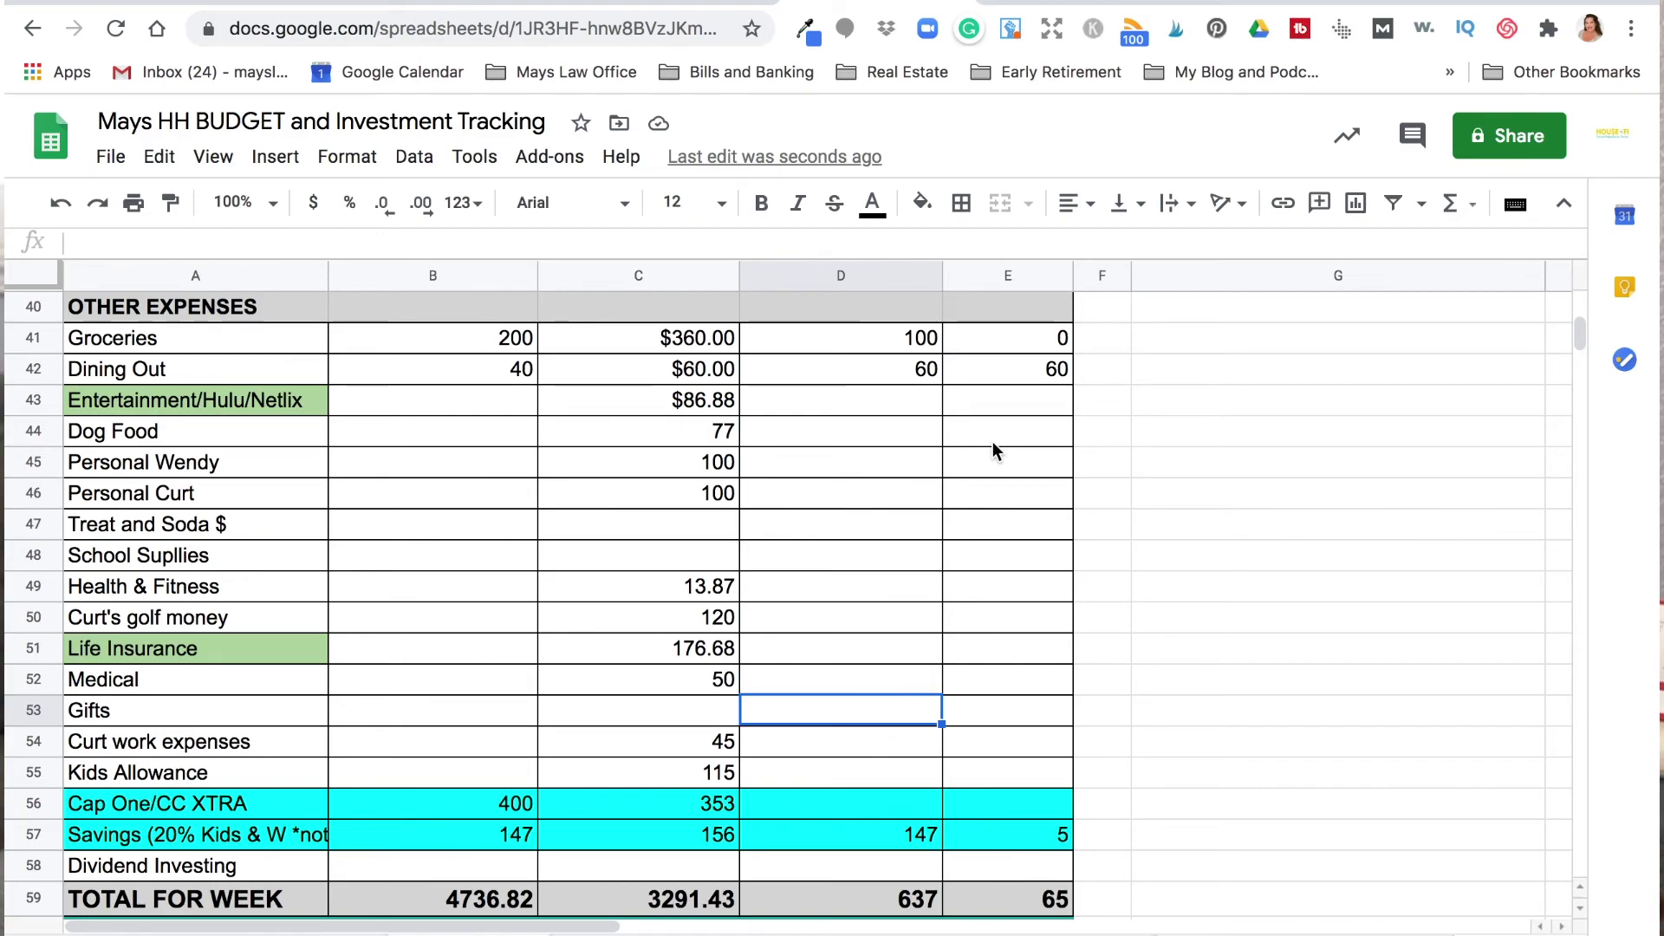
left_click_drag(1580, 334, 1579, 301)
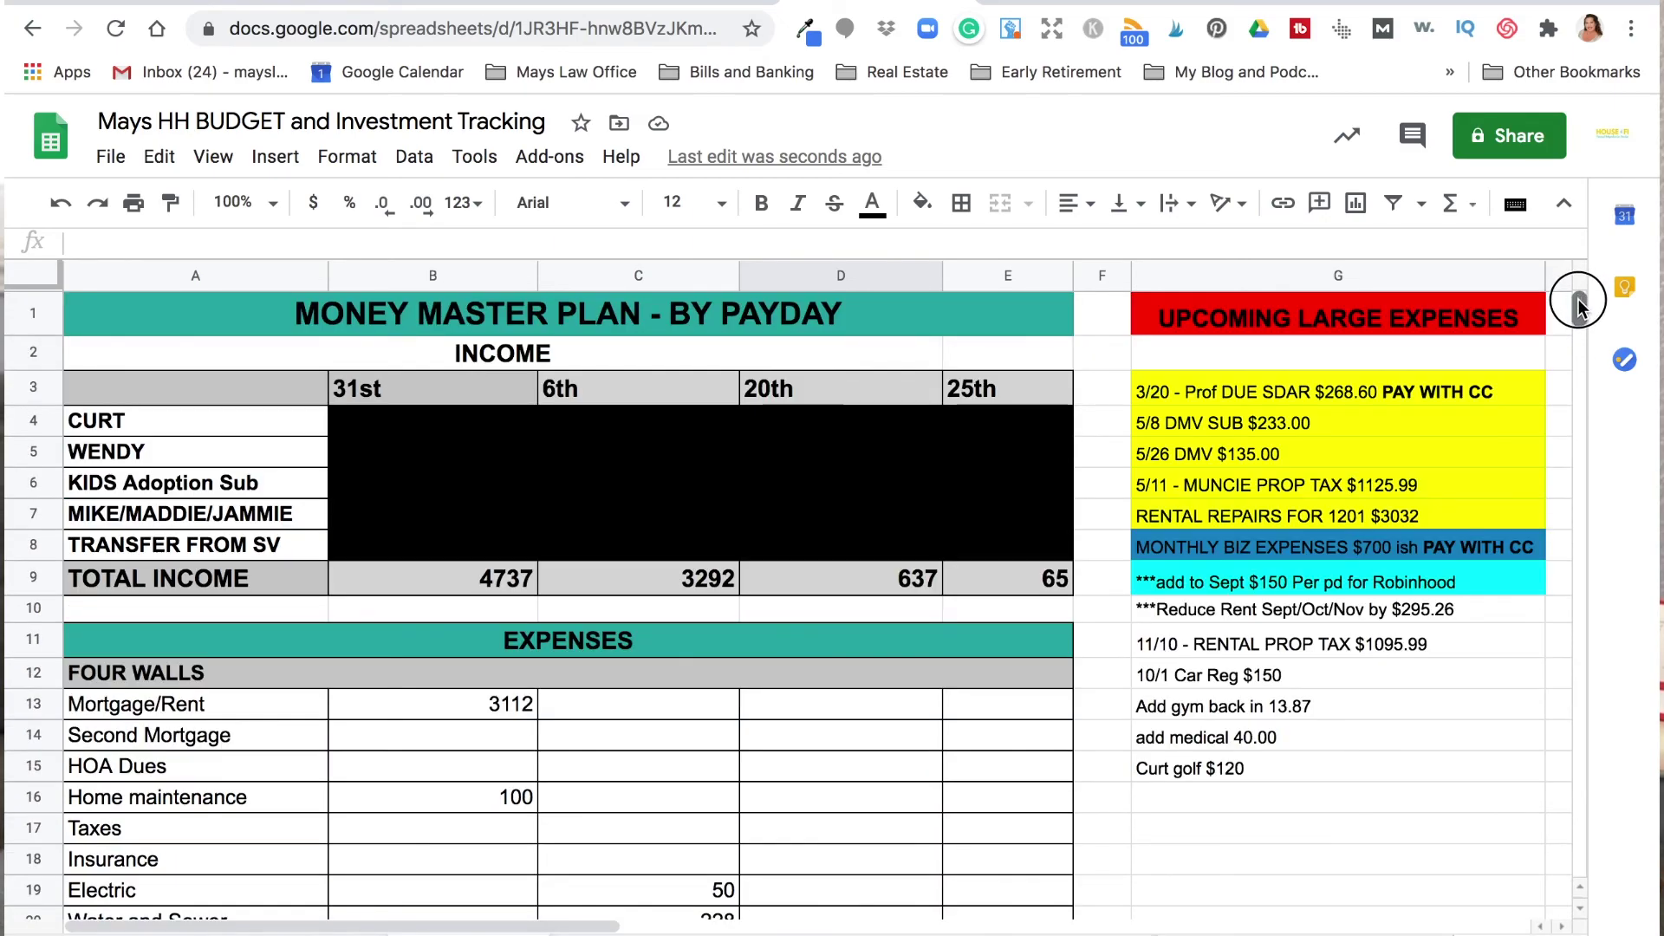